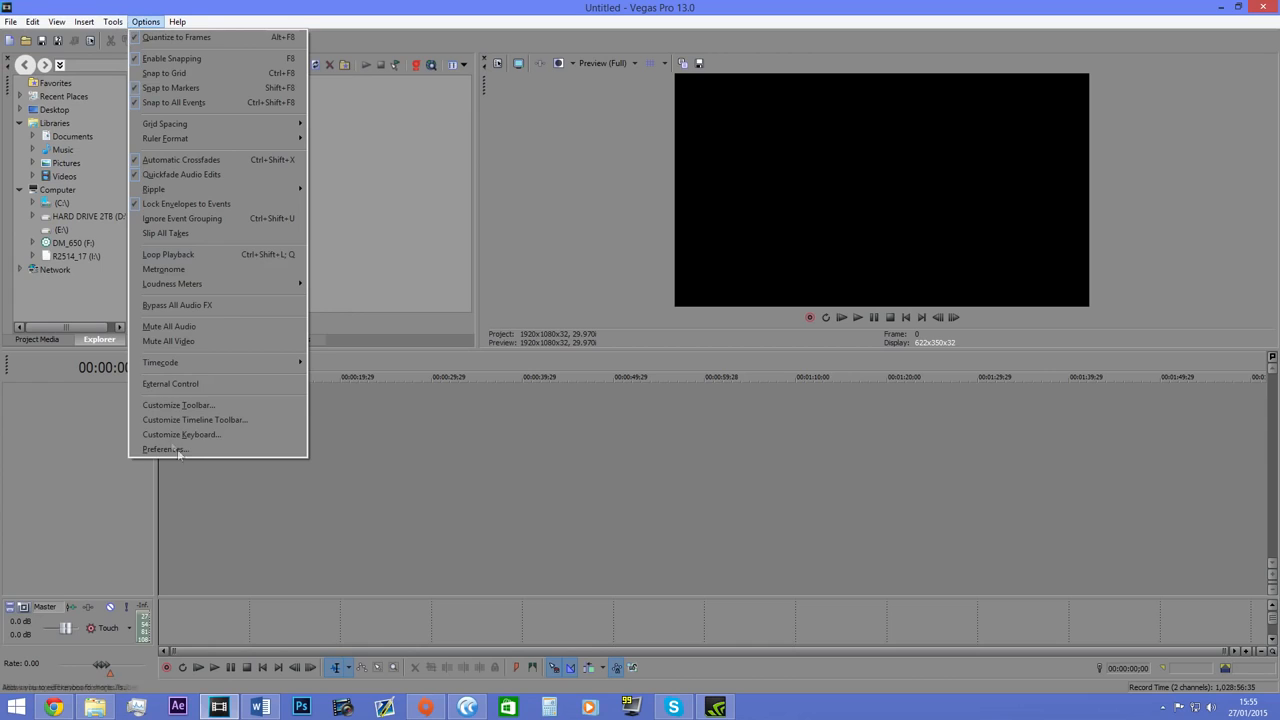
Apply the Default Layout window arrangement and close the Trimmer window.
{"action": "mouse_move", "coordinate": [119, 29]}
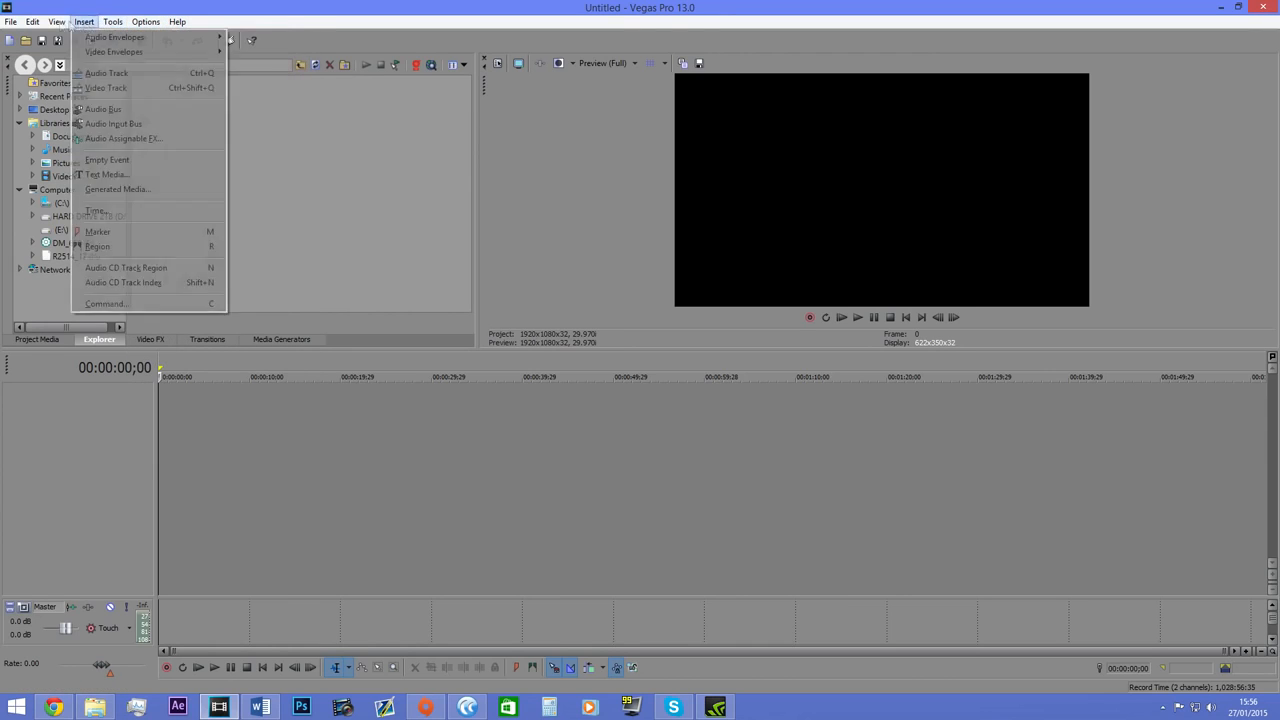
{"action": "mouse_move", "coordinate": [57, 28]}
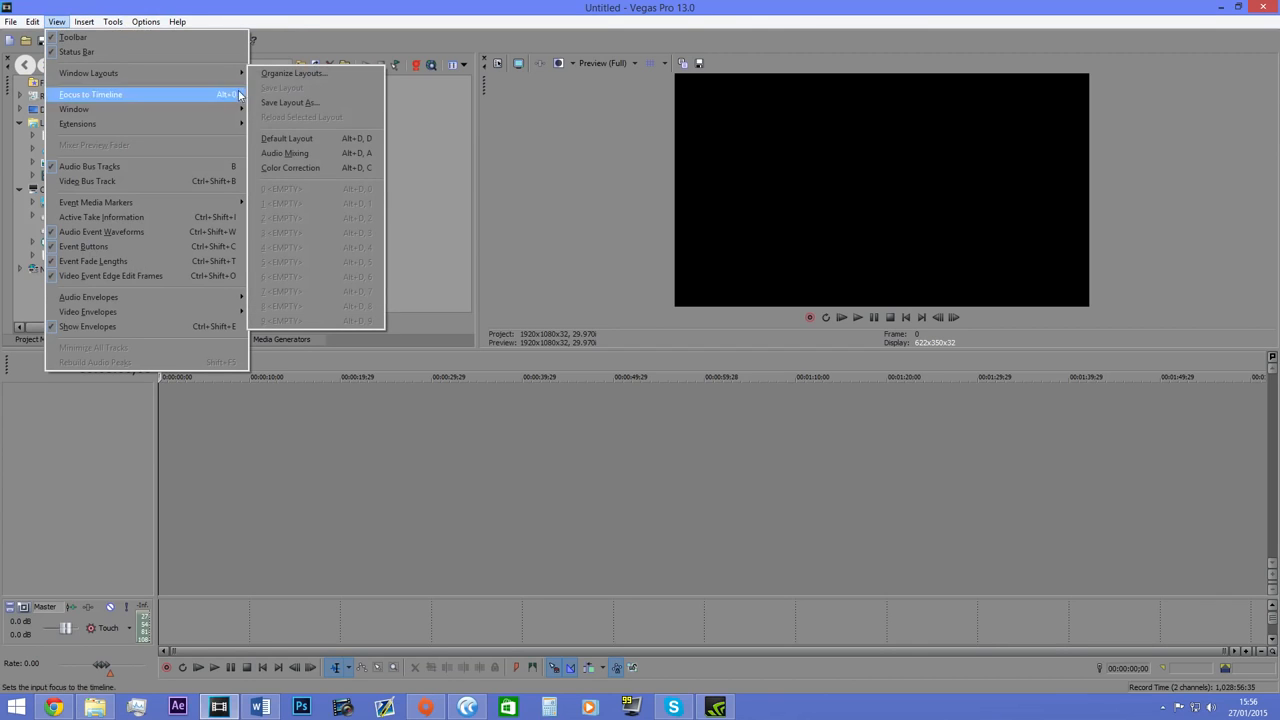
{"action": "left_click", "coordinate": [305, 138]}
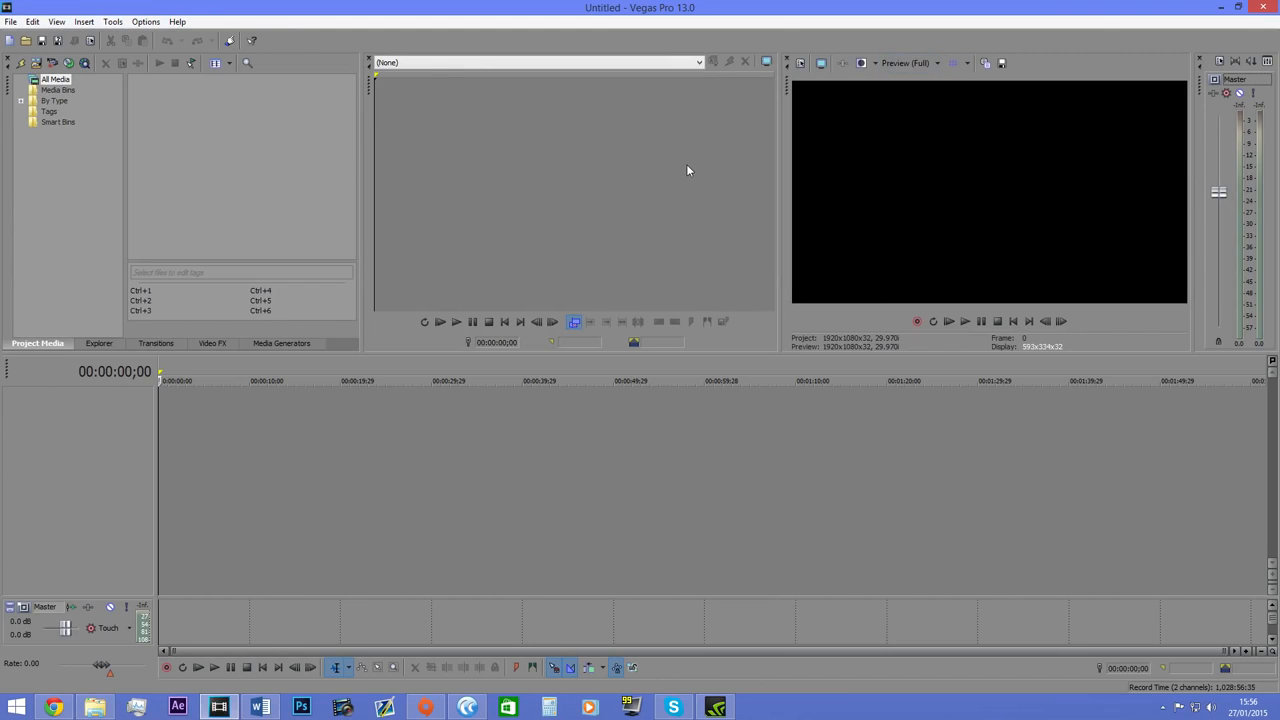
{"action": "left_click", "coordinate": [370, 59]}
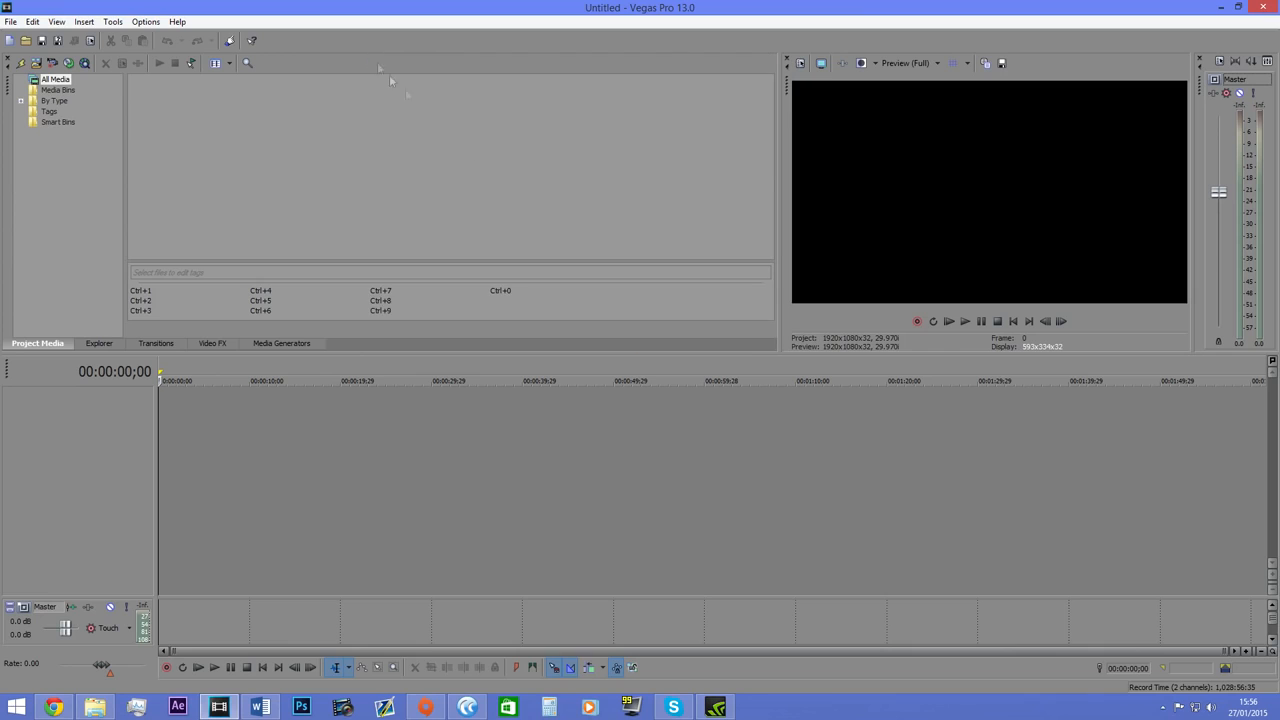
Enlarge the video preview by widening it towards the media area and lowering the boundary above the timeline.
{"action": "left_click_drag", "start_coordinate": [777, 175], "coordinate": [761, 174]}
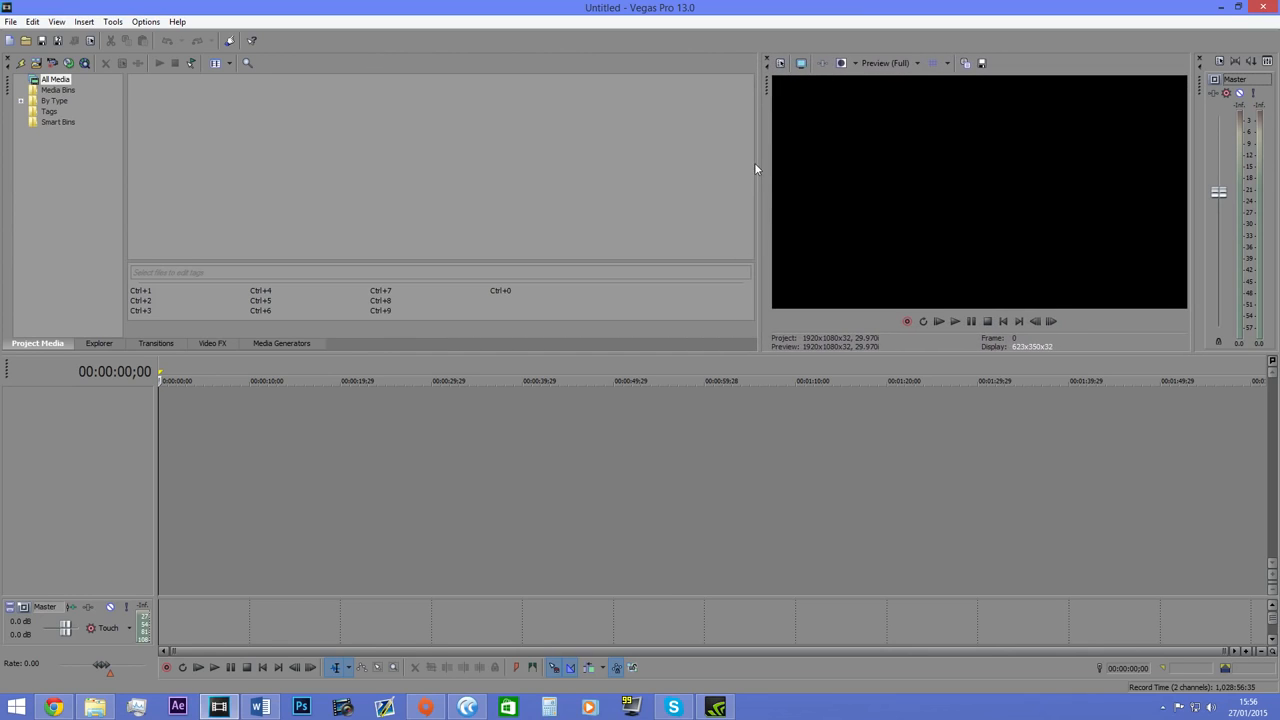
{"action": "left_click_drag", "start_coordinate": [759, 159], "coordinate": [666, 180]}
{"action": "left_click_drag", "start_coordinate": [693, 352], "coordinate": [748, 418]}
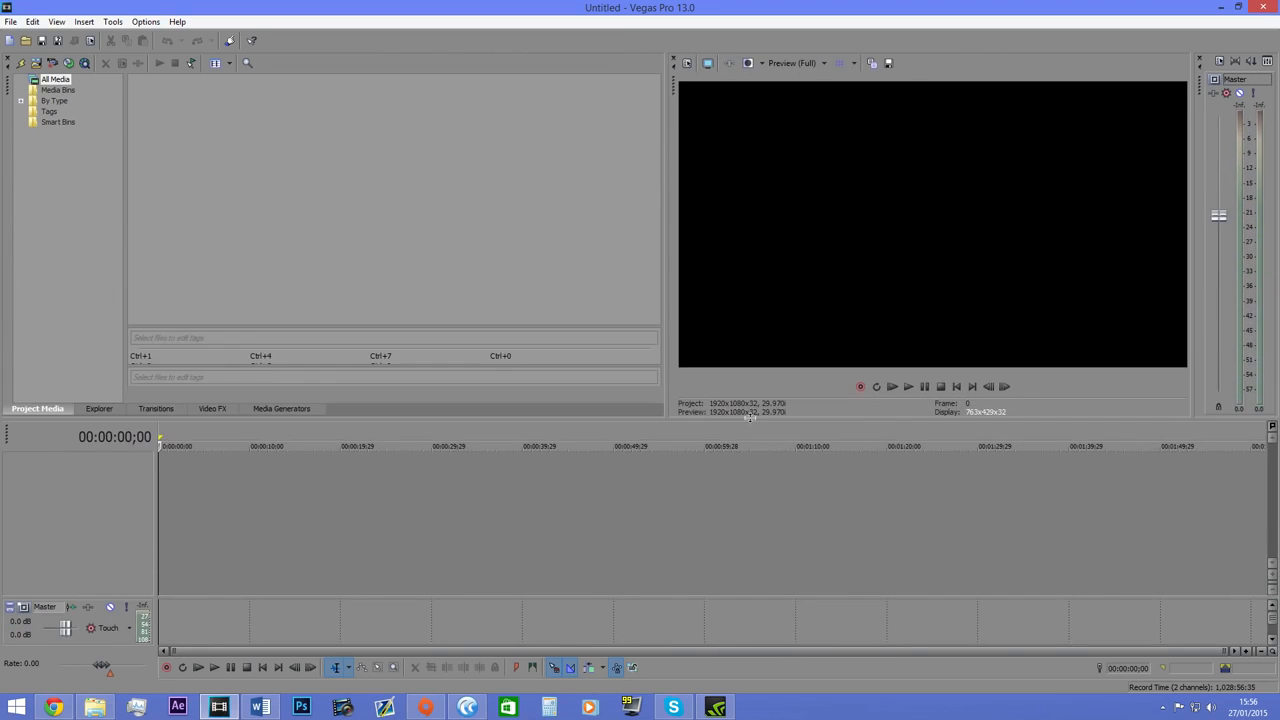
Show Project Media and place picture 015 from the 2015-01-26 Pictures folder at the start of the timeline.
{"action": "left_click", "coordinate": [100, 409]}
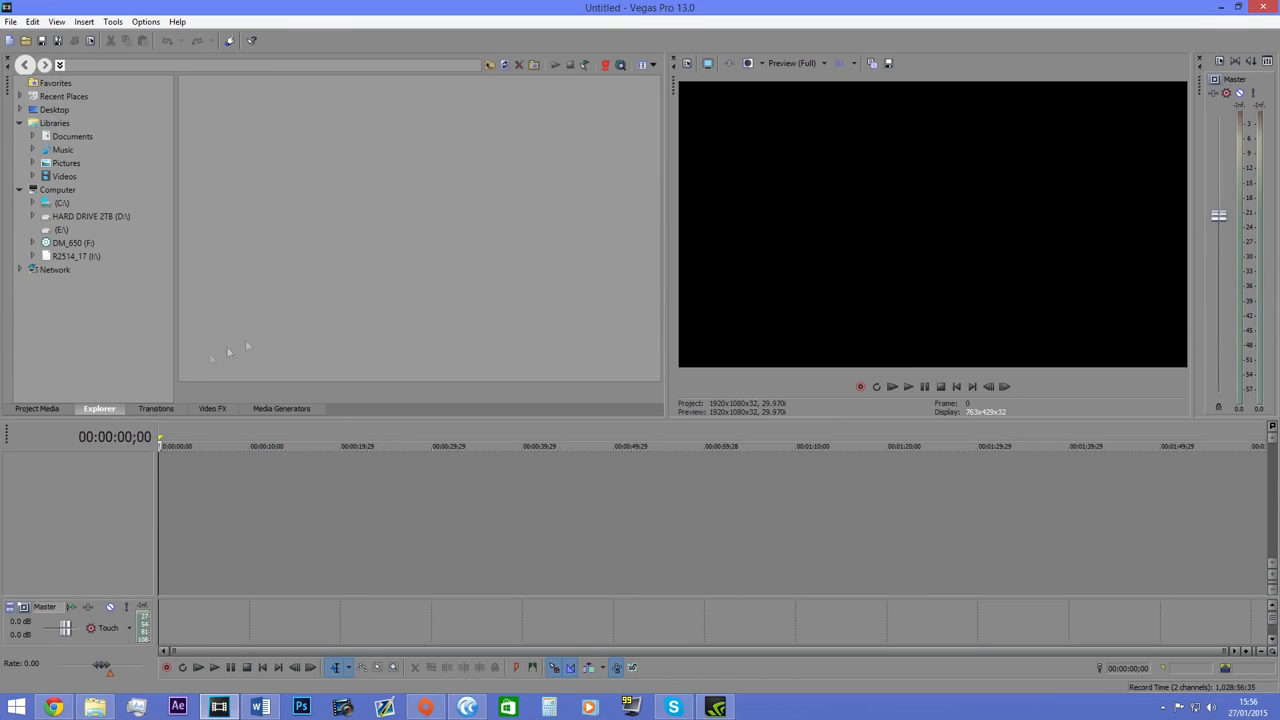
{"action": "left_click", "coordinate": [50, 410]}
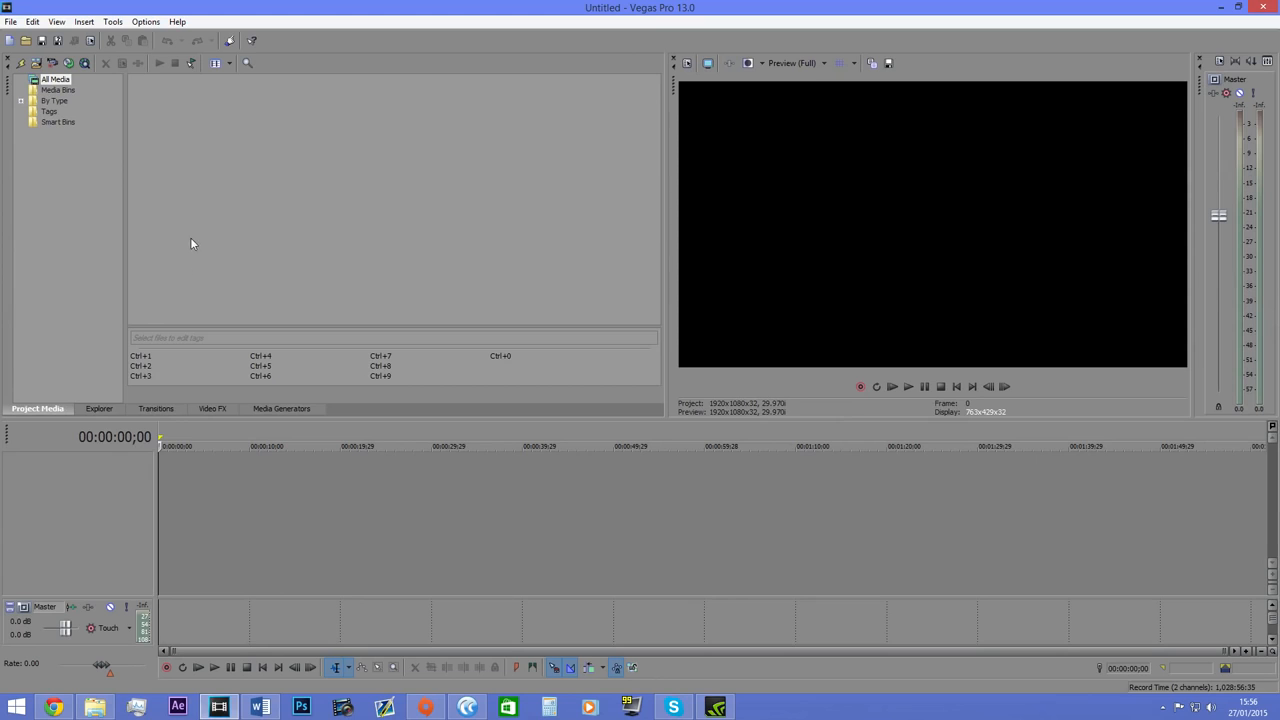
{"action": "left_click", "coordinate": [95, 707]}
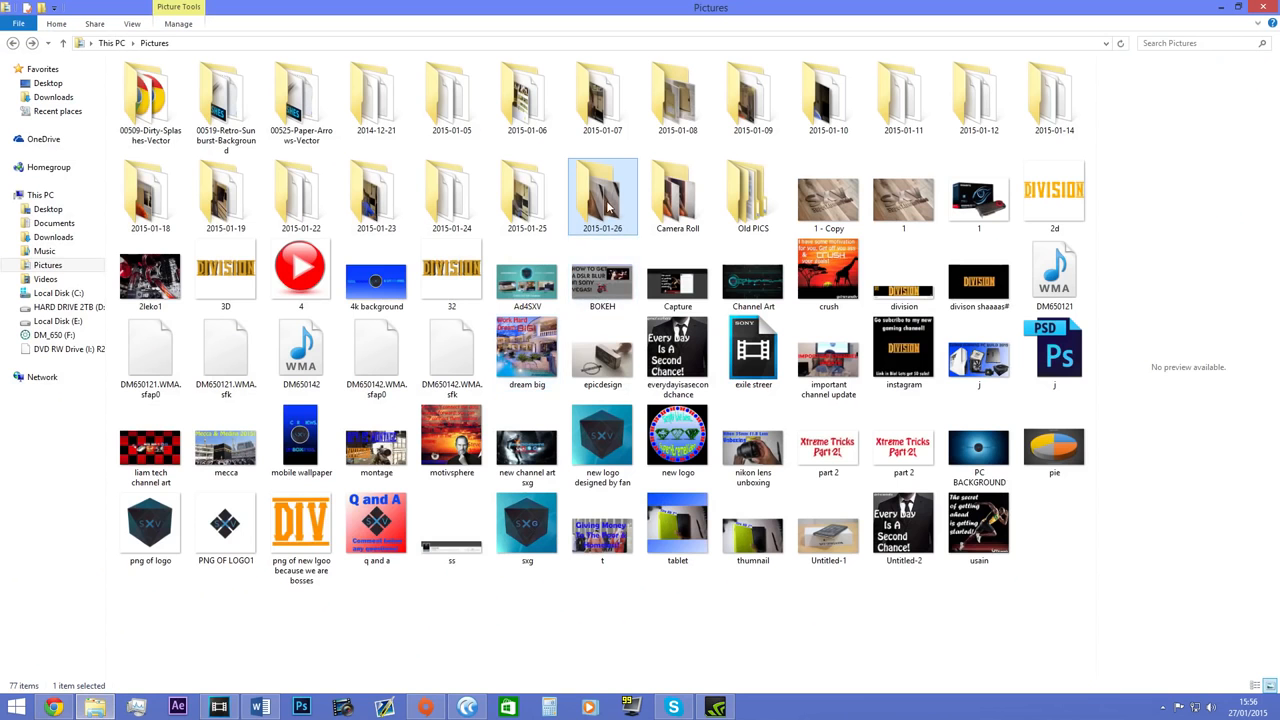
{"action": "left_click", "coordinate": [325, 262]}
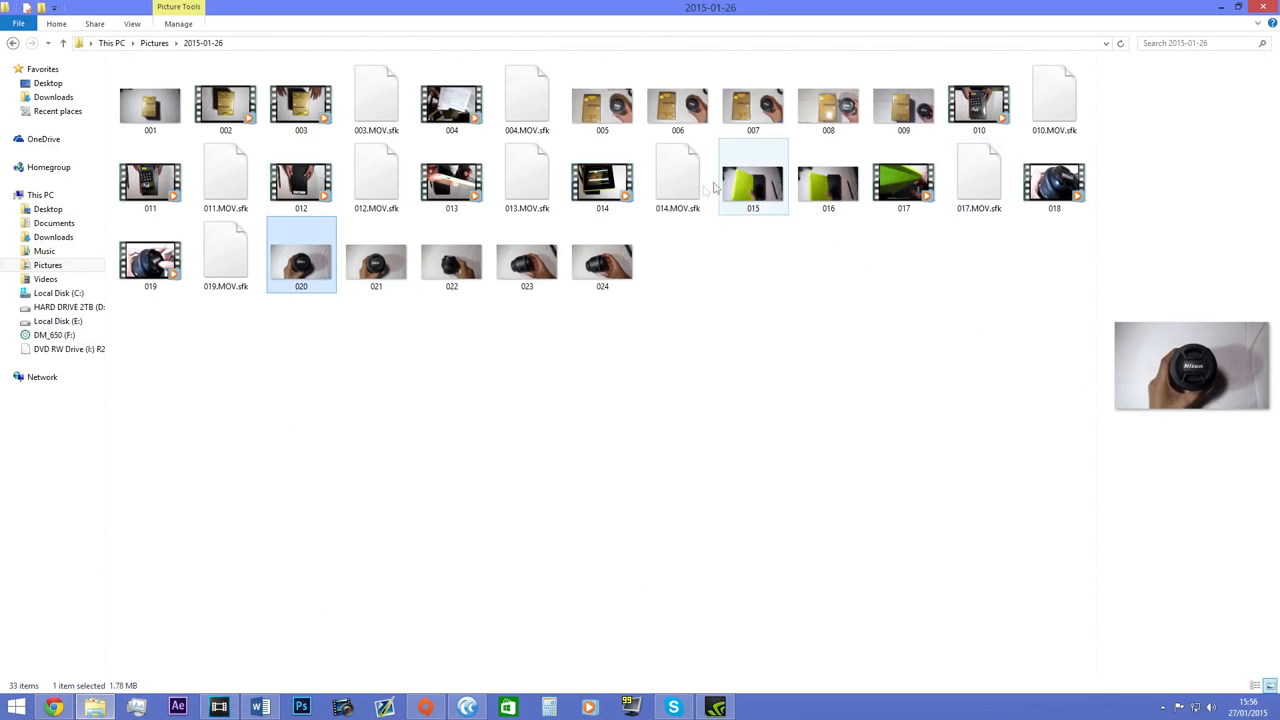
{"action": "left_click", "coordinate": [755, 195]}
{"action": "left_click_drag", "start_coordinate": [755, 195], "coordinate": [178, 472]}
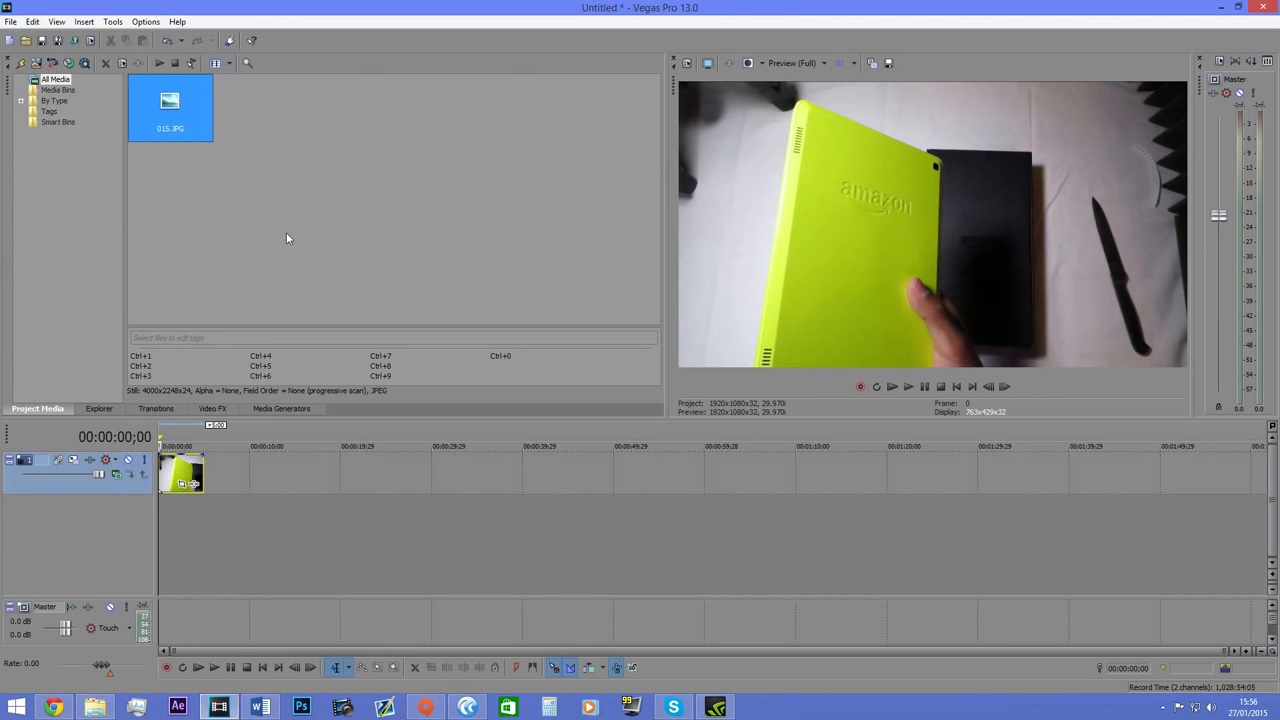
Examine the imported 015.JPG in the project media and its clip on the timeline.
{"action": "left_click", "coordinate": [172, 121]}
{"action": "double_click", "coordinate": [173, 120]}
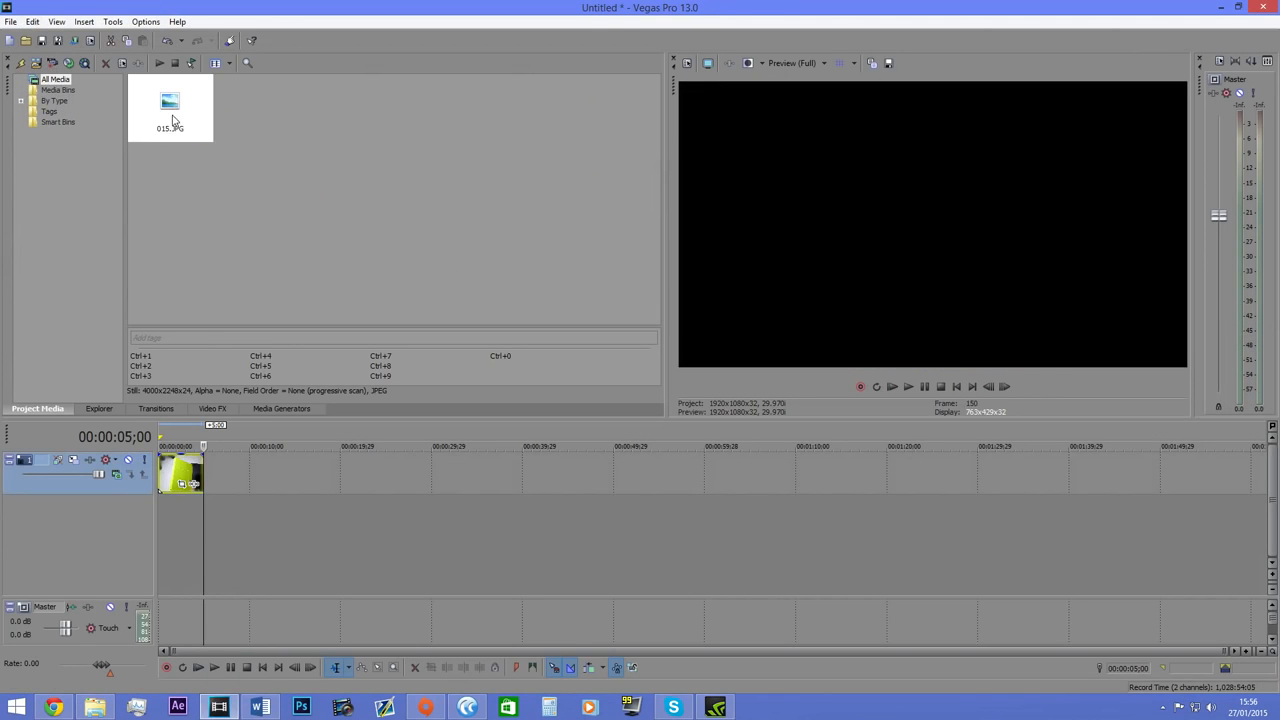
{"action": "left_click", "coordinate": [180, 471]}
{"action": "left_click", "coordinate": [184, 94]}
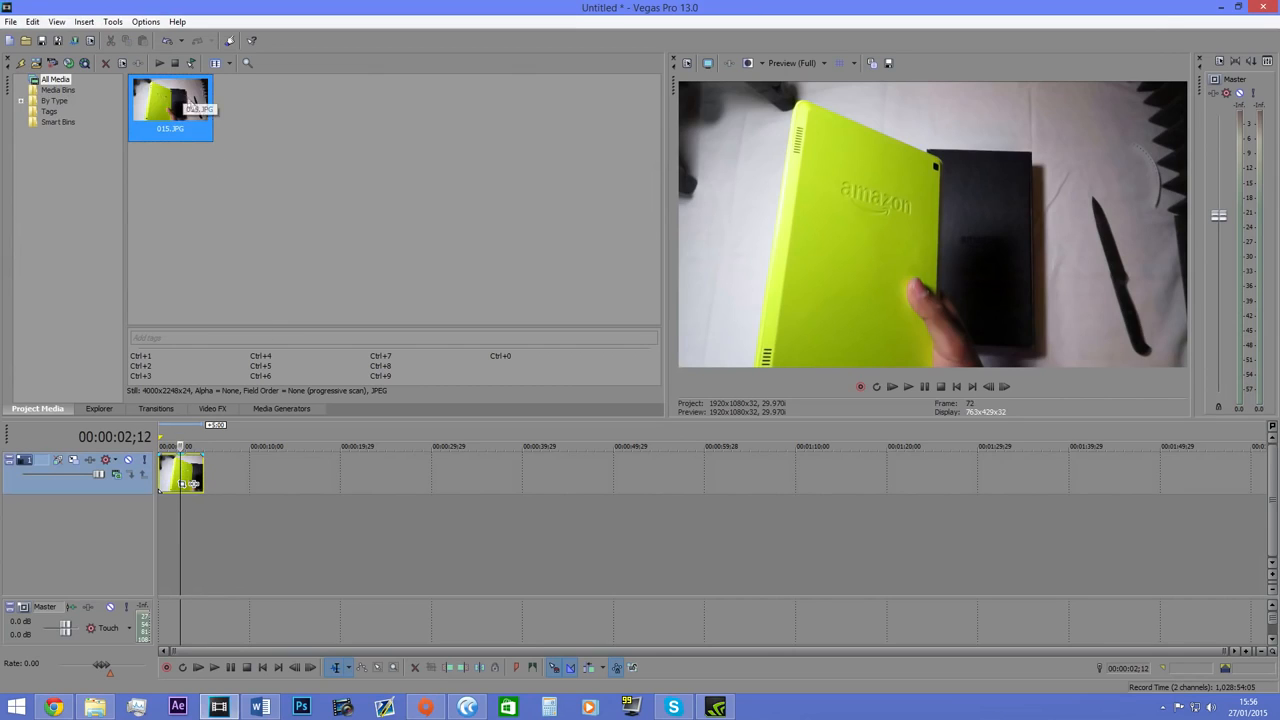
{"action": "left_click", "coordinate": [270, 129]}
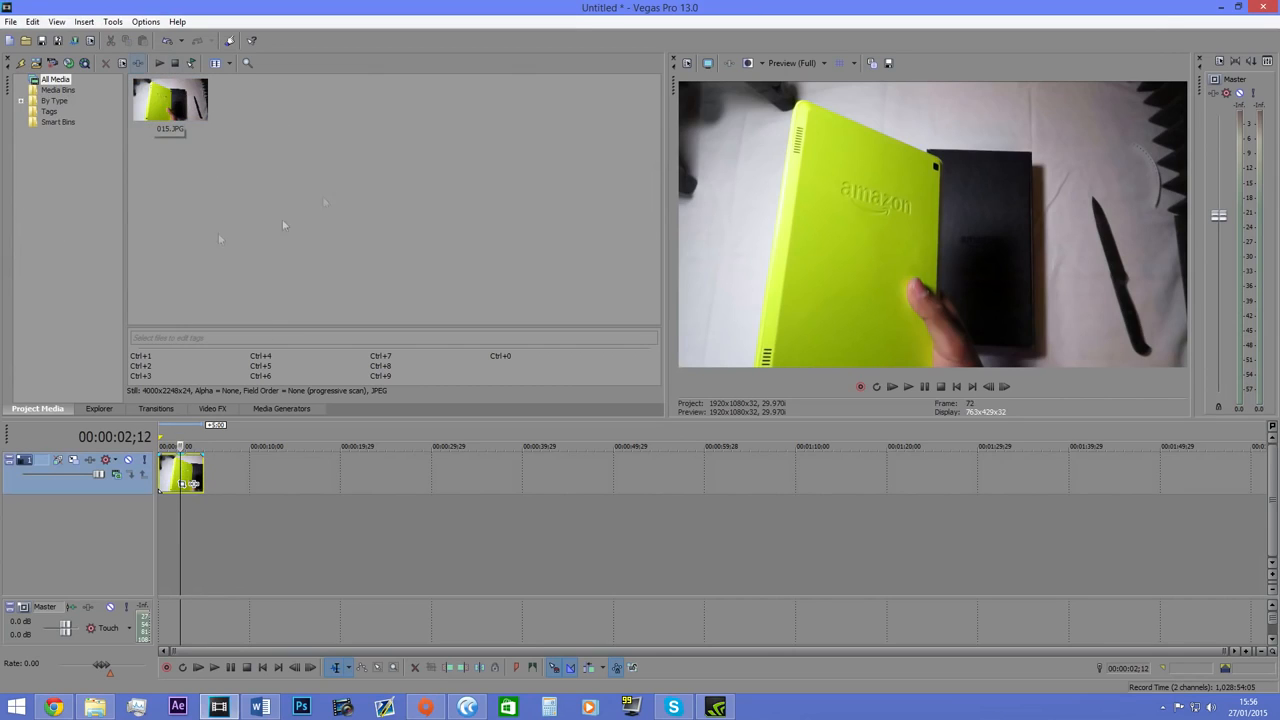
Place picture 007 from the 2015-01-26 folder on the same track, a short gap after the 015 clip.
{"action": "left_click", "coordinate": [95, 707]}
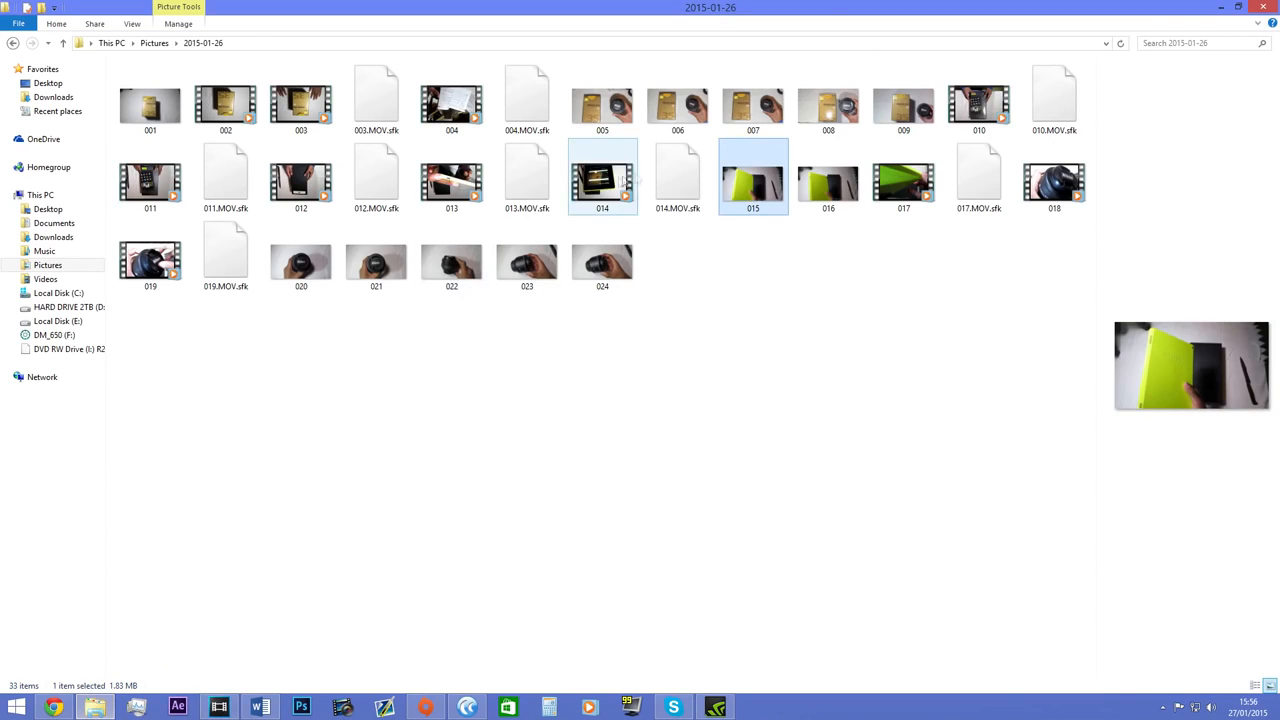
{"action": "left_click_drag", "start_coordinate": [753, 105], "coordinate": [249, 552]}
{"action": "left_click_drag", "start_coordinate": [235, 487], "coordinate": [236, 487]}
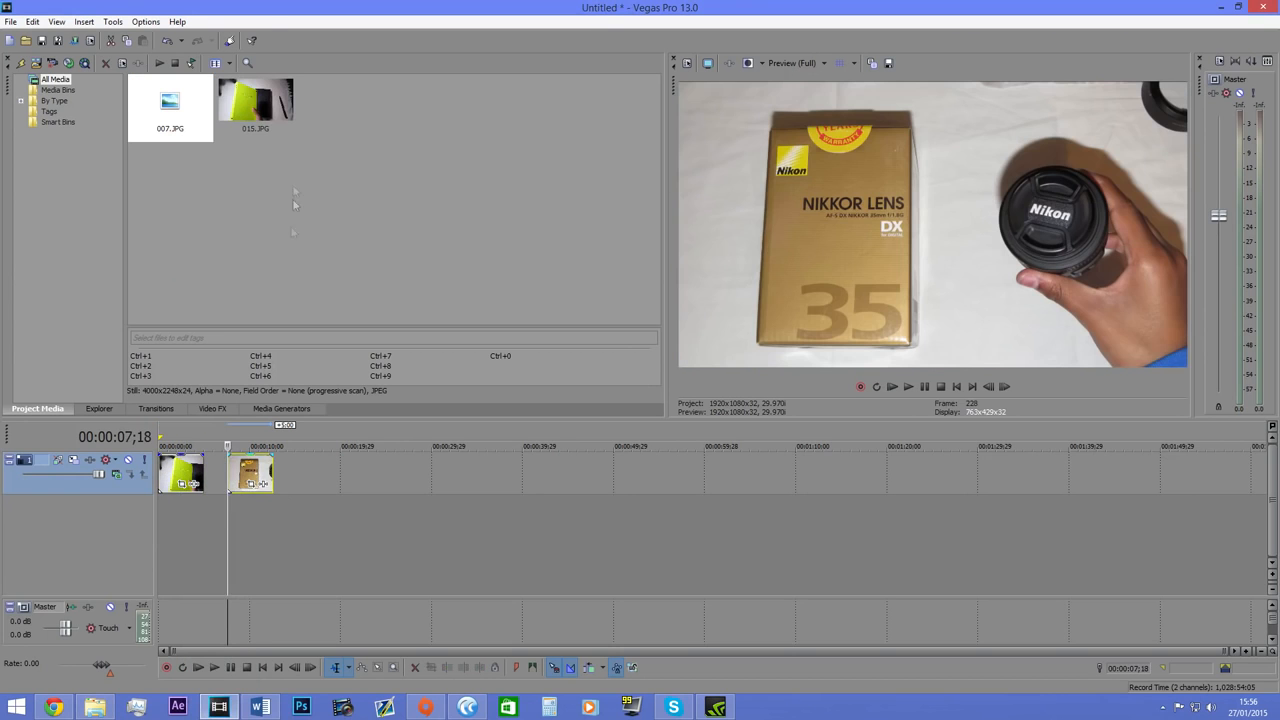
Delete the 007 clip from the timeline and place 007.JPG there again from the project media.
{"action": "left_click_drag", "start_coordinate": [413, 205], "coordinate": [602, 186]}
{"action": "left_click", "coordinate": [252, 474]}
{"action": "key", "text": "Delete"}
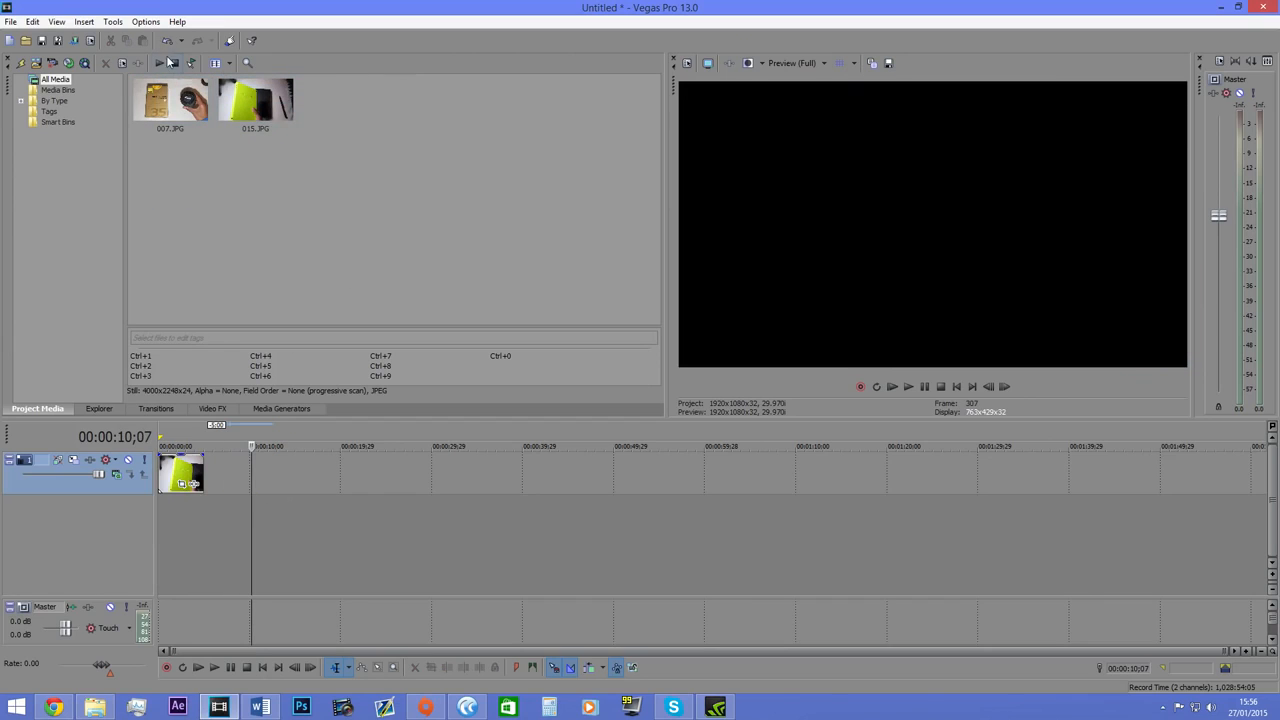
{"action": "left_click", "coordinate": [193, 128]}
{"action": "left_click_drag", "start_coordinate": [172, 137], "coordinate": [264, 483]}
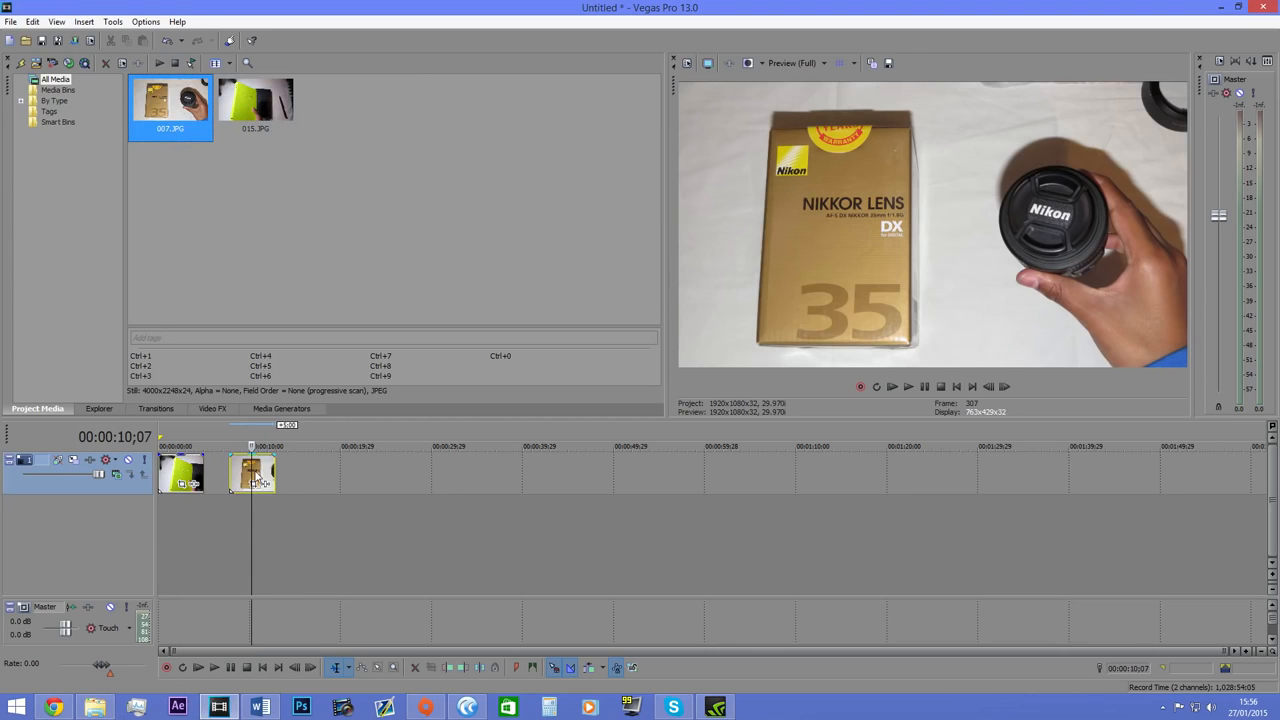
Remove 007.JPG from the project media together with all its timeline references.
{"action": "key", "text": "Delete"}
{"action": "left_click", "coordinate": [811, 286]}
{"action": "left_click", "coordinate": [195, 115]}
{"action": "key", "text": "Delete"}
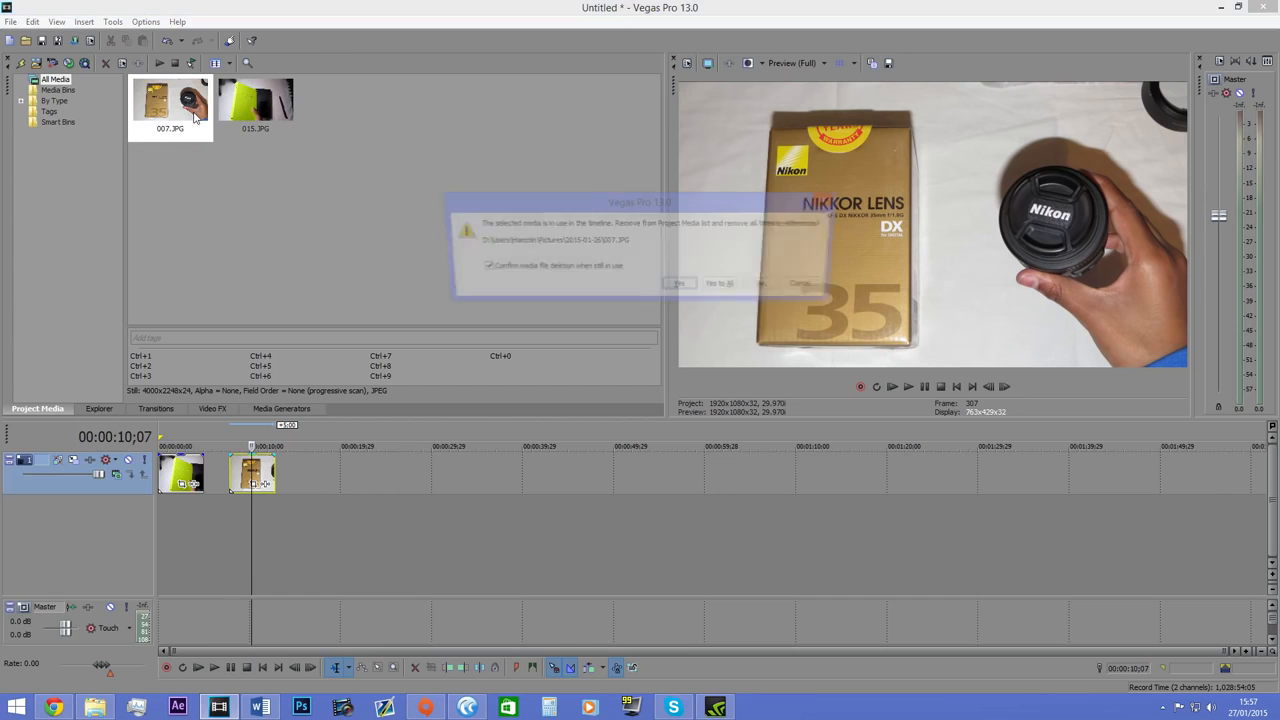
{"action": "left_click", "coordinate": [724, 287]}
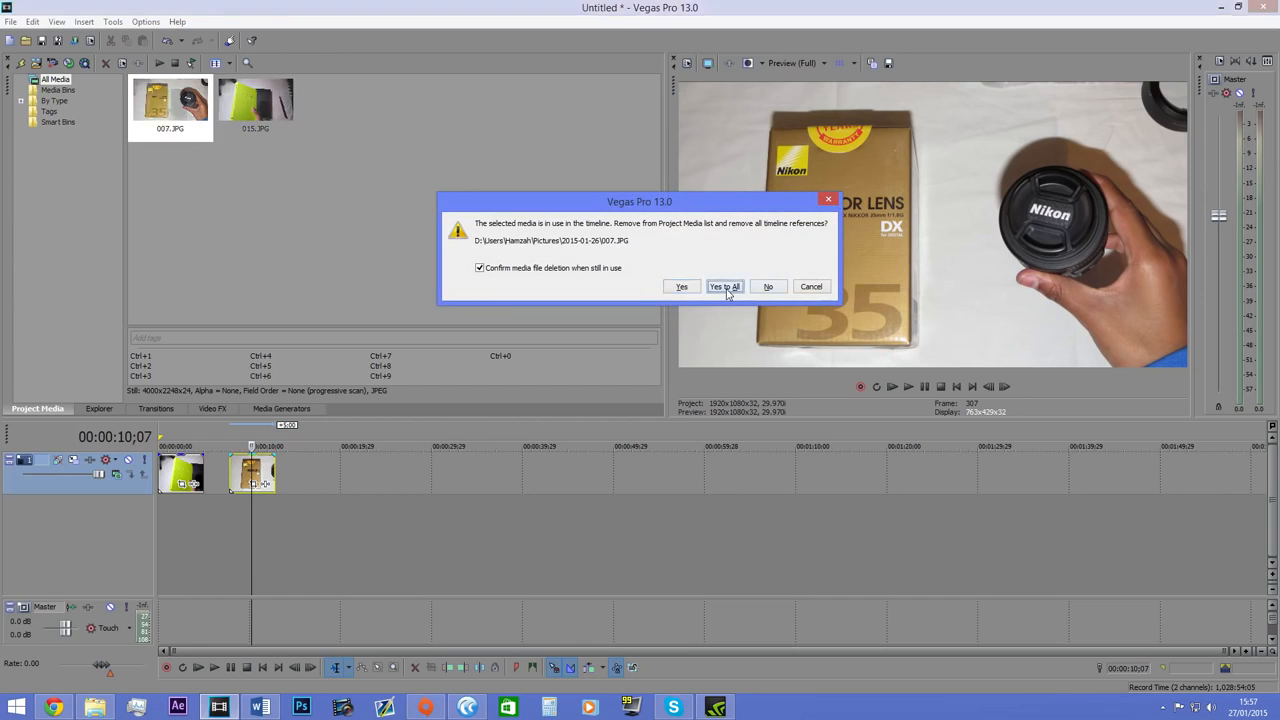
{"action": "left_click", "coordinate": [204, 460]}
{"action": "left_click", "coordinate": [204, 462]}
{"action": "left_click_drag", "start_coordinate": [288, 186], "coordinate": [311, 160]}
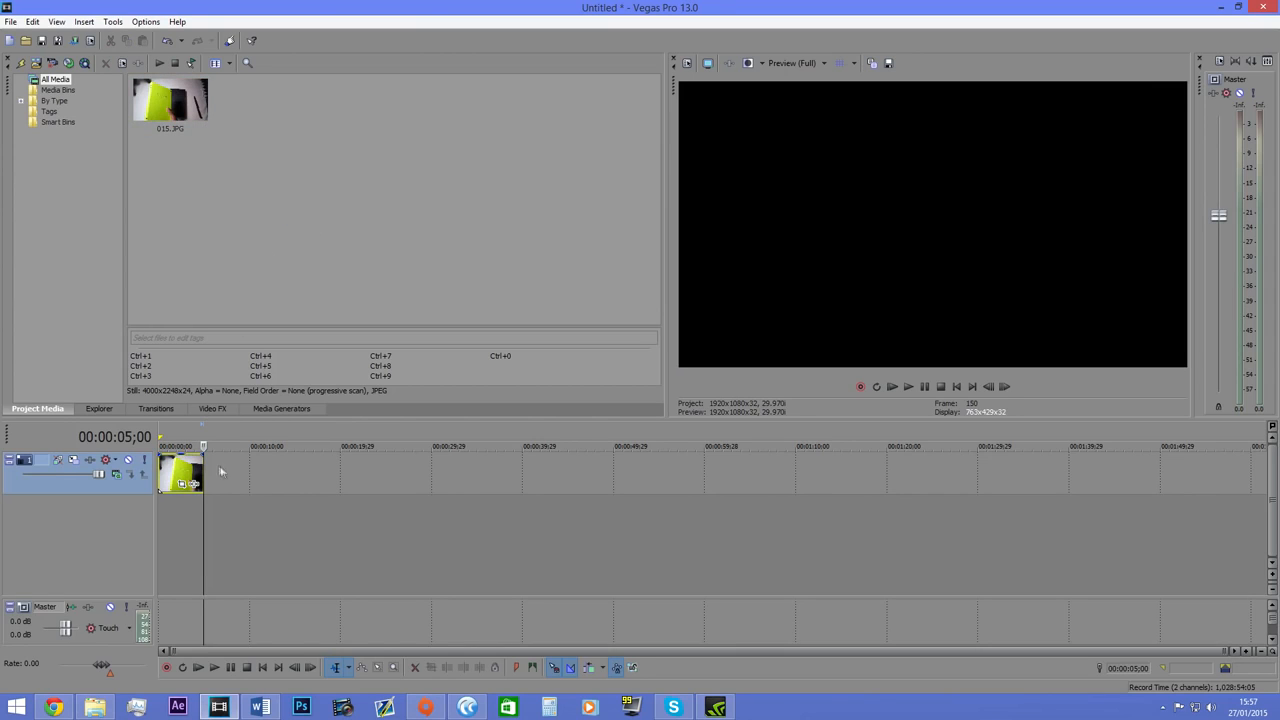
Look through the Media Bins and By Type categories, show All Media again and return the playhead to the start.
{"action": "left_click", "coordinate": [58, 91]}
{"action": "left_click", "coordinate": [55, 102]}
{"action": "left_click", "coordinate": [54, 92]}
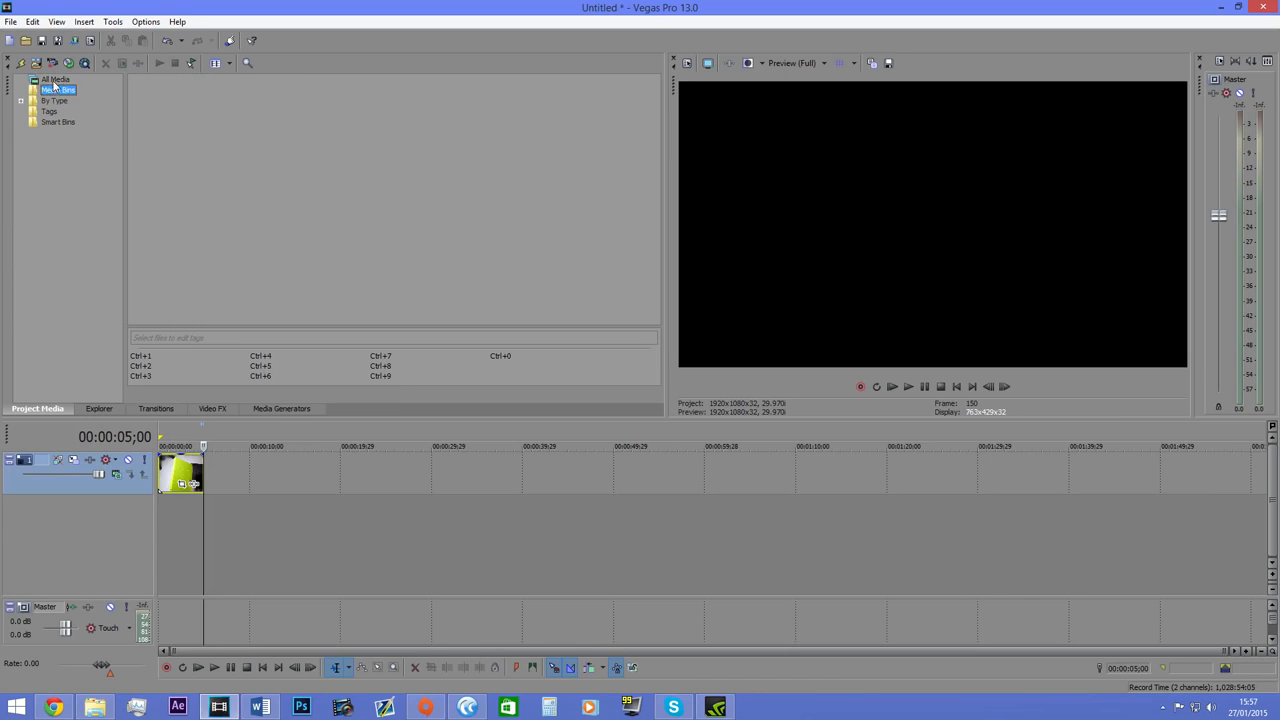
{"action": "left_click", "coordinate": [54, 81]}
{"action": "left_click_drag", "start_coordinate": [140, 106], "coordinate": [297, 153]}
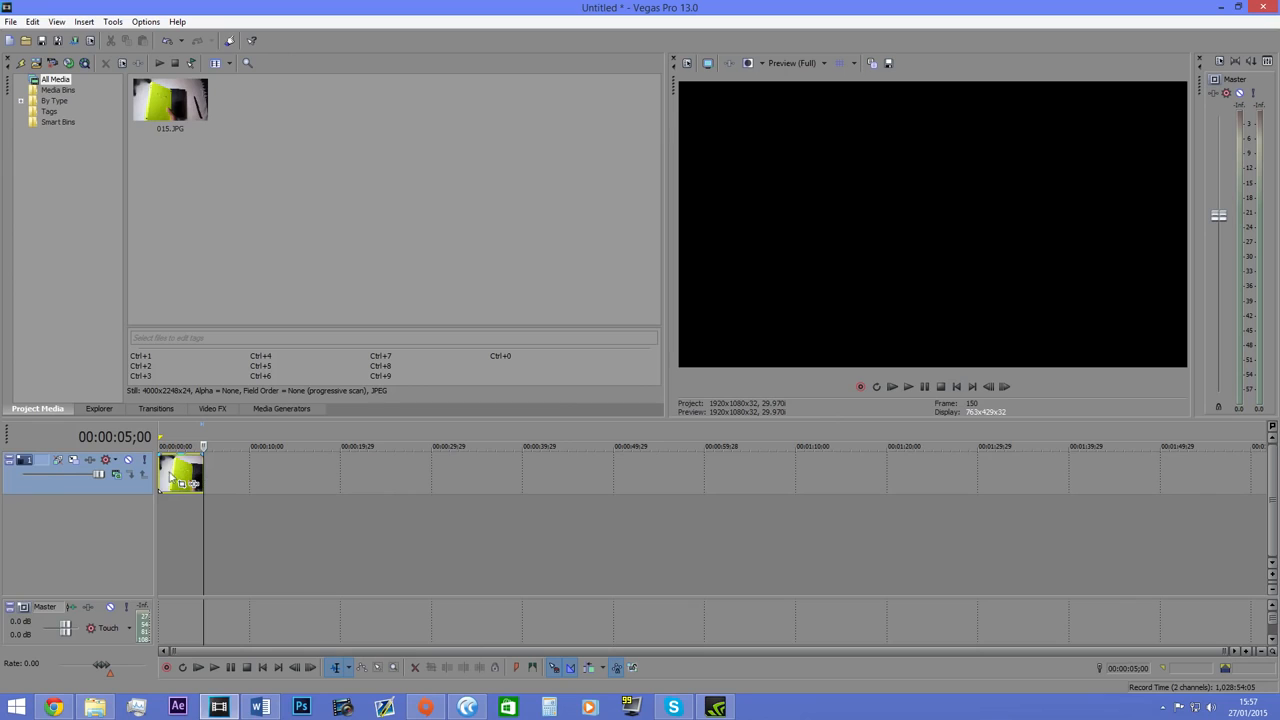
{"action": "key", "text": "Home"}
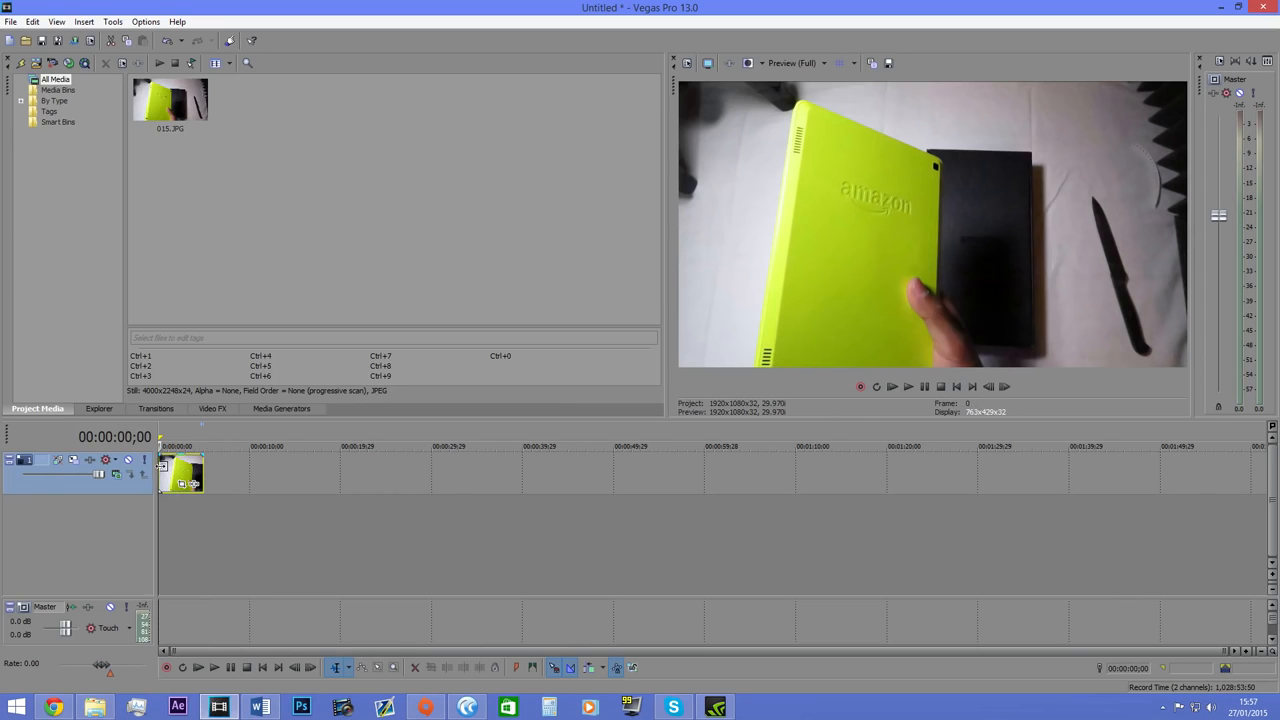
Browse the Pictures library in the built-in Explorer and compare it with a new Windows File Explorer window.
{"action": "left_click", "coordinate": [96, 408]}
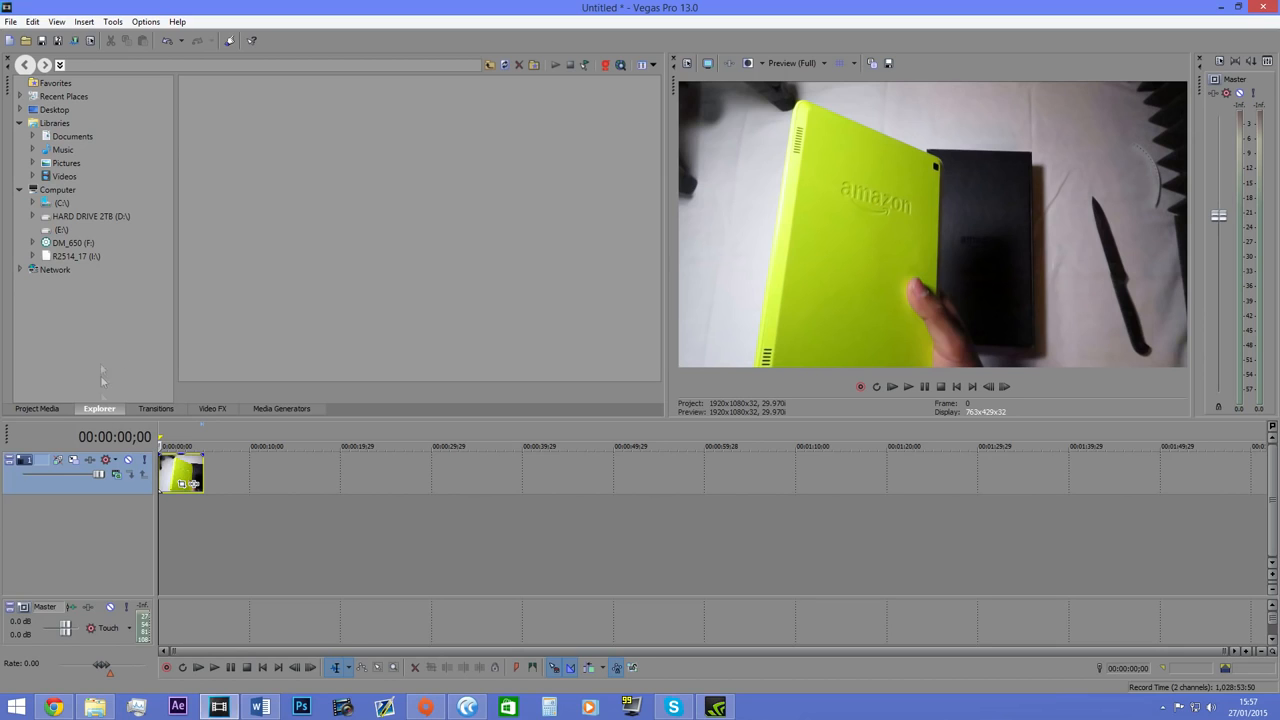
{"action": "left_click", "coordinate": [66, 163]}
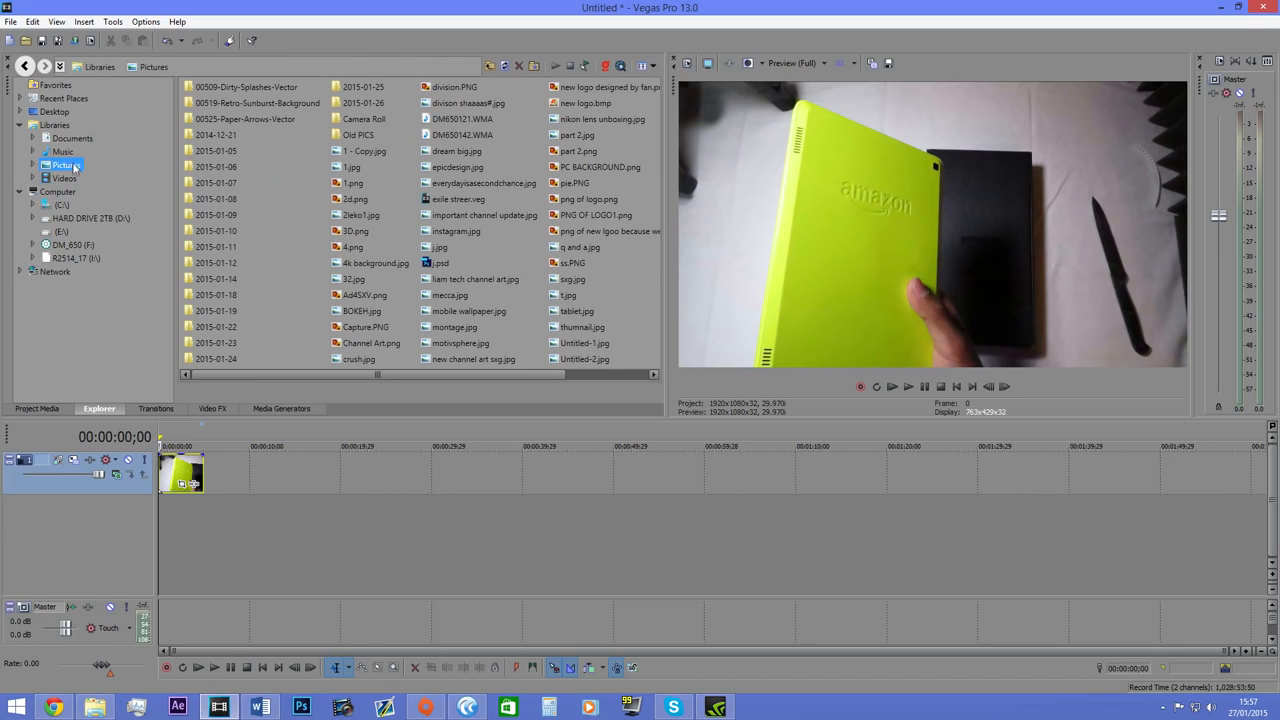
{"action": "right_click", "coordinate": [95, 707]}
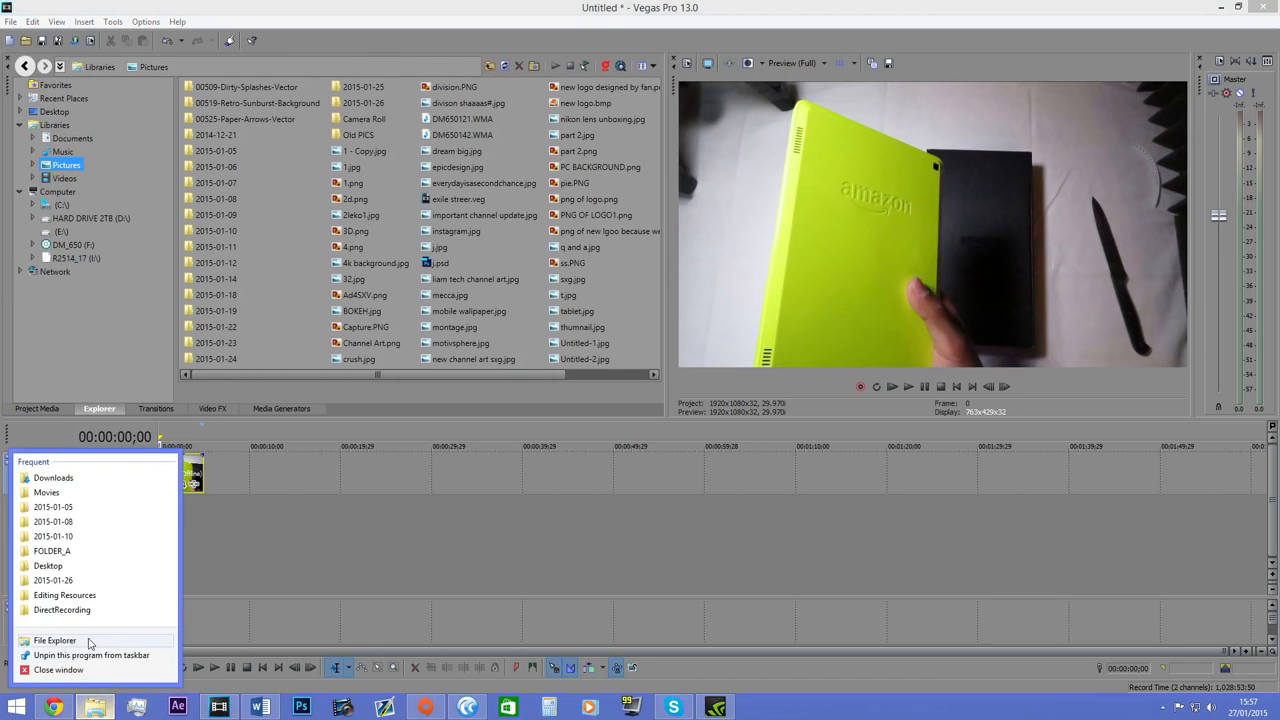
{"action": "left_click", "coordinate": [60, 643]}
{"action": "left_click_drag", "start_coordinate": [722, 410], "coordinate": [418, 262]}
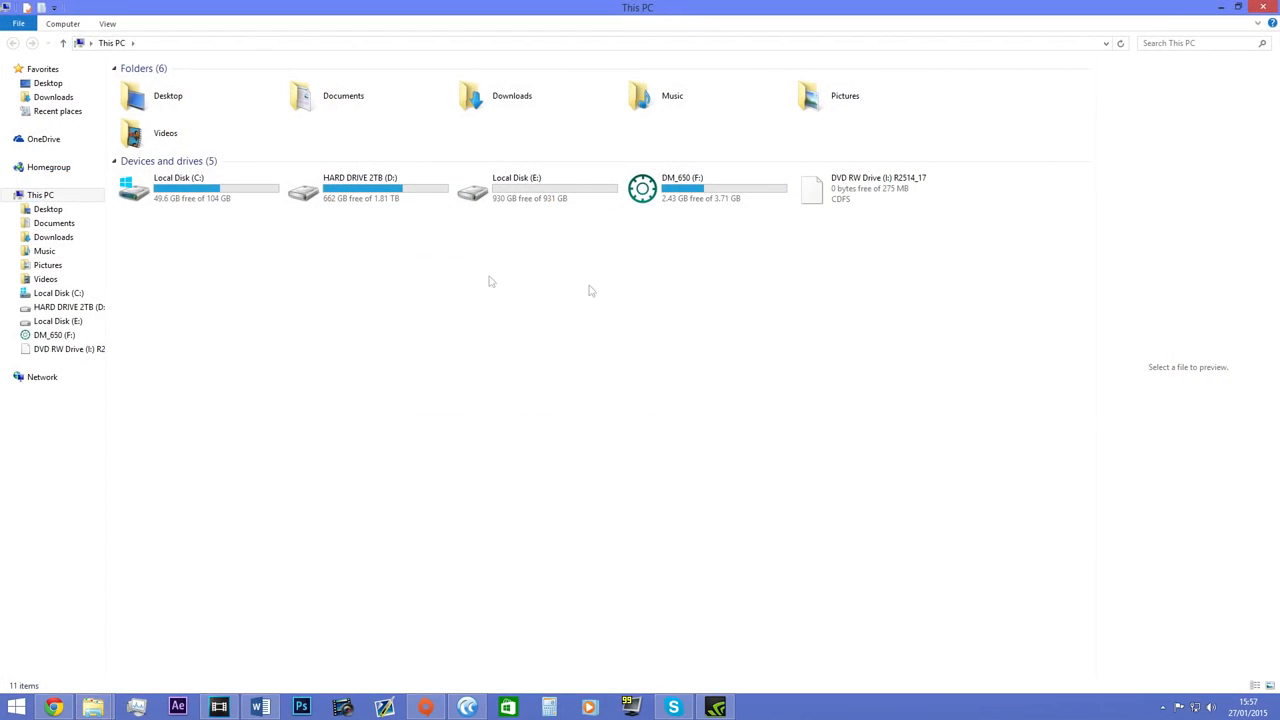
{"action": "left_click", "coordinate": [1220, 7]}
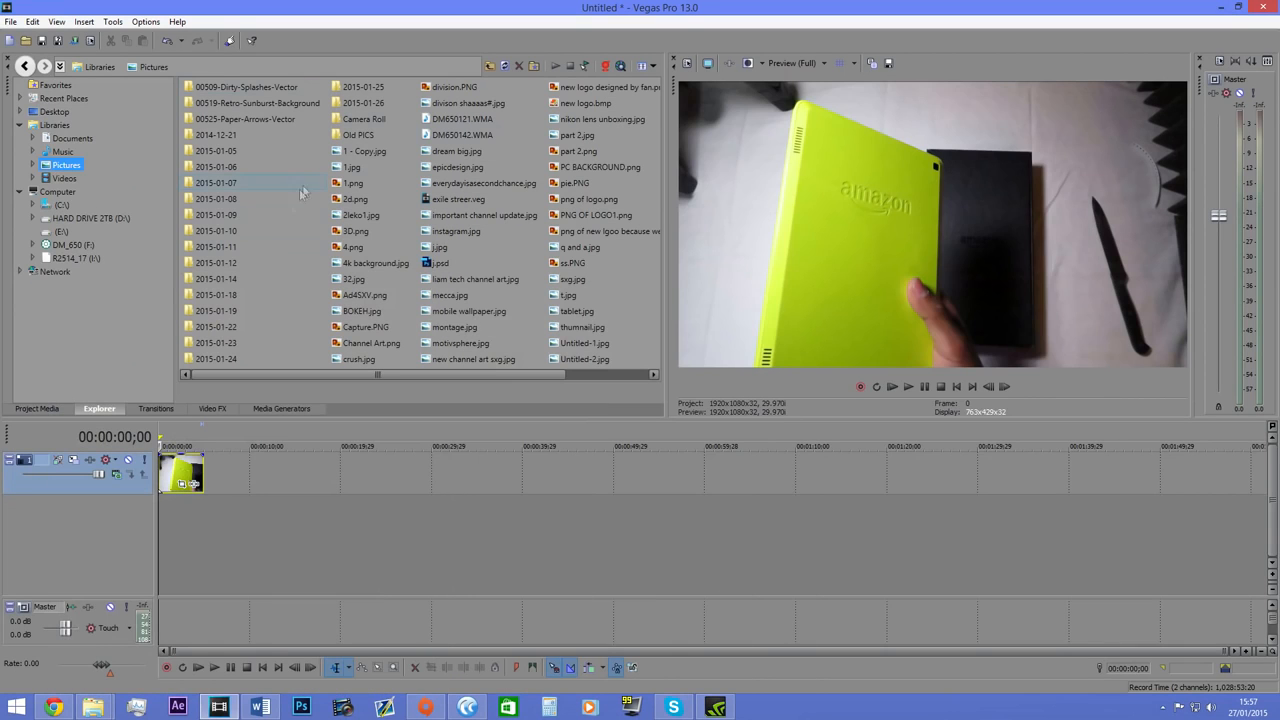
Browse the Videos, Music and Documents libraries in the built-in Explorer and return to the Libraries overview.
{"action": "left_click", "coordinate": [60, 178]}
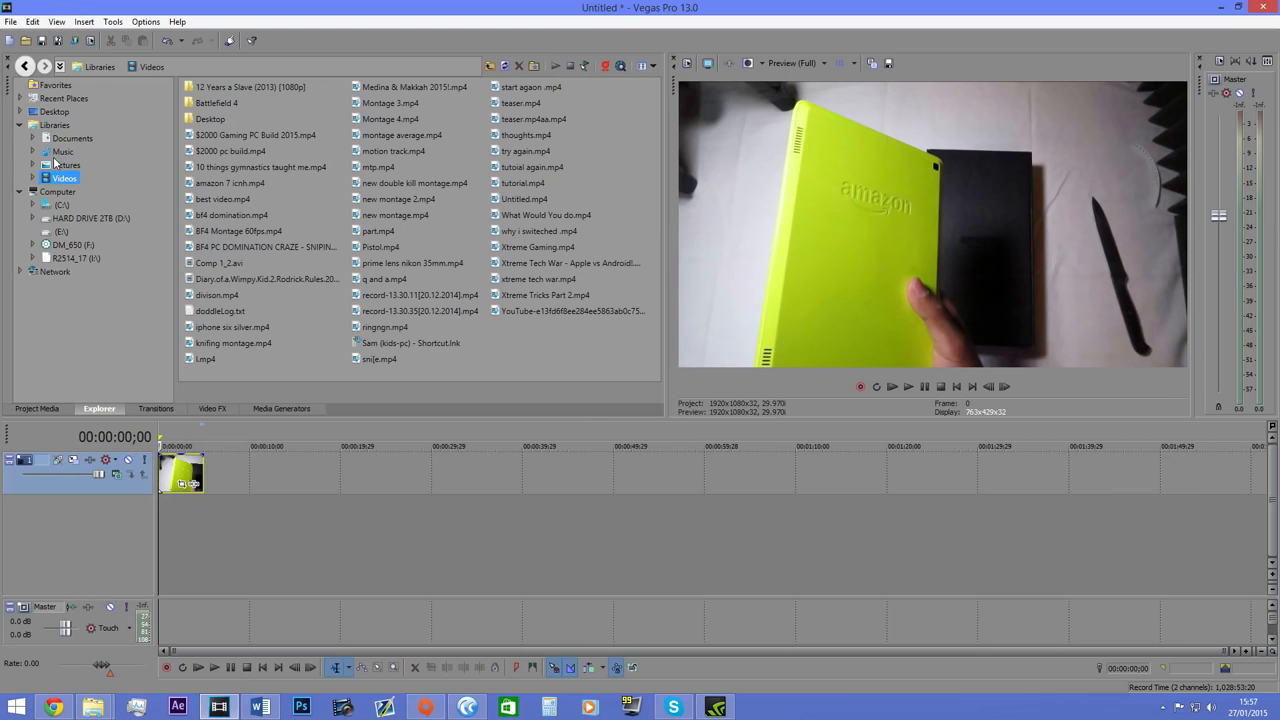
{"action": "left_click", "coordinate": [55, 152]}
{"action": "left_click", "coordinate": [74, 139]}
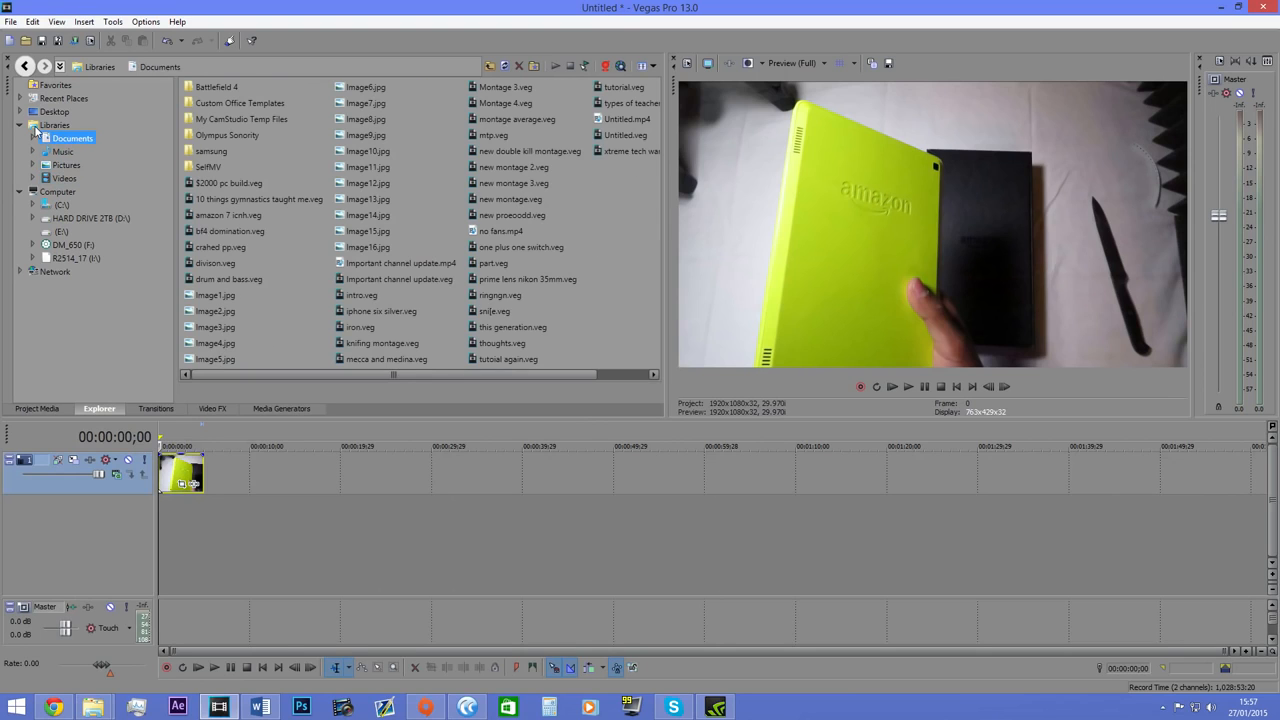
{"action": "left_click", "coordinate": [52, 125]}
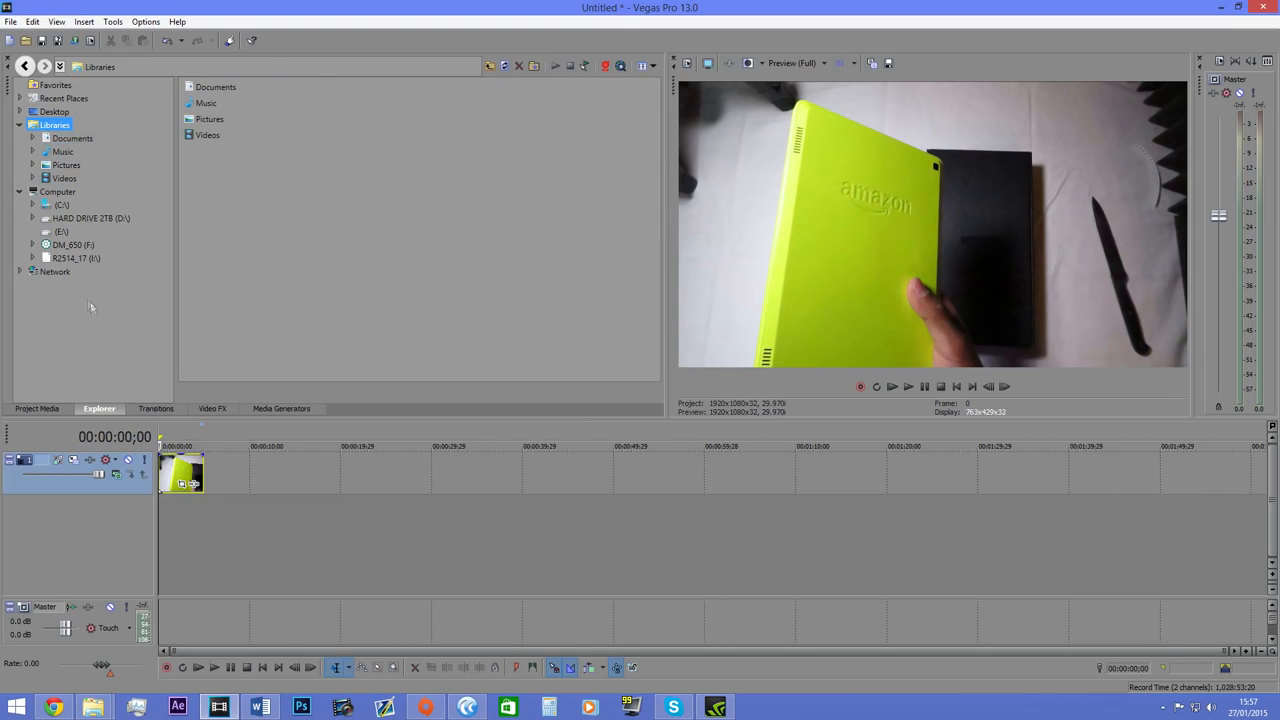
Show the transition presets and add a video from File Explorer to the timeline, matching the project video settings to it.
{"action": "left_click", "coordinate": [163, 410]}
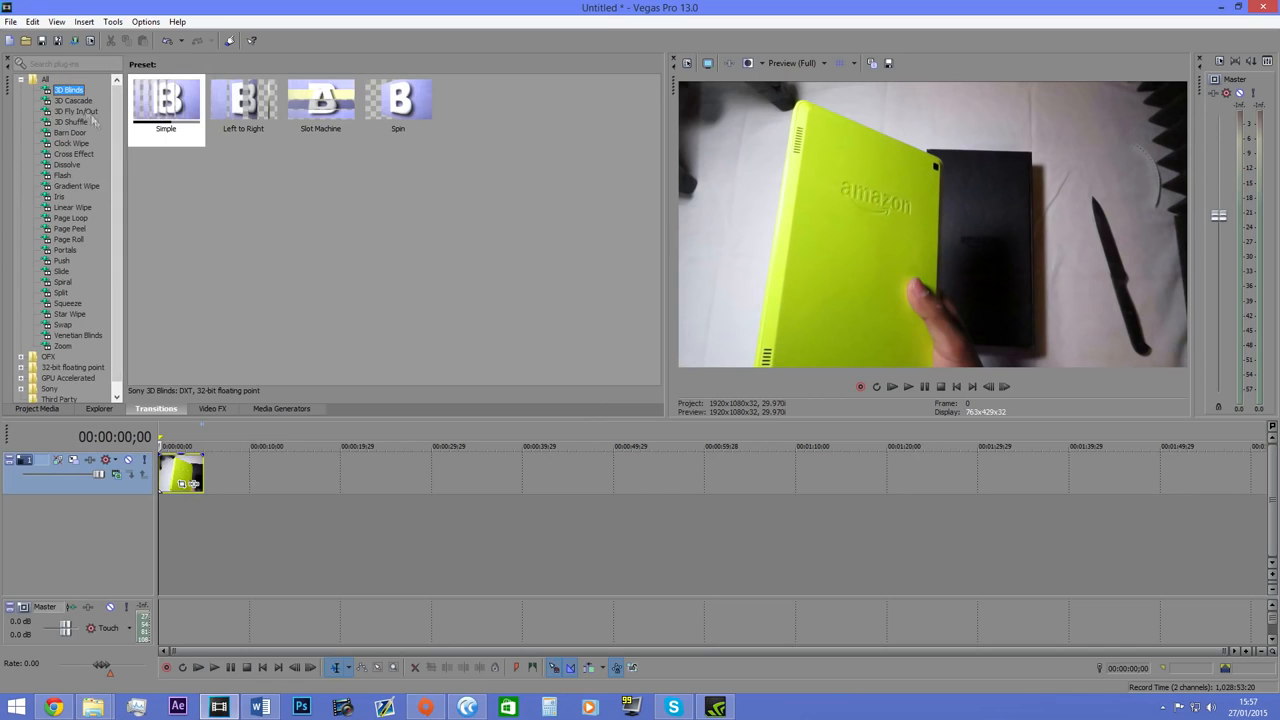
{"action": "mouse_move", "coordinate": [93, 707]}
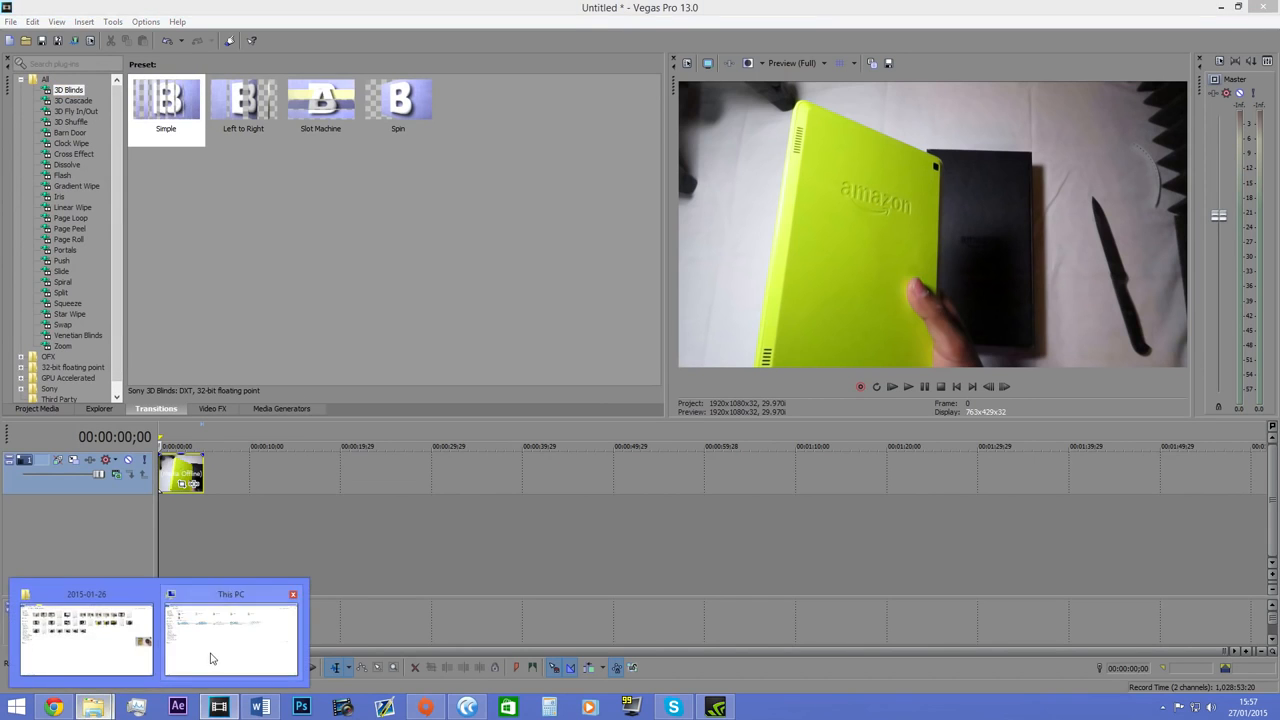
{"action": "left_click", "coordinate": [86, 640]}
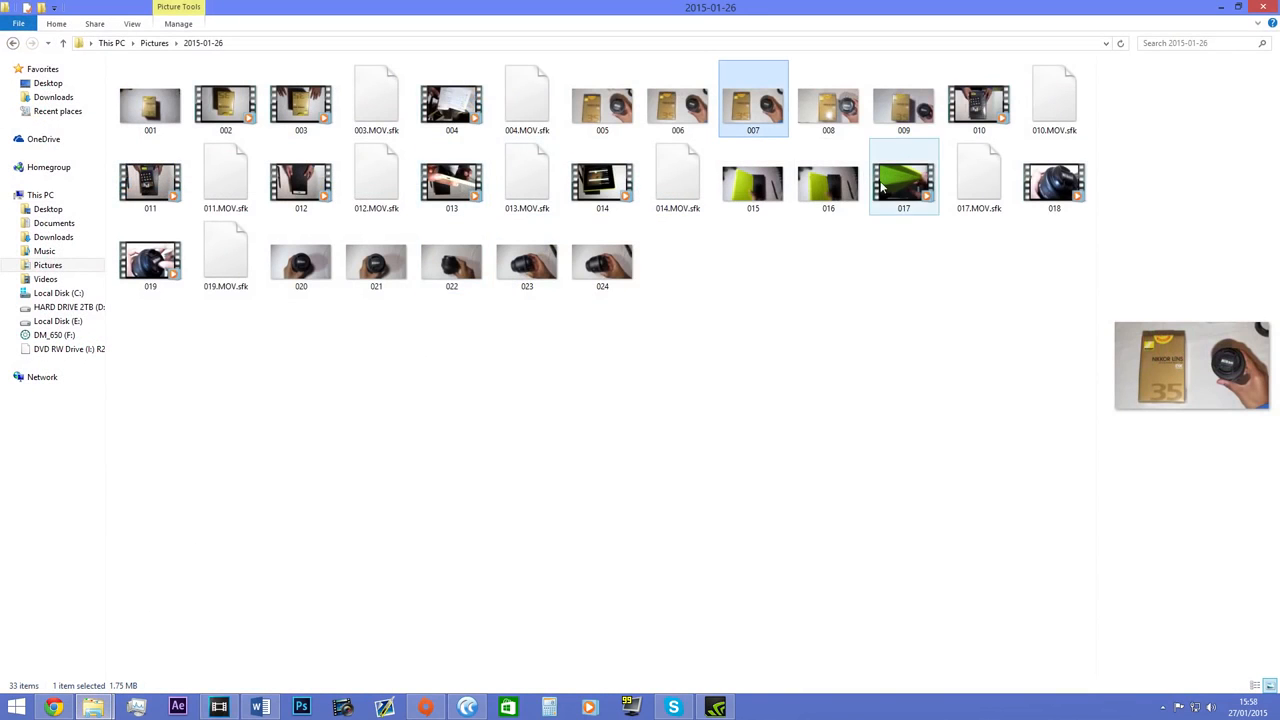
{"action": "key", "text": "BackSpace"}
{"action": "double_click", "coordinate": [395, 209]}
{"action": "left_click", "coordinate": [313, 131]}
{"action": "left_click_drag", "start_coordinate": [313, 131], "coordinate": [394, 514]}
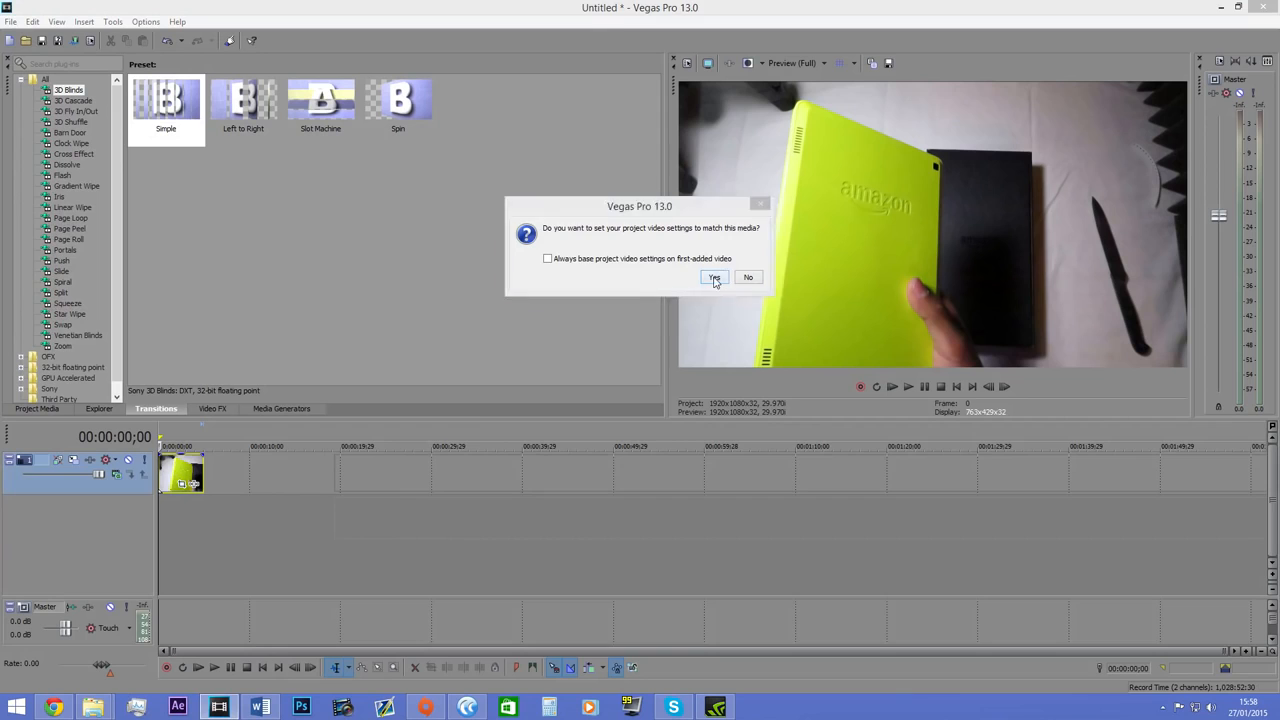
{"action": "left_click", "coordinate": [714, 279]}
{"action": "right_click", "coordinate": [97, 540]}
{"action": "key", "text": "Escape"}
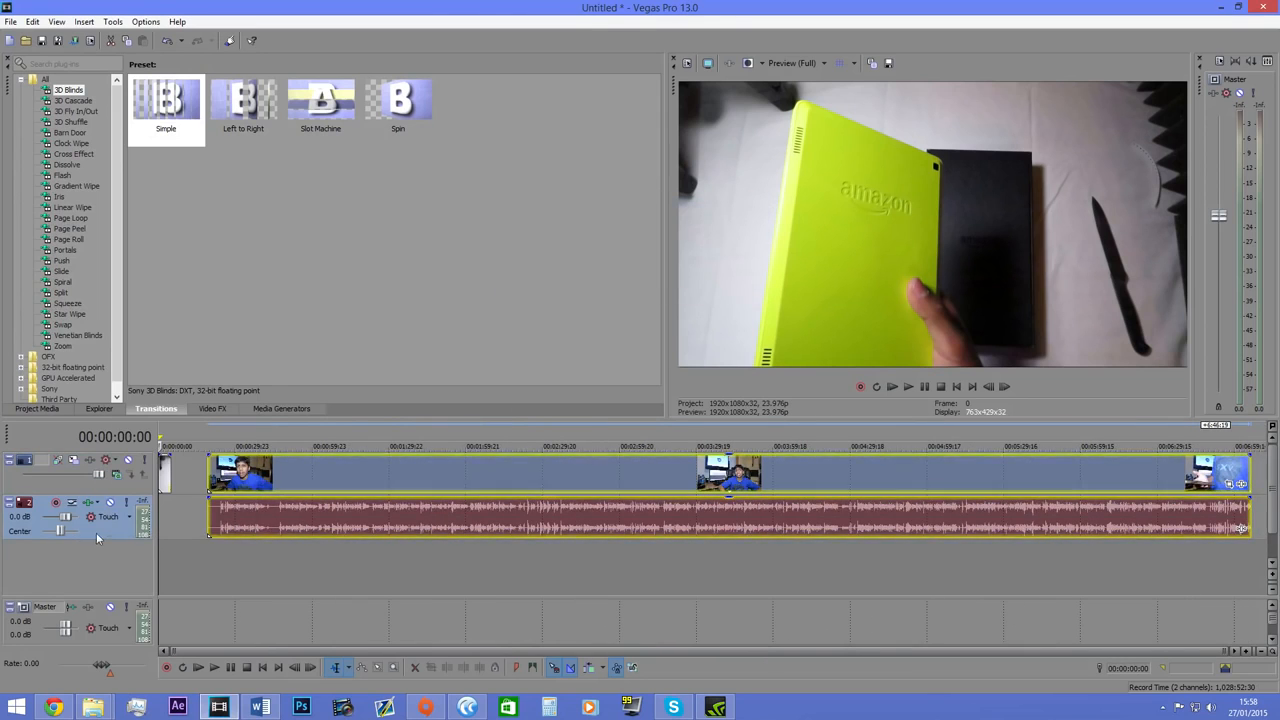
Mute the video's audio track, split the video at 00:00:55:21 and delete the part before the split.
{"action": "left_click", "coordinate": [110, 502]}
{"action": "left_click", "coordinate": [300, 474]}
{"action": "key", "text": "s"}
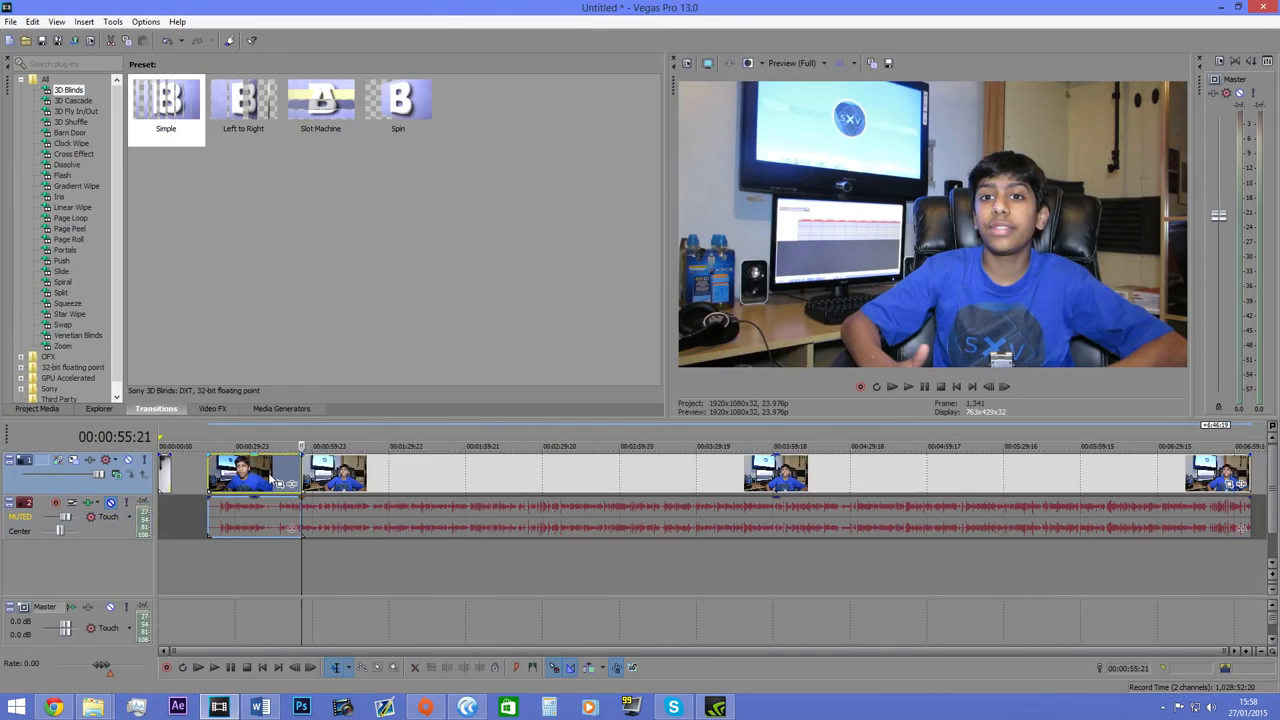
{"action": "right_click", "coordinate": [272, 478]}
{"action": "left_click", "coordinate": [320, 188]}
Split the remaining video at 00:01:08:03 and move the second piece along the timeline to leave a gap.
{"action": "left_click", "coordinate": [333, 479]}
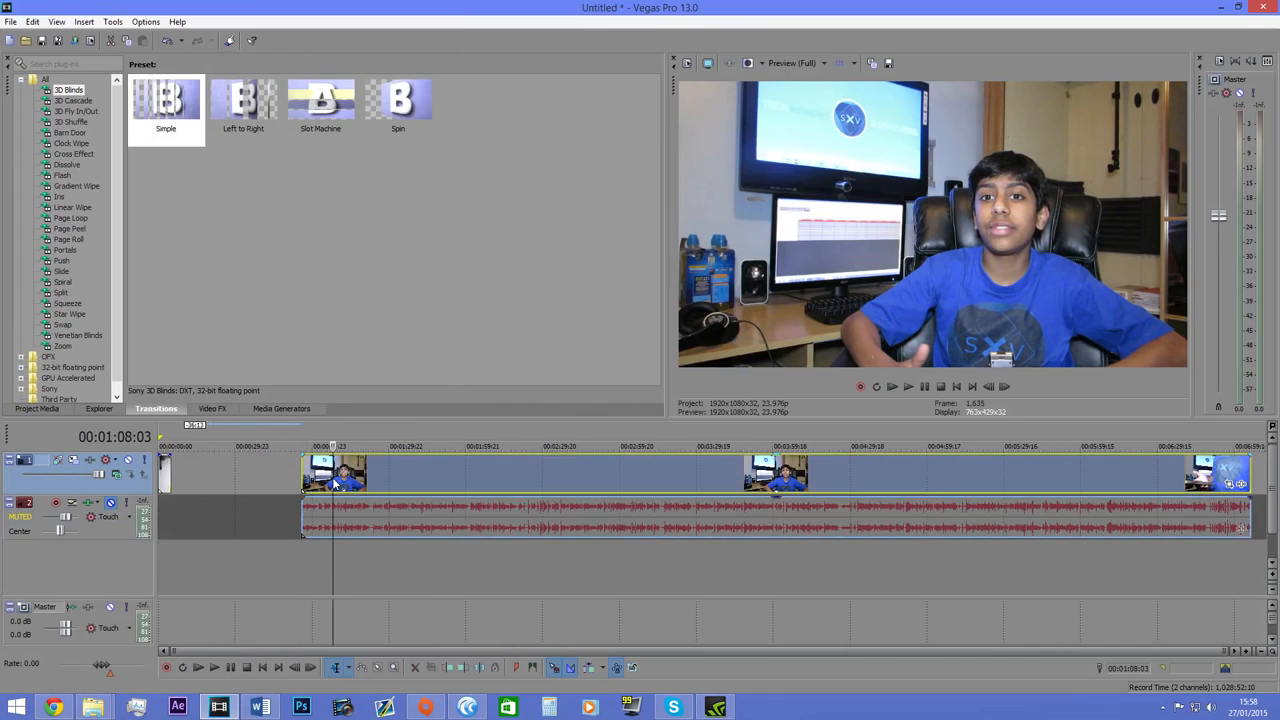
{"action": "key", "text": "s"}
{"action": "left_click_drag", "start_coordinate": [368, 474], "coordinate": [392, 474]}
Look through the transition categories from 3D Cascade to Flash and compare their presets.
{"action": "left_click", "coordinate": [70, 101]}
{"action": "left_click", "coordinate": [75, 112]}
{"action": "left_click", "coordinate": [76, 122]}
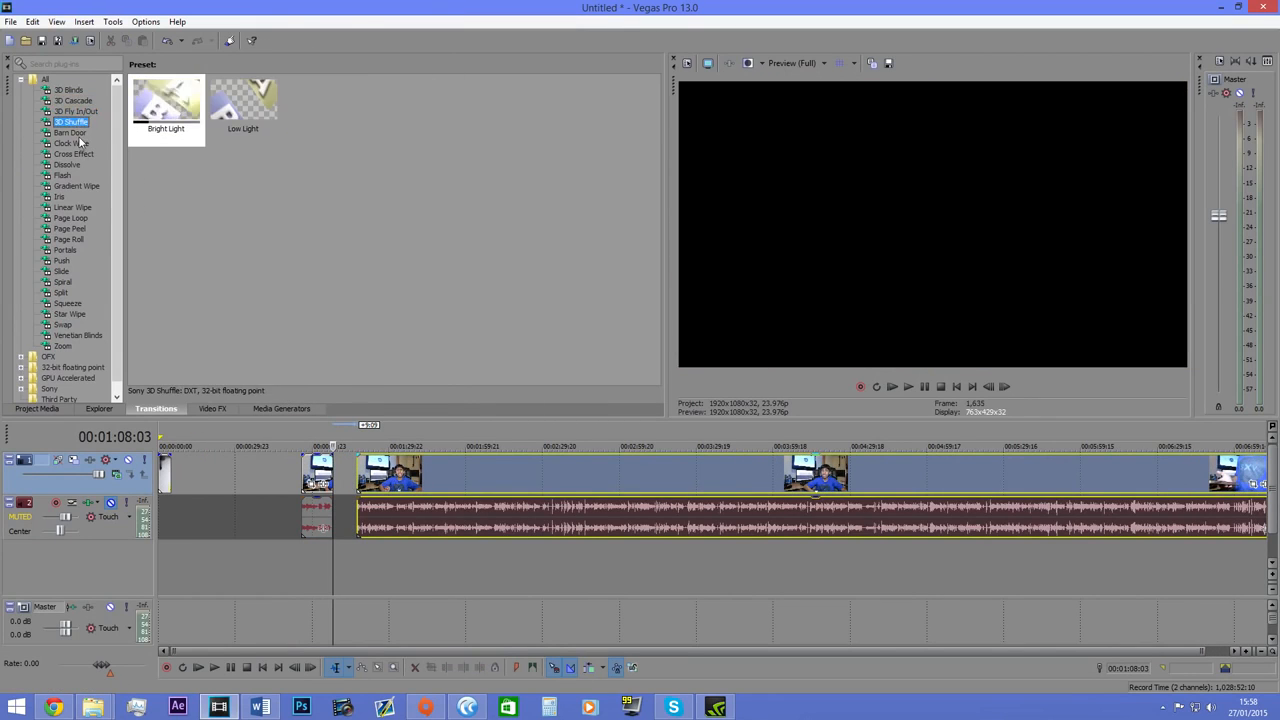
{"action": "left_click", "coordinate": [68, 133]}
{"action": "key", "text": "Down"}
{"action": "key", "text": "Down"}
{"action": "key", "text": "Down"}
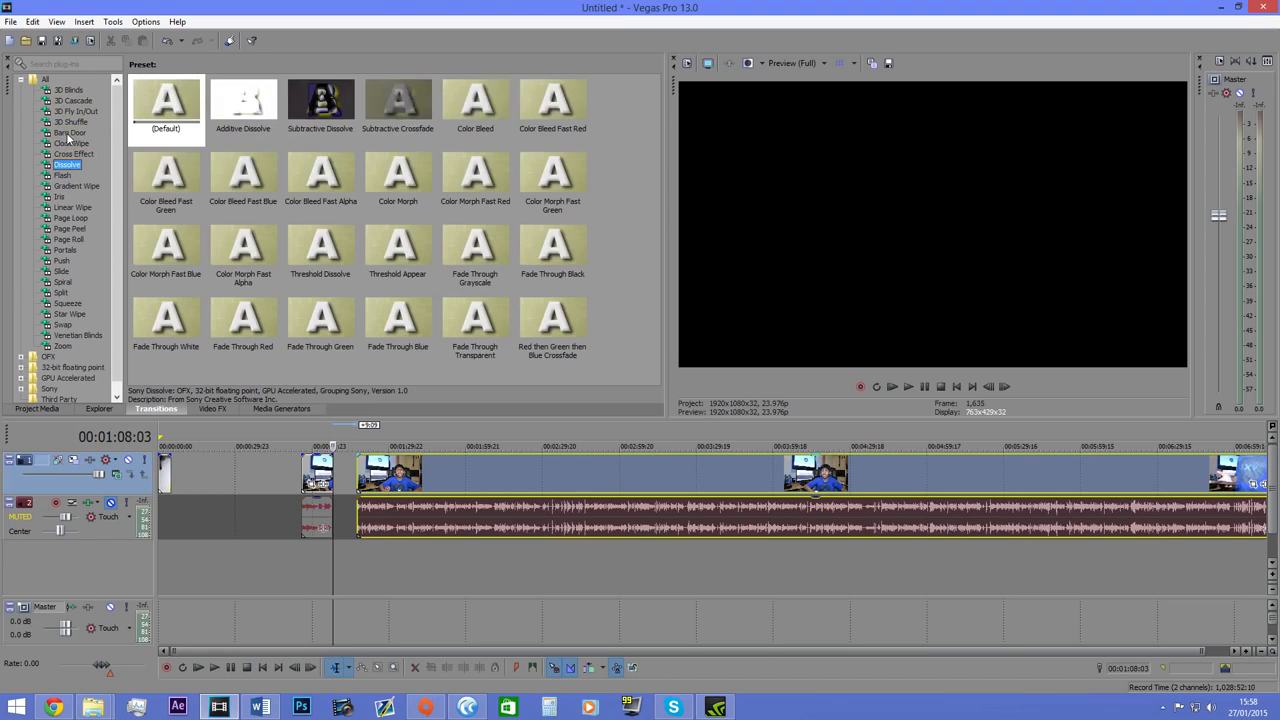
{"action": "key", "text": "Down"}
{"action": "key", "text": "Down"}
{"action": "key", "text": "Up"}
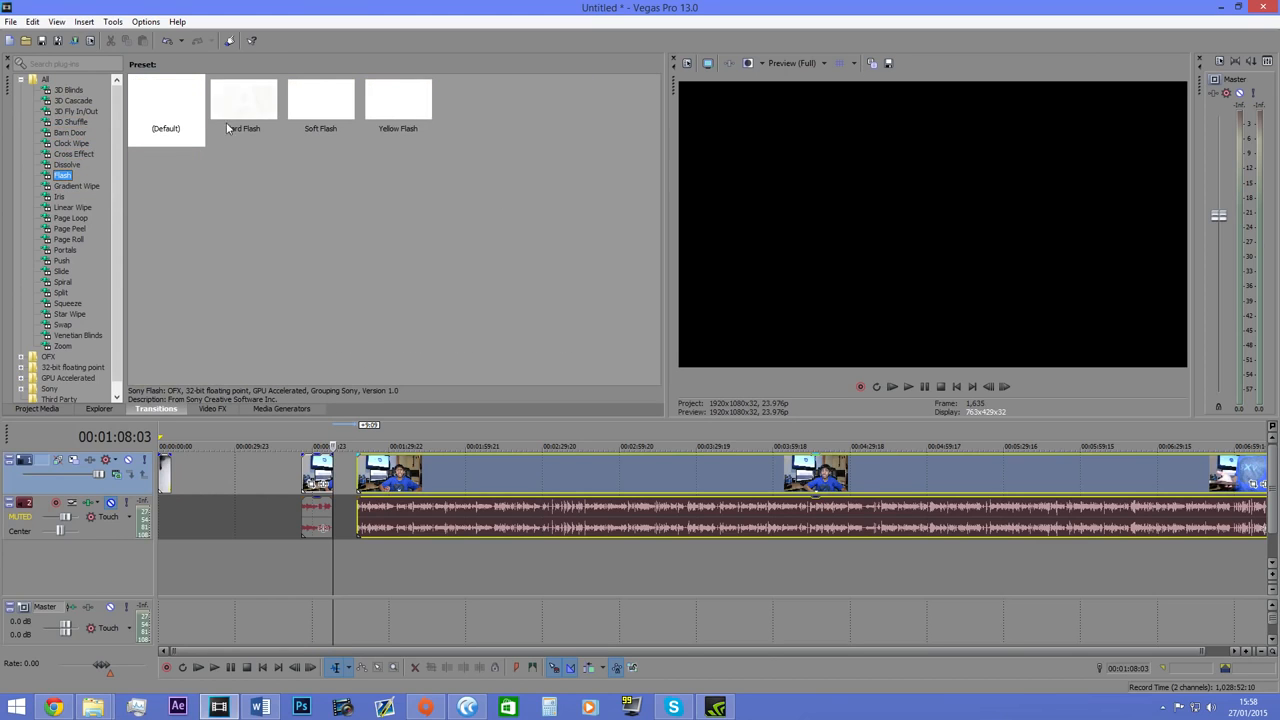
Apply the Hard Flash transition to the end of the short clip and move the following clip directly against it.
{"action": "left_click_drag", "start_coordinate": [228, 128], "coordinate": [350, 483]}
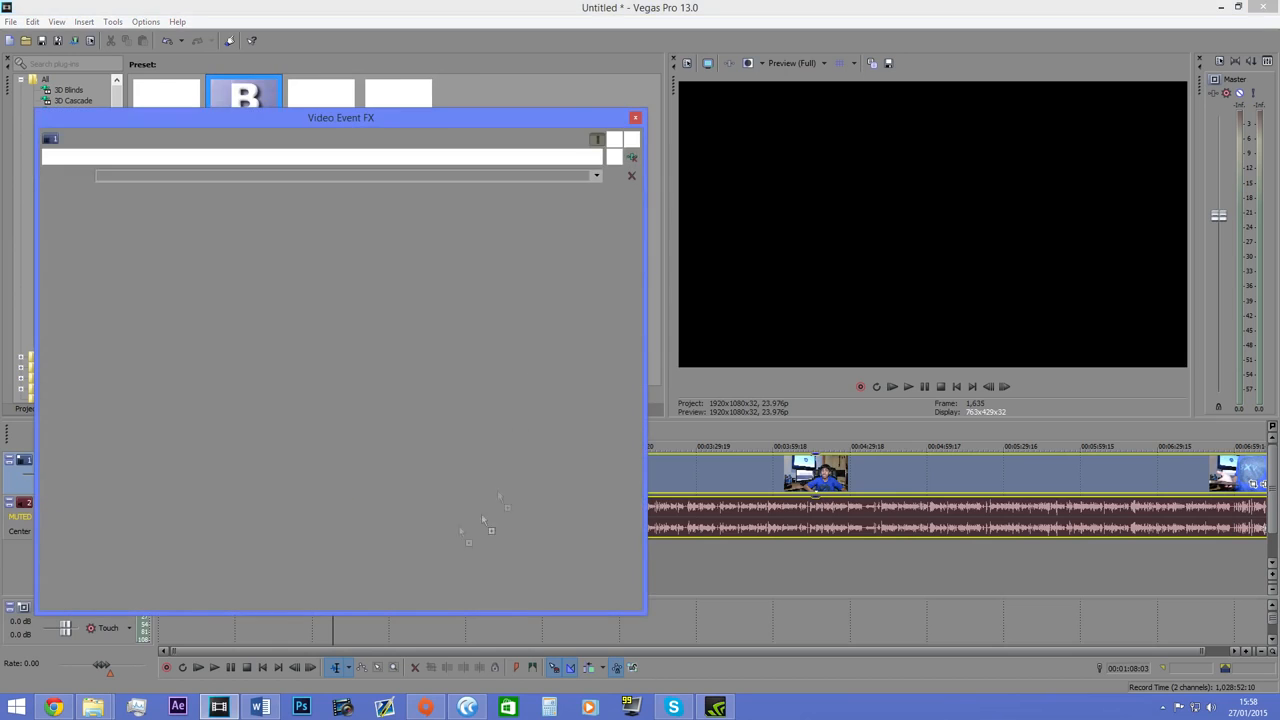
{"action": "left_click", "coordinate": [636, 119]}
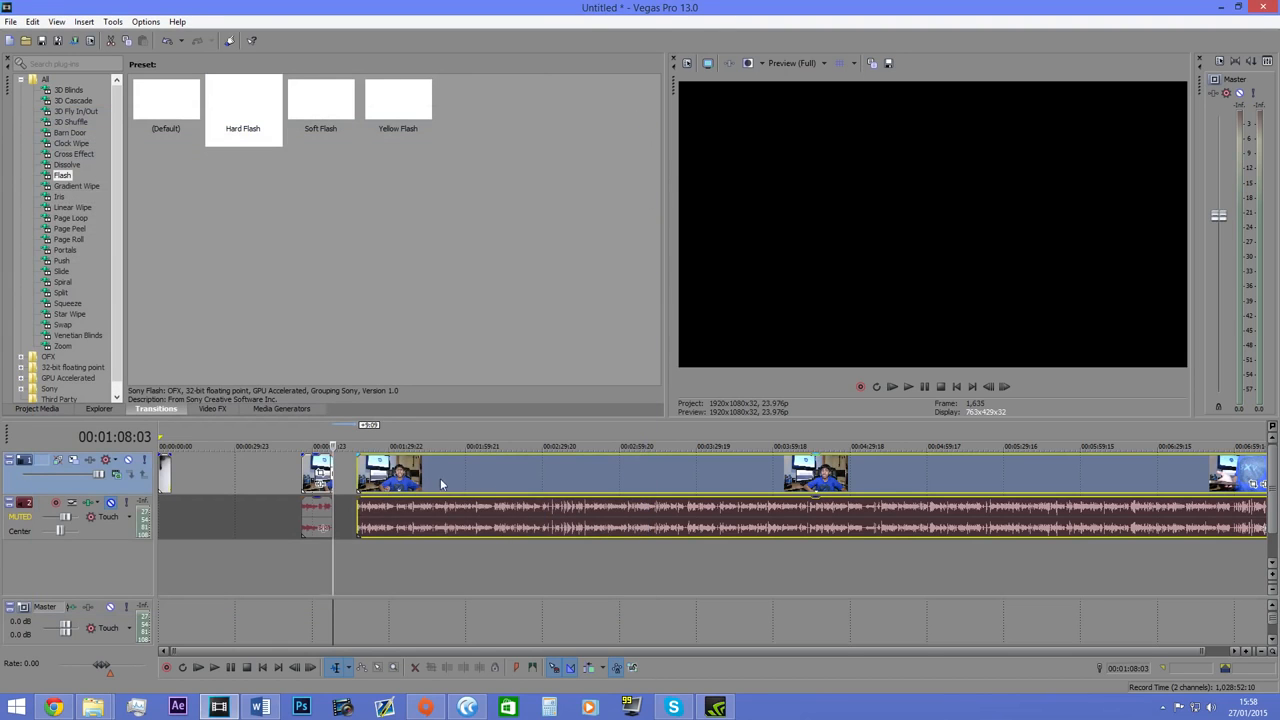
{"action": "scroll", "coordinate": [390, 478], "scroll_direction": "up", "scroll_amount": 5}
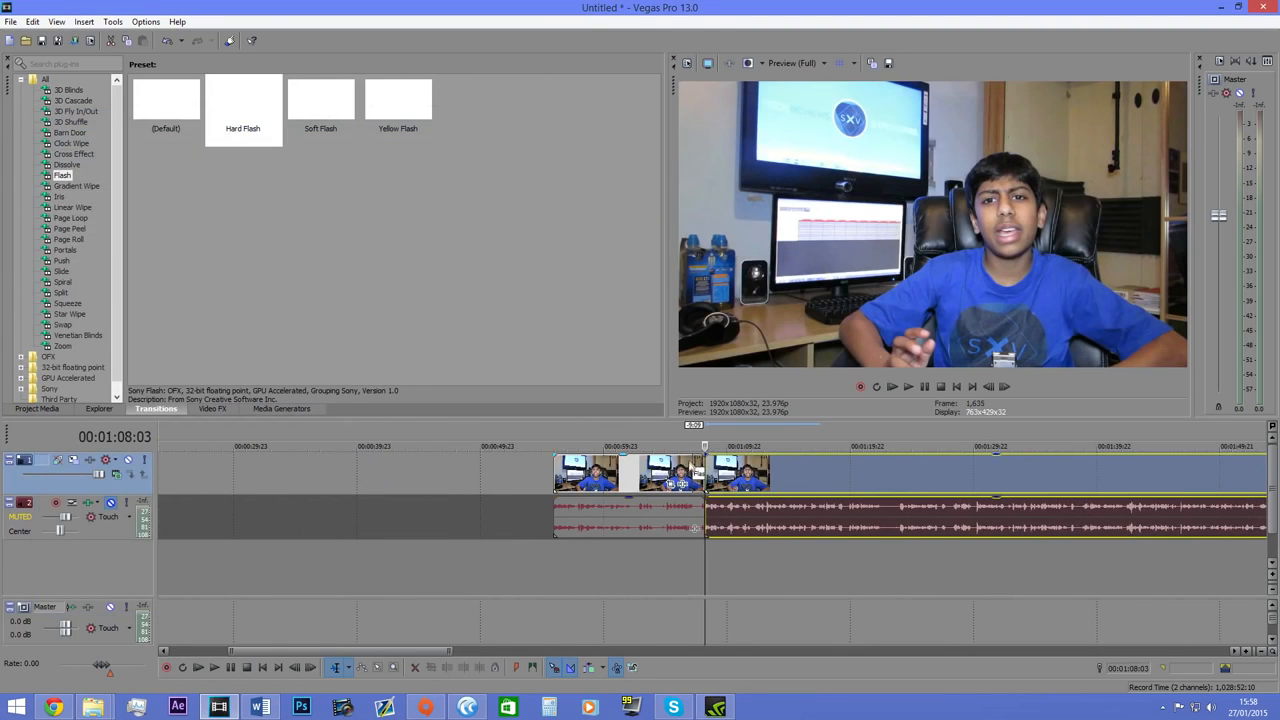
{"action": "left_click", "coordinate": [687, 469]}
{"action": "left_click", "coordinate": [918, 386]}
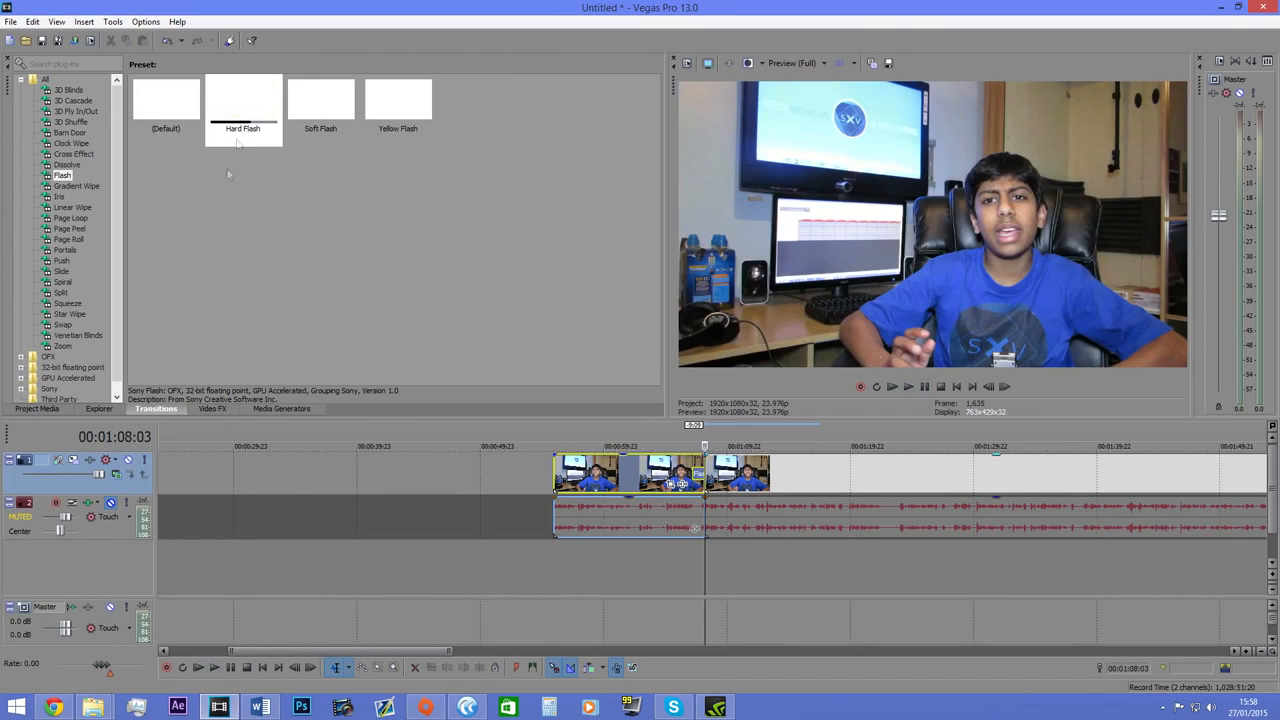
Apply the Gradient Wipe transition with the Turbulent Noise preset between the two clips, play it back and close its settings.
{"action": "left_click", "coordinate": [76, 187]}
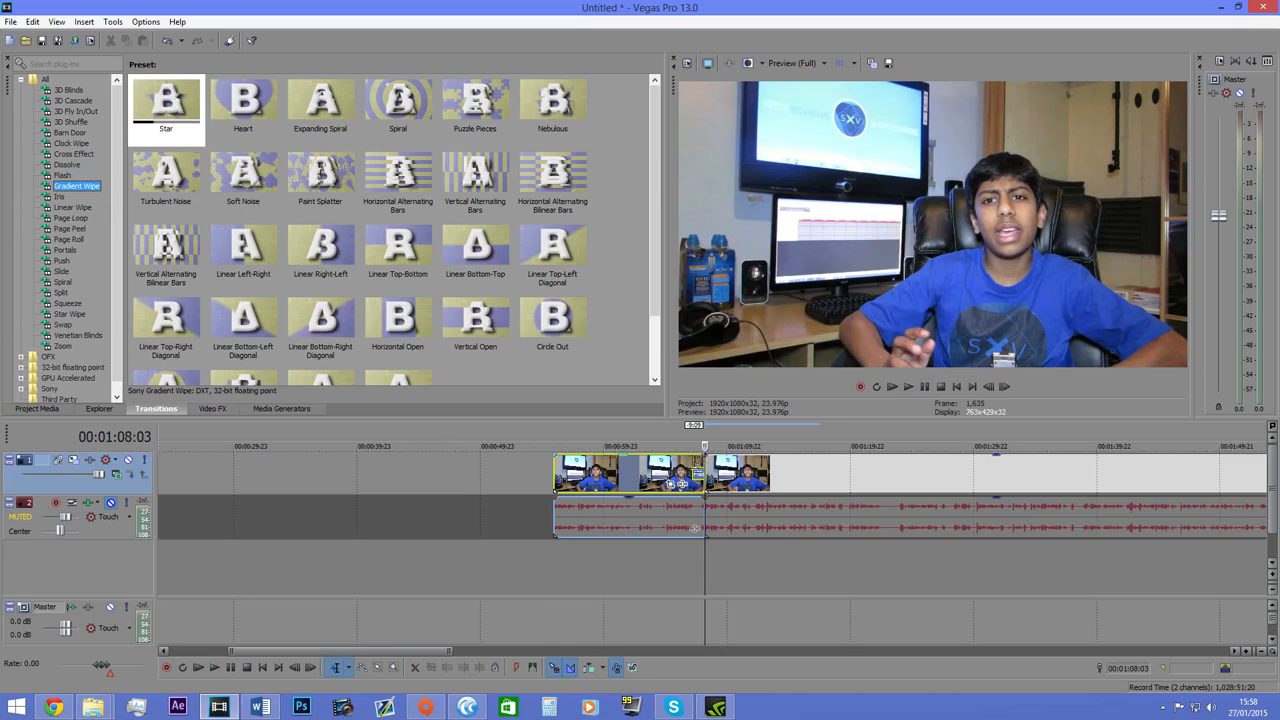
{"action": "left_click_drag", "start_coordinate": [166, 175], "coordinate": [693, 474]}
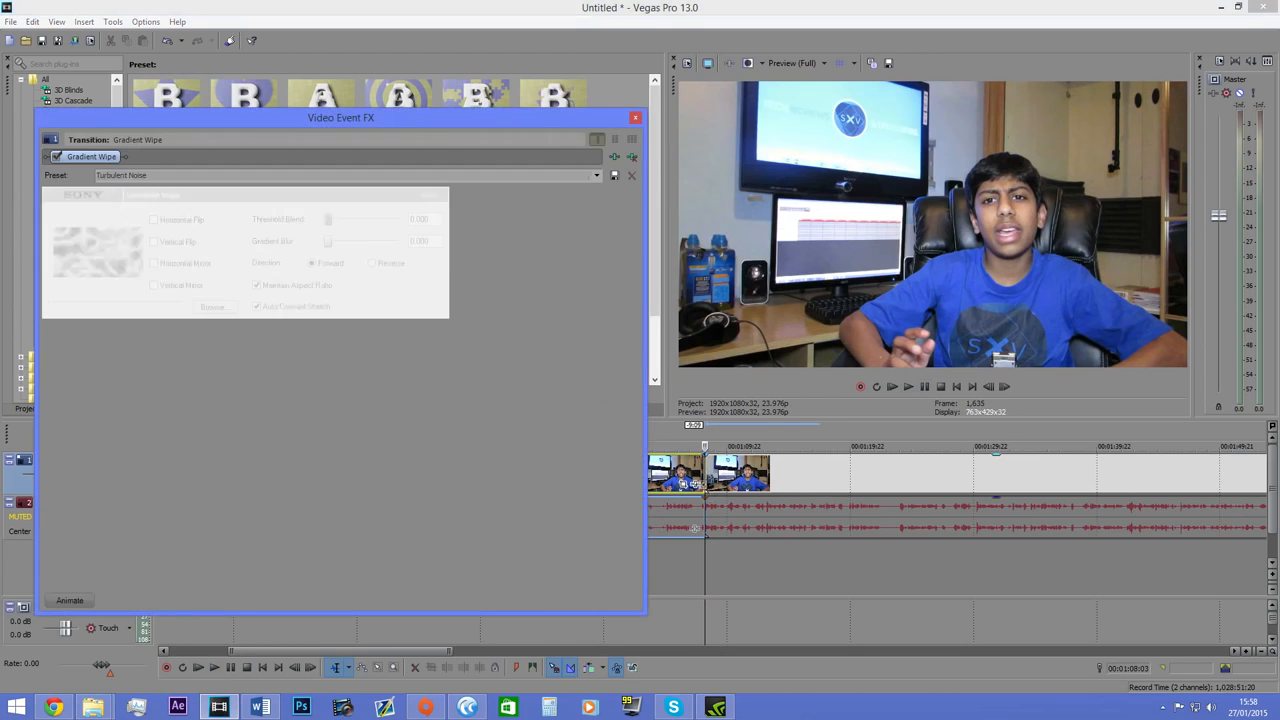
{"action": "left_click", "coordinate": [693, 474]}
{"action": "left_click", "coordinate": [908, 388]}
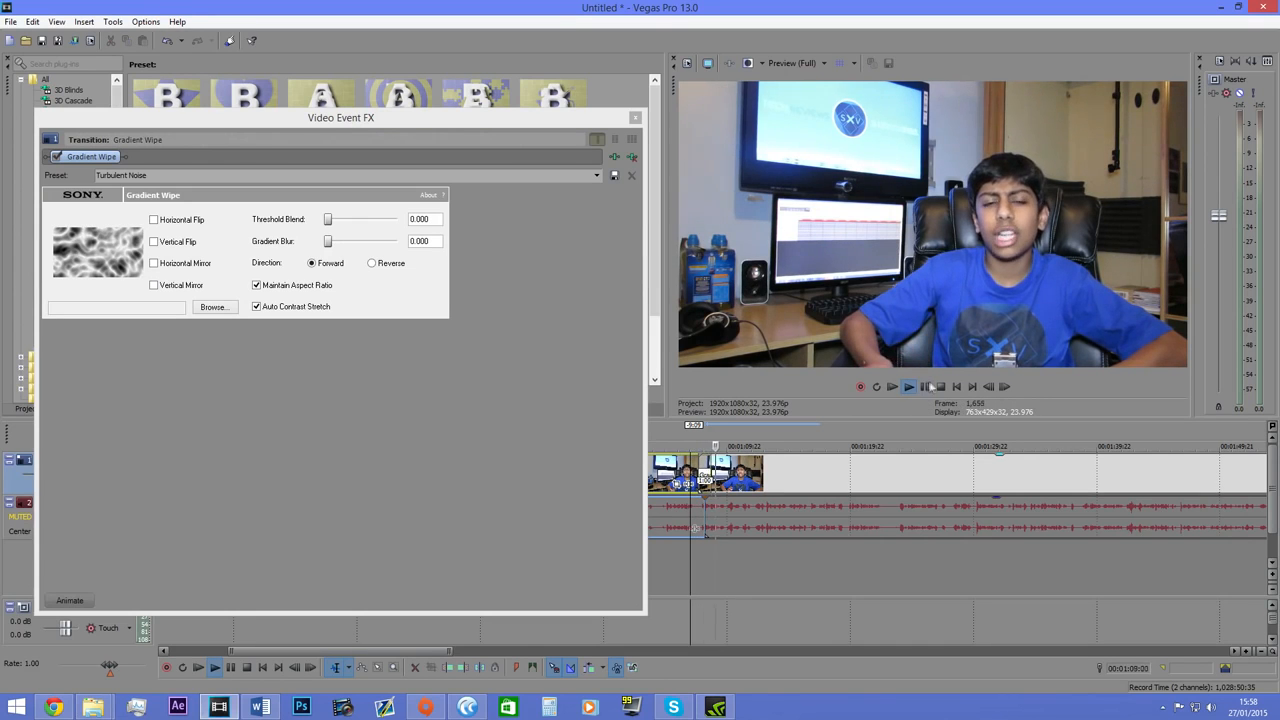
{"action": "left_click", "coordinate": [924, 387]}
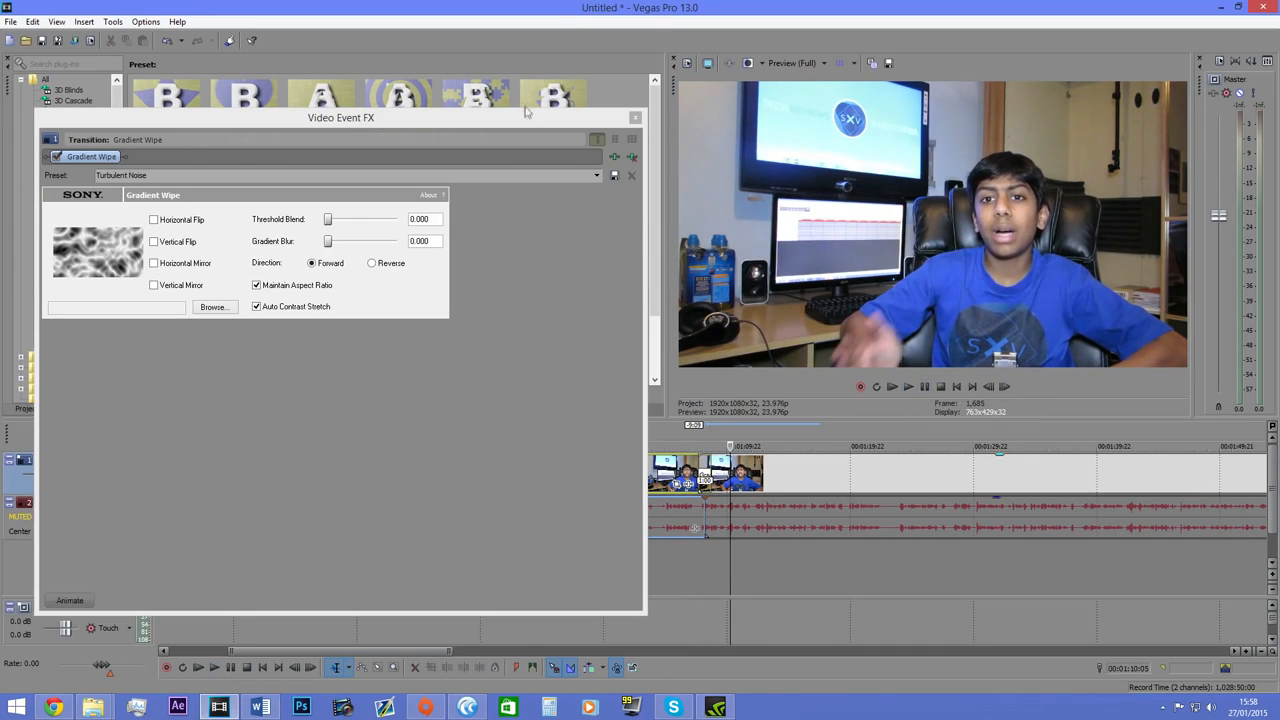
{"action": "left_click", "coordinate": [636, 120]}
Move the second clip away from the first so that the two are separated on the timeline.
{"action": "scroll", "coordinate": [582, 484], "scroll_direction": "up", "scroll_amount": 5}
{"action": "left_click_drag", "start_coordinate": [643, 480], "coordinate": [738, 484]}
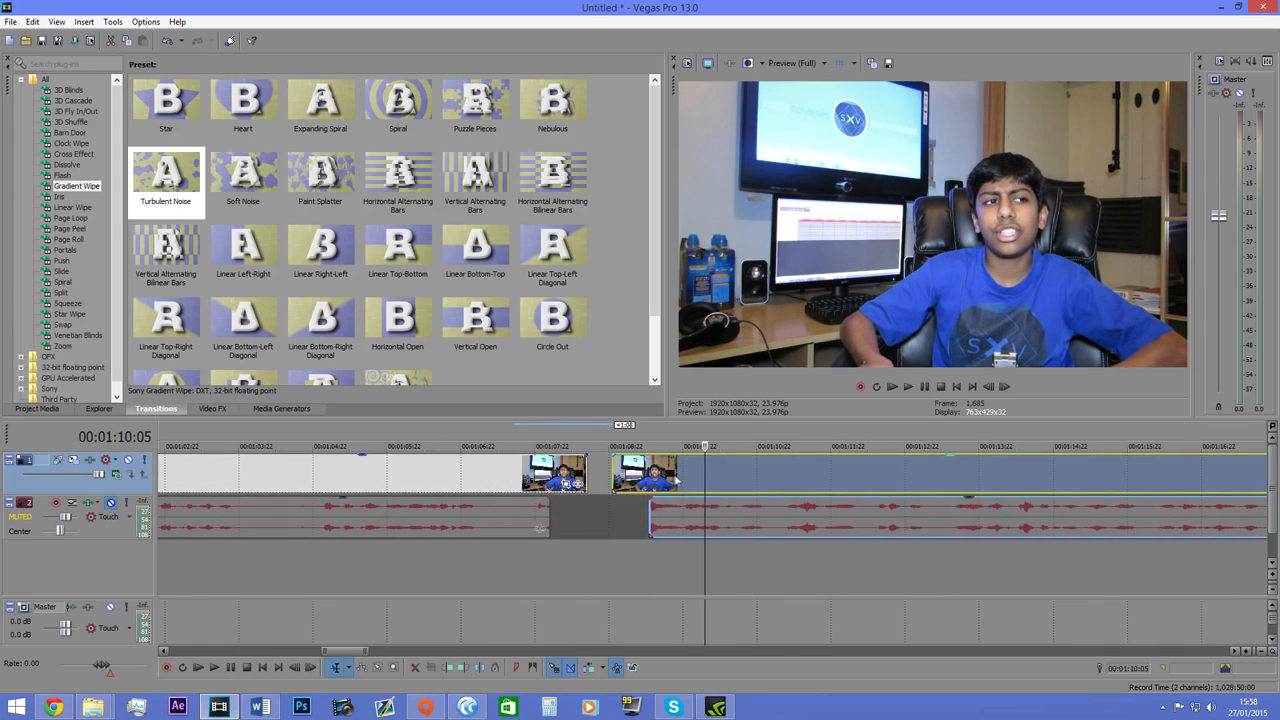
{"action": "left_click_drag", "start_coordinate": [612, 478], "coordinate": [655, 480]}
{"action": "left_click", "coordinate": [841, 493]}
{"action": "scroll", "coordinate": [841, 493], "scroll_direction": "down", "scroll_amount": 5}
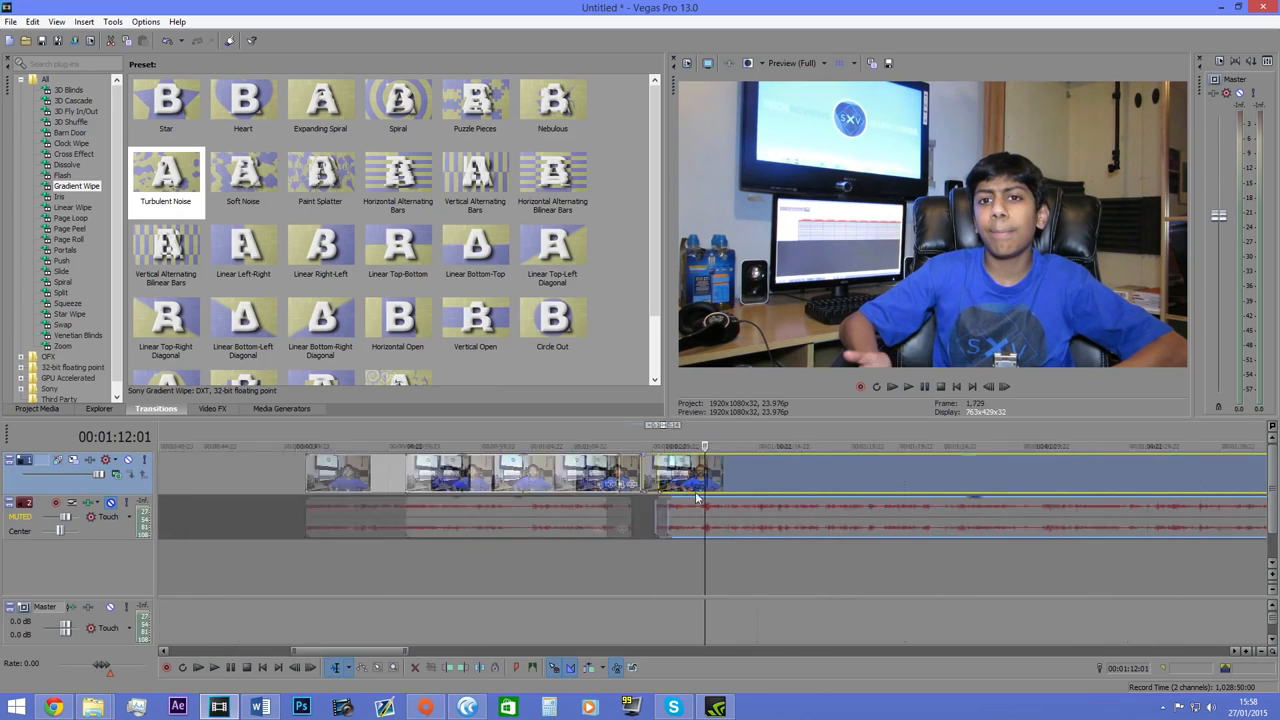
Delete both video clips from the timeline and unmute the audio track.
{"action": "left_click", "coordinate": [587, 479]}
{"action": "left_click", "coordinate": [812, 480], "text": "ctrl"}
{"action": "key", "text": "Delete"}
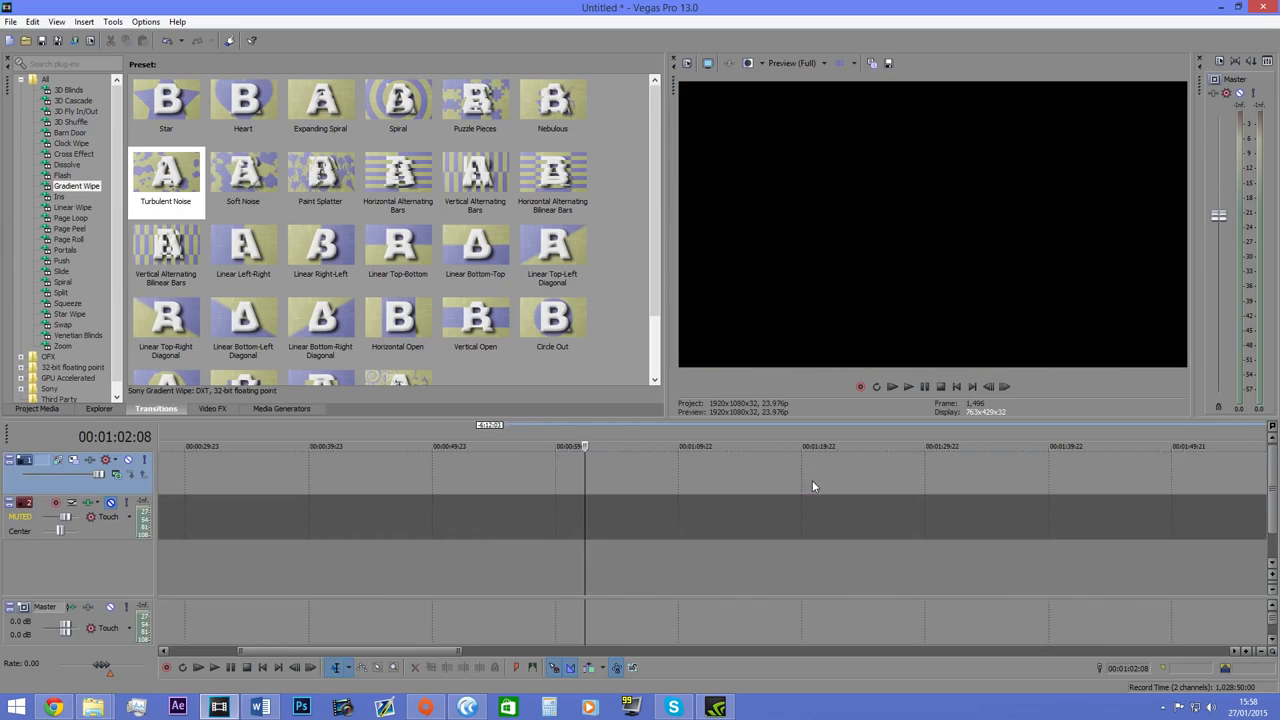
{"action": "scroll", "coordinate": [857, 448], "scroll_direction": "down", "scroll_amount": 5}
{"action": "left_click", "coordinate": [110, 502]}
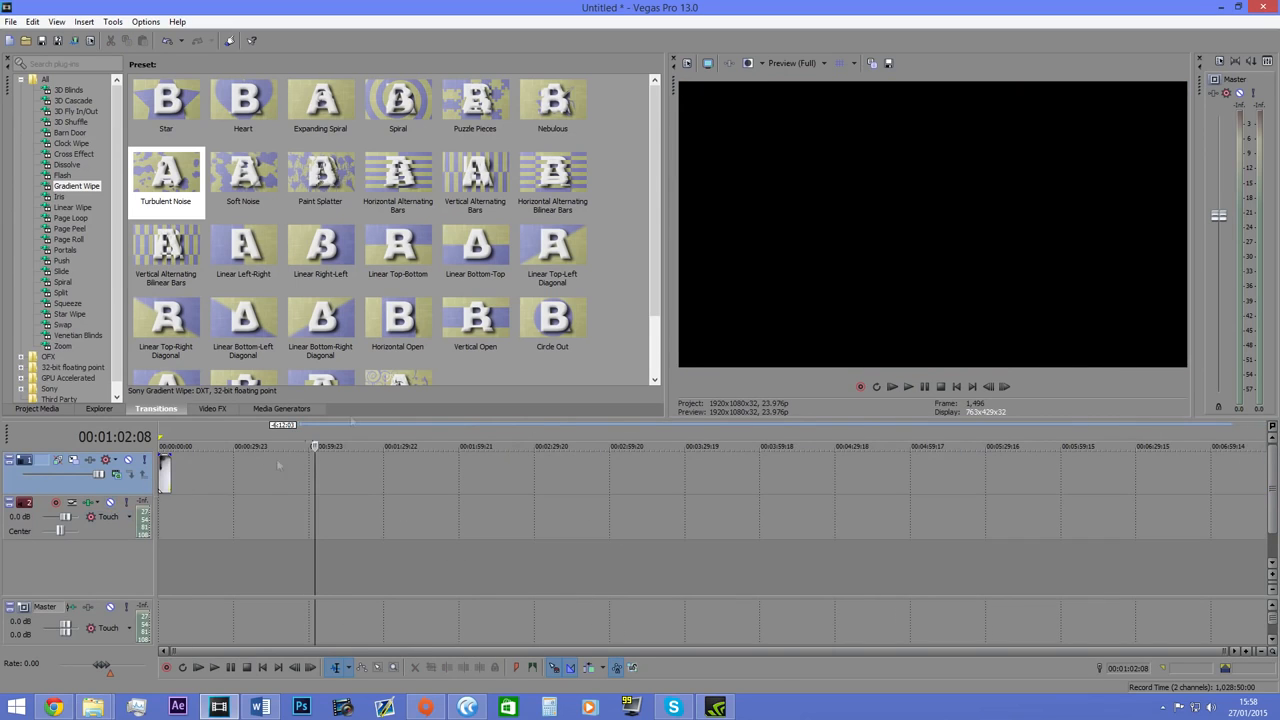
Look at the Iris transition presets and the remaining transition categories.
{"action": "left_click", "coordinate": [60, 197]}
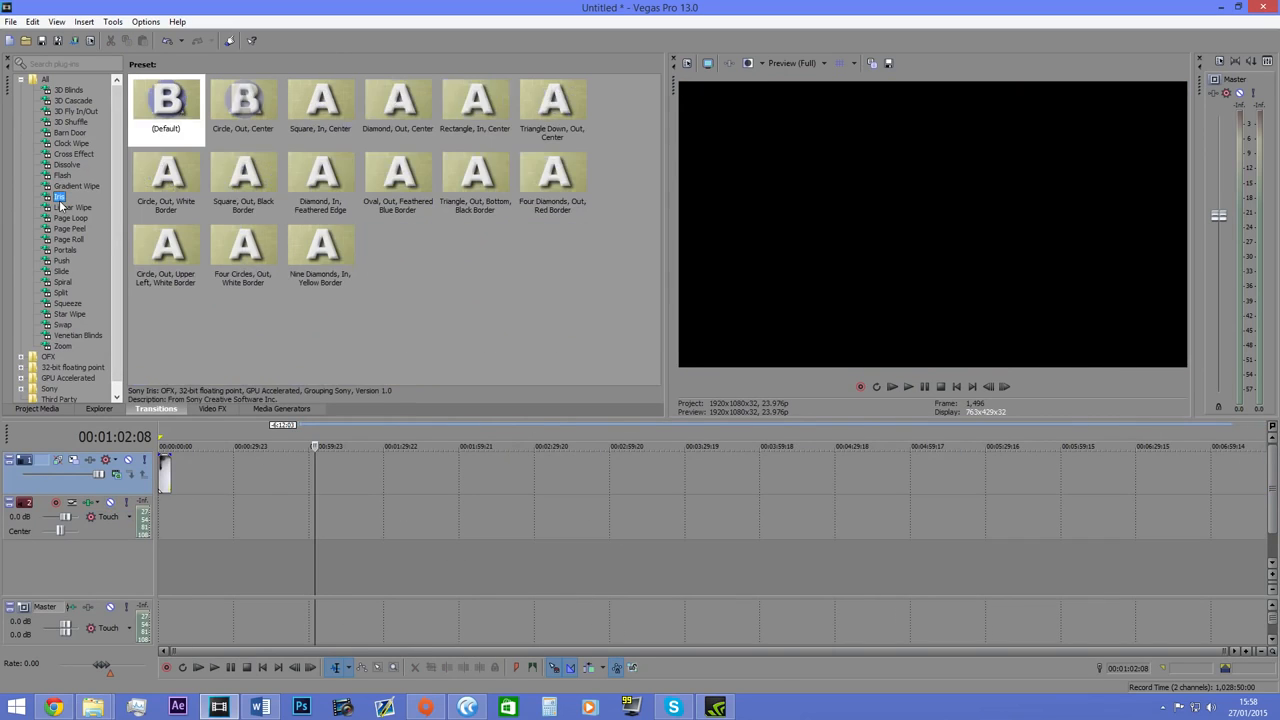
{"action": "scroll", "coordinate": [120, 200], "scroll_direction": "down", "scroll_amount": 1}
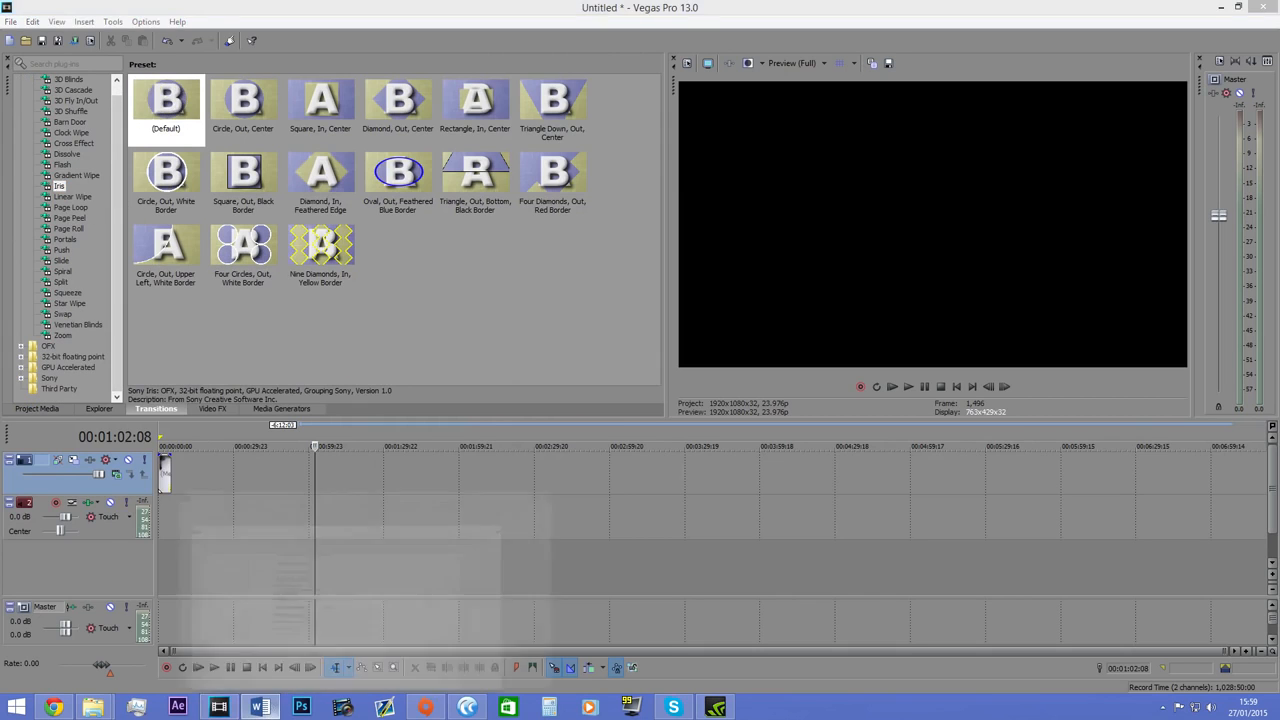
{"action": "left_click", "coordinate": [259, 707]}
{"action": "left_click_drag", "start_coordinate": [530, 209], "coordinate": [333, 217]}
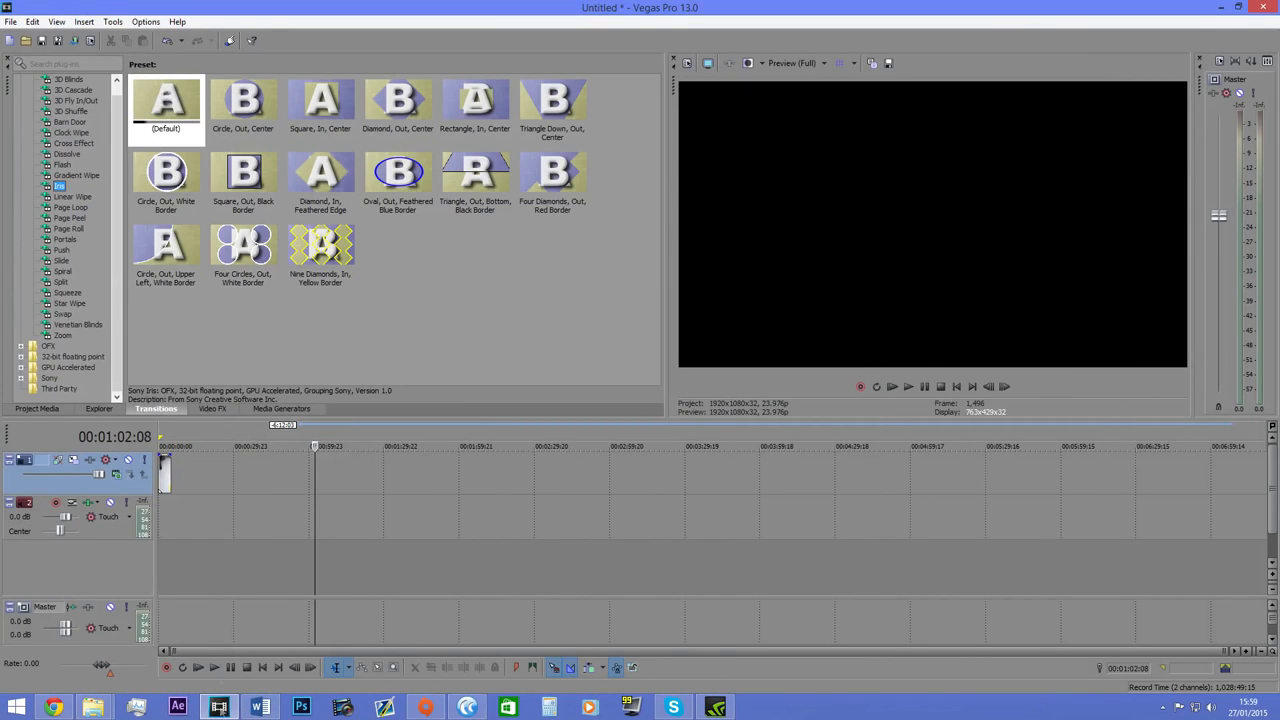
{"action": "left_click", "coordinate": [259, 707]}
{"action": "left_click", "coordinate": [470, 157]}
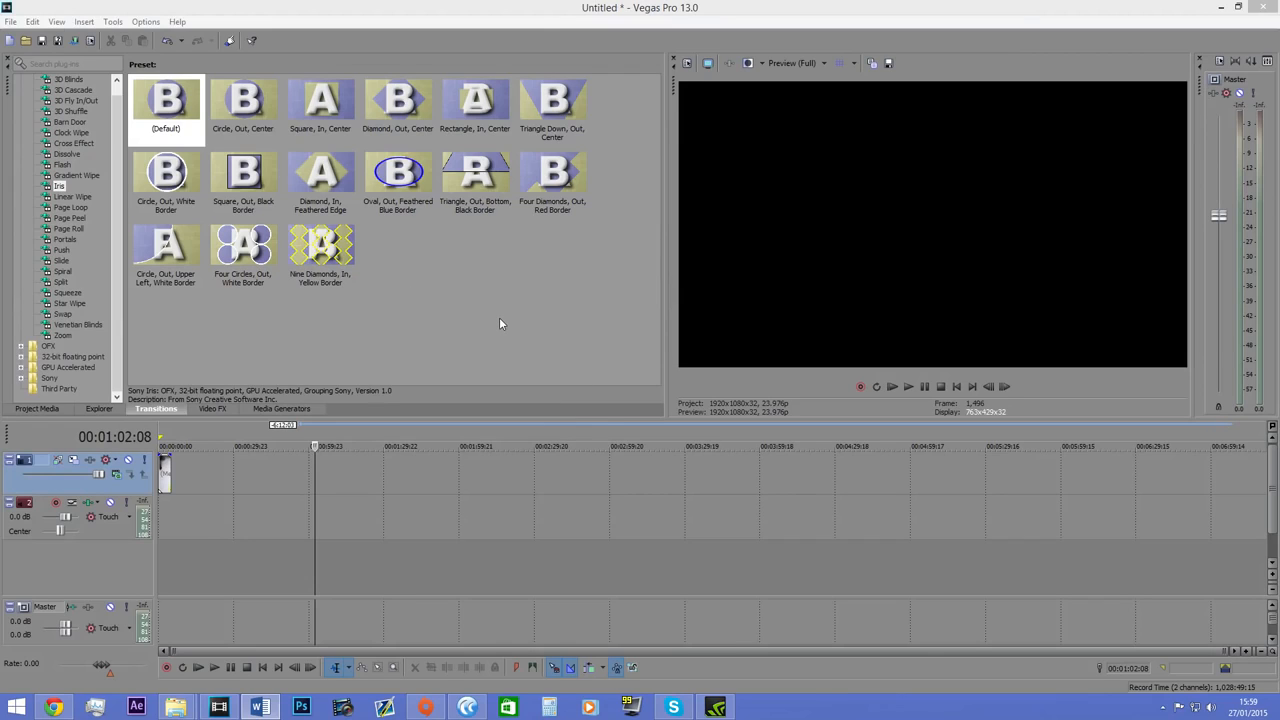
{"action": "left_click_drag", "start_coordinate": [167, 478], "coordinate": [172, 478]}
{"action": "left_click", "coordinate": [172, 478]}
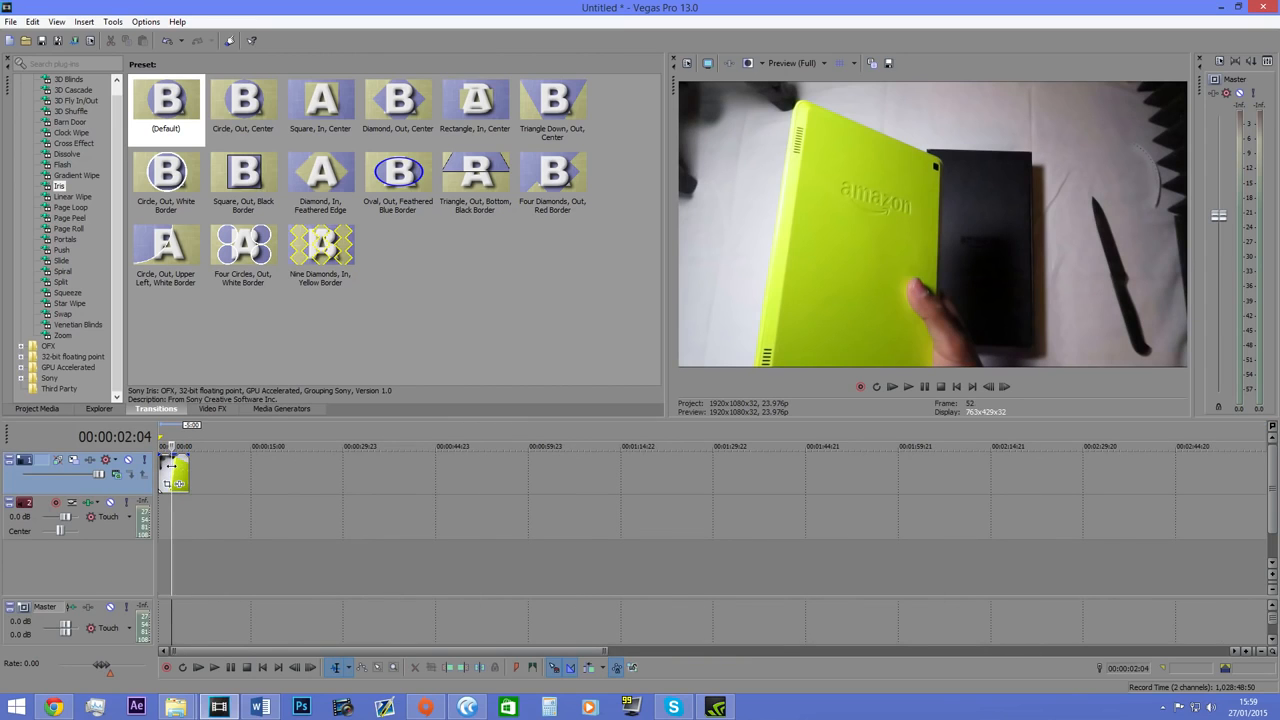
{"action": "left_click", "coordinate": [208, 467]}
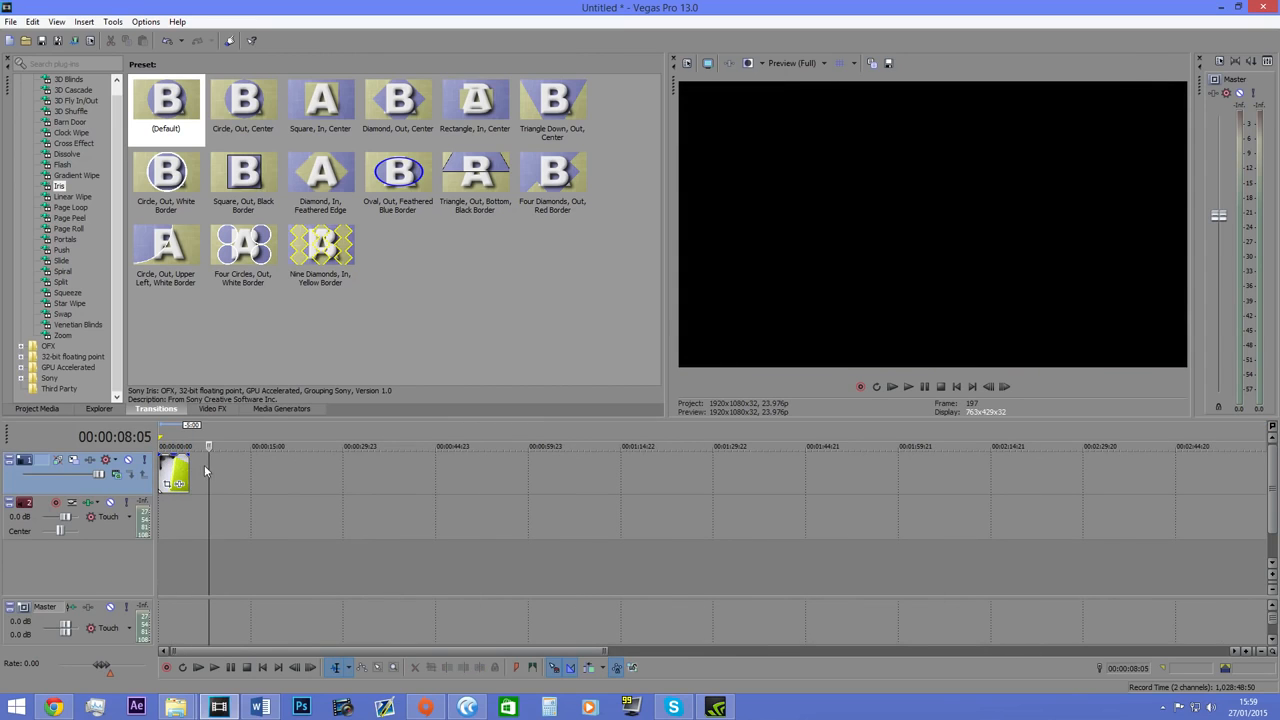
Apply the Black and White video effect with the 75% Black and White preset to the photo on the timeline.
{"action": "left_click", "coordinate": [211, 409]}
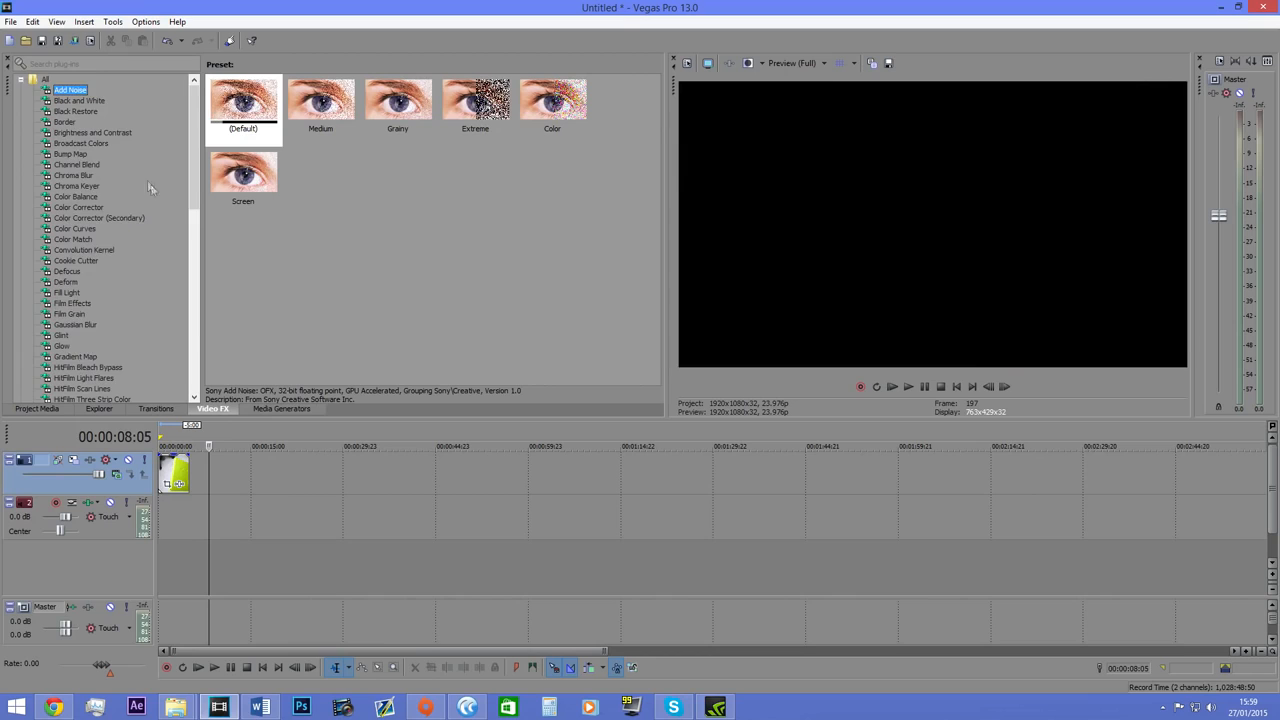
{"action": "scroll", "coordinate": [139, 181], "scroll_direction": "down", "scroll_amount": 1}
{"action": "left_click", "coordinate": [189, 466]}
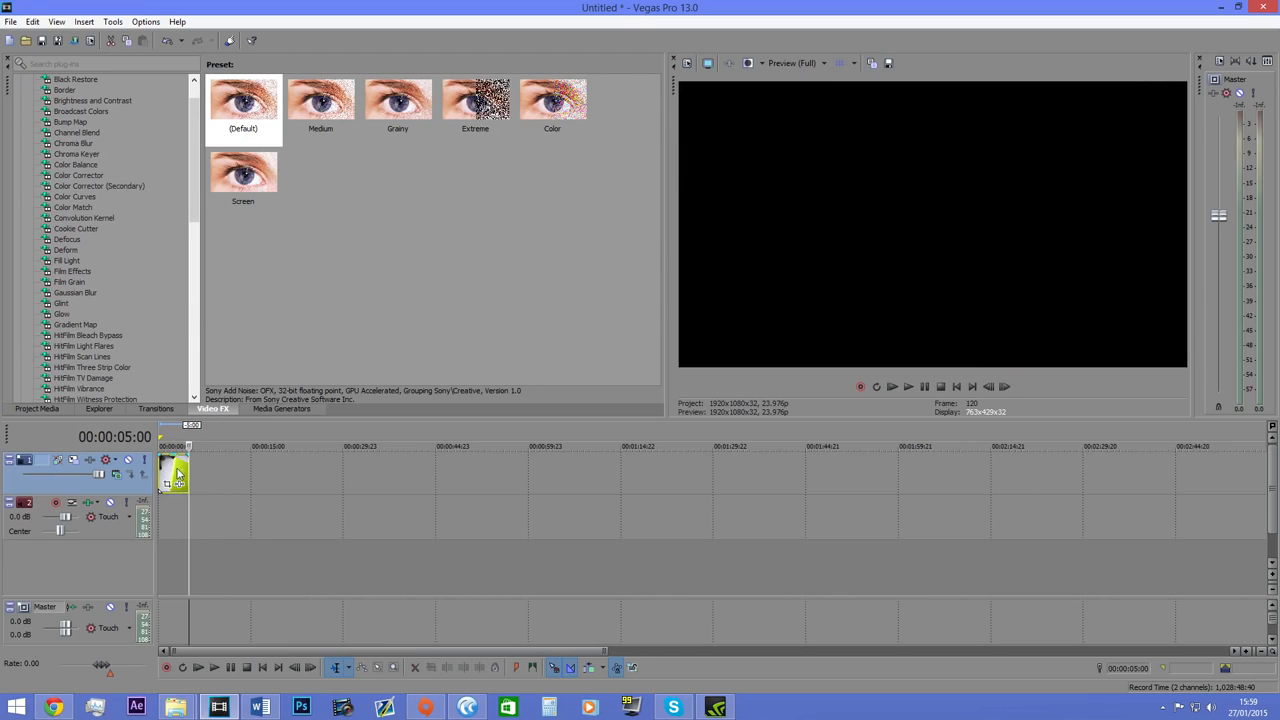
{"action": "left_click", "coordinate": [175, 477]}
{"action": "scroll", "coordinate": [196, 481], "scroll_direction": "up", "scroll_amount": 2}
{"action": "left_click", "coordinate": [172, 475]}
{"action": "scroll", "coordinate": [95, 133], "scroll_direction": "up", "scroll_amount": 1}
{"action": "left_click", "coordinate": [82, 102]}
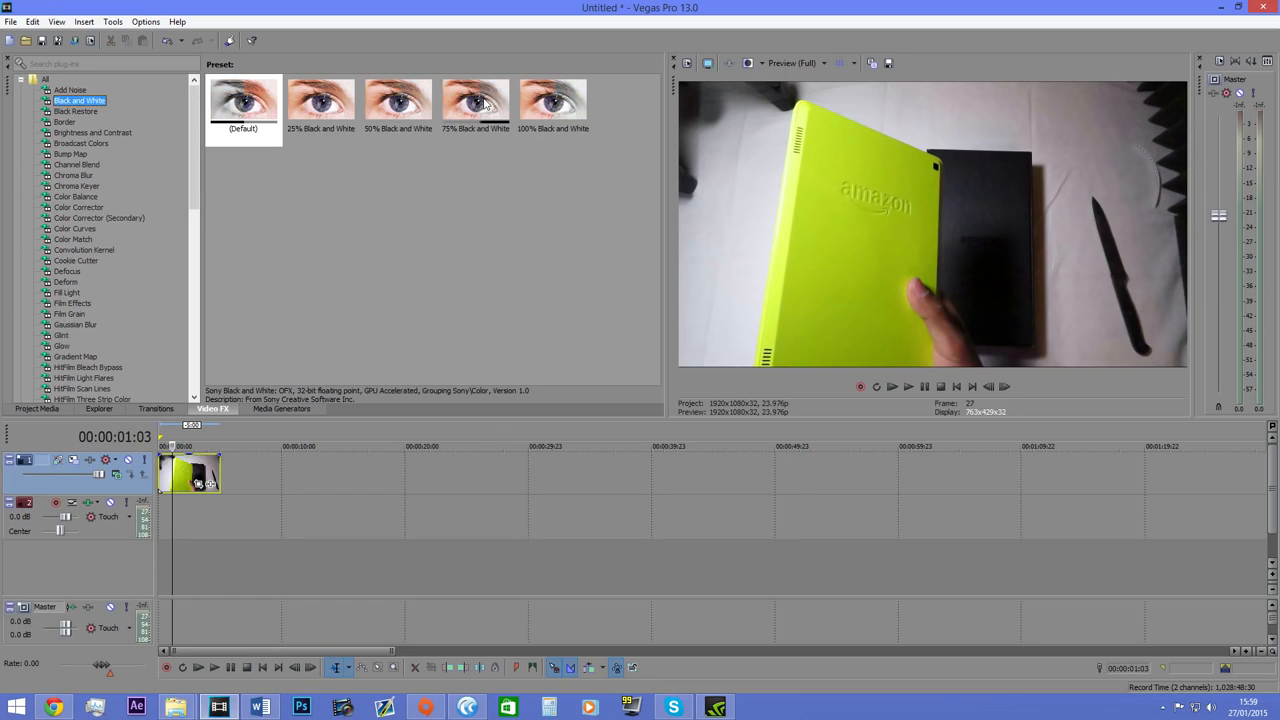
{"action": "left_click_drag", "start_coordinate": [485, 104], "coordinate": [319, 368]}
{"action": "left_click_drag", "start_coordinate": [181, 476], "coordinate": [179, 477]}
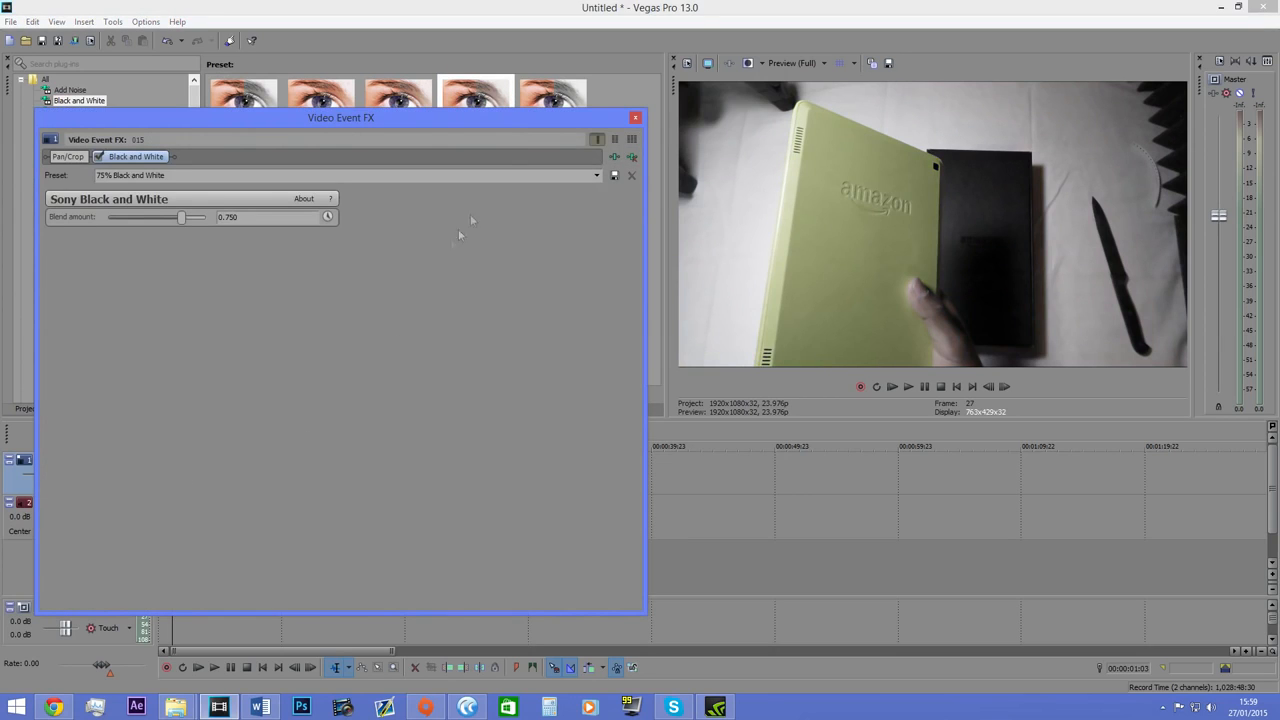
Disable the photo's Black and White effect, close its settings and apply the 75% Black and White preset to the photo again.
{"action": "left_click", "coordinate": [99, 157]}
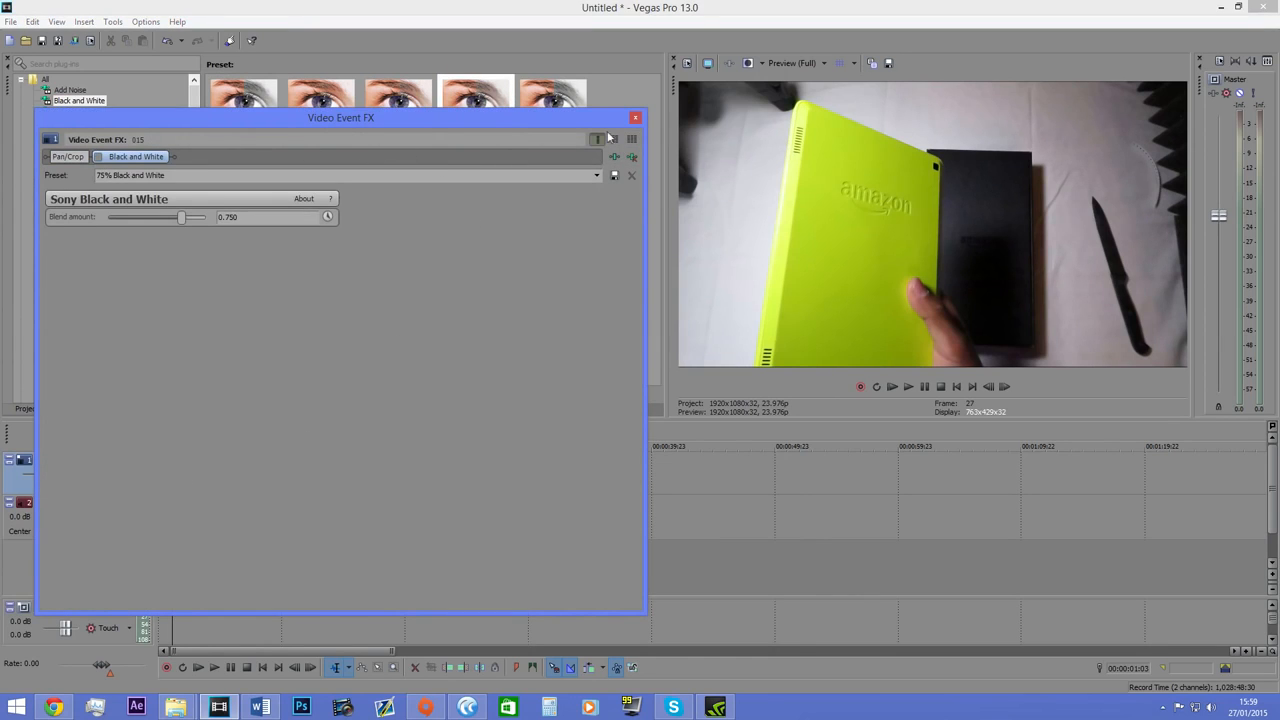
{"action": "left_click", "coordinate": [633, 119]}
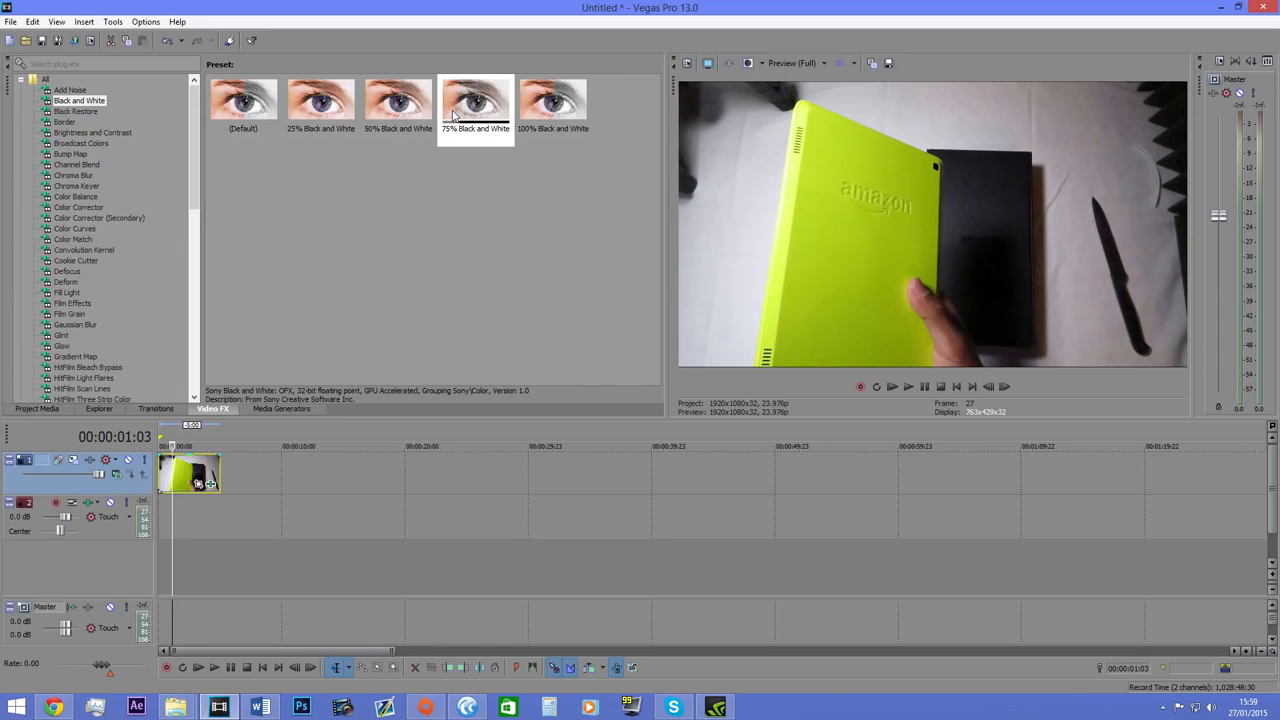
{"action": "left_click_drag", "start_coordinate": [472, 112], "coordinate": [494, 141]}
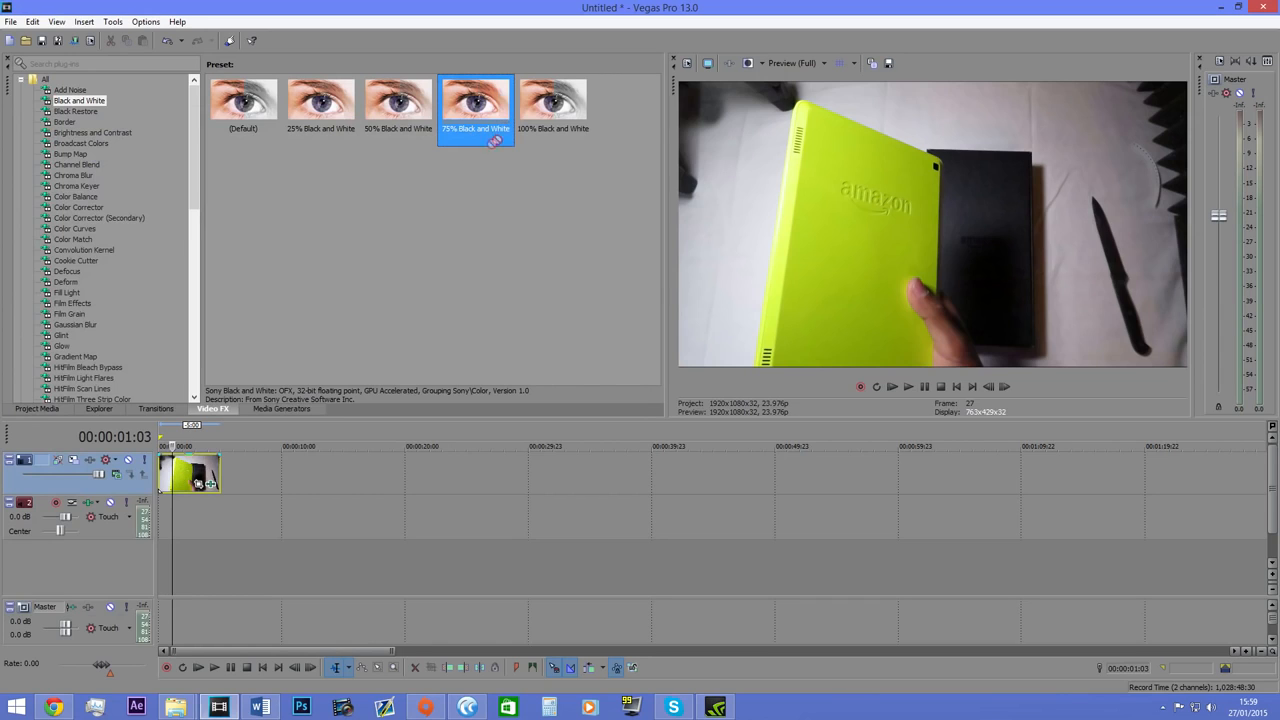
{"action": "left_click_drag", "start_coordinate": [108, 476], "coordinate": [205, 474]}
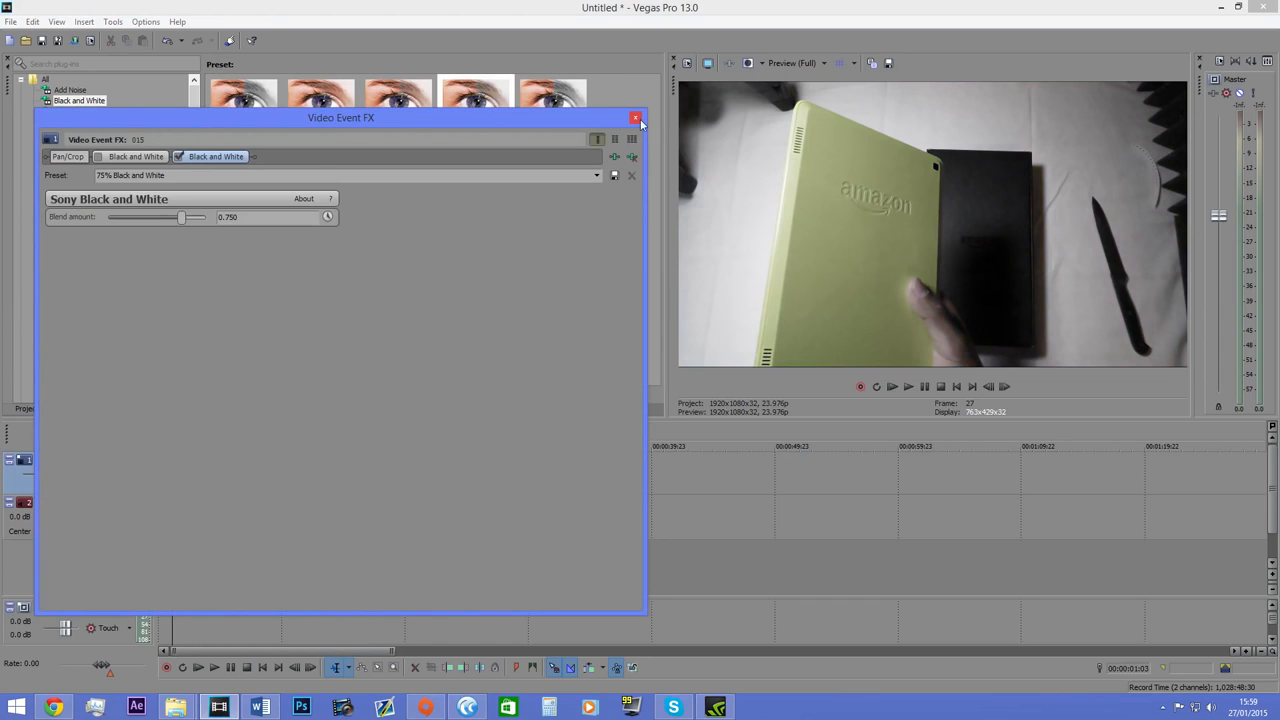
Disable the photo's second Black and White effect and apply the Border effect's Pyramid preset to the photo.
{"action": "left_click", "coordinate": [178, 157]}
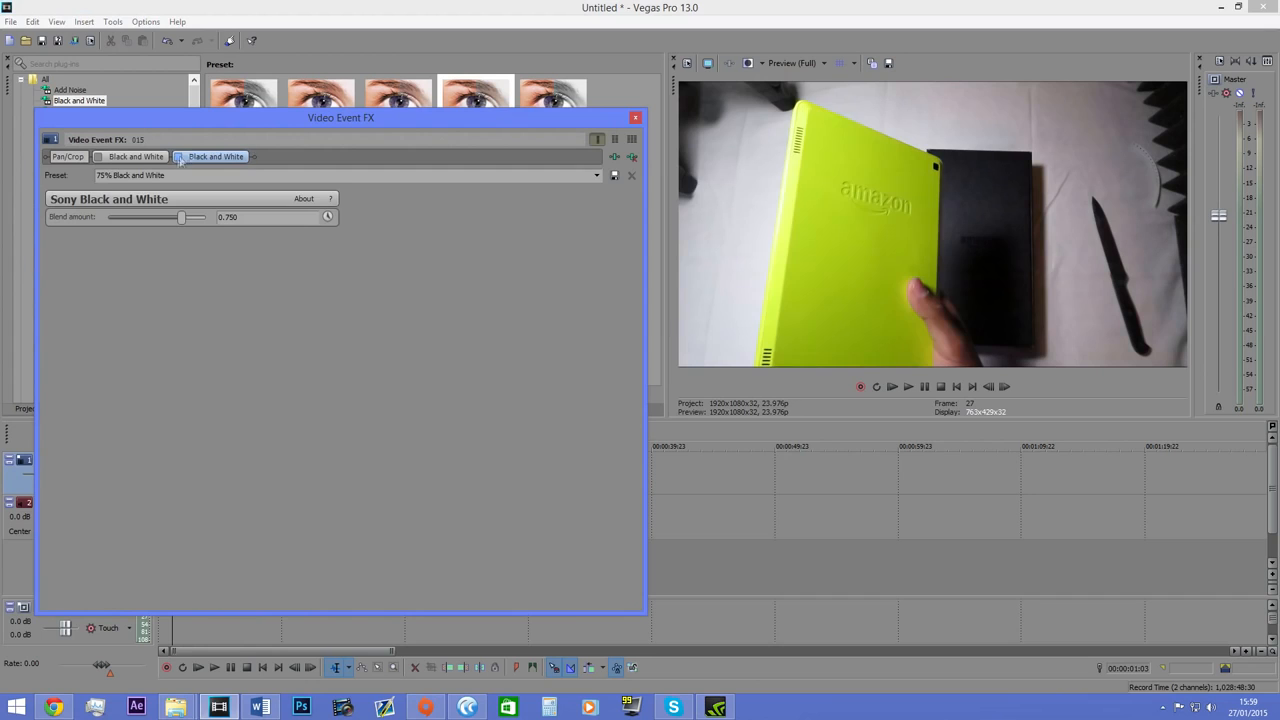
{"action": "left_click", "coordinate": [635, 116]}
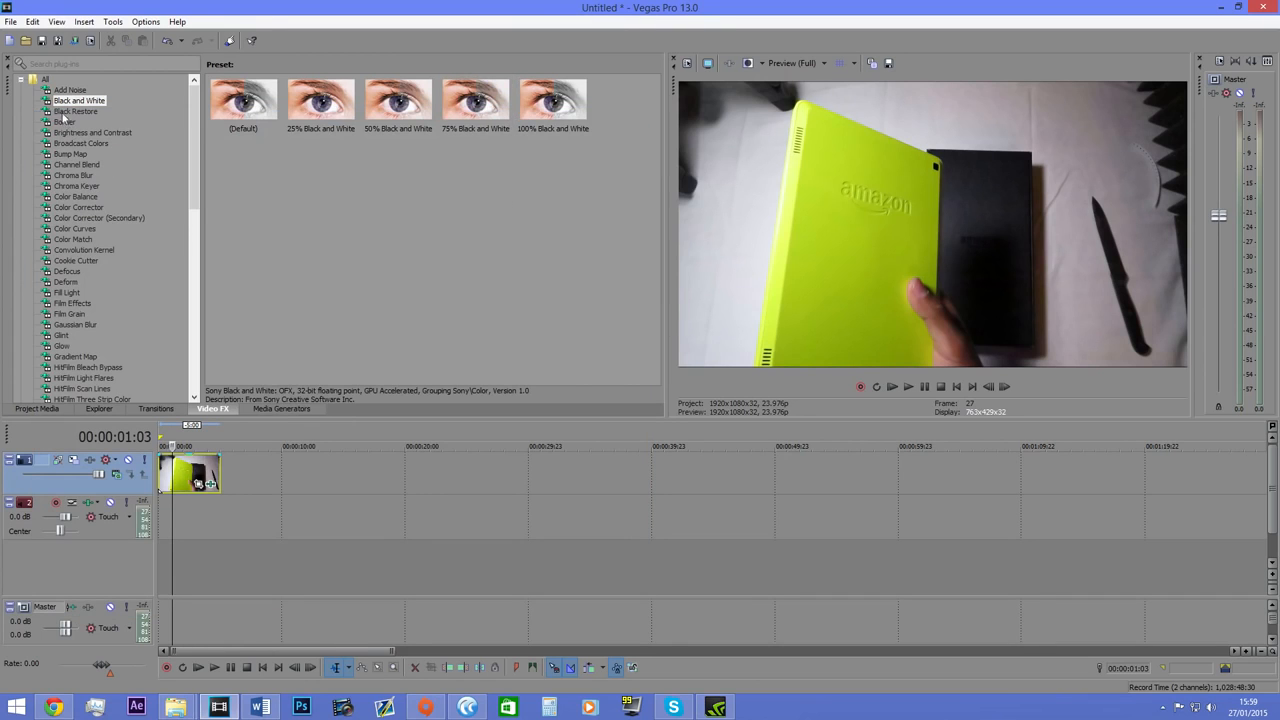
{"action": "left_click", "coordinate": [63, 112]}
{"action": "left_click", "coordinate": [66, 123]}
{"action": "left_click_drag", "start_coordinate": [243, 175], "coordinate": [198, 482]}
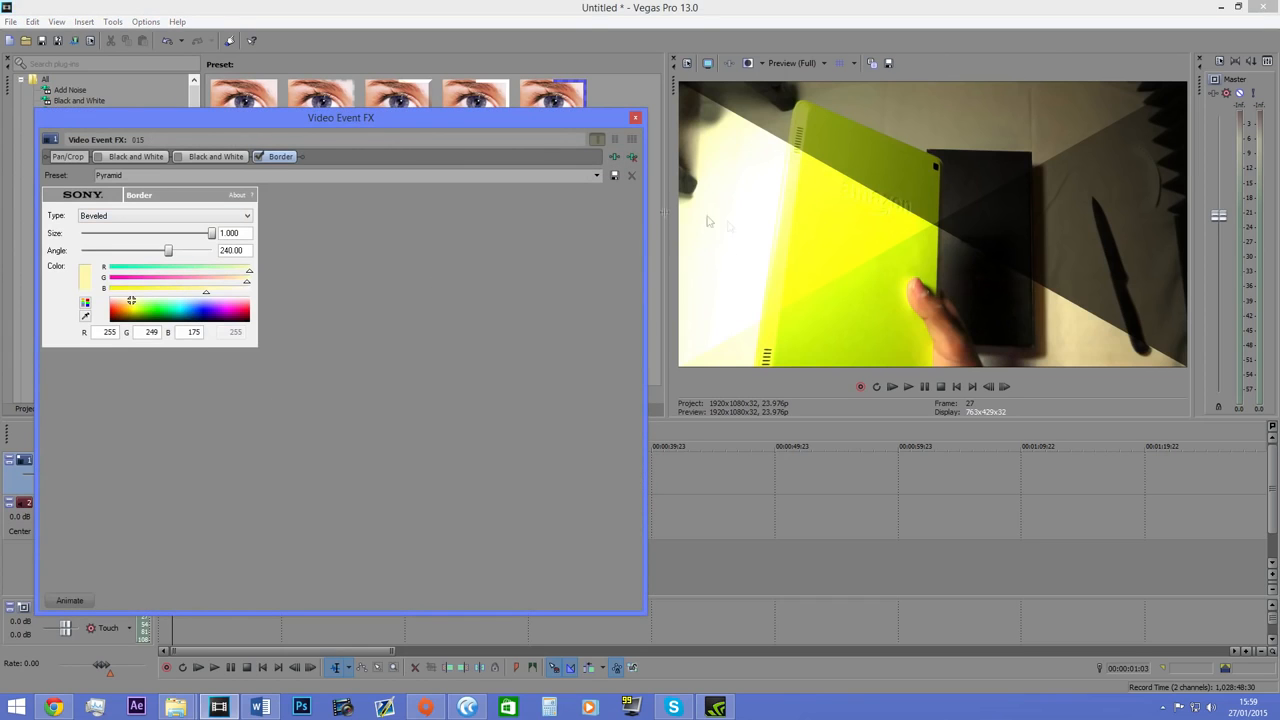
Disable the photo's Pyramid border and apply the Translucent Blue Border preset to the photo.
{"action": "left_click", "coordinate": [260, 157]}
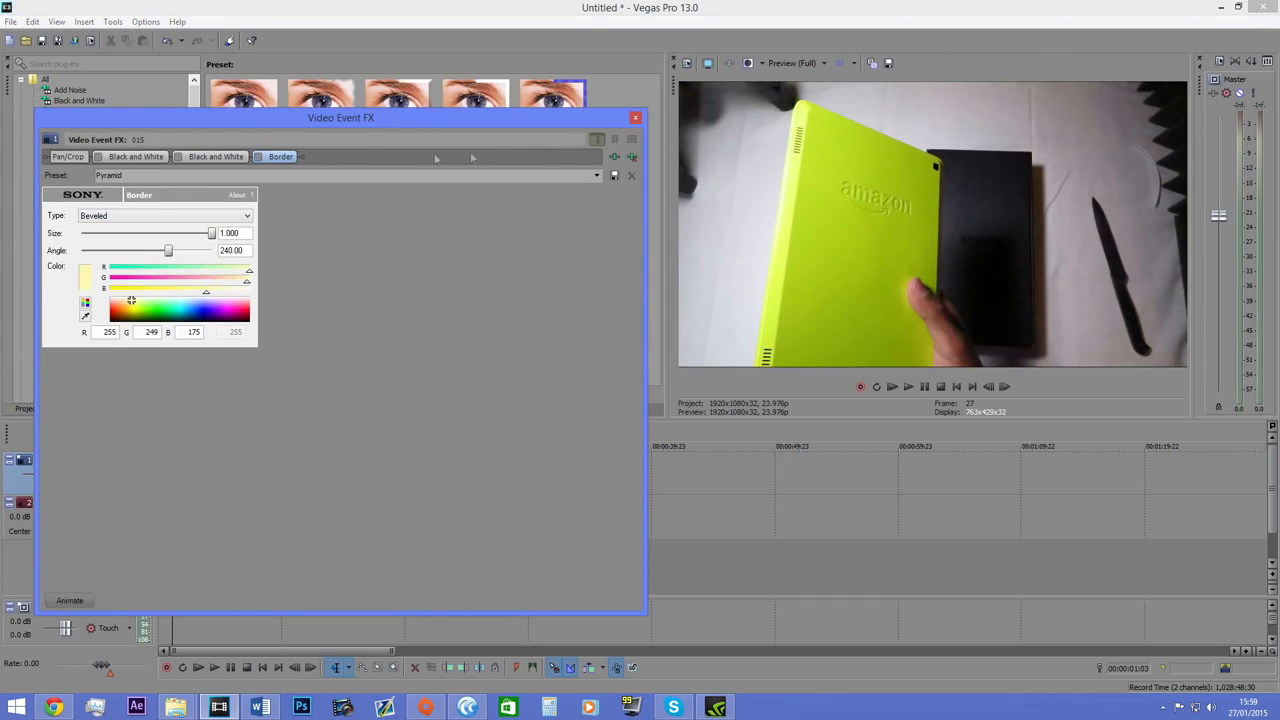
{"action": "left_click", "coordinate": [634, 119]}
{"action": "left_click_drag", "start_coordinate": [553, 106], "coordinate": [198, 476]}
{"action": "left_click", "coordinate": [634, 120]}
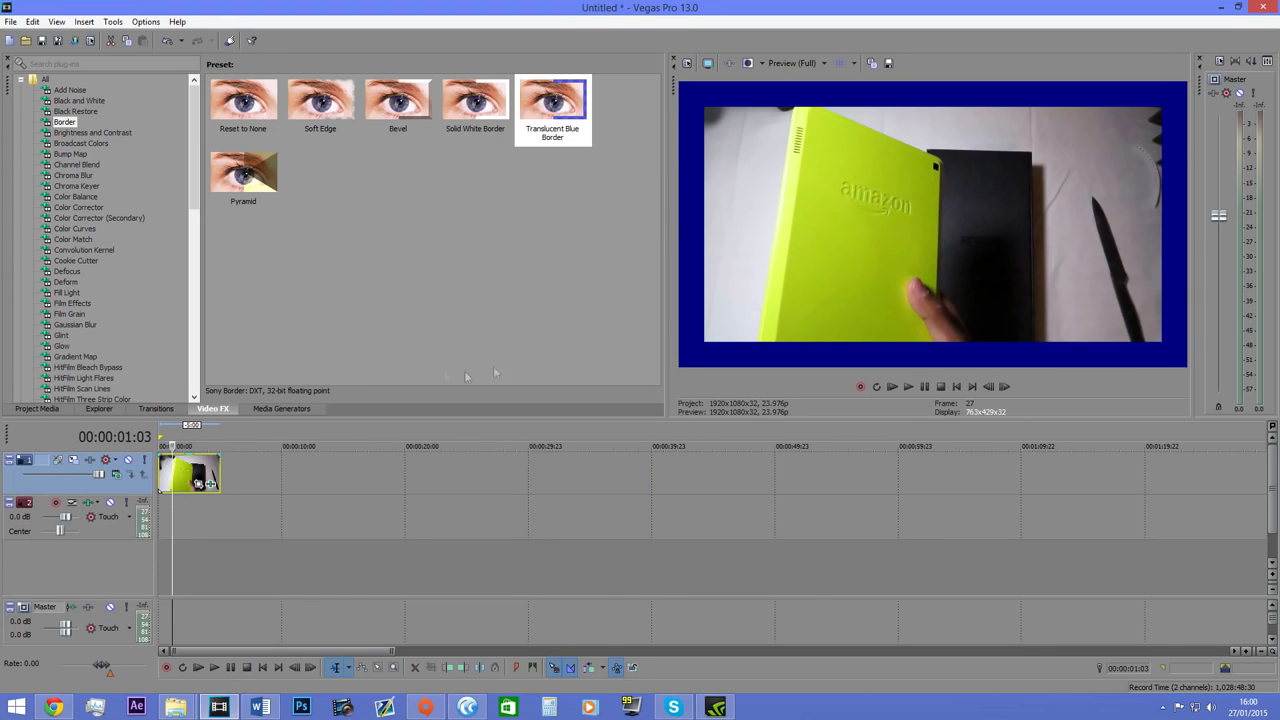
Reopen the photo's effect settings, disable the Translucent Blue Border effect and close the settings.
{"action": "left_click", "coordinate": [216, 481]}
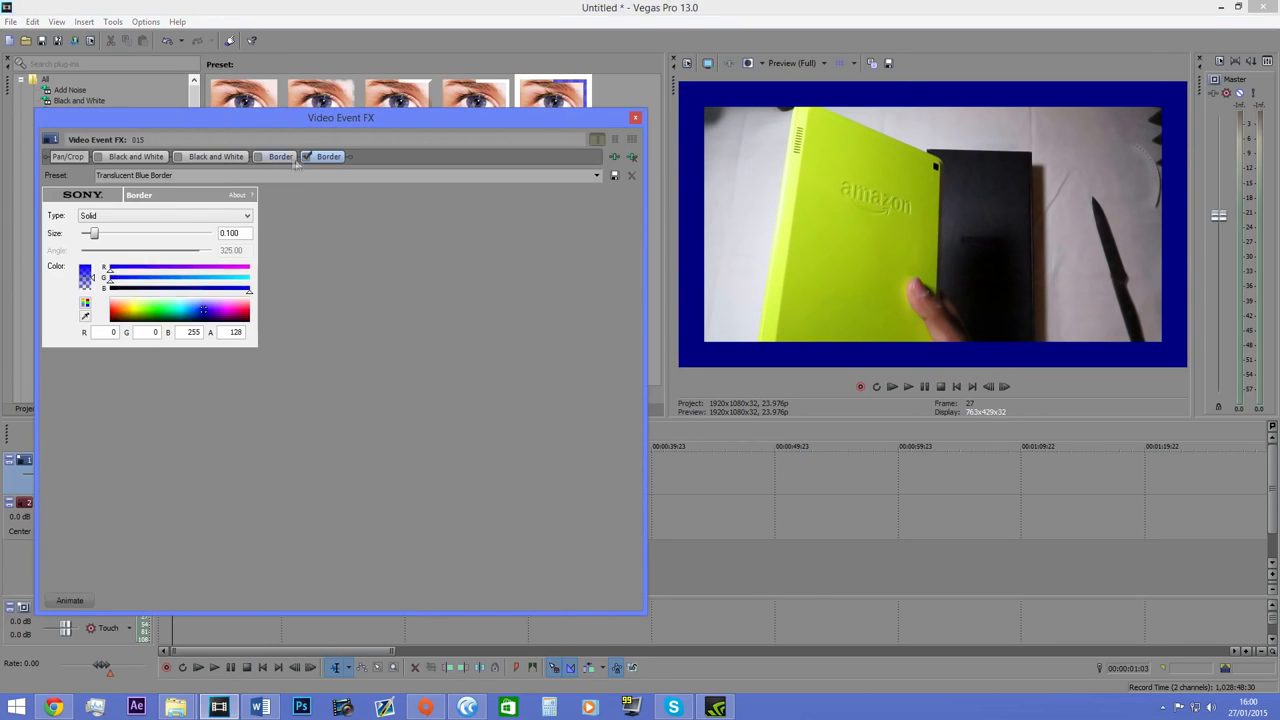
{"action": "left_click", "coordinate": [308, 157]}
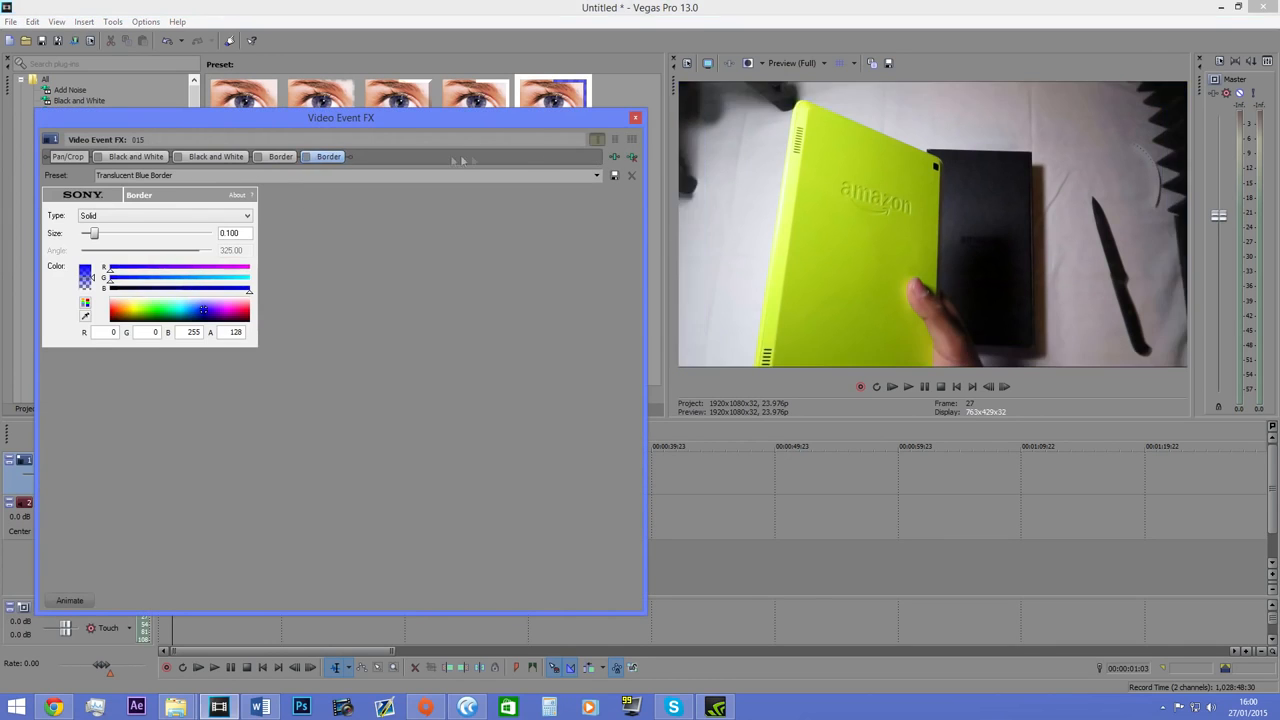
{"action": "left_click", "coordinate": [635, 118]}
Look through the video effect presets from Brightness and Contrast down to Chroma Keyer.
{"action": "left_click", "coordinate": [103, 134]}
{"action": "left_click", "coordinate": [92, 145]}
{"action": "left_click", "coordinate": [79, 154]}
{"action": "key", "text": "Down"}
{"action": "key", "text": "Down"}
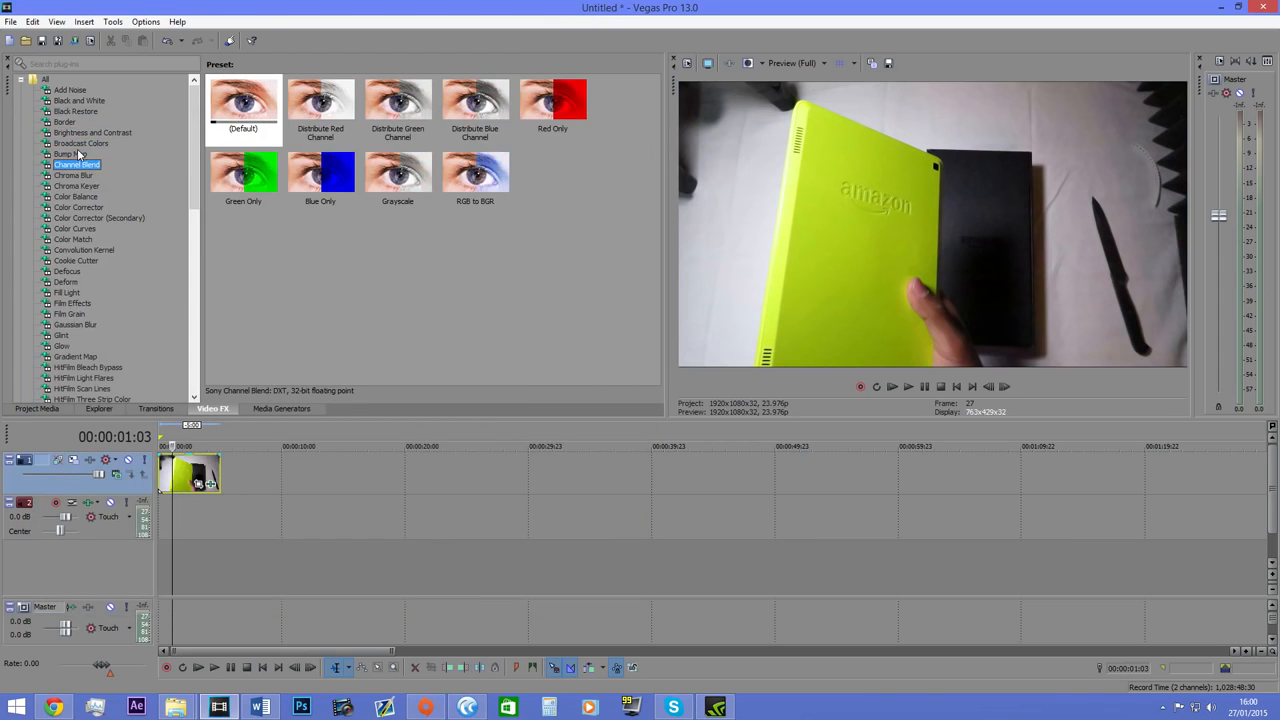
{"action": "key", "text": "Down"}
{"action": "key", "text": "Down"}
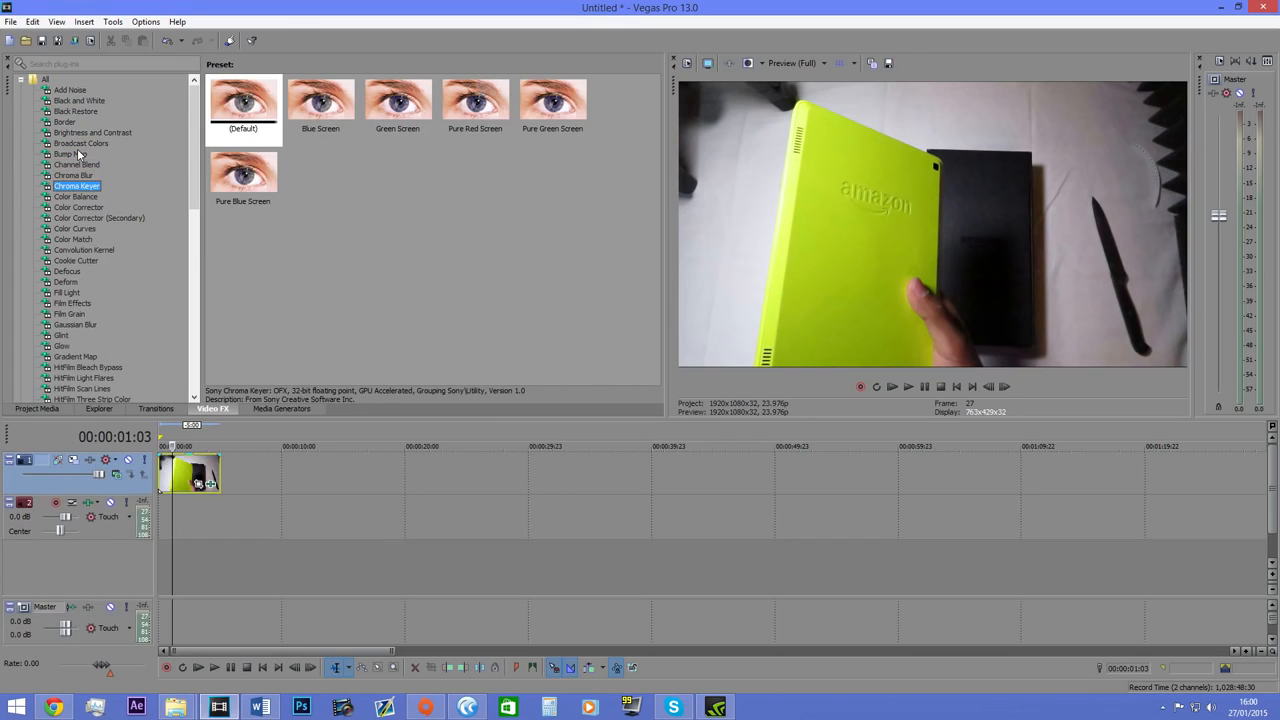
{"action": "key", "text": "Up"}
Apply the Chroma Keyer effect's Green Screen preset to the photo, disable it and set the timeline cursor to the photo's end.
{"action": "left_click_drag", "start_coordinate": [398, 102], "coordinate": [212, 474]}
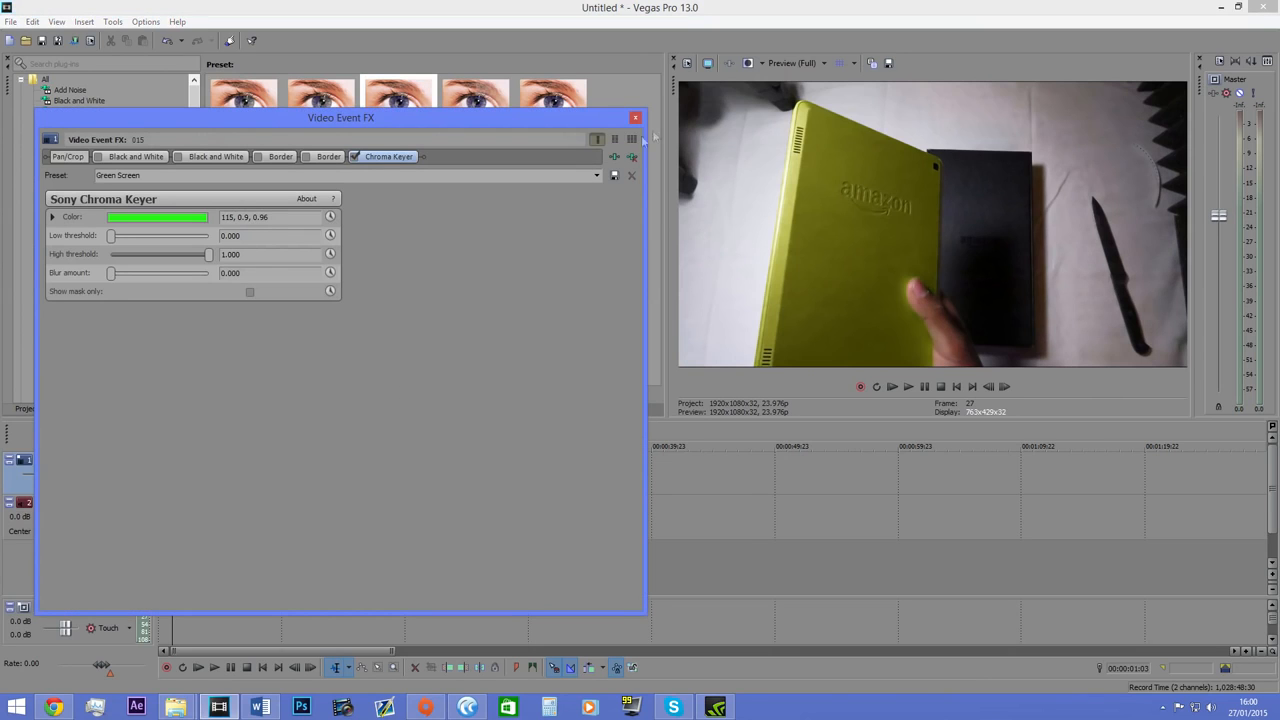
{"action": "left_click", "coordinate": [355, 157]}
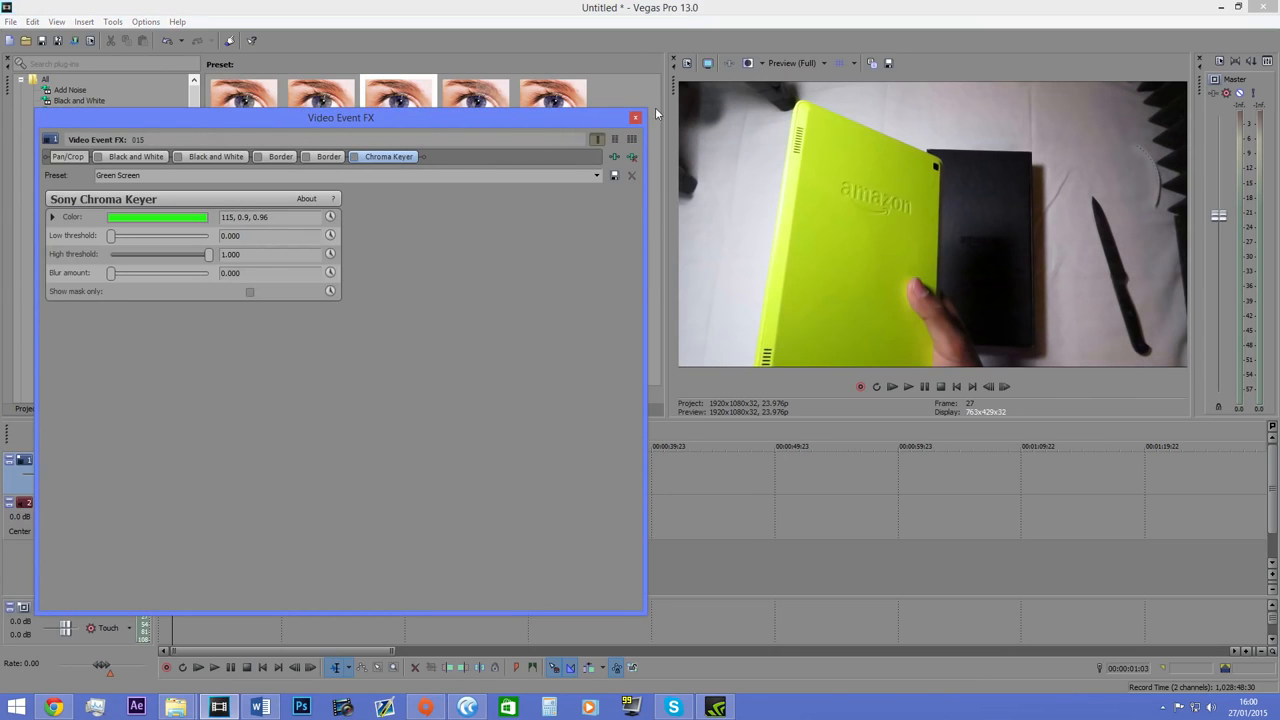
{"action": "left_click", "coordinate": [636, 119]}
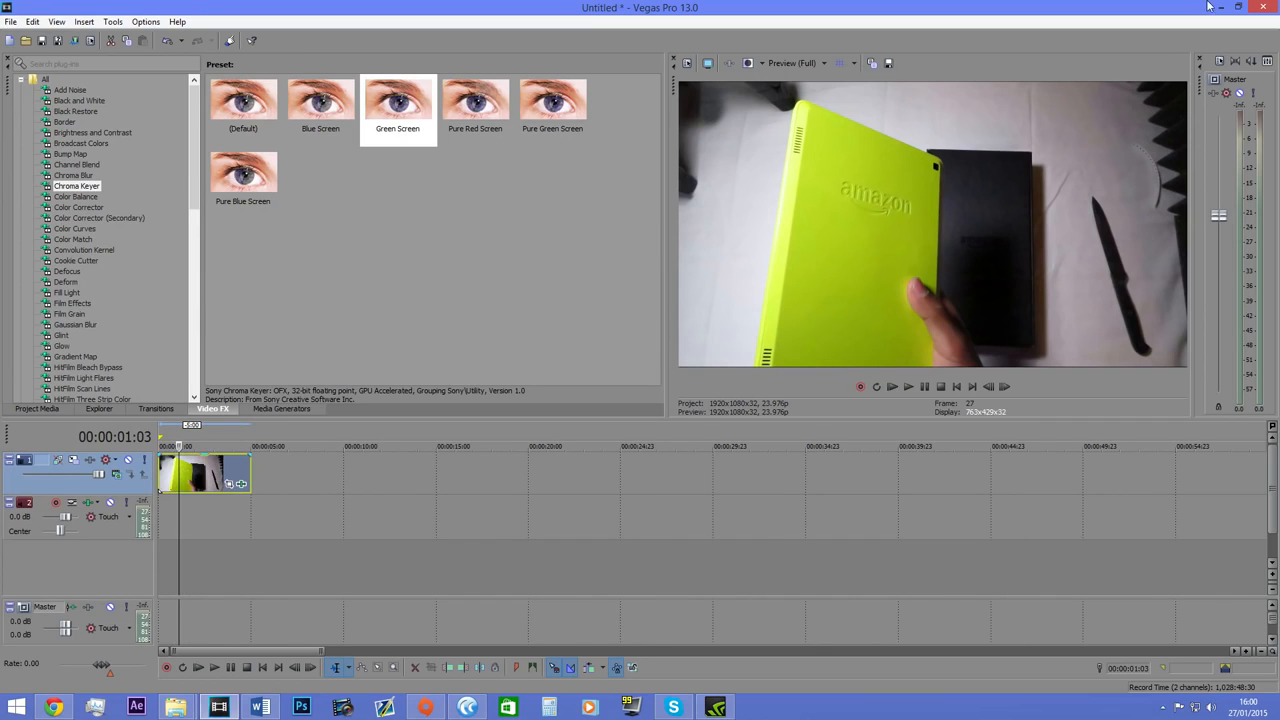
{"action": "left_click", "coordinate": [407, 104]}
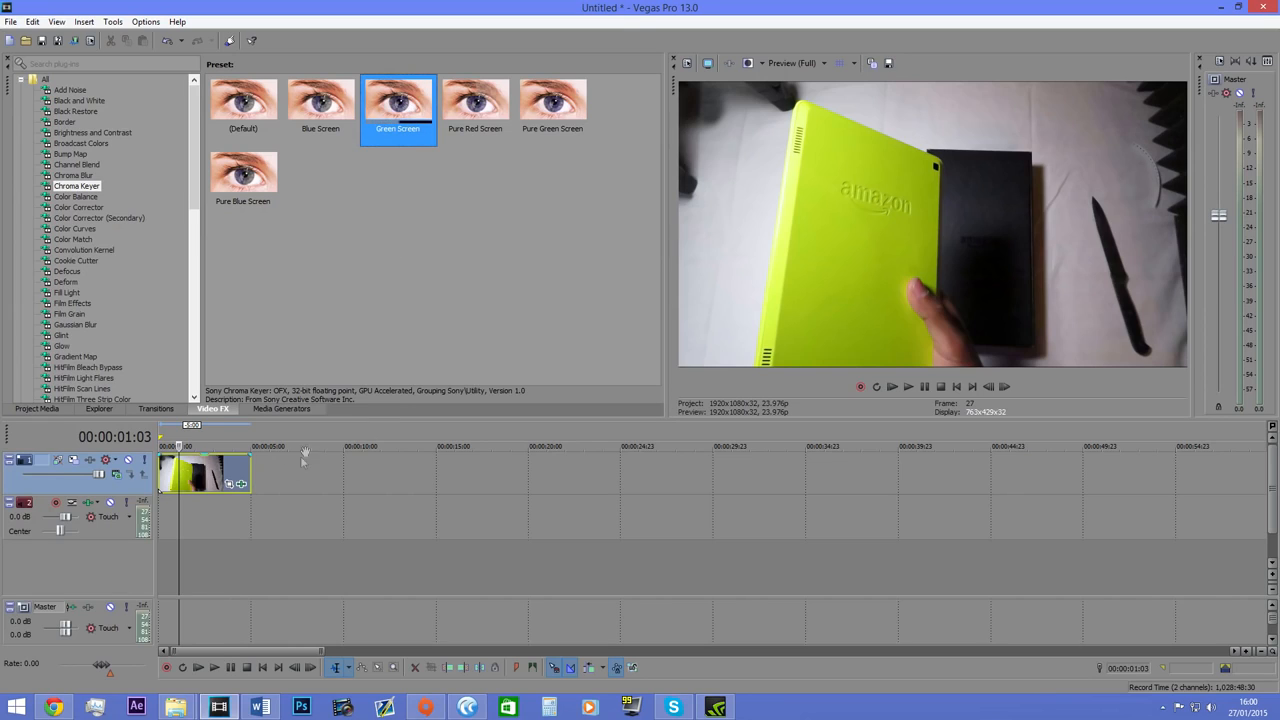
{"action": "left_click", "coordinate": [249, 462]}
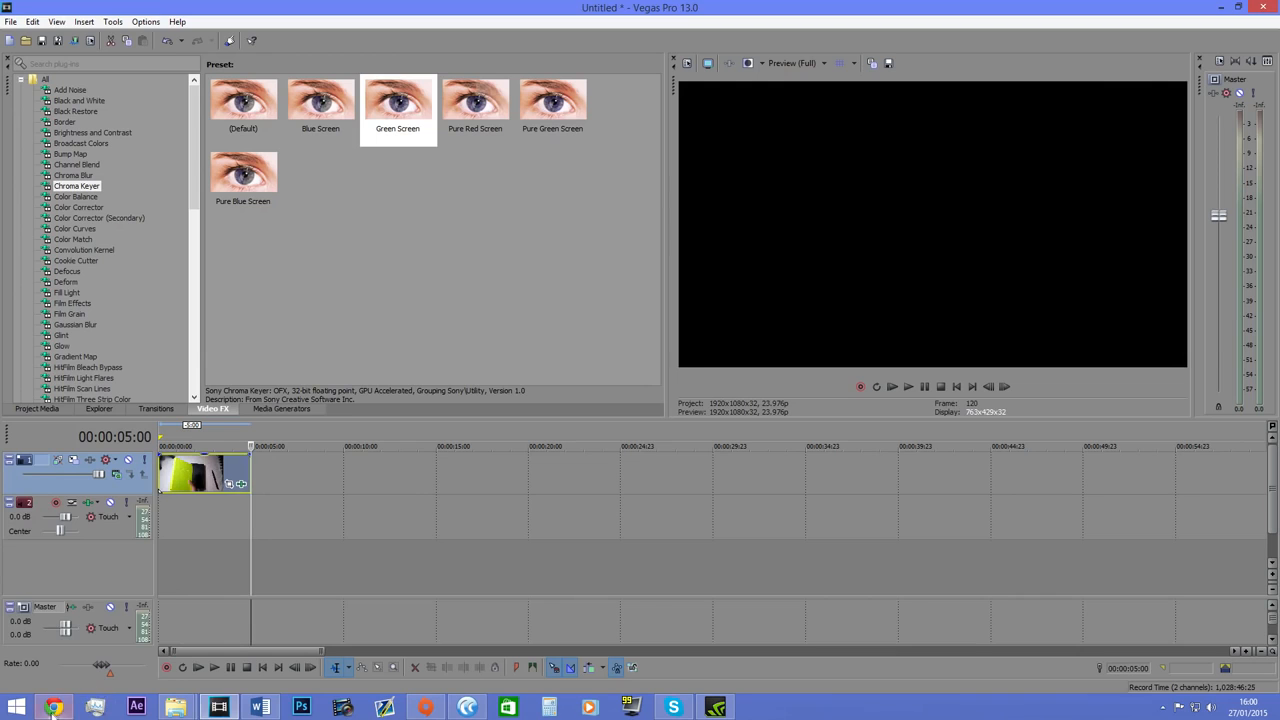
Open a new Chrome window and search Google Images for "green screen".
{"action": "right_click", "coordinate": [54, 707]}
{"action": "left_click", "coordinate": [56, 641]}
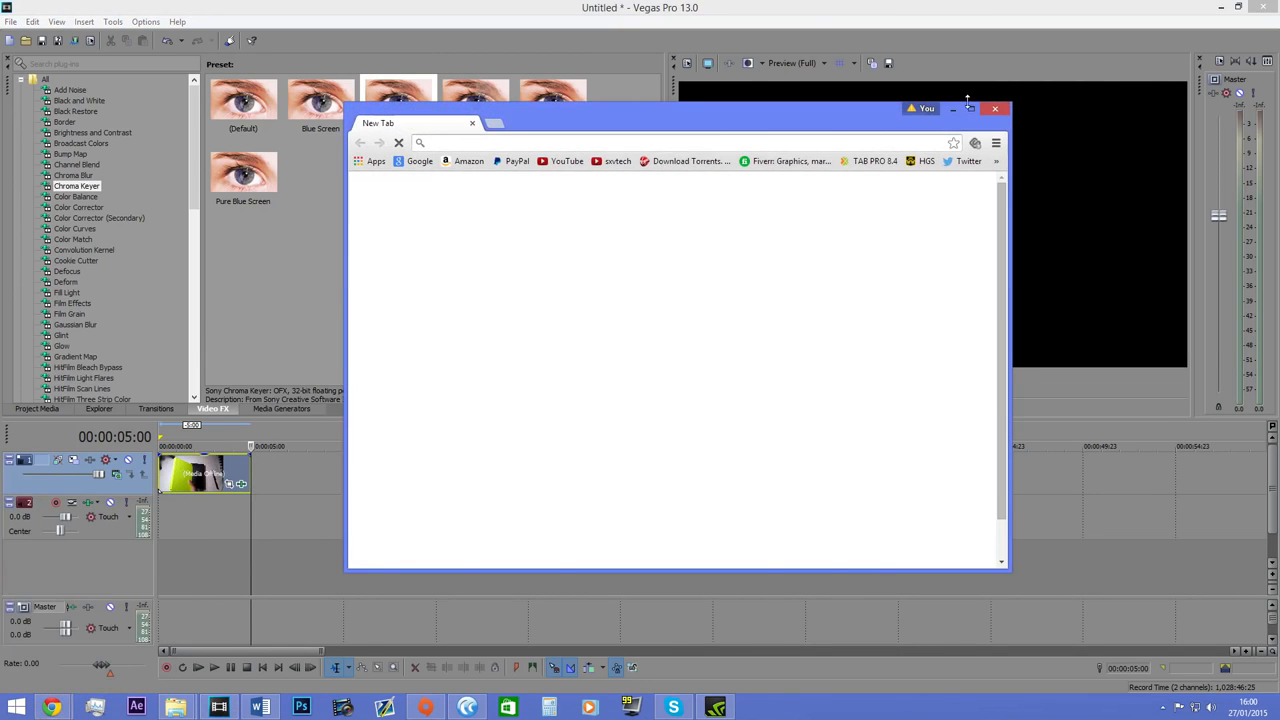
{"action": "left_click", "coordinate": [969, 110]}
{"action": "left_click", "coordinate": [478, 250]}
{"action": "type", "text": "gre"}
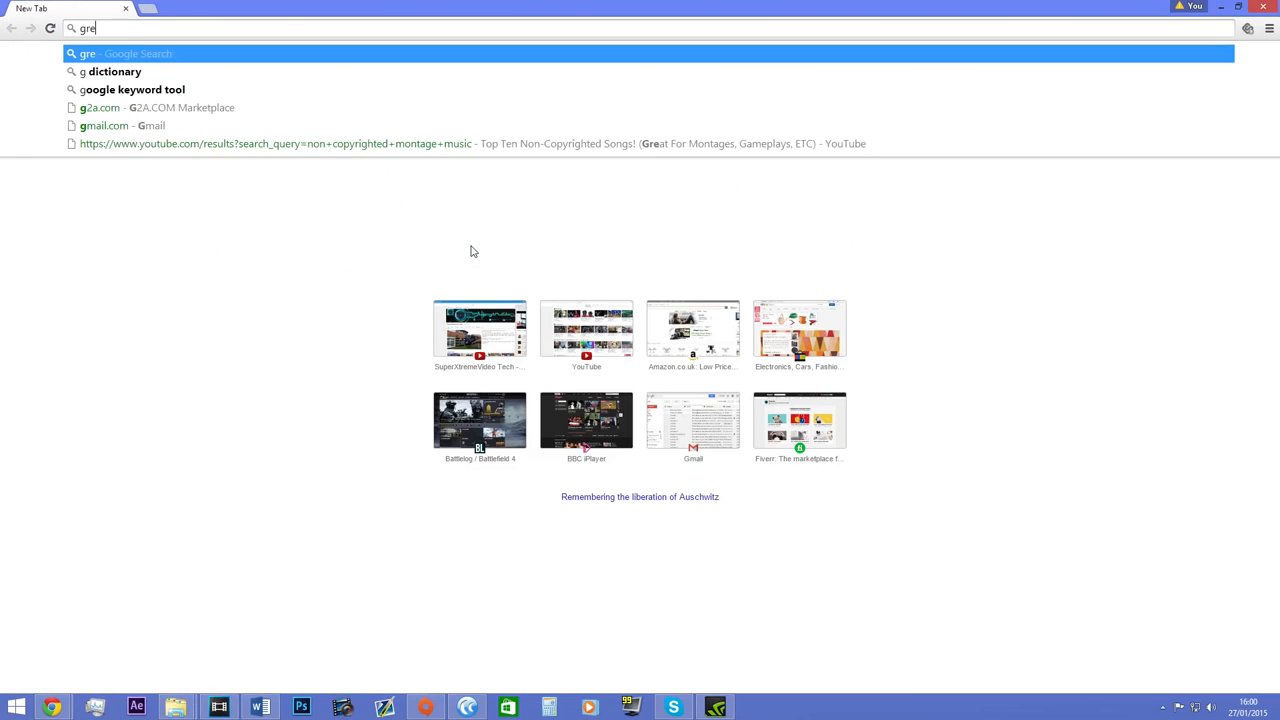
{"action": "type", "text": "en screen"}
{"action": "key", "text": "Return"}
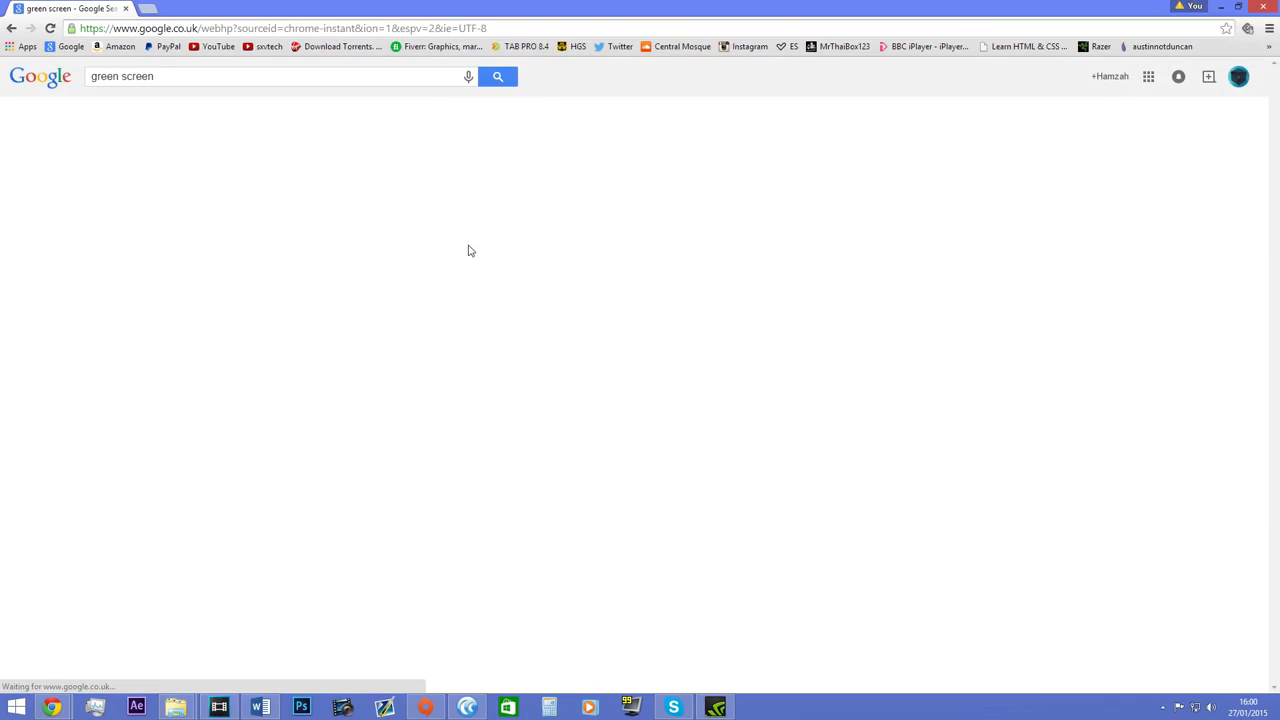
{"action": "left_click", "coordinate": [144, 117]}
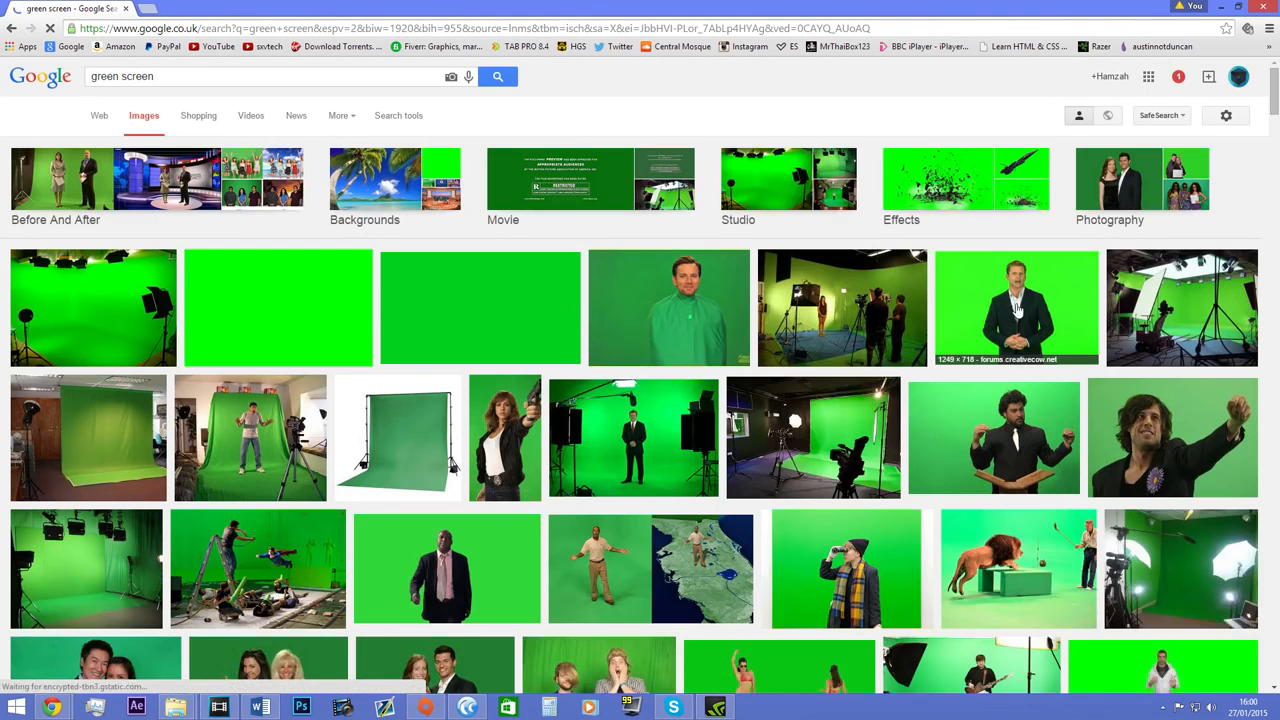
Open the image result of the man in a dark suit on a green background and save it to the computer.
{"action": "left_click", "coordinate": [1016, 308]}
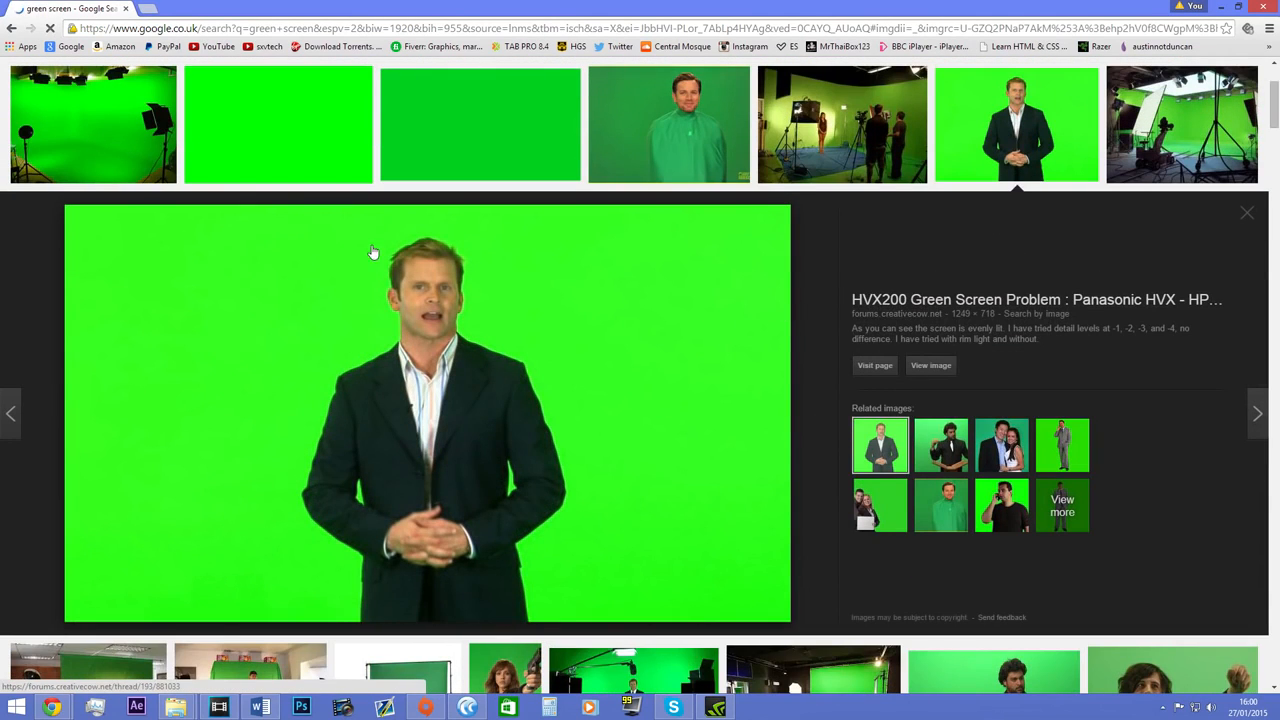
{"action": "right_click", "coordinate": [630, 326]}
{"action": "left_click", "coordinate": [735, 413]}
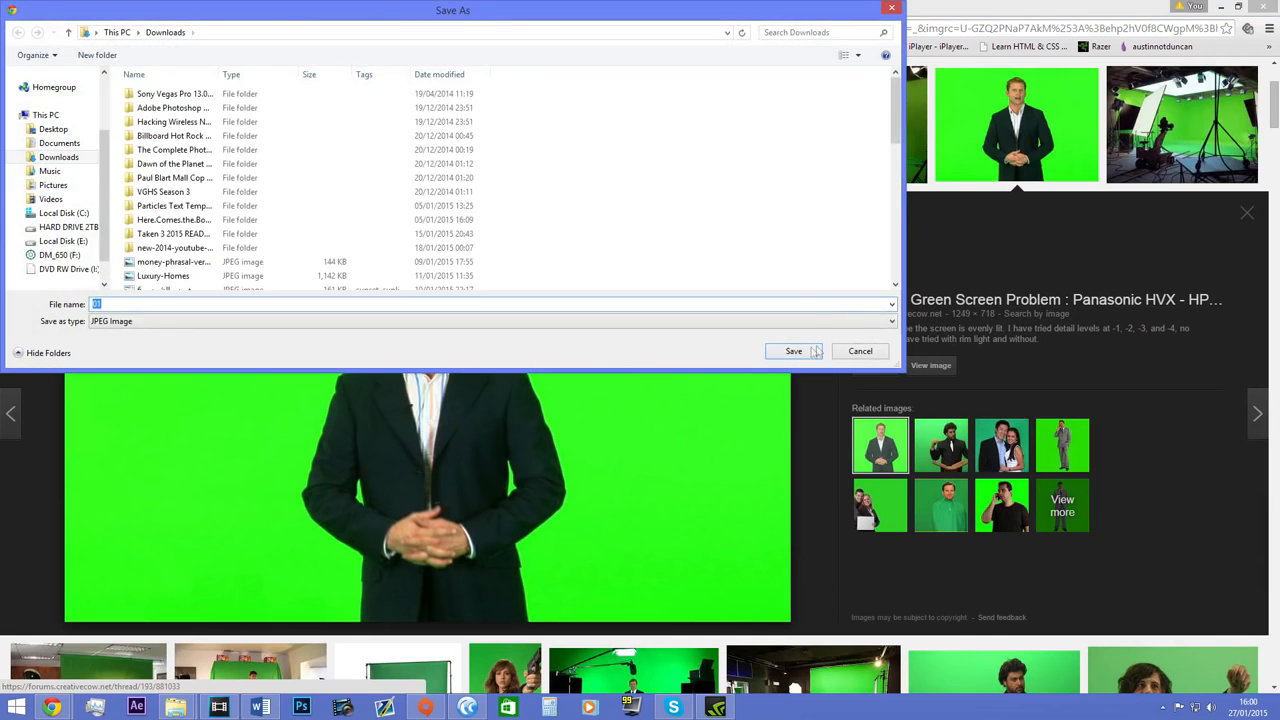
{"action": "left_click", "coordinate": [793, 351]}
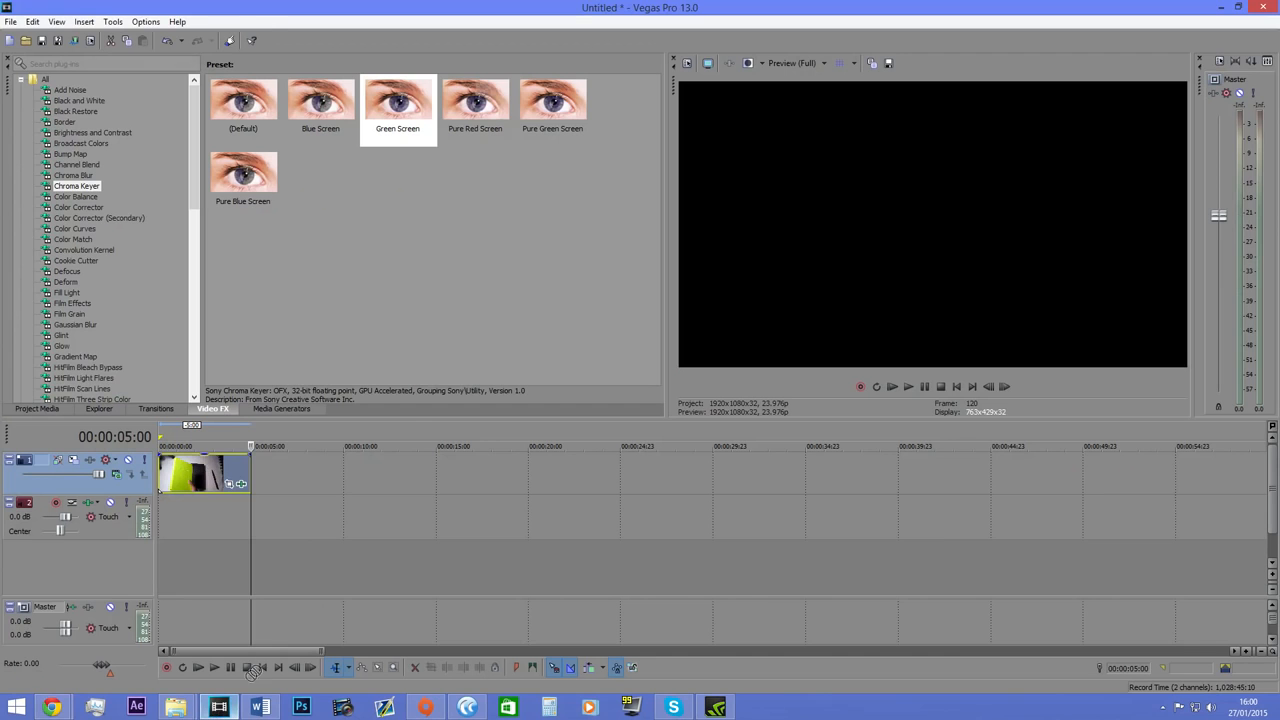
Add the downloaded 01.jpg to the first video track in Vegas Pro, after the photo, and set the cursor to its start.
{"action": "left_click_drag", "start_coordinate": [253, 672], "coordinate": [302, 471]}
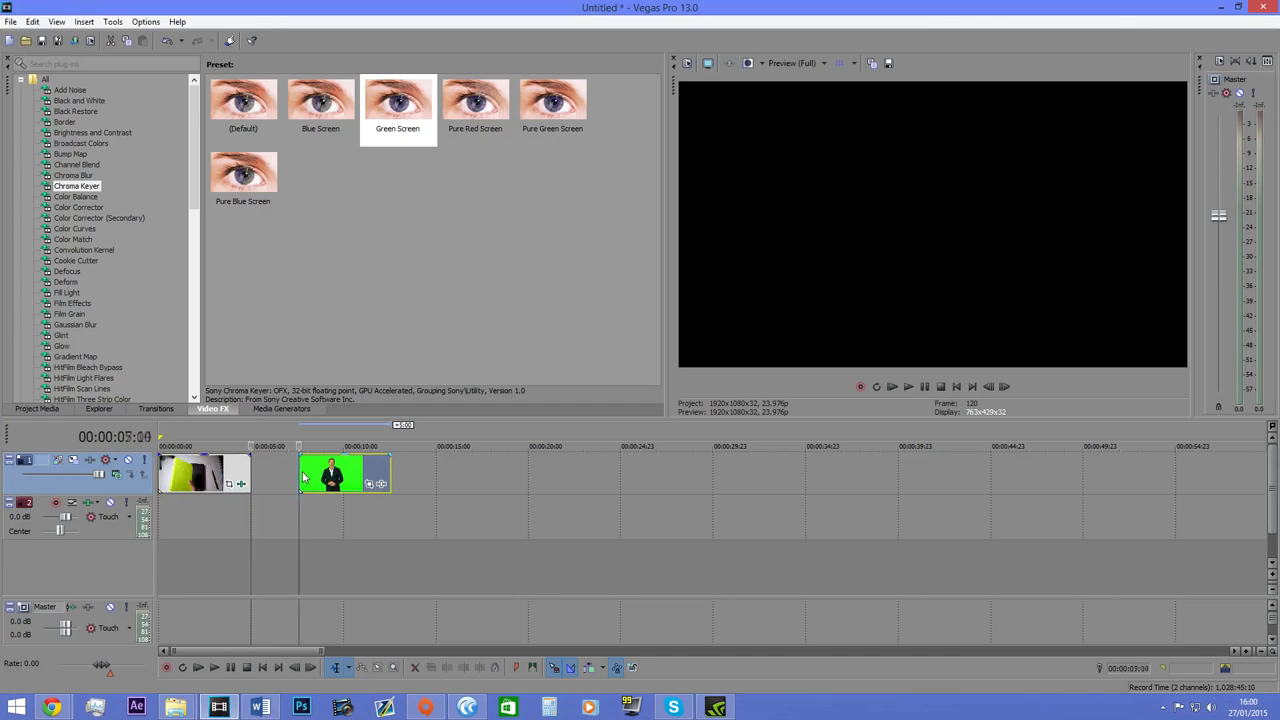
{"action": "left_click", "coordinate": [335, 478]}
{"action": "left_click", "coordinate": [297, 484]}
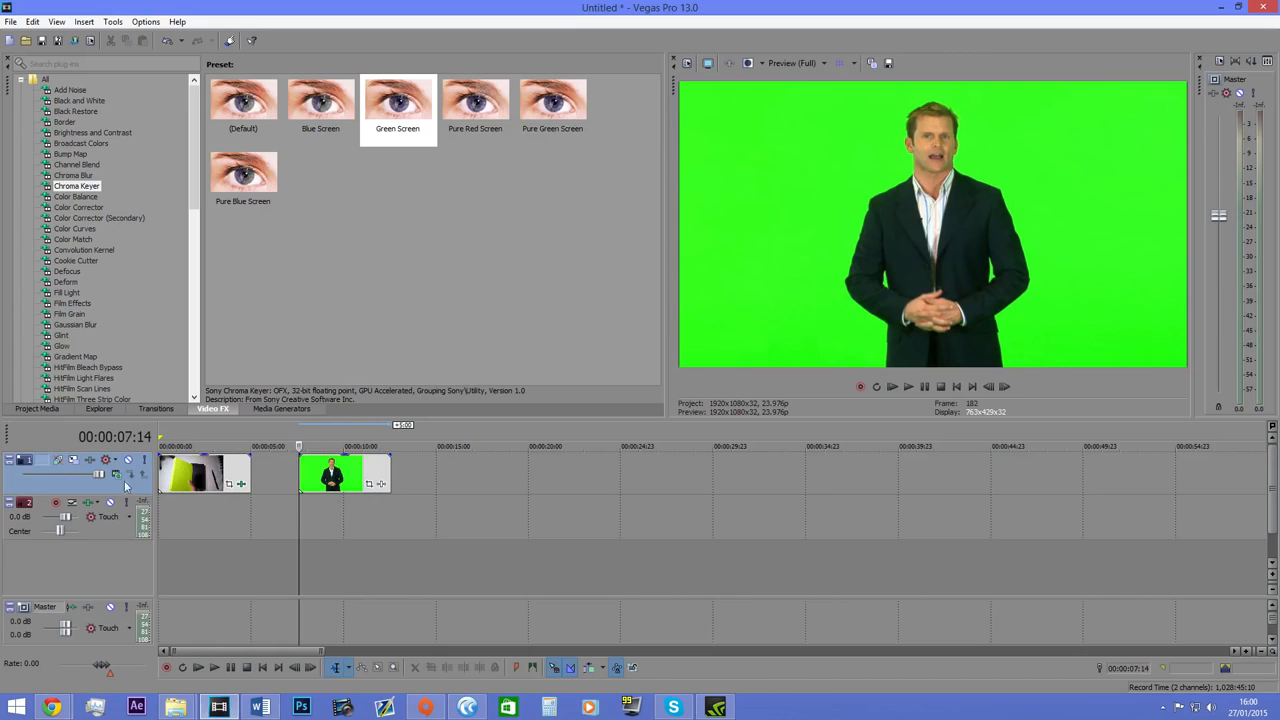
Apply the Chroma Keyer effect's Green Screen preset to the clip of the man and close its settings.
{"action": "left_click_drag", "start_coordinate": [414, 108], "coordinate": [355, 283]}
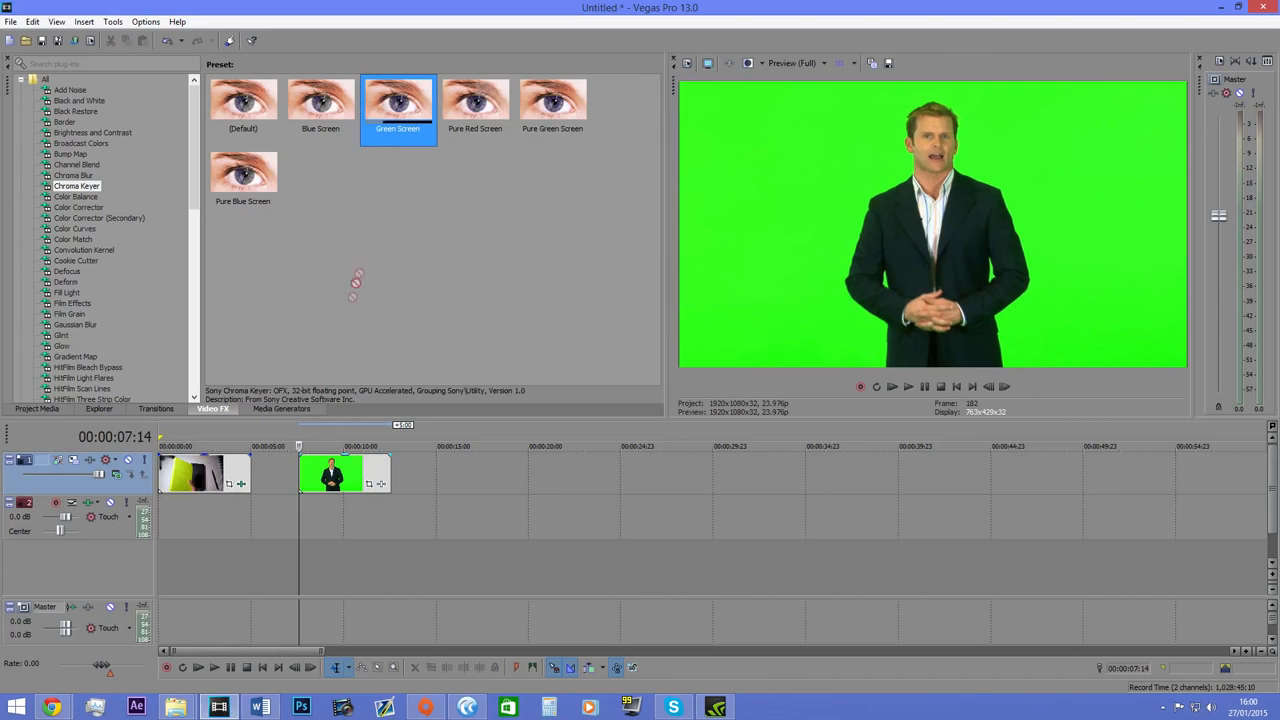
{"action": "left_click_drag", "start_coordinate": [345, 480], "coordinate": [346, 481]}
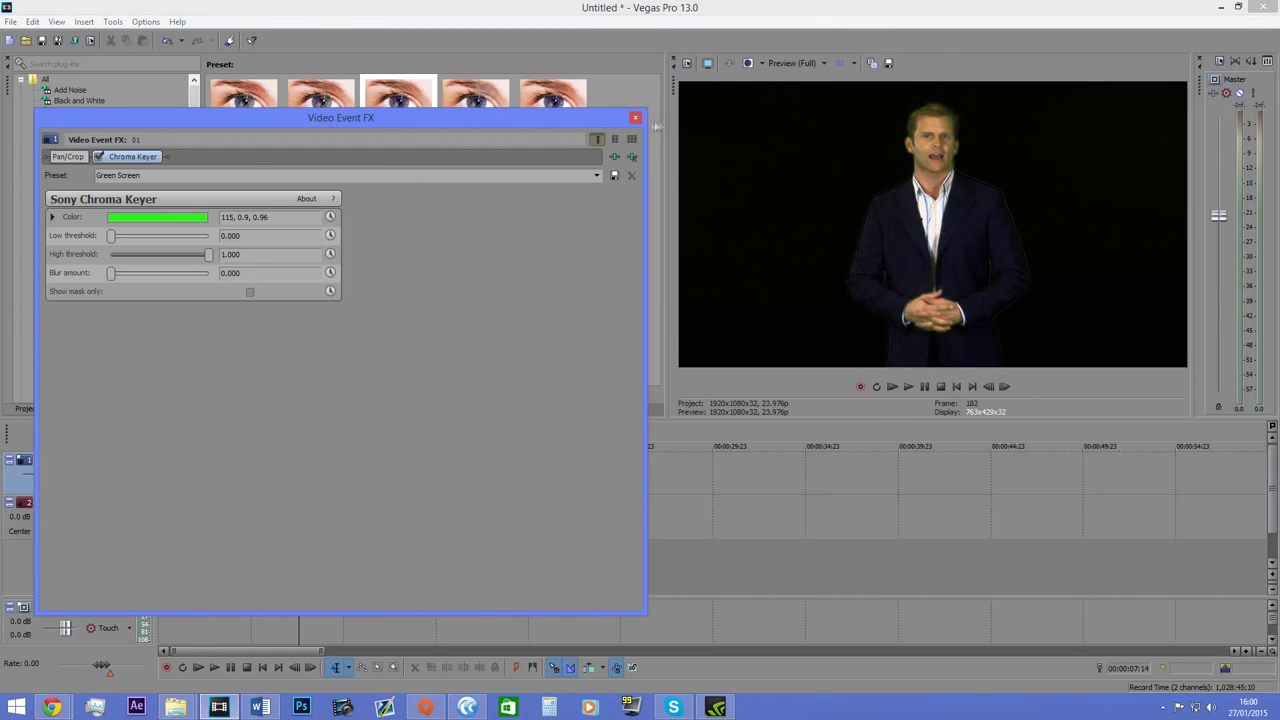
{"action": "left_click", "coordinate": [635, 117]}
Switch to File Explorer, check the 2015-01-25 folder in Pictures and open the 2015-01-26 folder.
{"action": "mouse_move", "coordinate": [175, 707]}
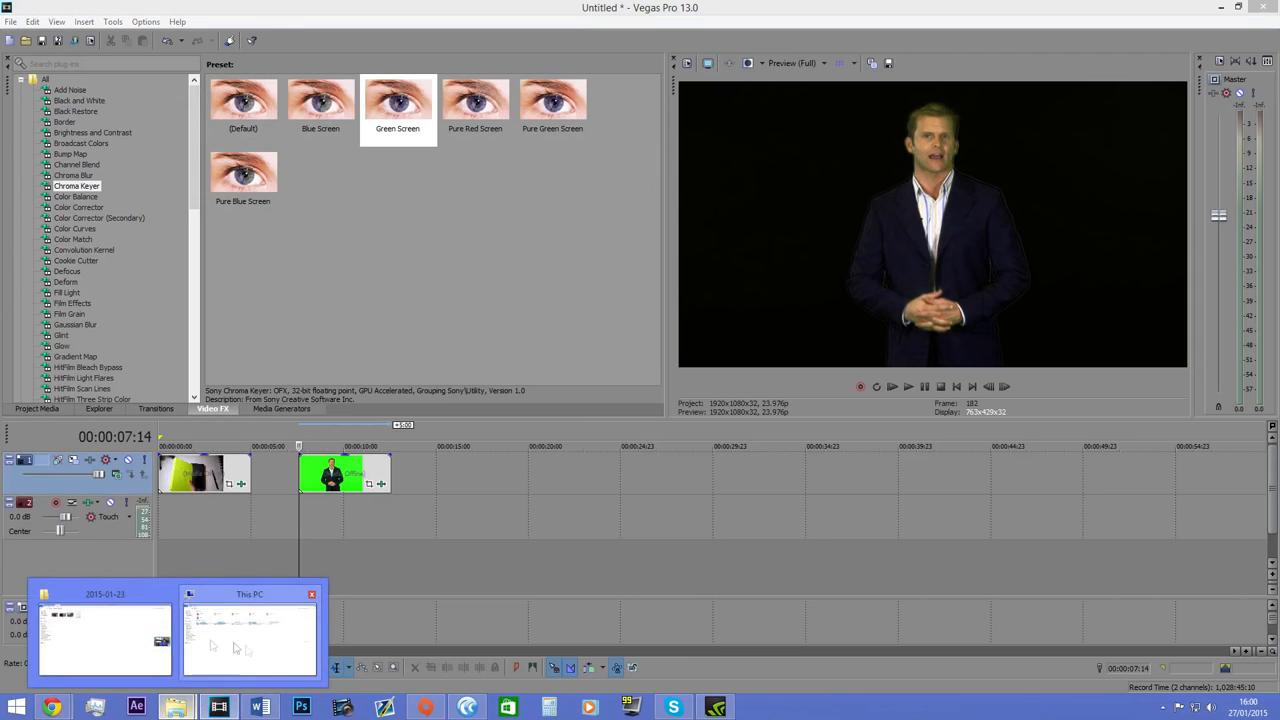
{"action": "left_click", "coordinate": [160, 640]}
{"action": "key", "text": "BackSpace"}
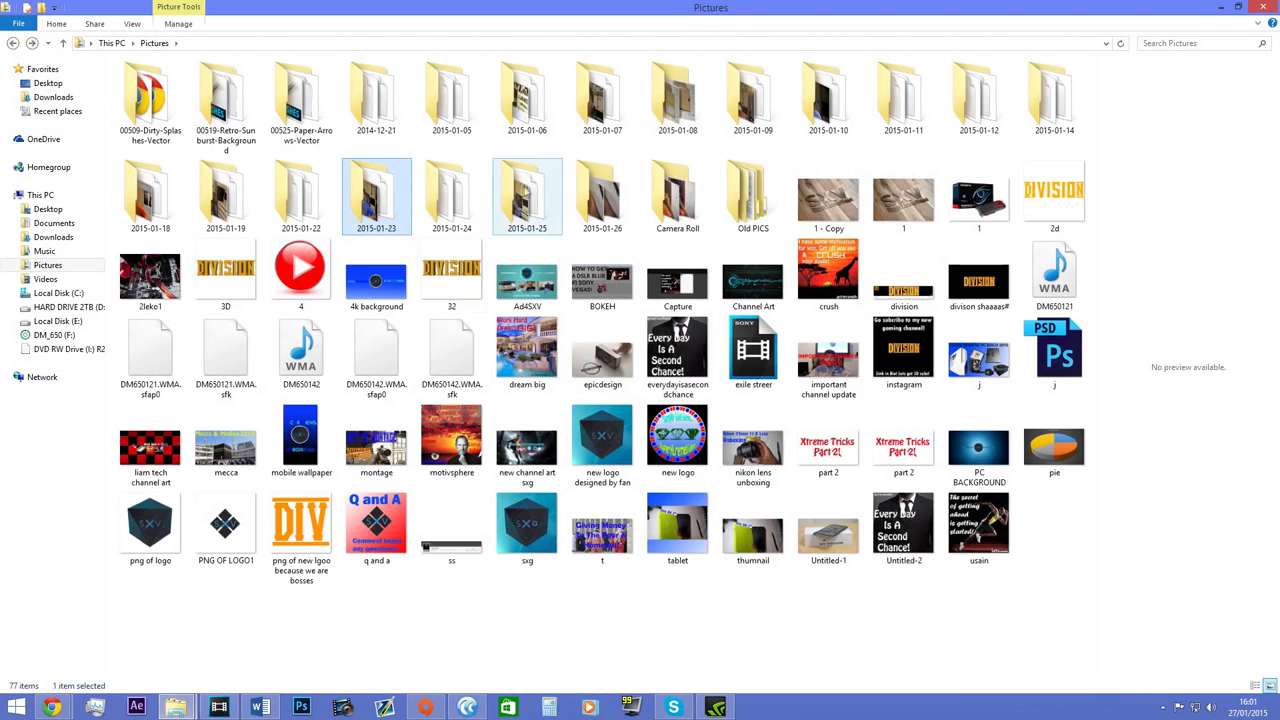
{"action": "double_click", "coordinate": [527, 205]}
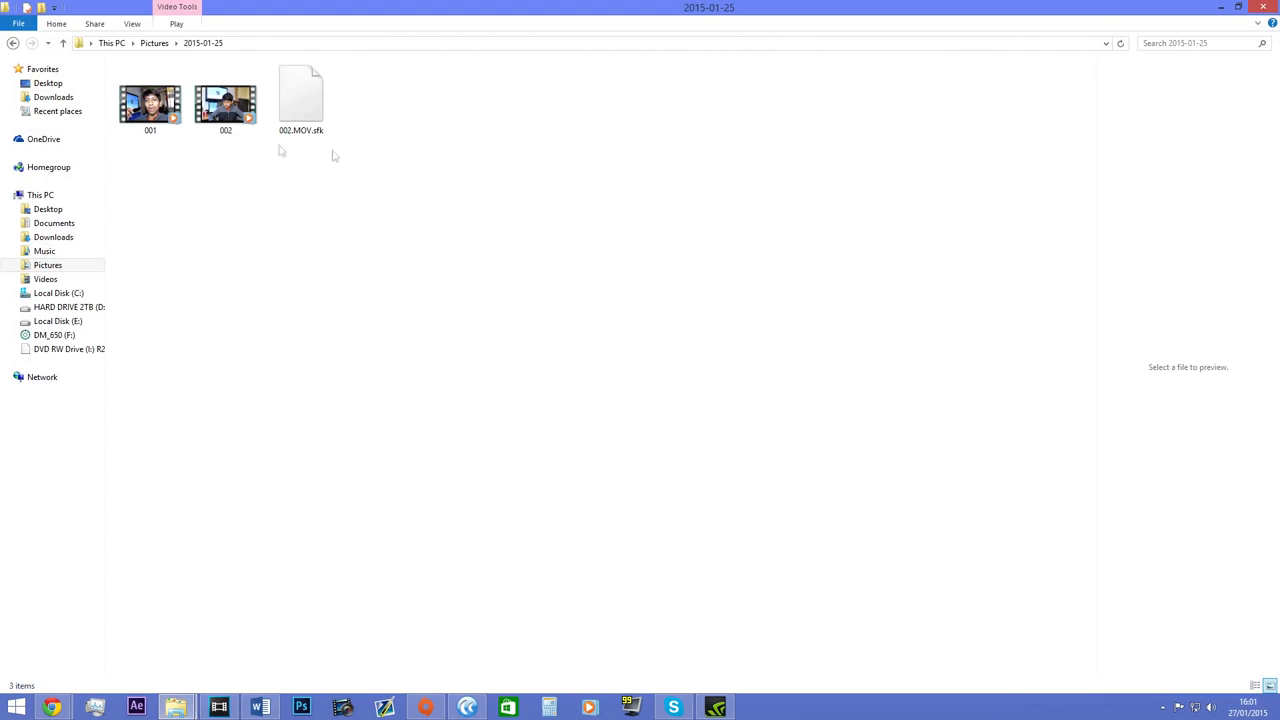
{"action": "key", "text": "BackSpace"}
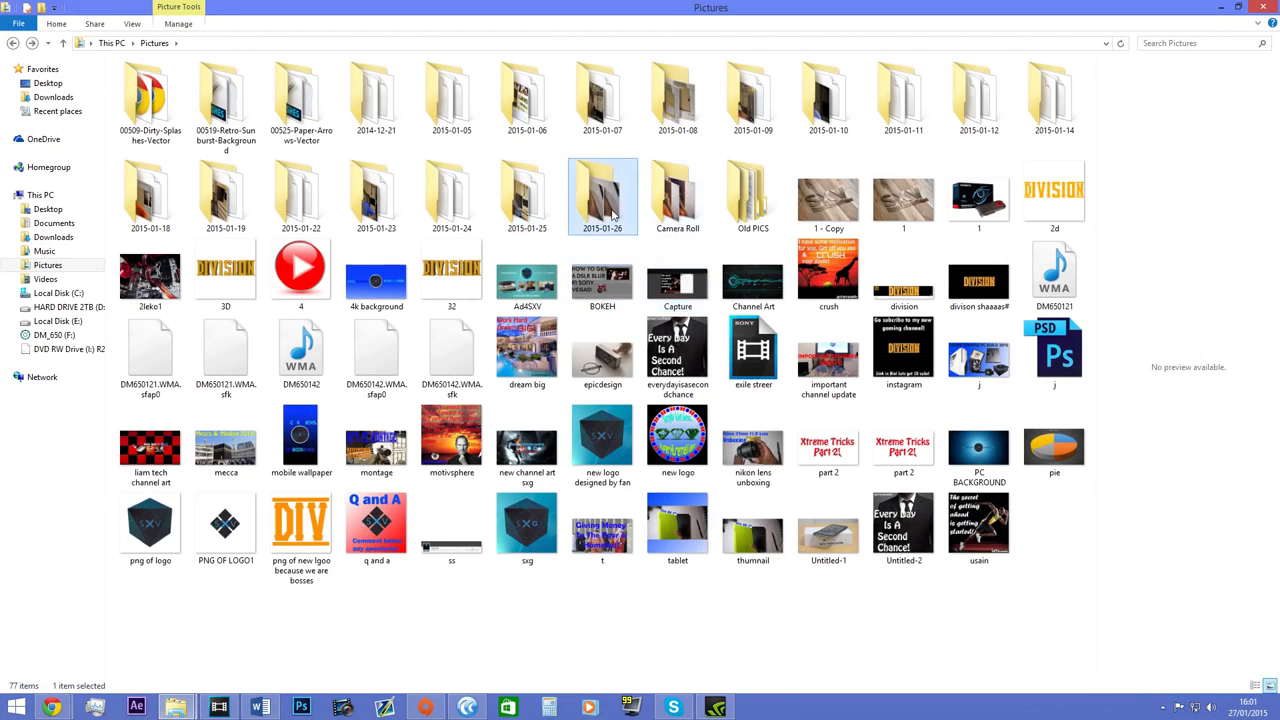
{"action": "double_click", "coordinate": [604, 197]}
Add the lens photo to a new video track in Vegas Pro, directly beneath the green screen clip and aligned with it.
{"action": "left_click", "coordinate": [376, 264]}
{"action": "left_click", "coordinate": [219, 707]}
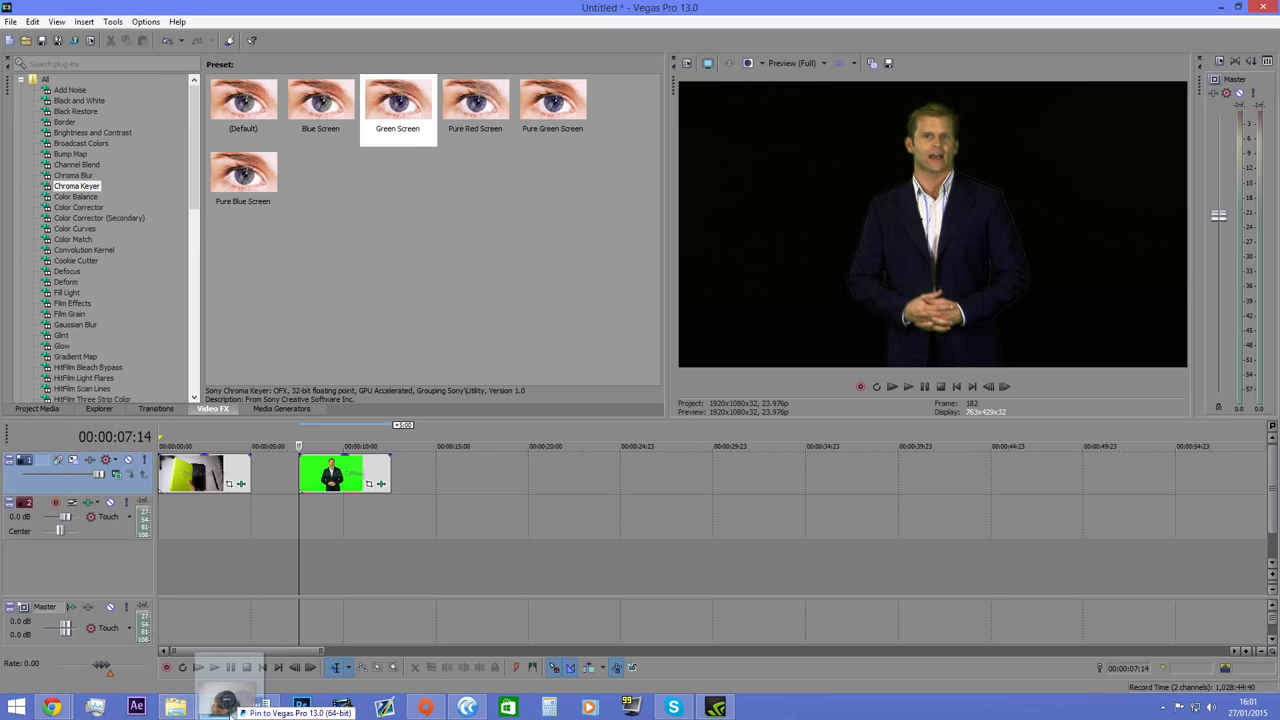
{"action": "left_click_drag", "start_coordinate": [348, 519], "coordinate": [311, 518]}
{"action": "left_click_drag", "start_coordinate": [339, 477], "coordinate": [335, 566]}
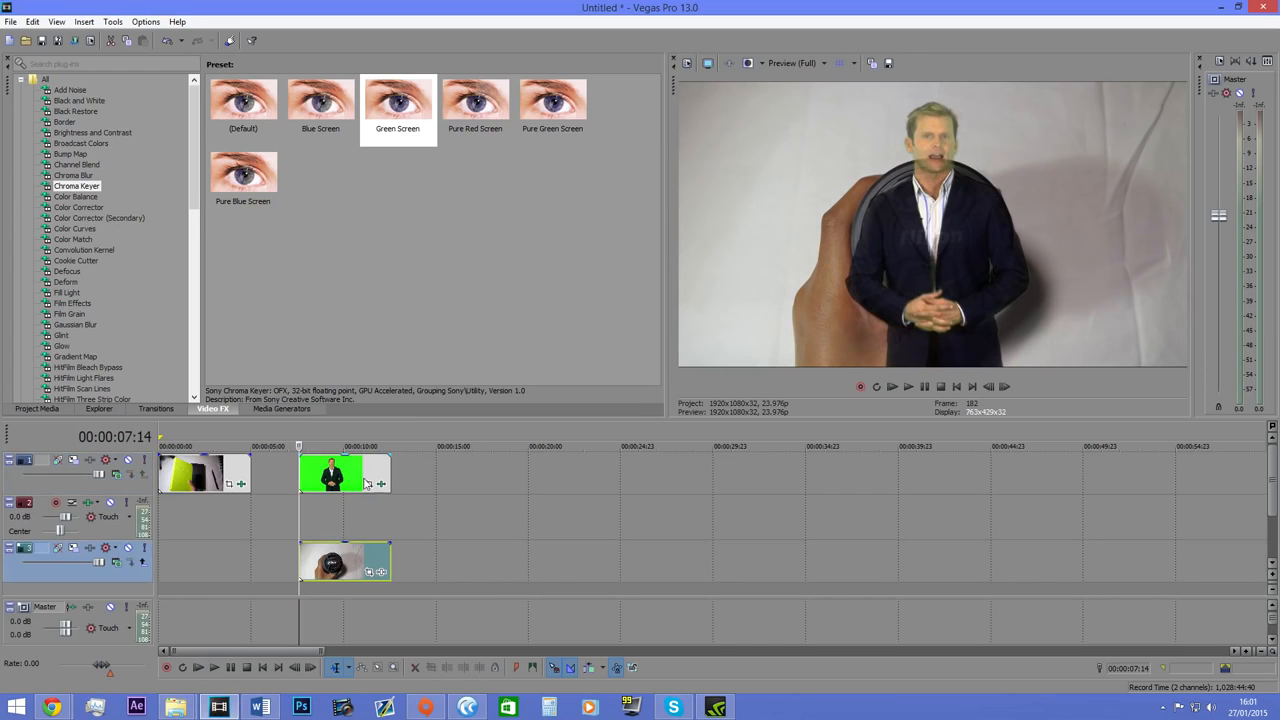
Play back the keyed clip of the man over the lens photo and pause.
{"action": "left_click", "coordinate": [369, 487]}
{"action": "left_click", "coordinate": [637, 121]}
{"action": "left_click", "coordinate": [918, 386]}
{"action": "left_click", "coordinate": [922, 386]}
Delete the green screen clip and the lens photo from the timeline.
{"action": "left_click", "coordinate": [362, 470]}
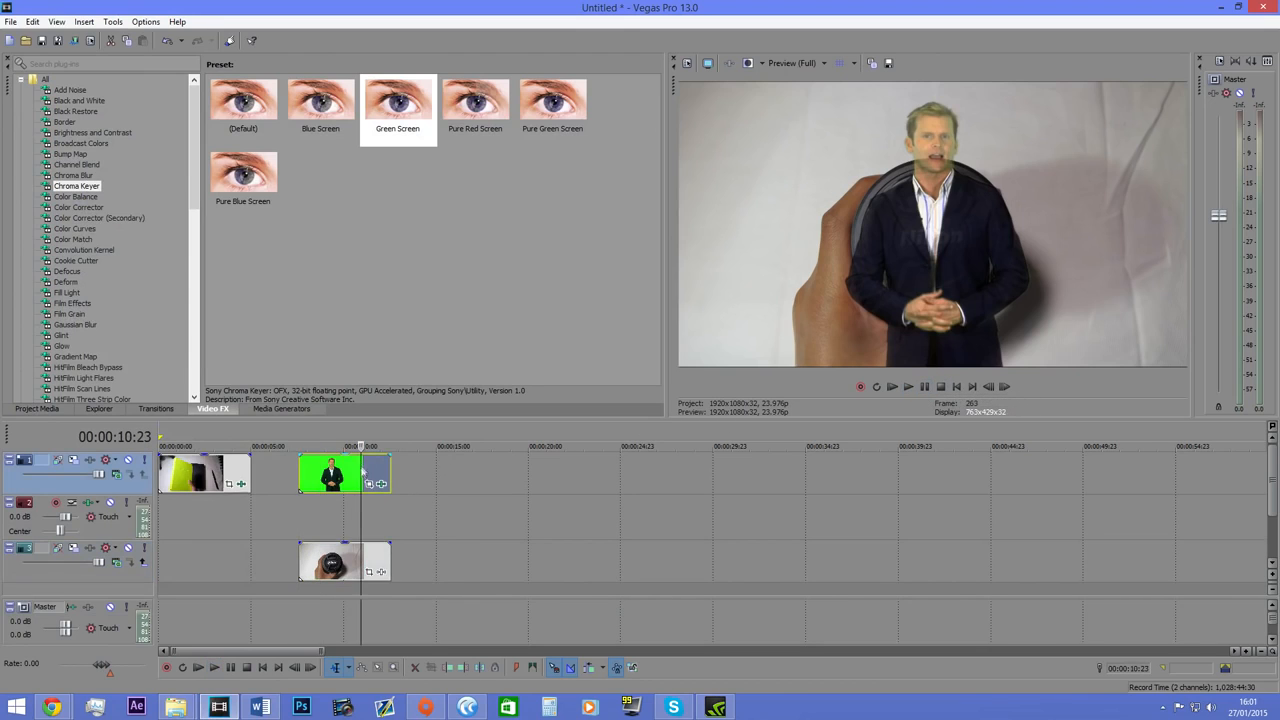
{"action": "left_click", "coordinate": [333, 563]}
{"action": "key", "text": "Delete"}
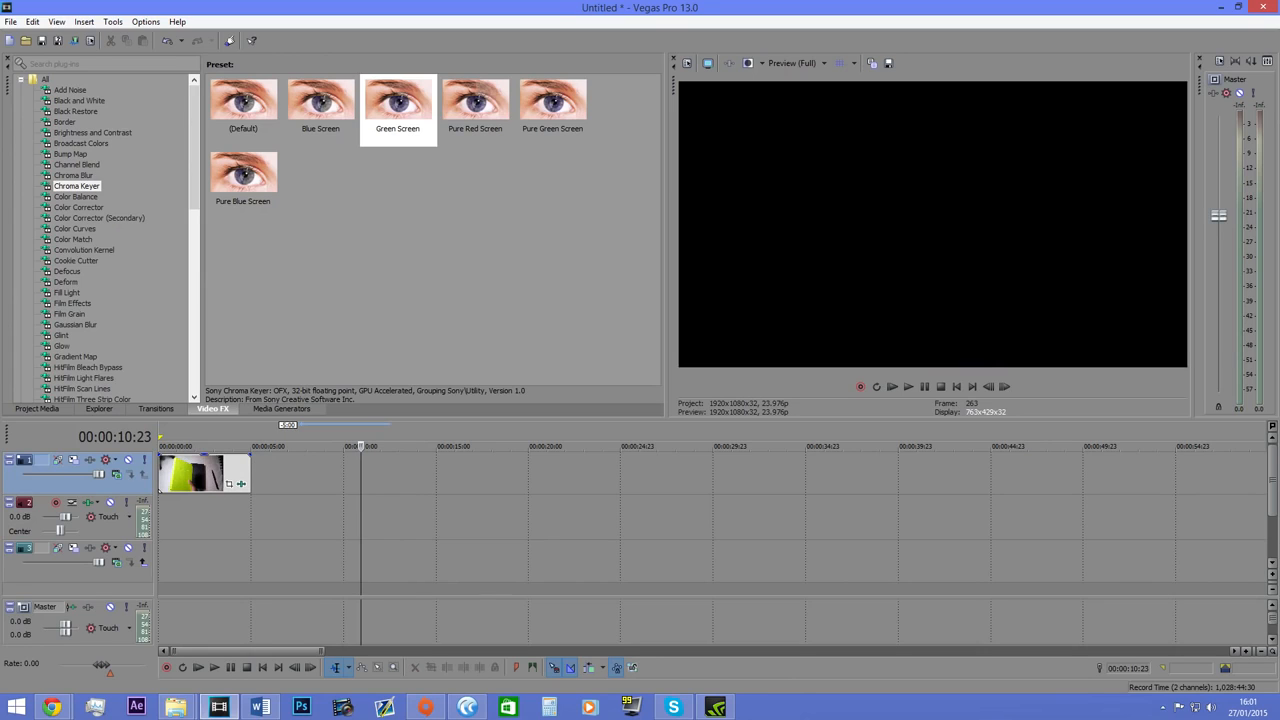
Set the timeline cursor to the end of the remaining photo and delete the audio track.
{"action": "key", "text": "alt+Tab"}
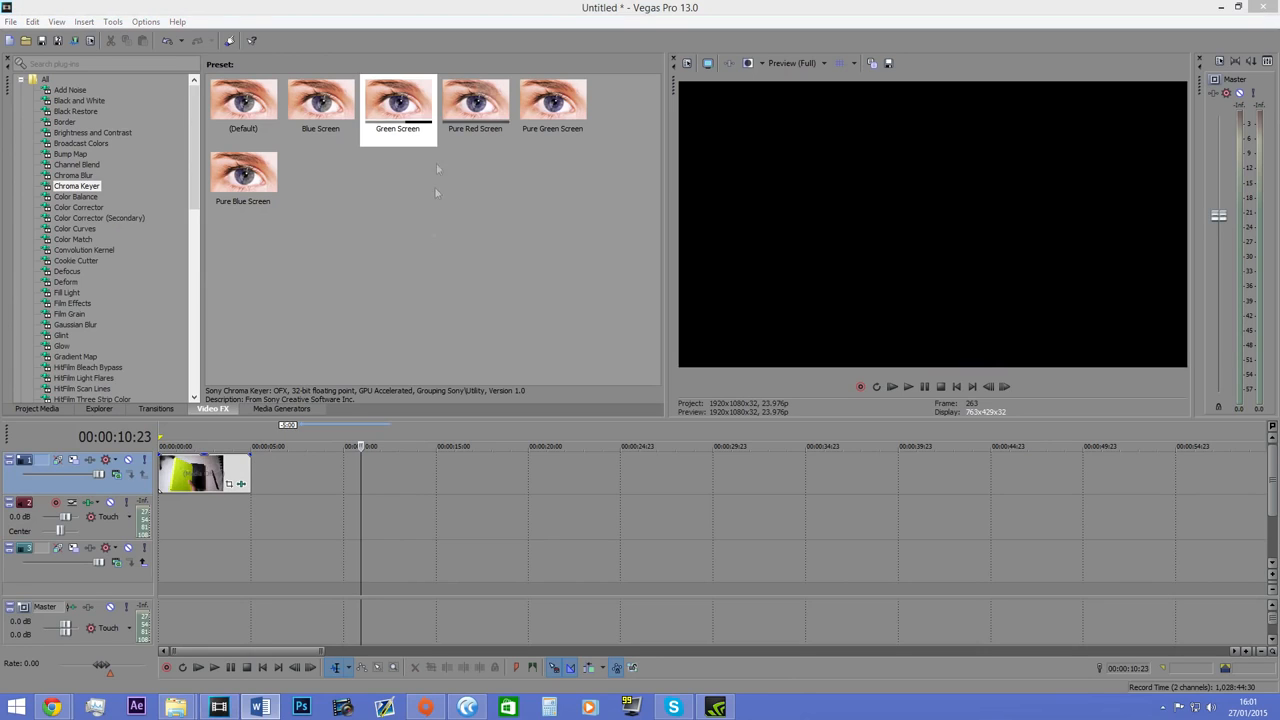
{"action": "left_click", "coordinate": [253, 460]}
{"action": "right_click", "coordinate": [113, 527]}
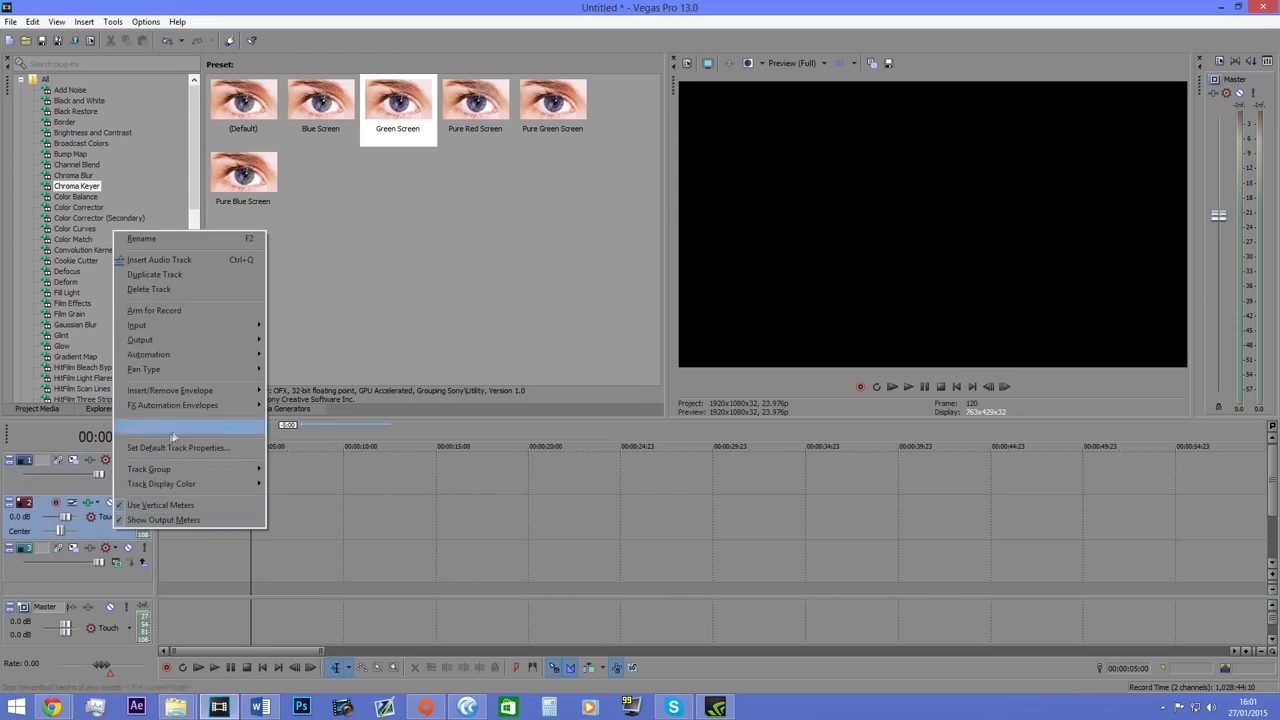
{"action": "left_click", "coordinate": [165, 289]}
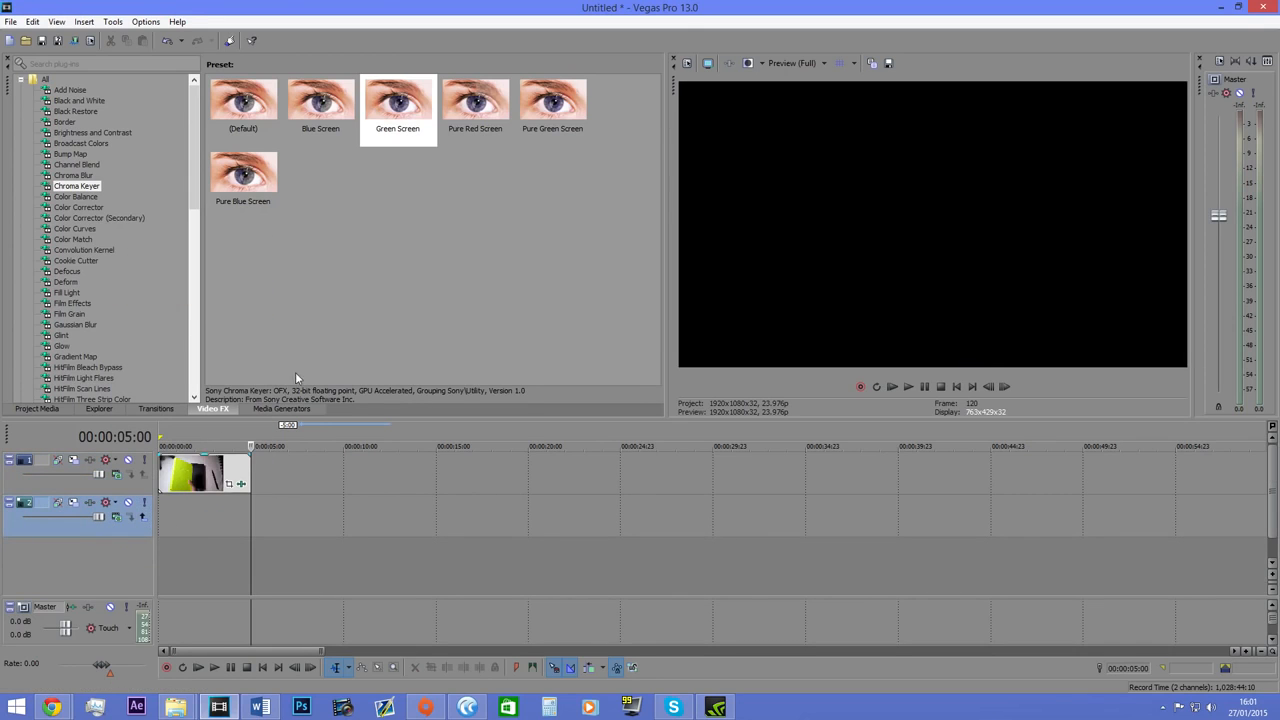
Look through the Checkerboard and Color Gradient presets among the media generators.
{"action": "left_click", "coordinate": [262, 409]}
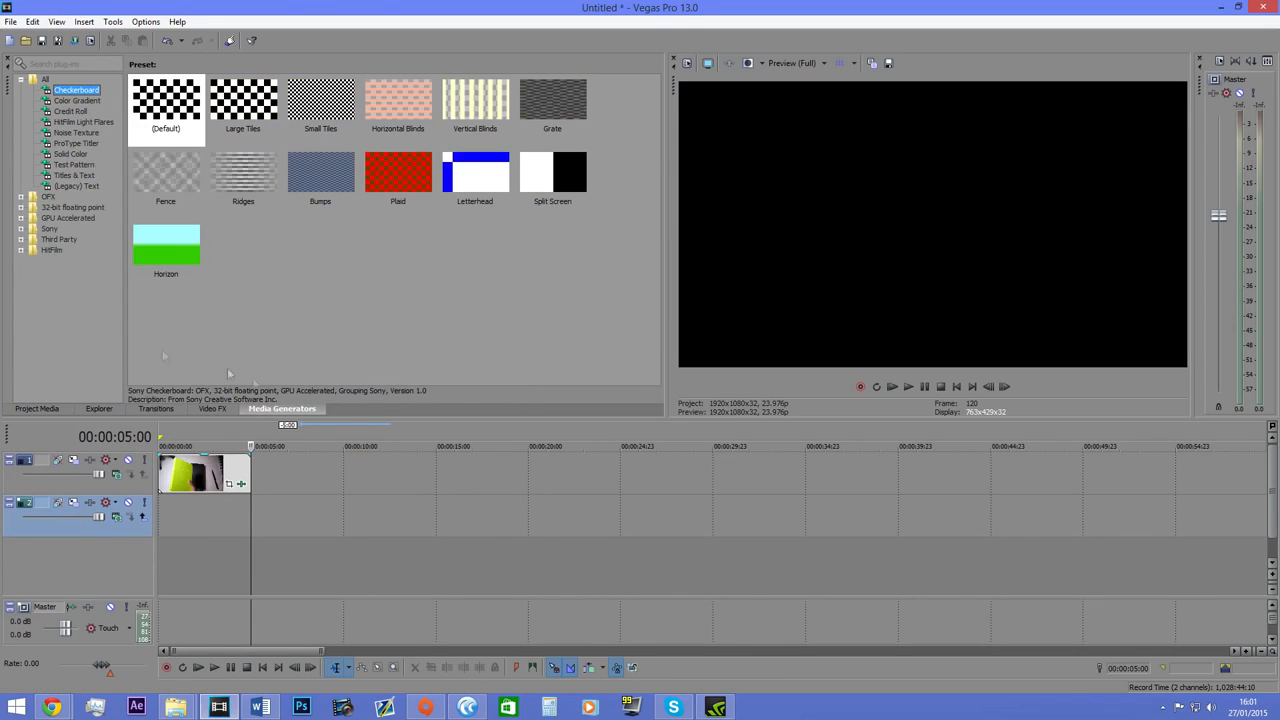
{"action": "left_click", "coordinate": [78, 101]}
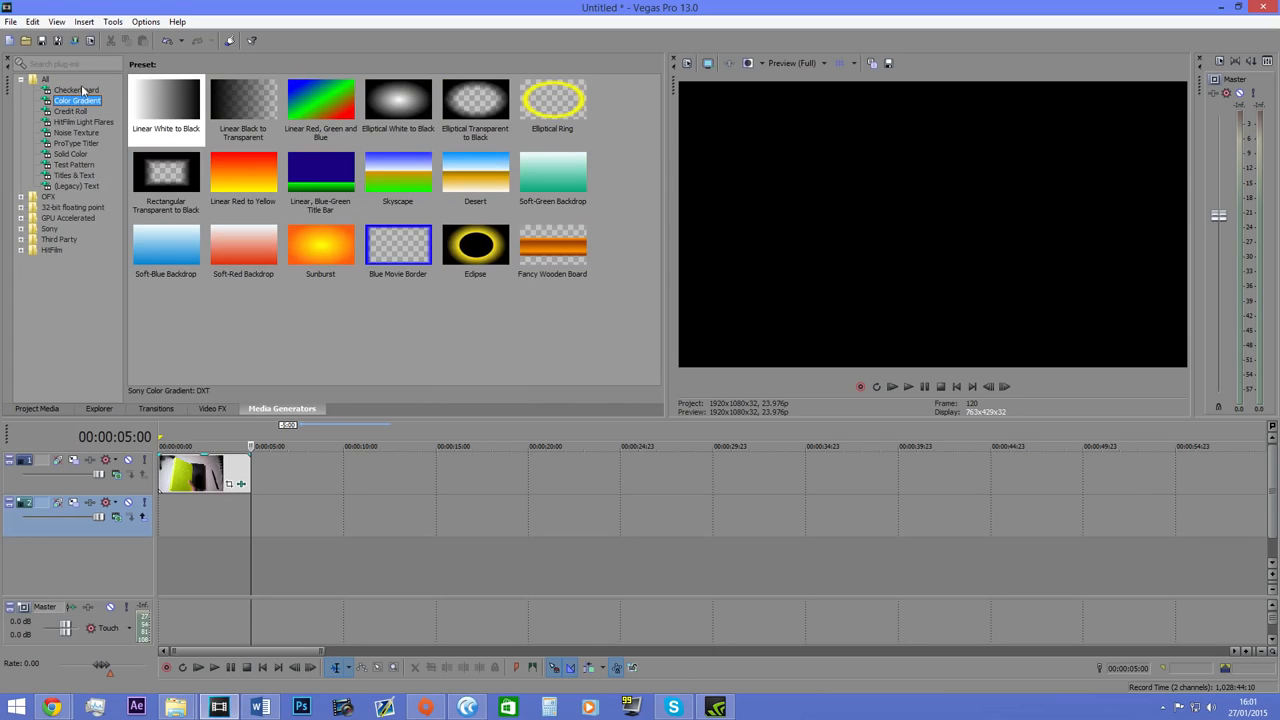
{"action": "left_click", "coordinate": [85, 91]}
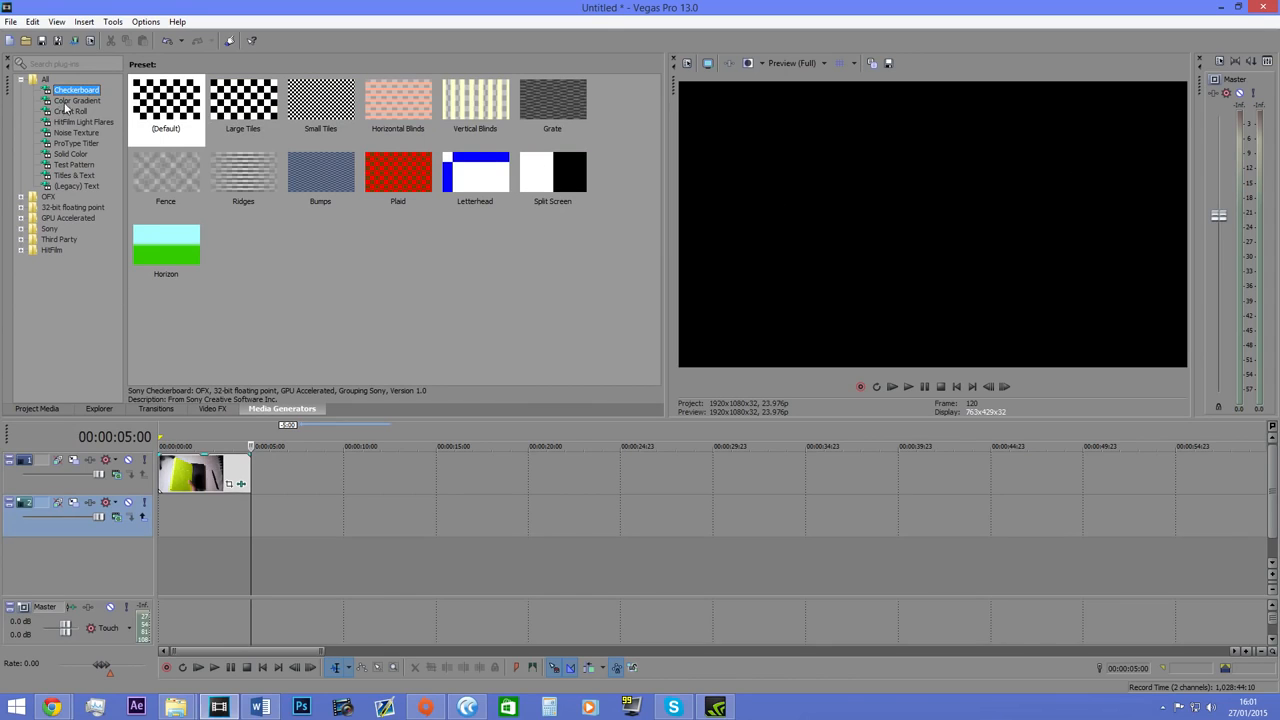
{"action": "left_click", "coordinate": [68, 103]}
Add the Credit Roll preset "Scrolling on Transparent" to the top video track, after the photo.
{"action": "left_click", "coordinate": [79, 111]}
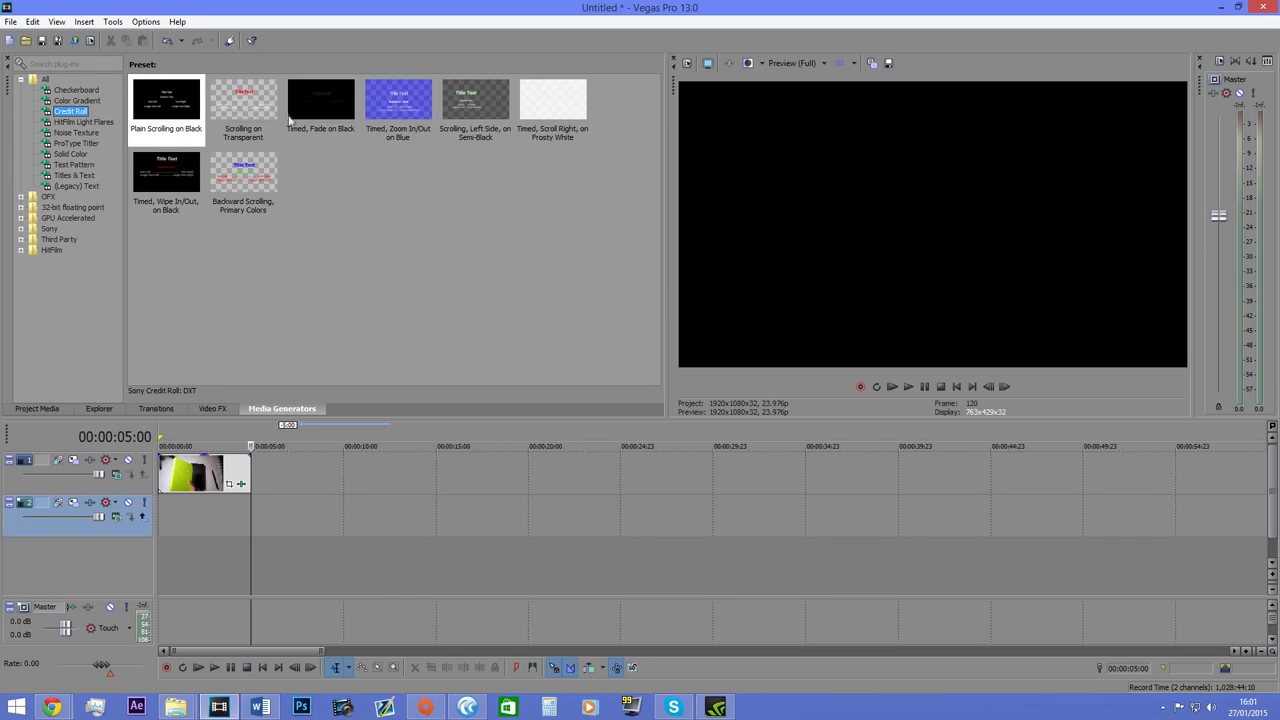
{"action": "left_click_drag", "start_coordinate": [250, 110], "coordinate": [300, 484]}
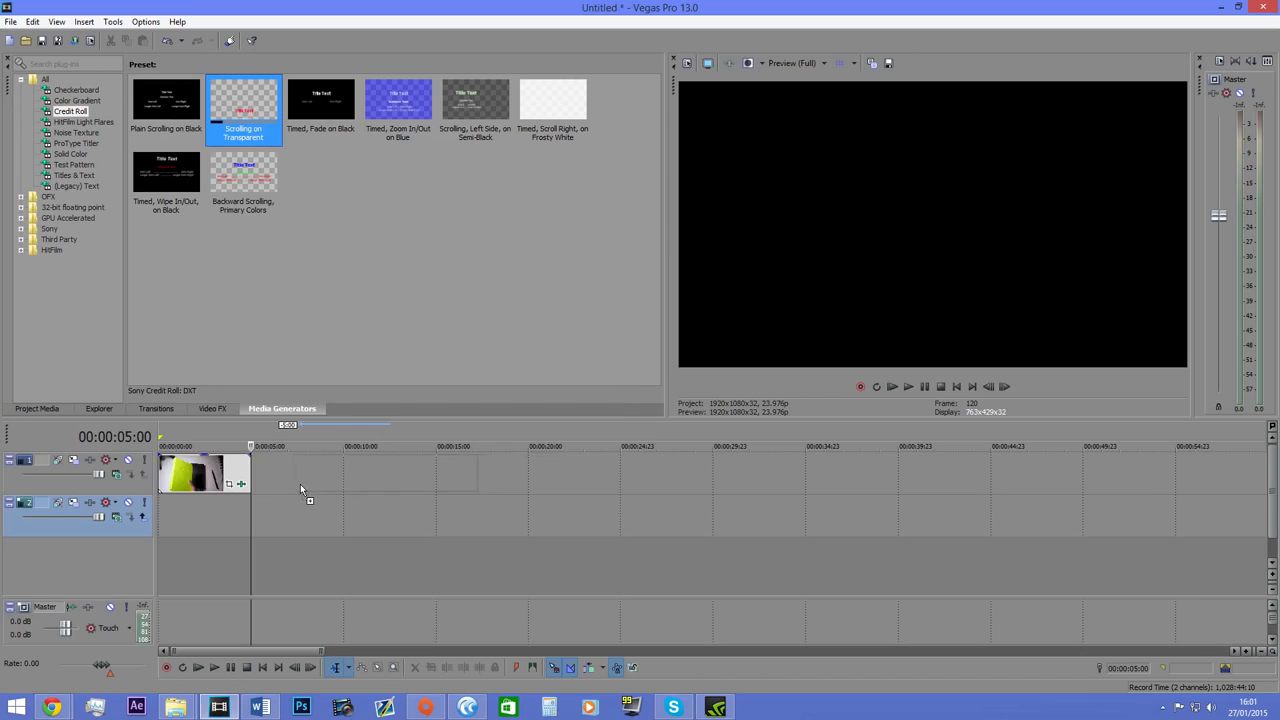
{"action": "left_click", "coordinate": [610, 190]}
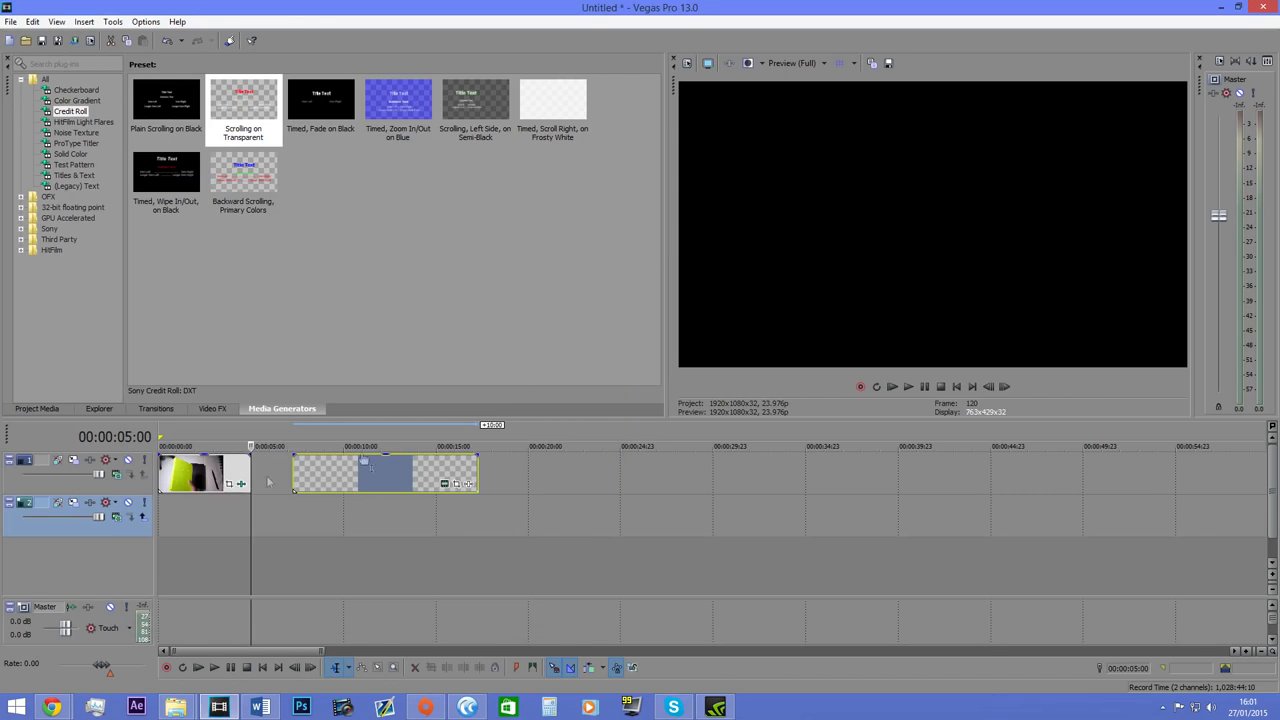
Move the photo to the second video track, aligned with the start of the credit roll.
{"action": "left_click", "coordinate": [358, 478]}
{"action": "left_click", "coordinate": [384, 476]}
{"action": "left_click_drag", "start_coordinate": [161, 487], "coordinate": [320, 514]}
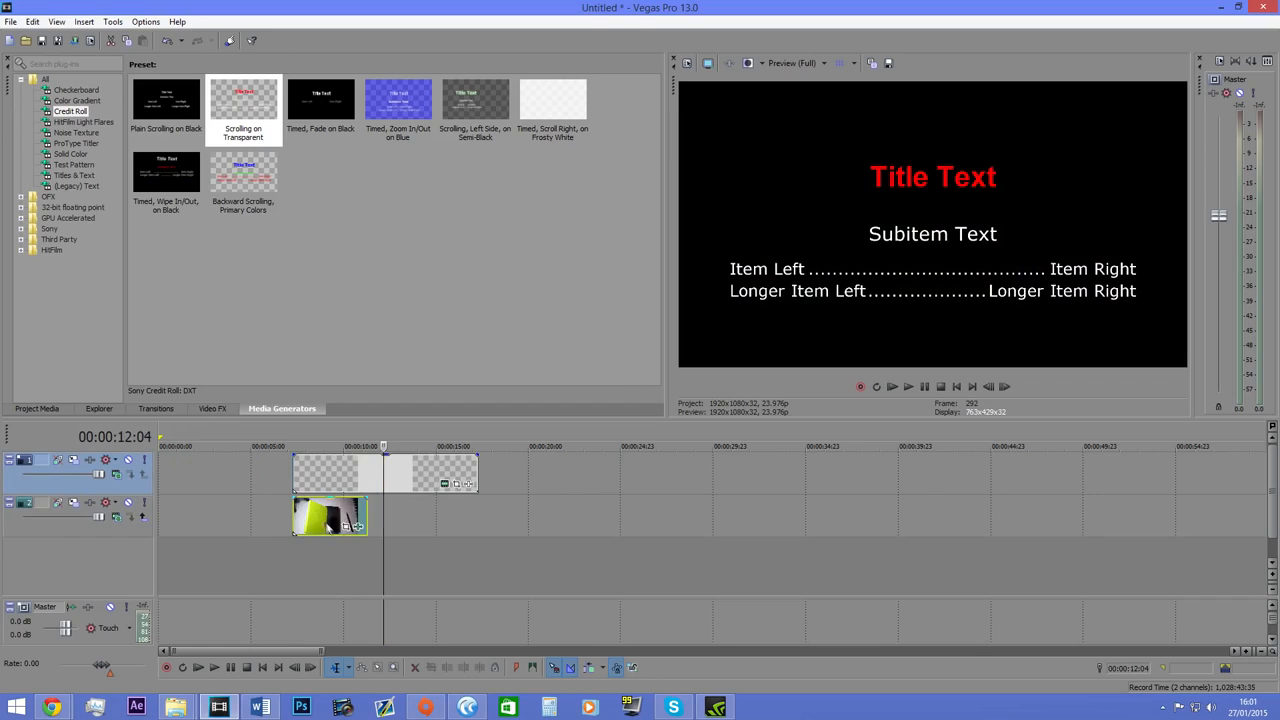
{"action": "left_click", "coordinate": [318, 513]}
{"action": "left_click", "coordinate": [301, 508]}
Play back the credit roll over the photo, and return the photo to the start of the timeline on its track.
{"action": "left_click", "coordinate": [909, 387]}
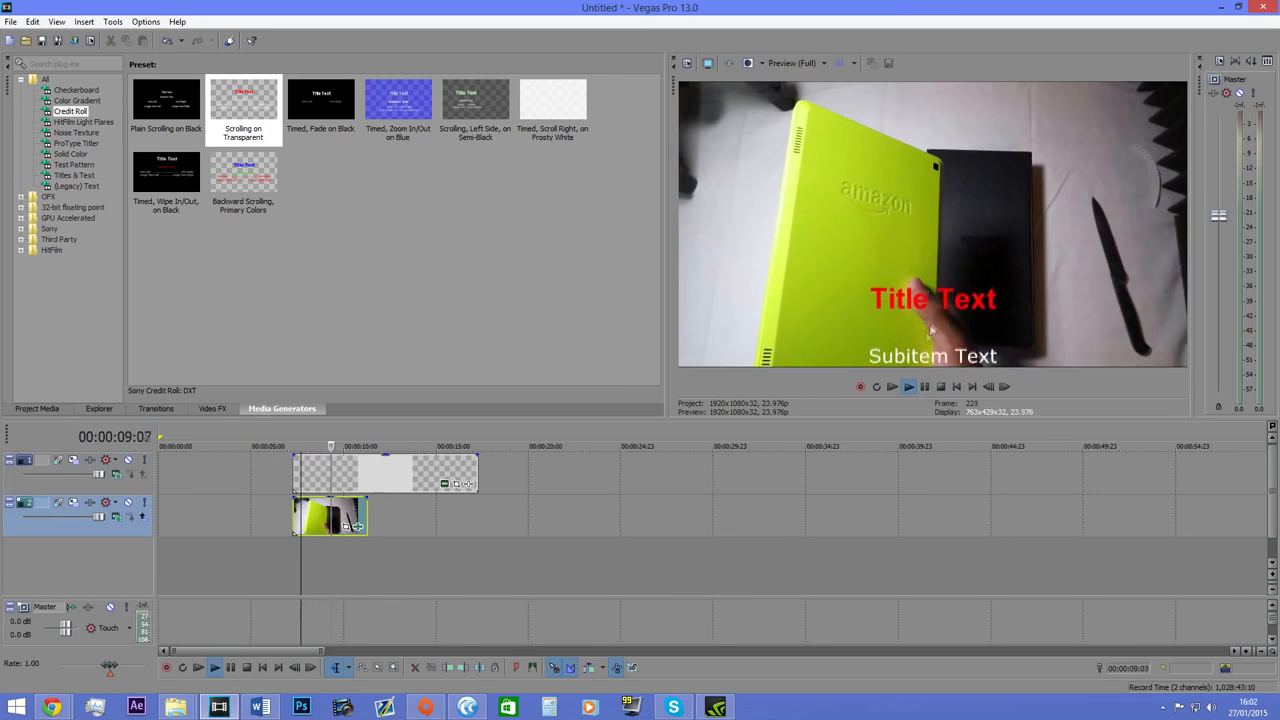
{"action": "left_click", "coordinate": [925, 387]}
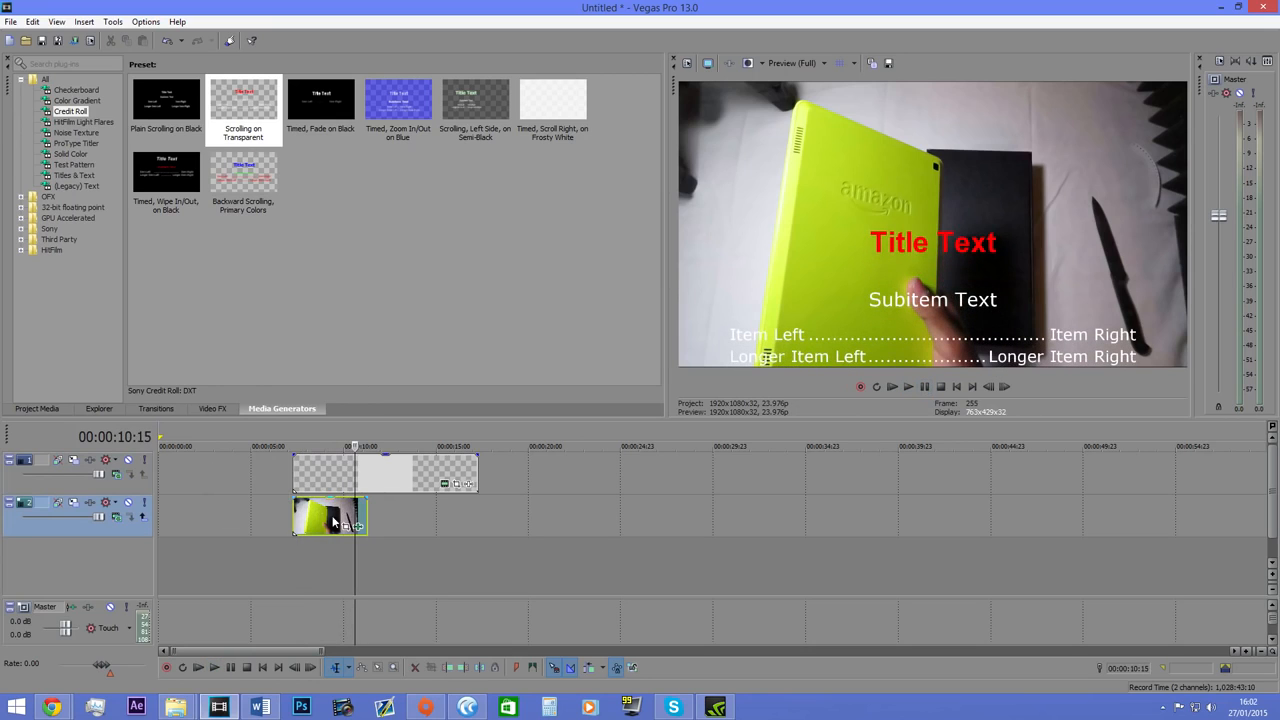
{"action": "left_click_drag", "start_coordinate": [335, 521], "coordinate": [199, 521]}
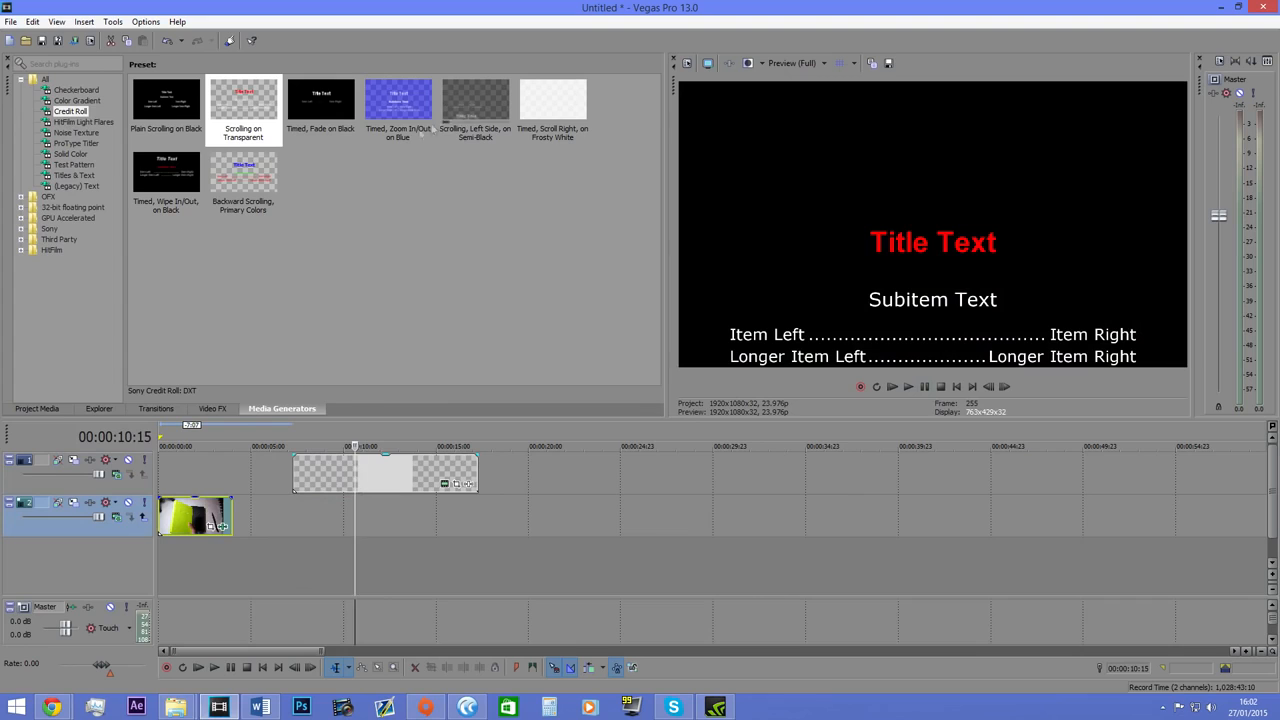
Look through the HitFilm Light Flares and Noise Texture generator presets.
{"action": "left_click", "coordinate": [110, 123]}
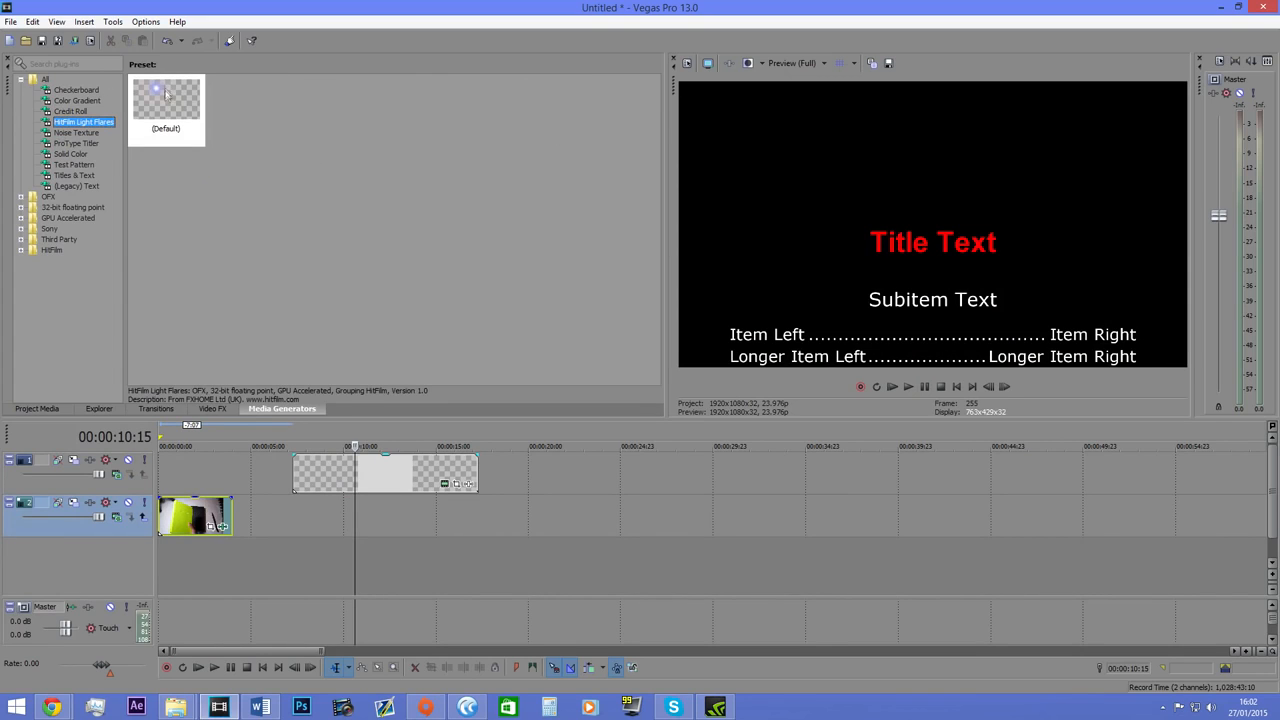
{"action": "left_click", "coordinate": [88, 133]}
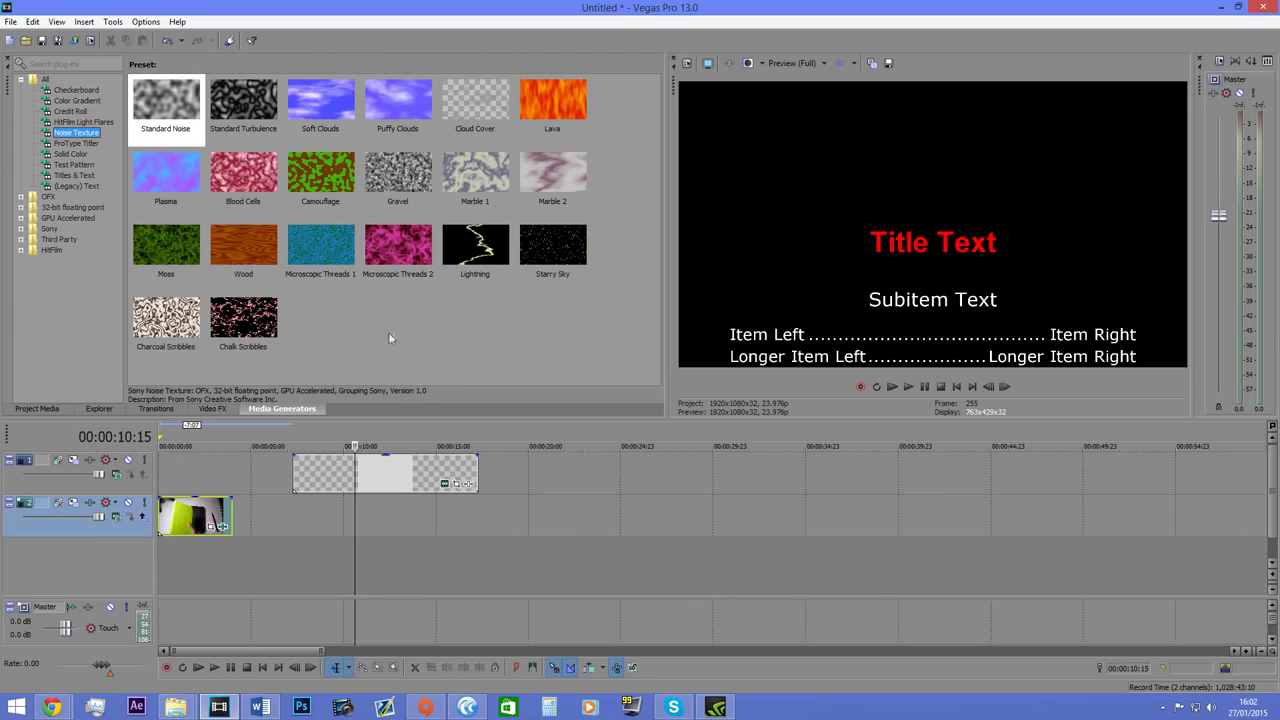
{"action": "left_click_drag", "start_coordinate": [178, 85], "coordinate": [133, 122]}
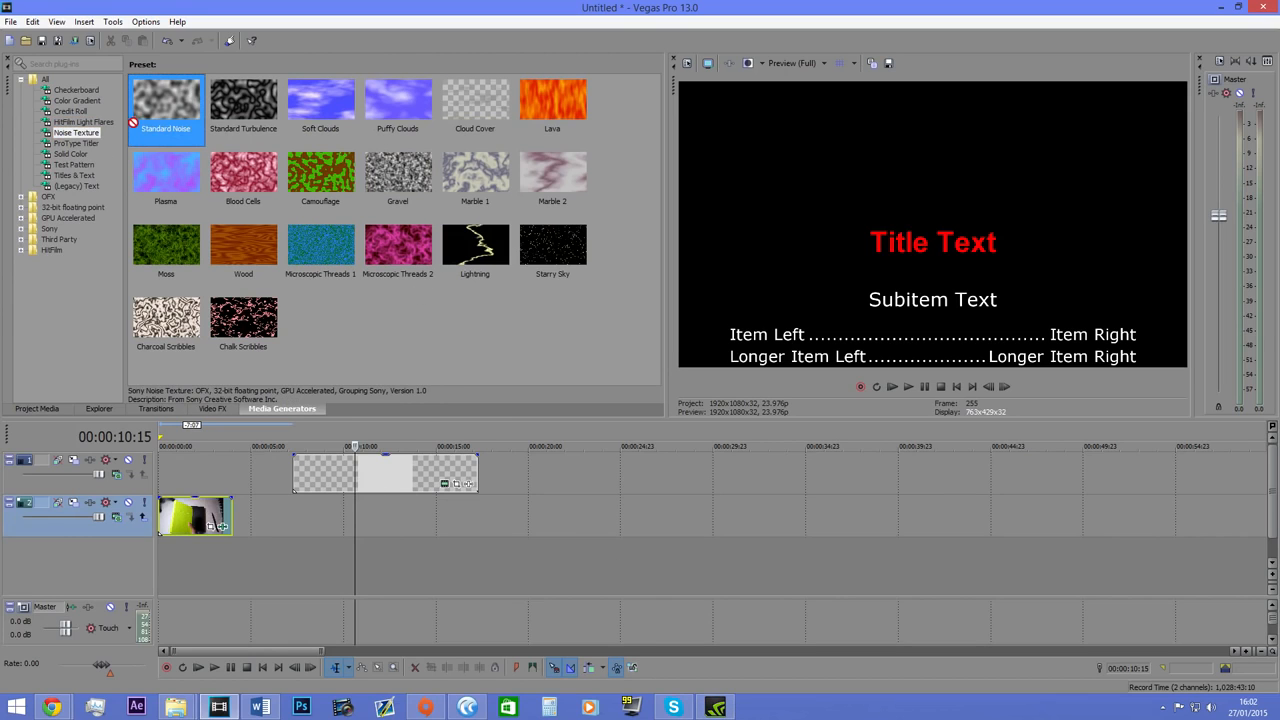
Add the ProType Titler preset "Centered" at the timeline cursor on a new video track above the credit roll.
{"action": "left_click", "coordinate": [64, 143]}
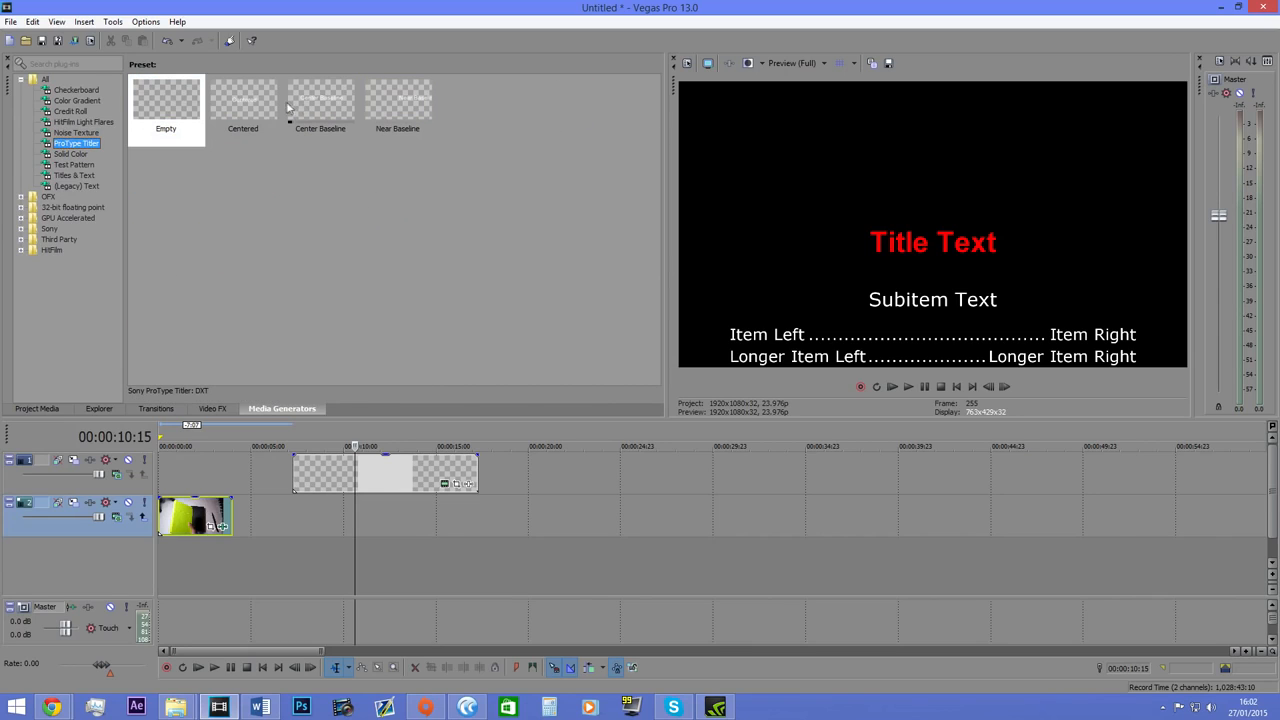
{"action": "left_click_drag", "start_coordinate": [251, 101], "coordinate": [360, 446]}
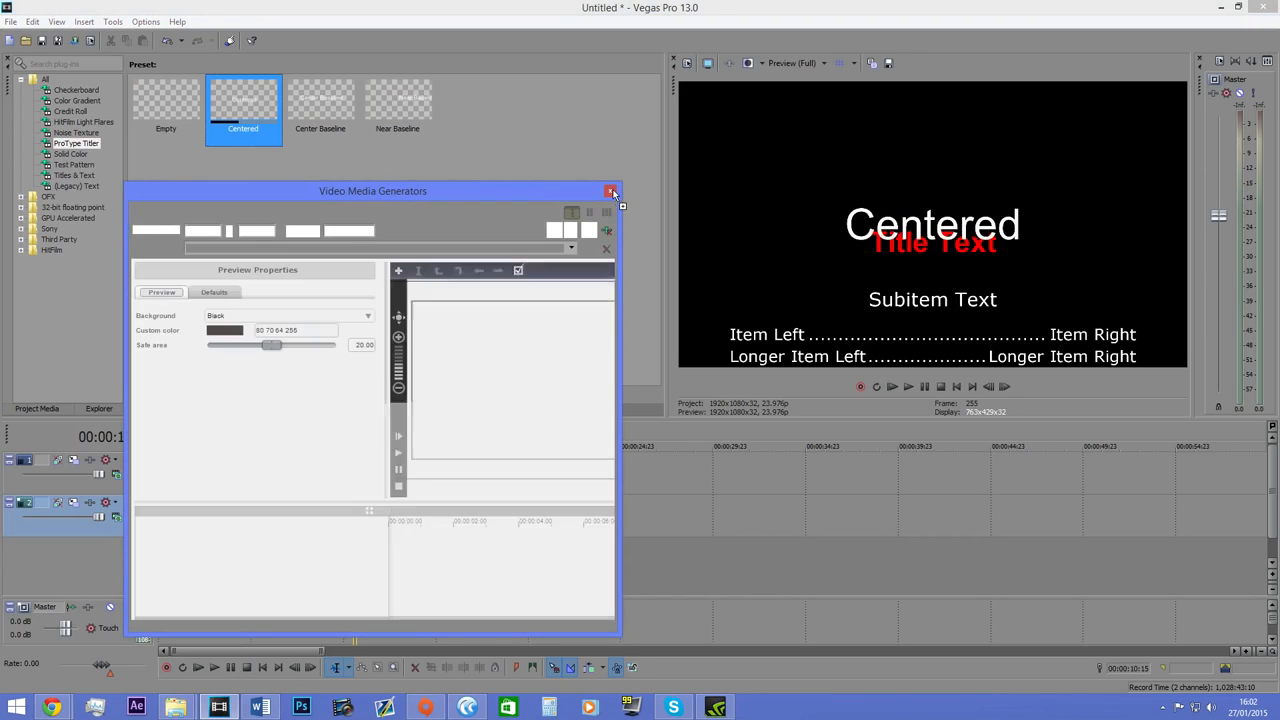
{"action": "left_click", "coordinate": [612, 190]}
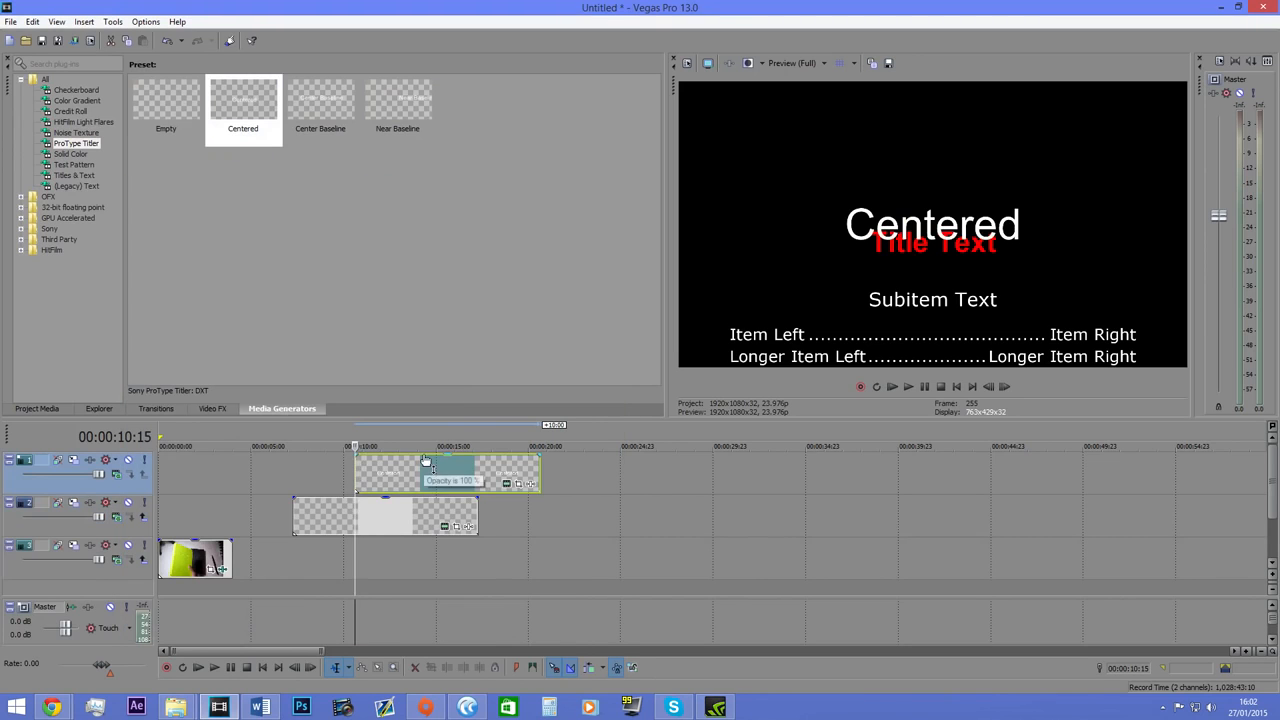
Delete the Centered title and its empty video track.
{"action": "key", "text": "Delete"}
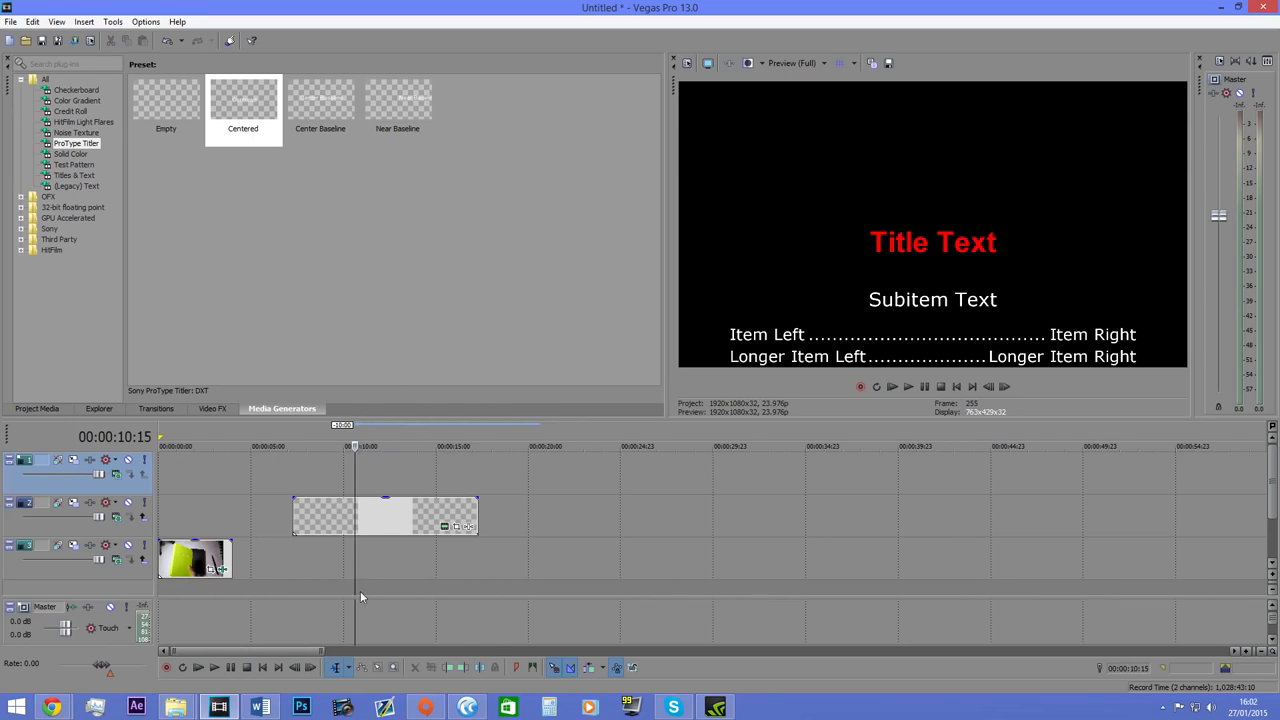
{"action": "scroll", "coordinate": [360, 591], "scroll_direction": "down", "scroll_amount": 6}
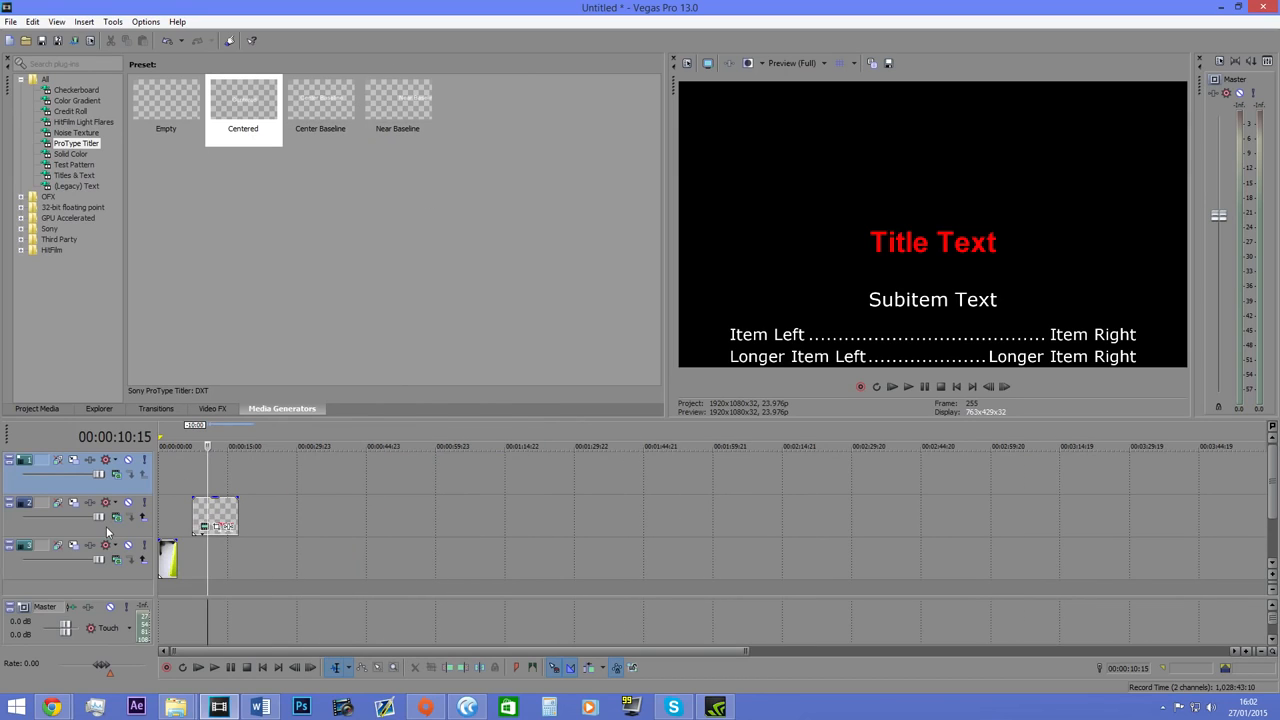
{"action": "right_click", "coordinate": [108, 488]}
{"action": "left_click", "coordinate": [158, 334]}
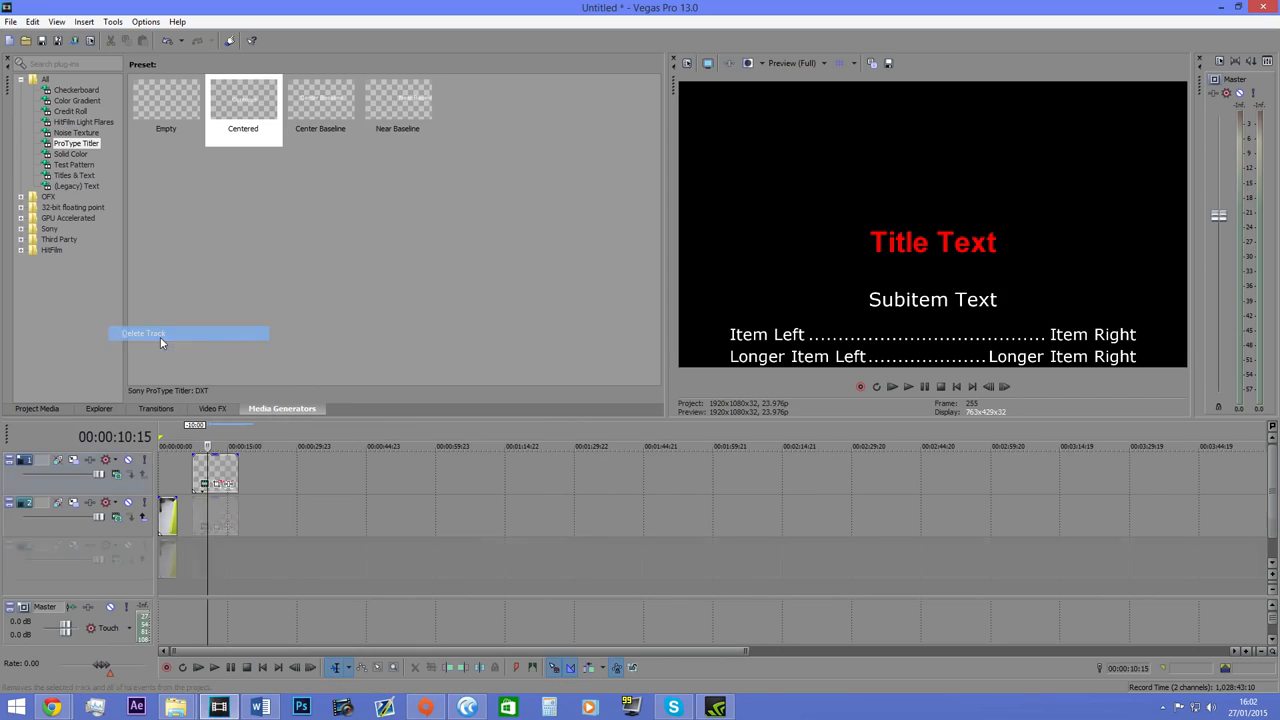
Look through the Solid Color and Test Pattern generator presets.
{"action": "left_click", "coordinate": [72, 154]}
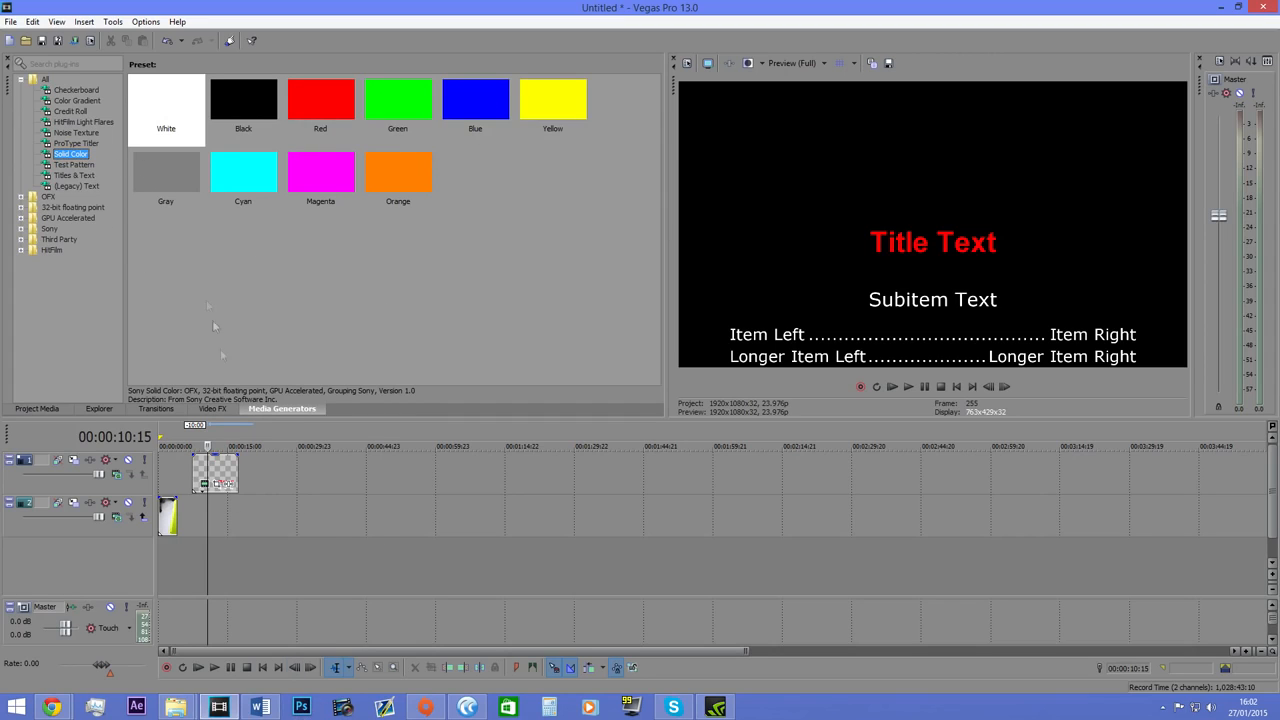
{"action": "left_click", "coordinate": [80, 165]}
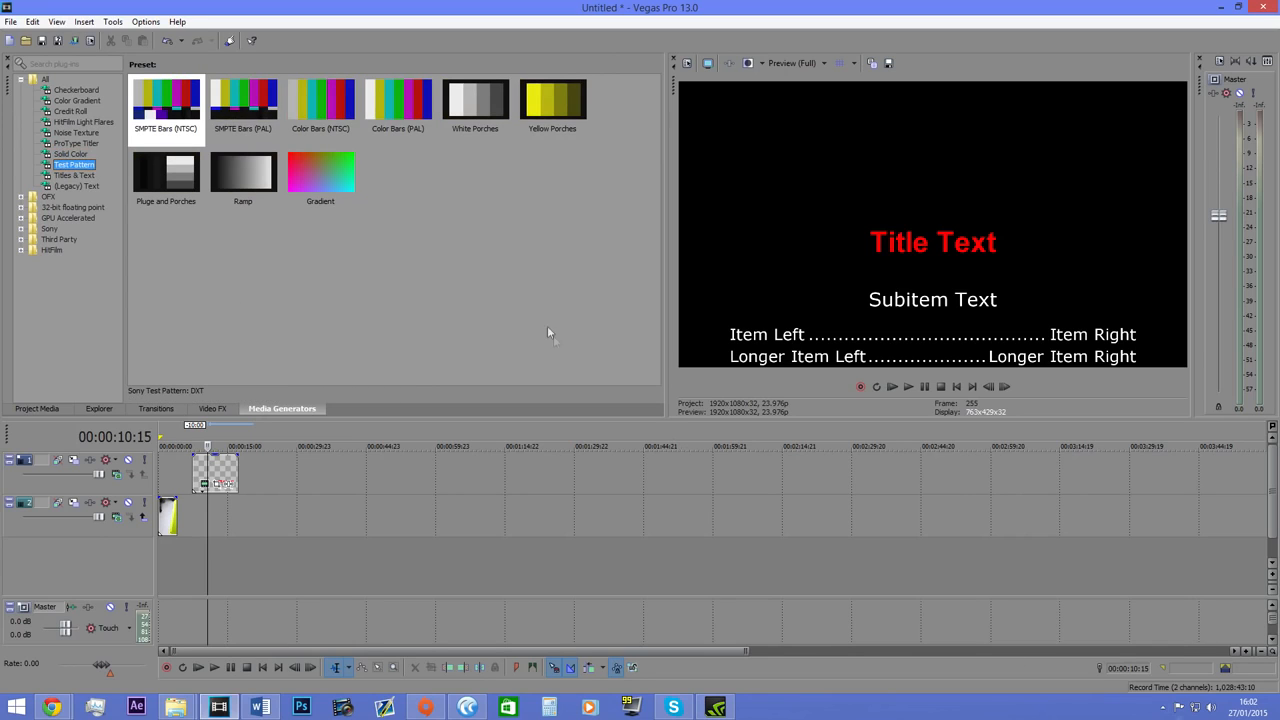
{"action": "left_click", "coordinate": [72, 154]}
Add the Test Pattern preset "Color Bars (NTSC)" to the top video track, after the credit roll.
{"action": "left_click", "coordinate": [80, 165]}
{"action": "left_click", "coordinate": [322, 105]}
{"action": "left_click_drag", "start_coordinate": [322, 105], "coordinate": [294, 489]}
{"action": "left_click", "coordinate": [610, 190]}
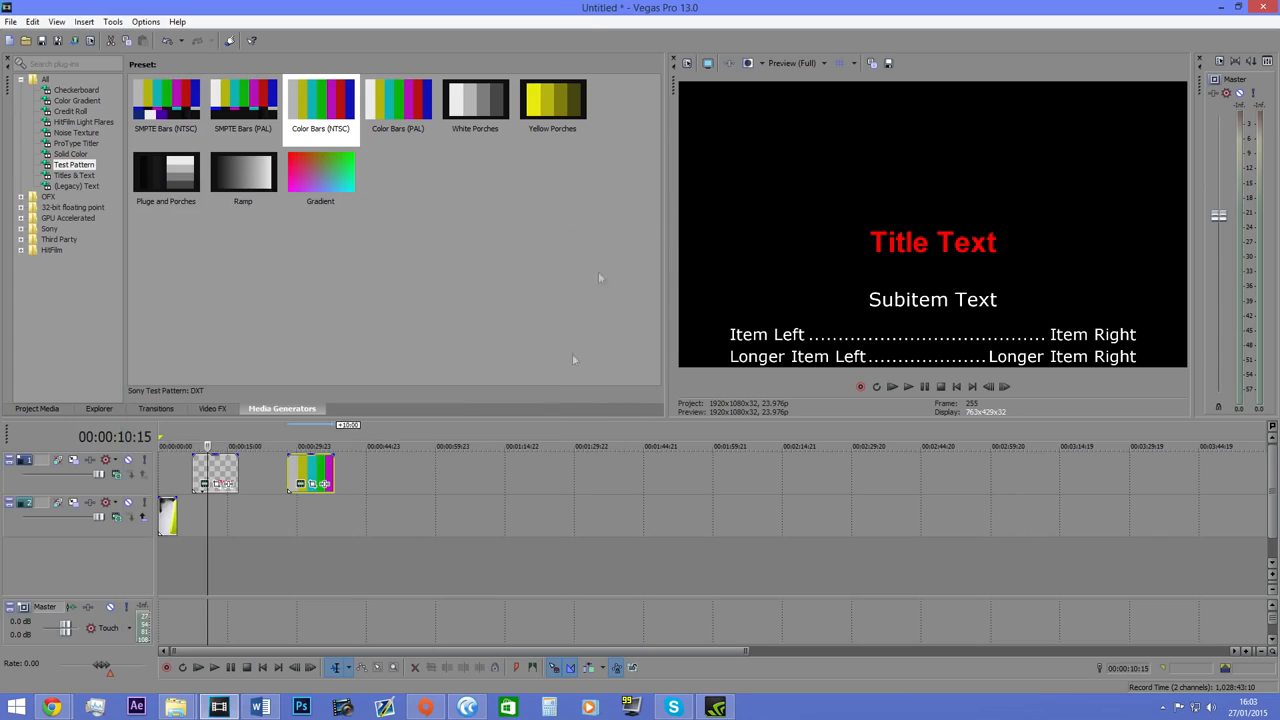
Preview the color bars event and delete it from the timeline.
{"action": "left_click", "coordinate": [310, 467]}
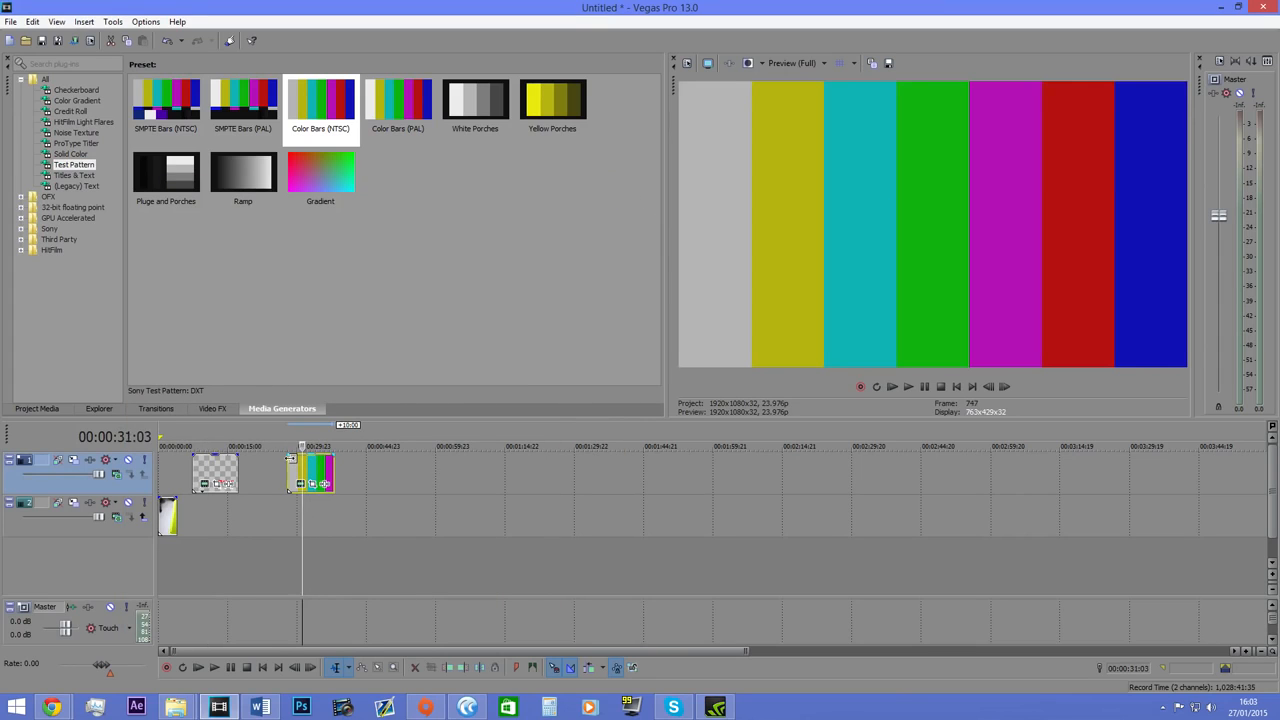
{"action": "left_click", "coordinate": [298, 468]}
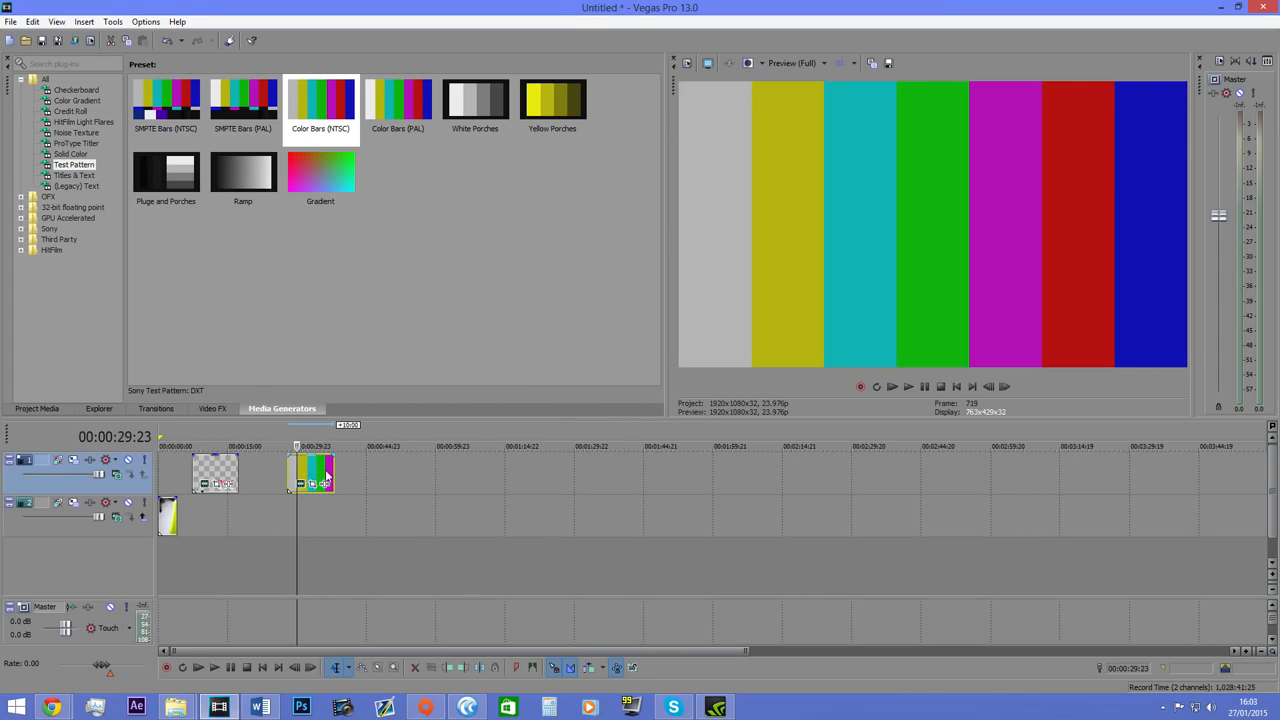
{"action": "key", "text": "Delete"}
{"action": "scroll", "coordinate": [415, 458], "scroll_direction": "down", "scroll_amount": 2}
{"action": "scroll", "coordinate": [415, 458], "scroll_direction": "up", "scroll_amount": 3}
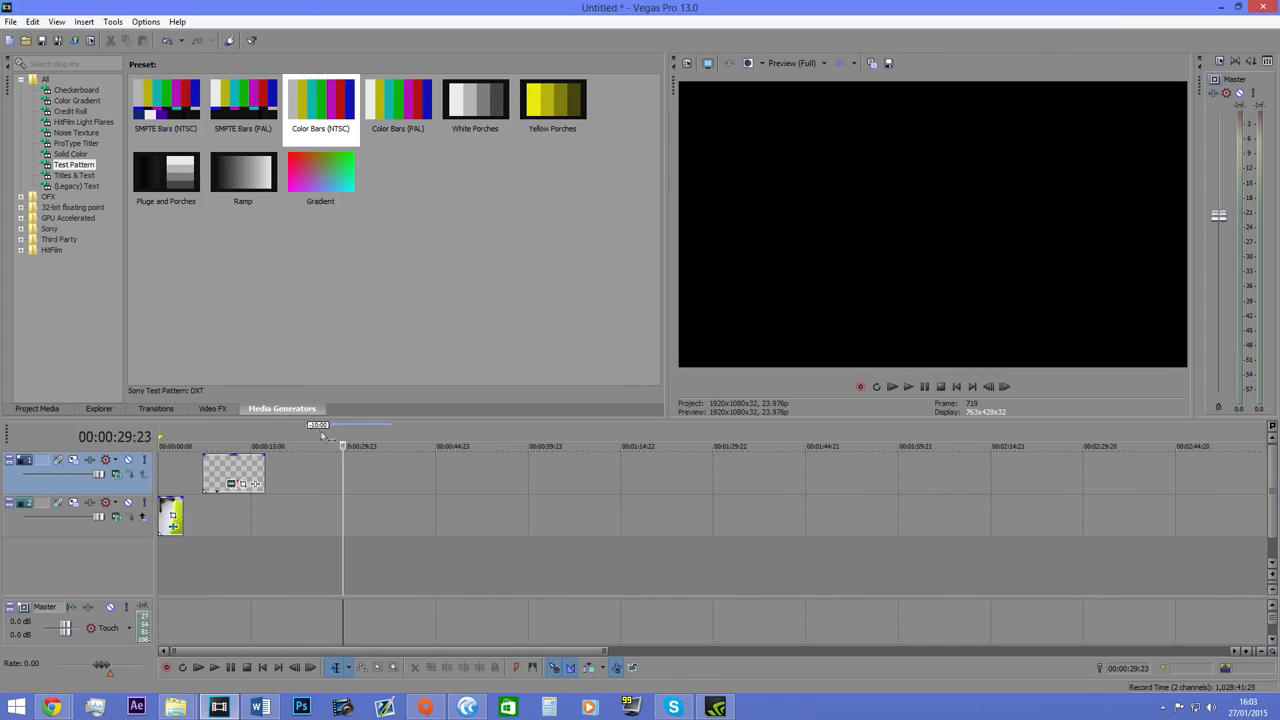
Add the Titles & Text preset "Action Flip" to the top video track, after the credit roll.
{"action": "left_click", "coordinate": [69, 176]}
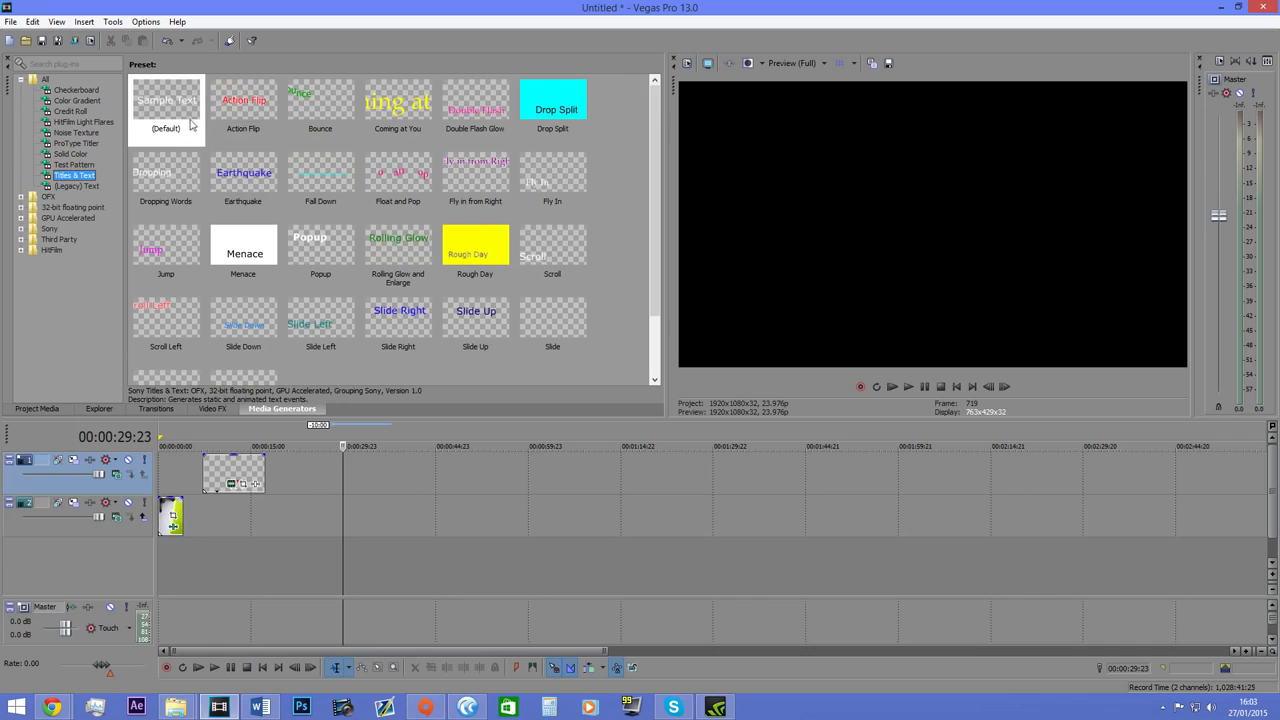
{"action": "left_click", "coordinate": [224, 410]}
{"action": "left_click", "coordinate": [284, 410]}
{"action": "left_click_drag", "start_coordinate": [240, 105], "coordinate": [334, 462]}
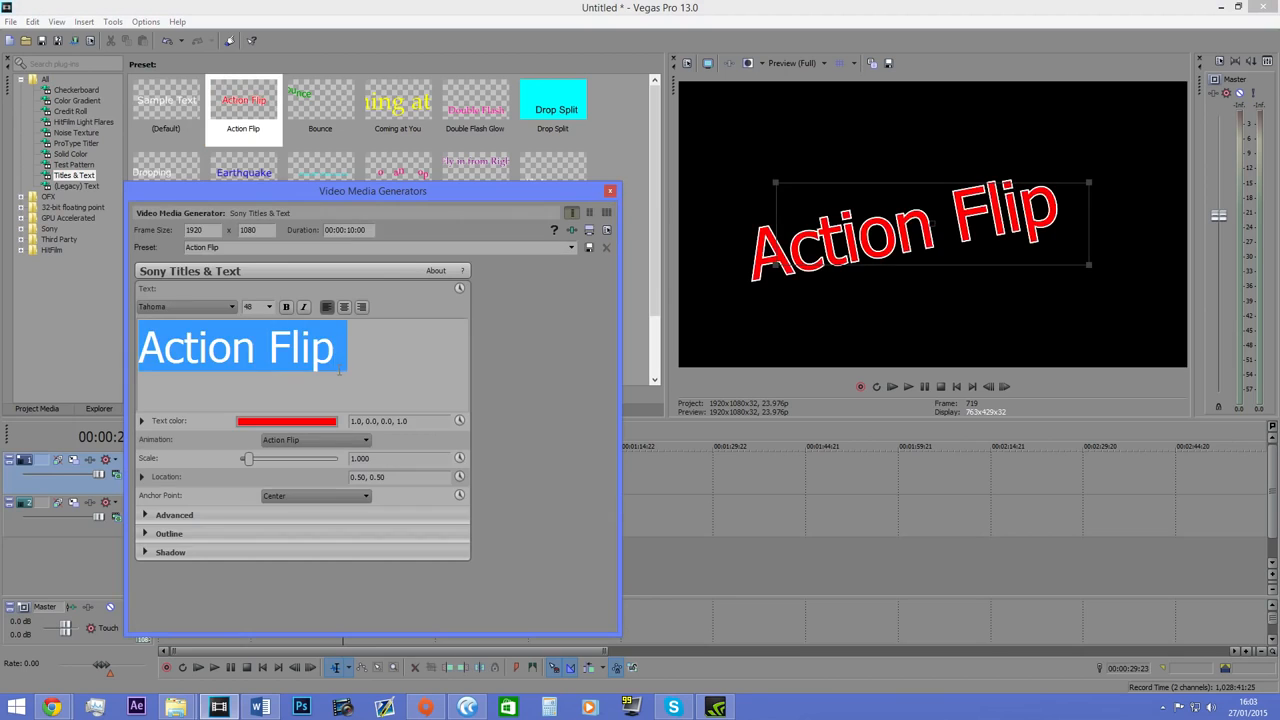
Replace the title's text with "Sony Vegas" and close its generator settings.
{"action": "type", "text": "Somn"}
{"action": "key", "text": "BackSpace"}
{"action": "key", "text": "BackSpace"}
{"action": "type", "text": "ny Vegas"}
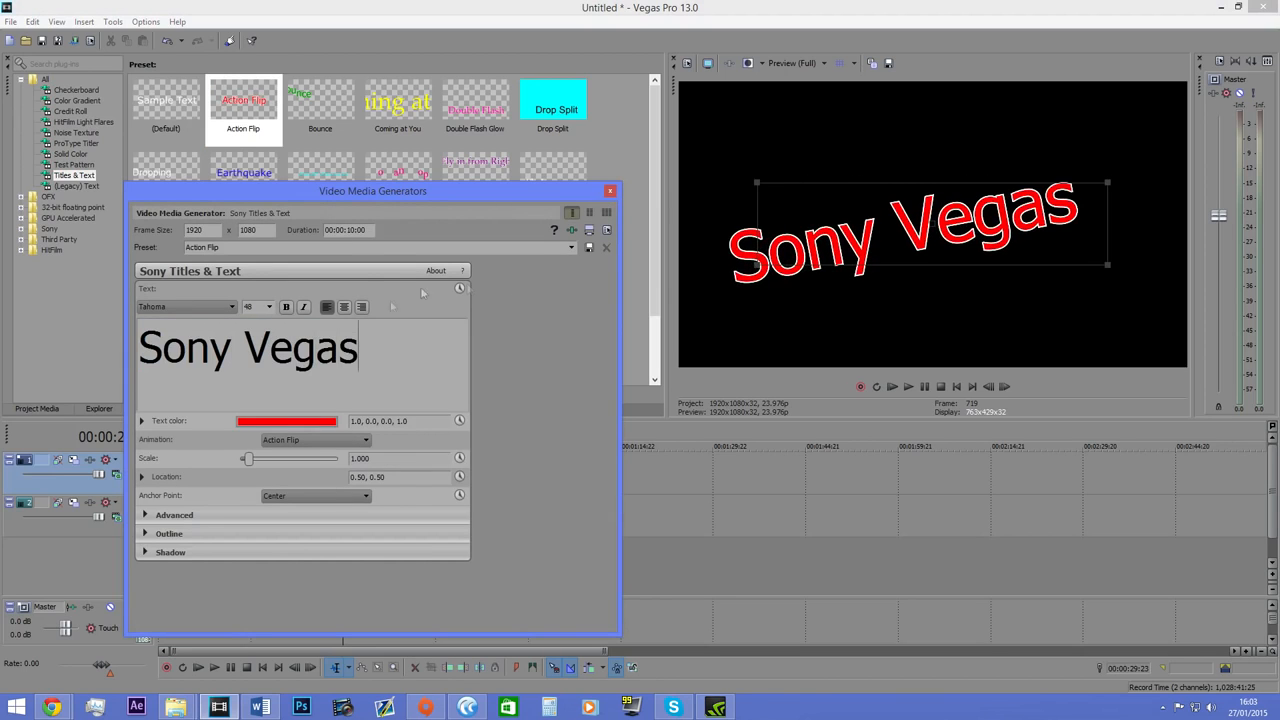
{"action": "left_click", "coordinate": [610, 191]}
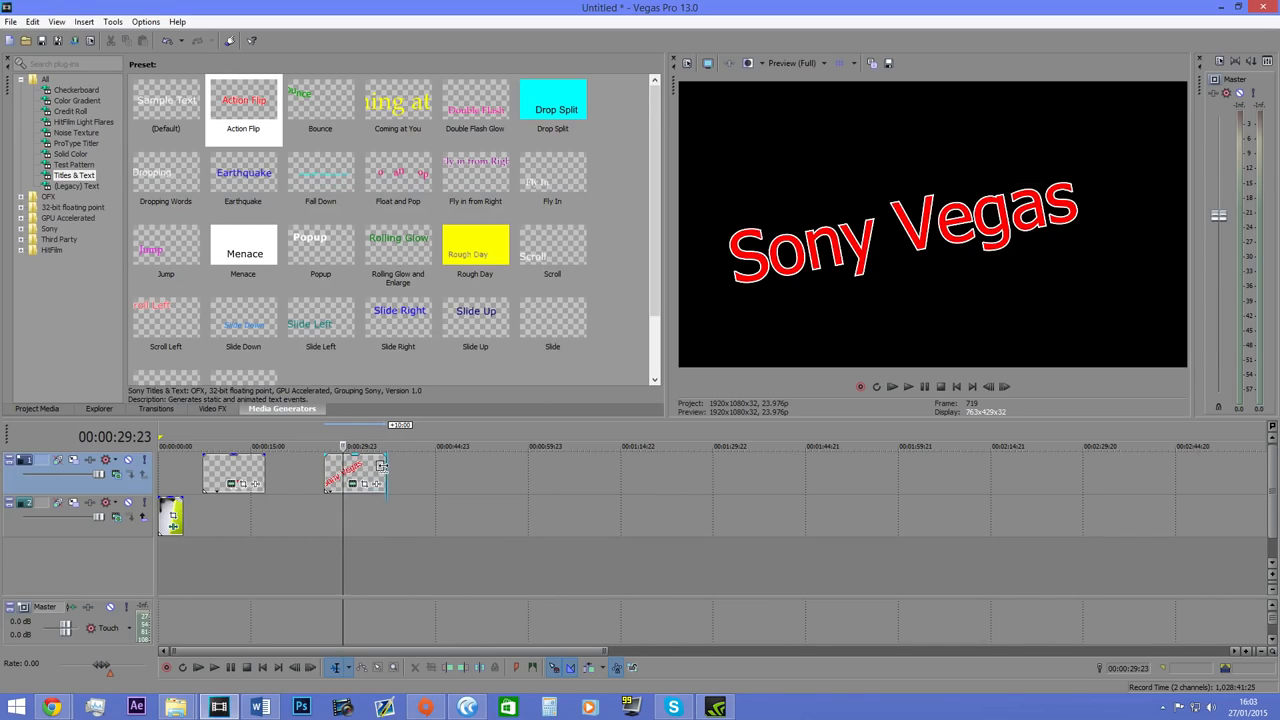
Shorten the Sony Vegas title to about 2.5 seconds and play back its animation from the start.
{"action": "left_click_drag", "start_coordinate": [381, 466], "coordinate": [340, 470]}
{"action": "left_click", "coordinate": [305, 479]}
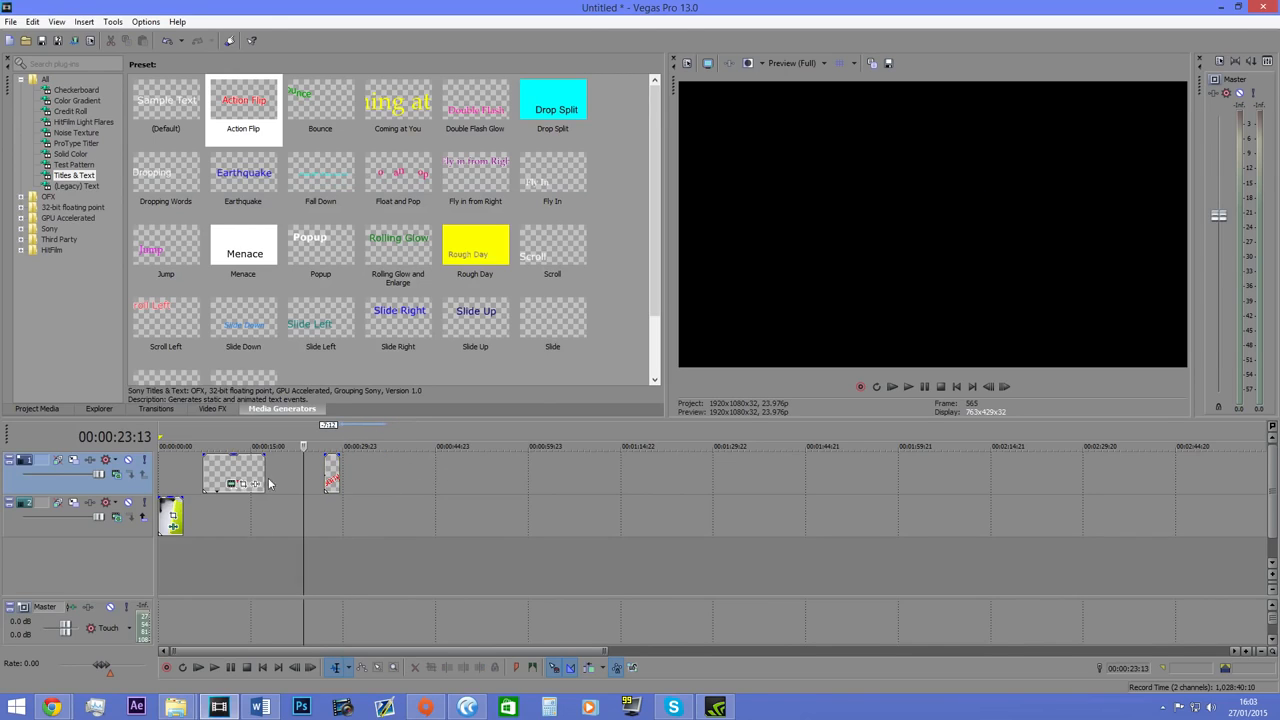
{"action": "left_click", "coordinate": [326, 470]}
{"action": "left_click", "coordinate": [907, 387]}
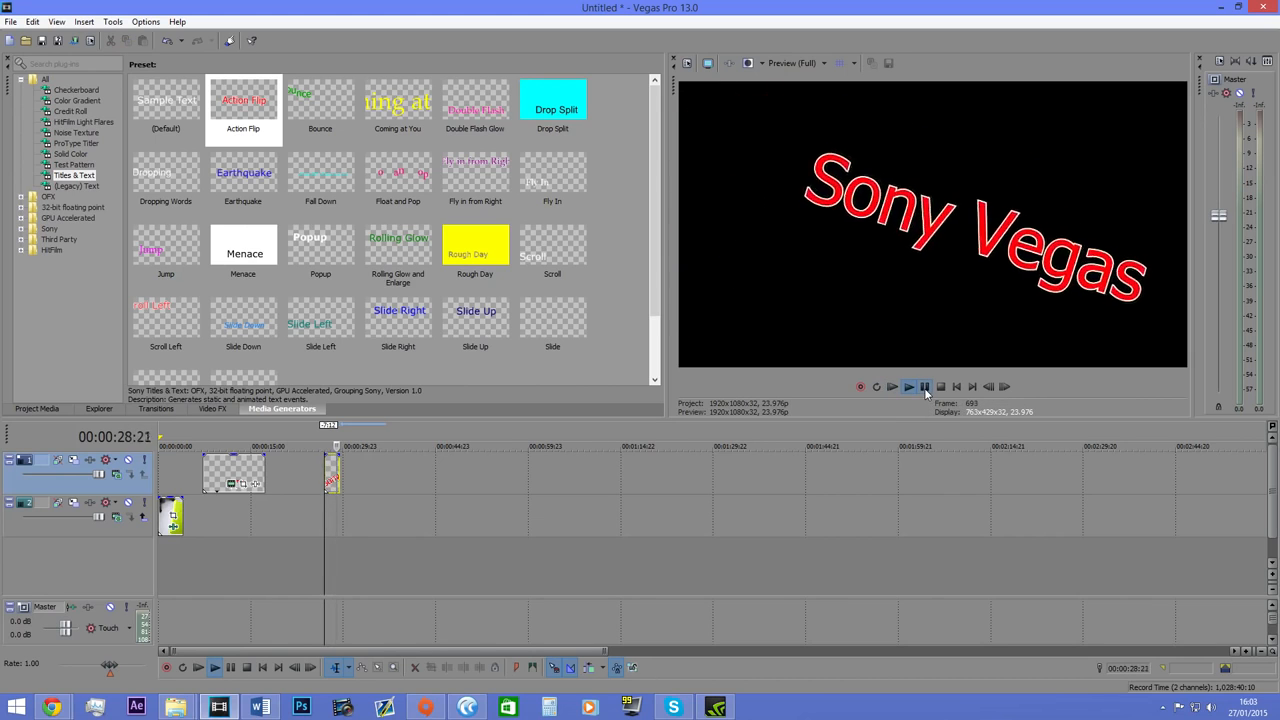
{"action": "left_click", "coordinate": [925, 387]}
Delete the Sony Vegas title from the timeline.
{"action": "scroll", "coordinate": [564, 492], "scroll_direction": "up", "scroll_amount": 5}
{"action": "left_click", "coordinate": [625, 479]}
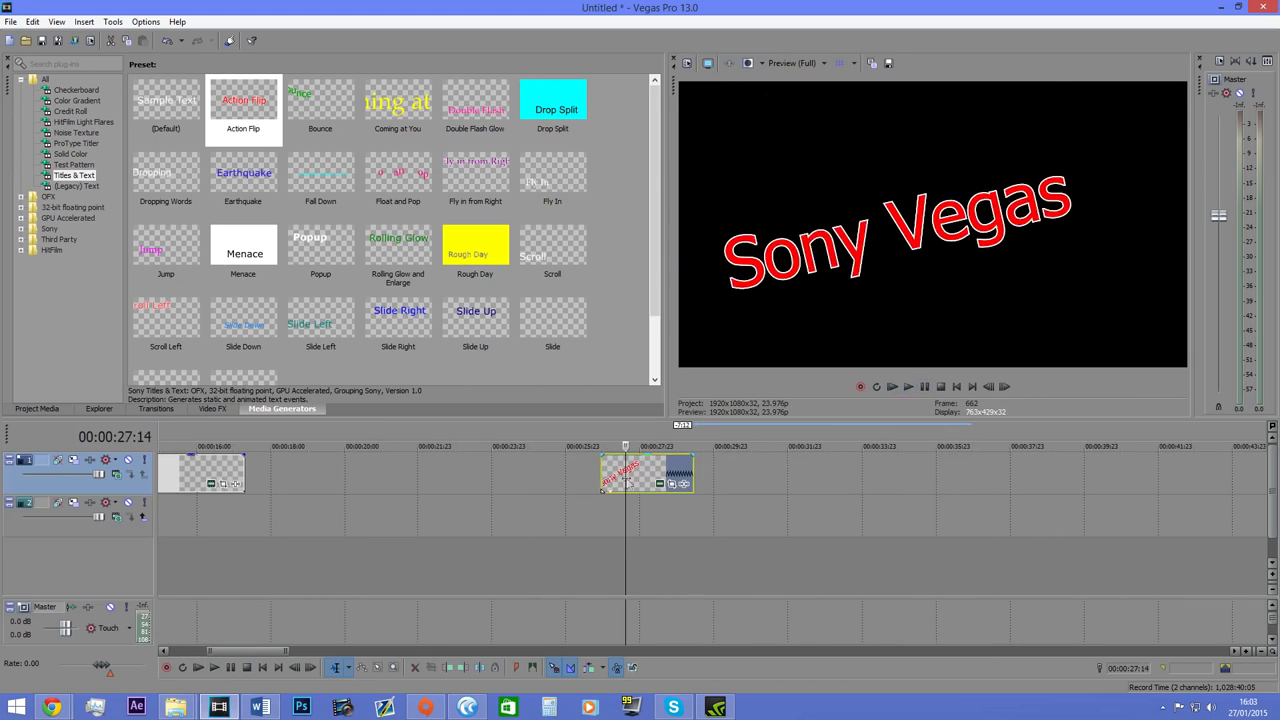
{"action": "key", "text": "Delete"}
Look through the remaining Titles & Text presets to the end of the list.
{"action": "scroll", "coordinate": [691, 525], "scroll_direction": "down", "scroll_amount": 1}
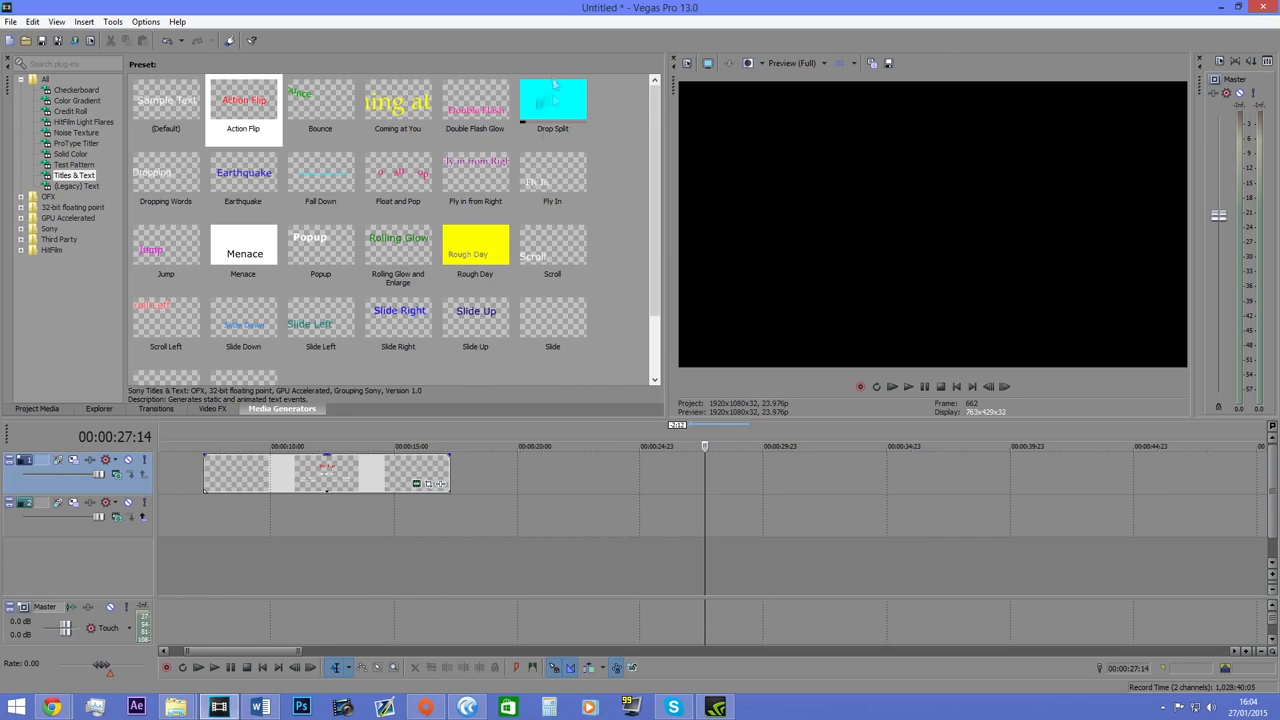
{"action": "double_click", "coordinate": [480, 255]}
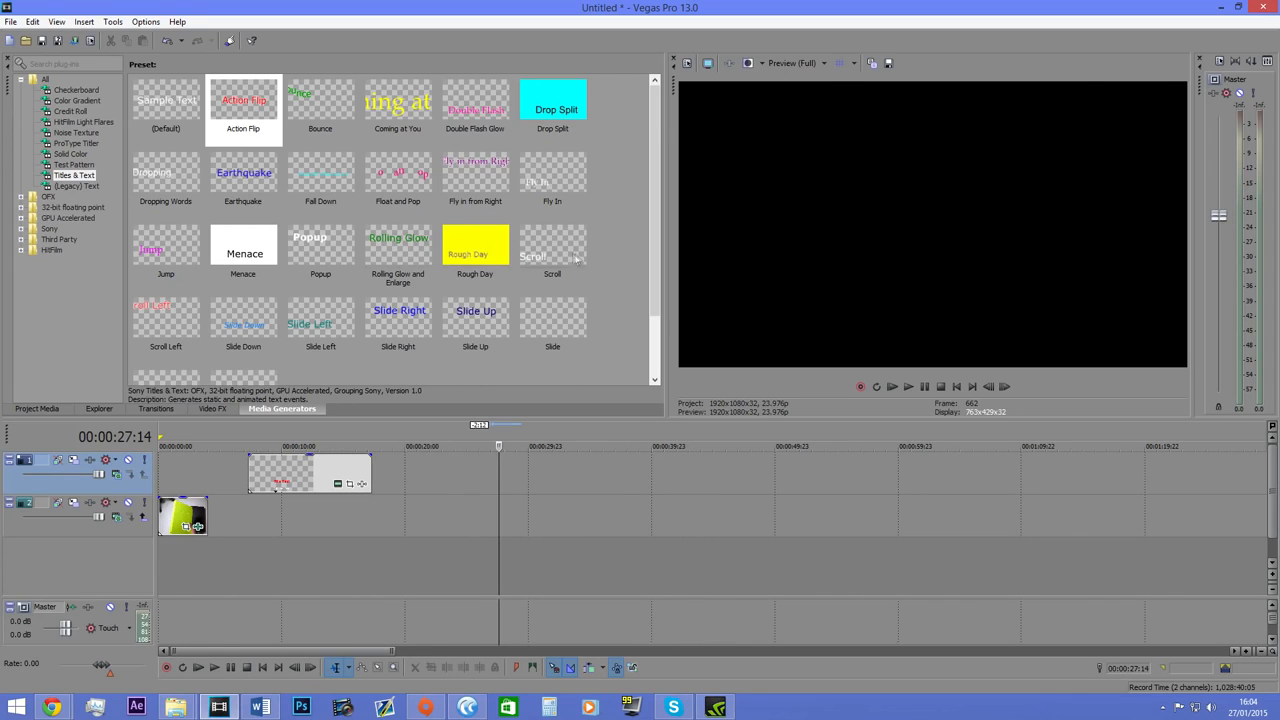
{"action": "left_click_drag", "start_coordinate": [656, 254], "coordinate": [655, 349]}
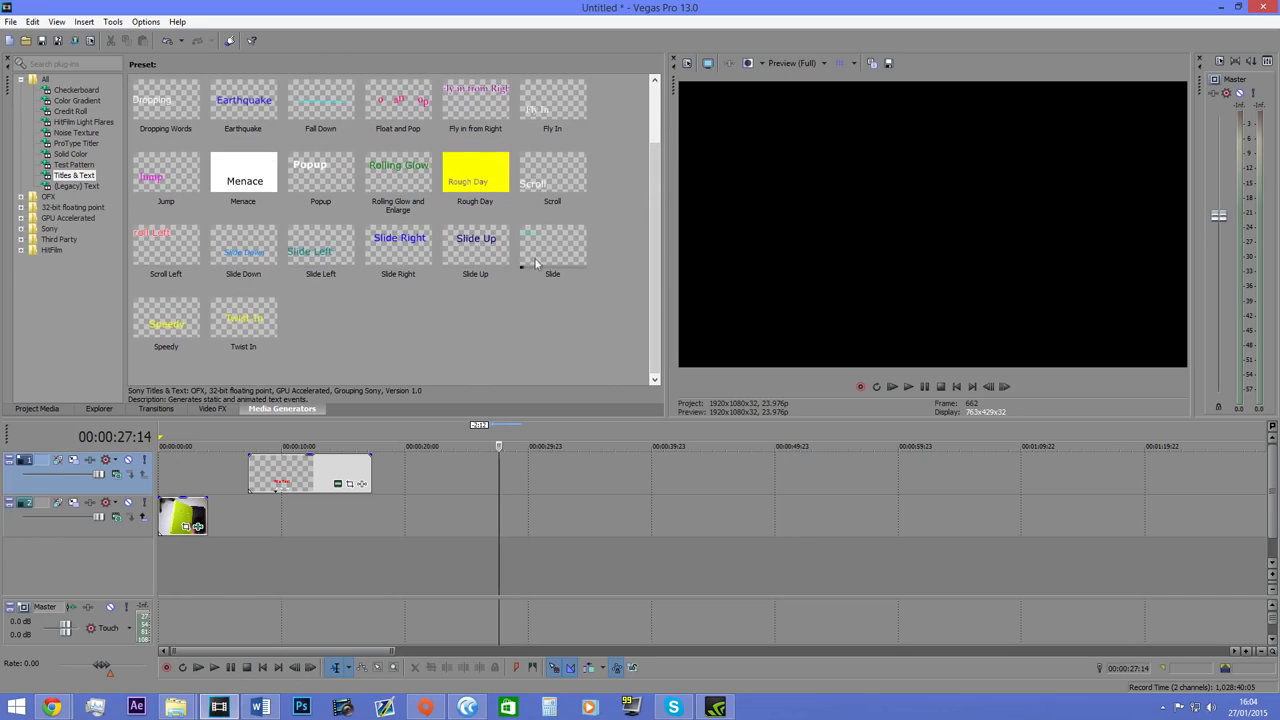
Add a Titles & Text event with the Rolling Glow and Enlarge preset to the upper track and close its generator settings.
{"action": "scroll", "coordinate": [653, 295], "scroll_direction": "up", "scroll_amount": 2}
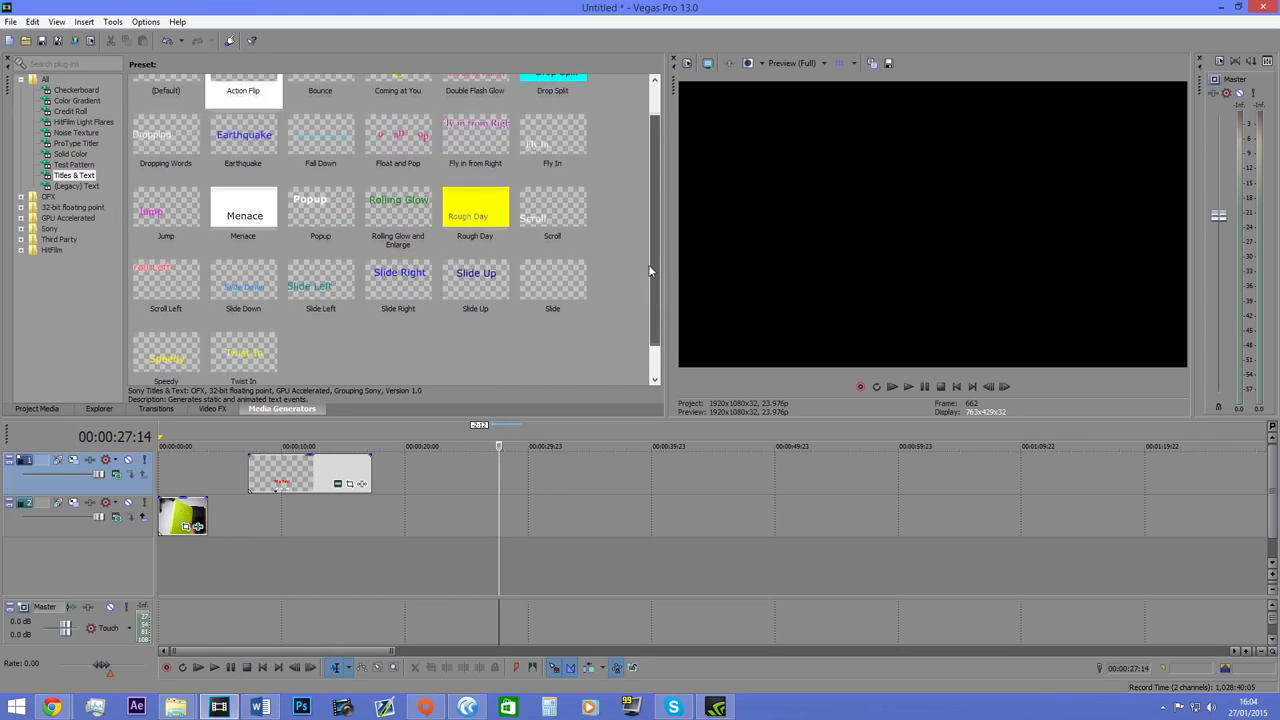
{"action": "left_click_drag", "start_coordinate": [398, 250], "coordinate": [457, 477]}
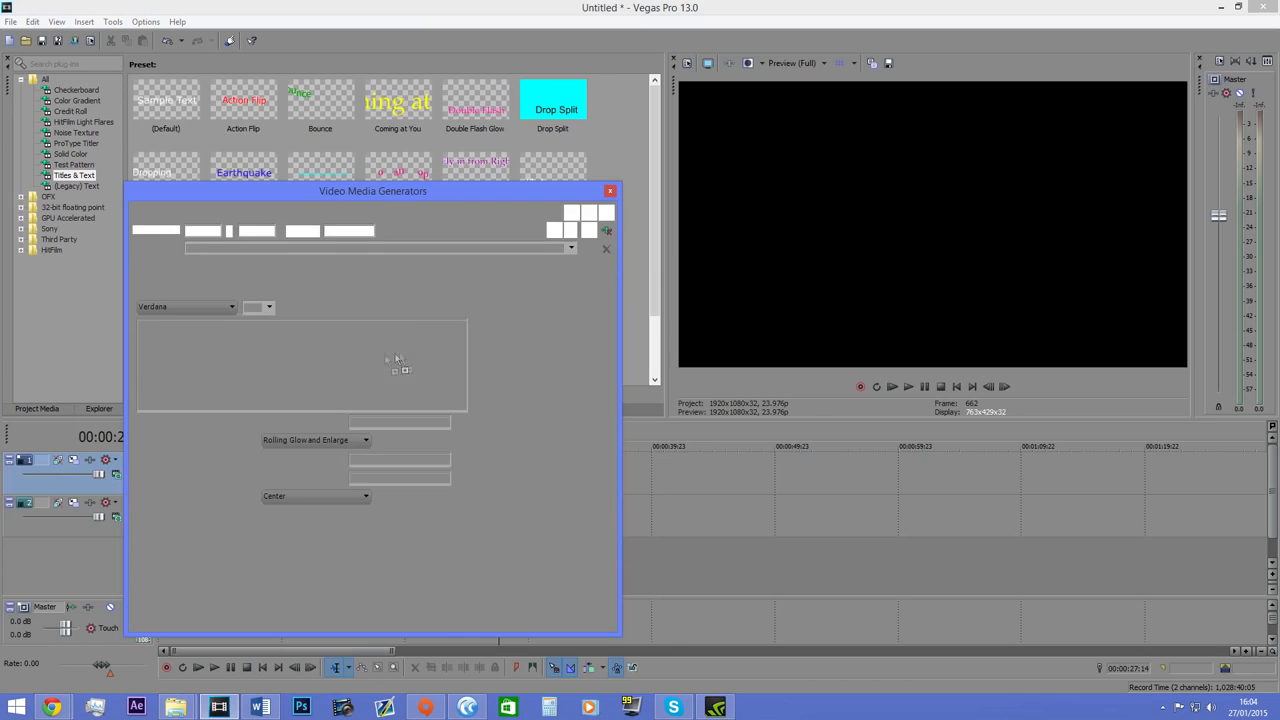
{"action": "double_click", "coordinate": [332, 357]}
{"action": "left_click", "coordinate": [331, 357]}
{"action": "double_click", "coordinate": [331, 357]}
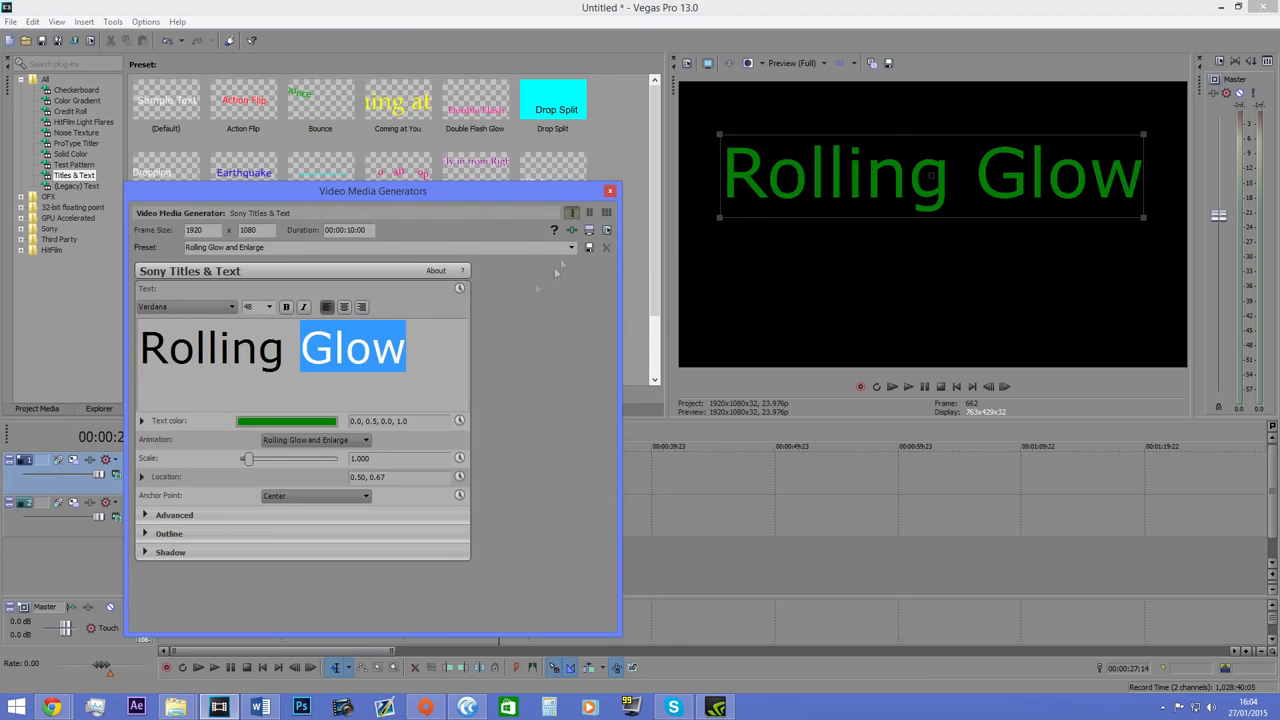
{"action": "left_click", "coordinate": [609, 192]}
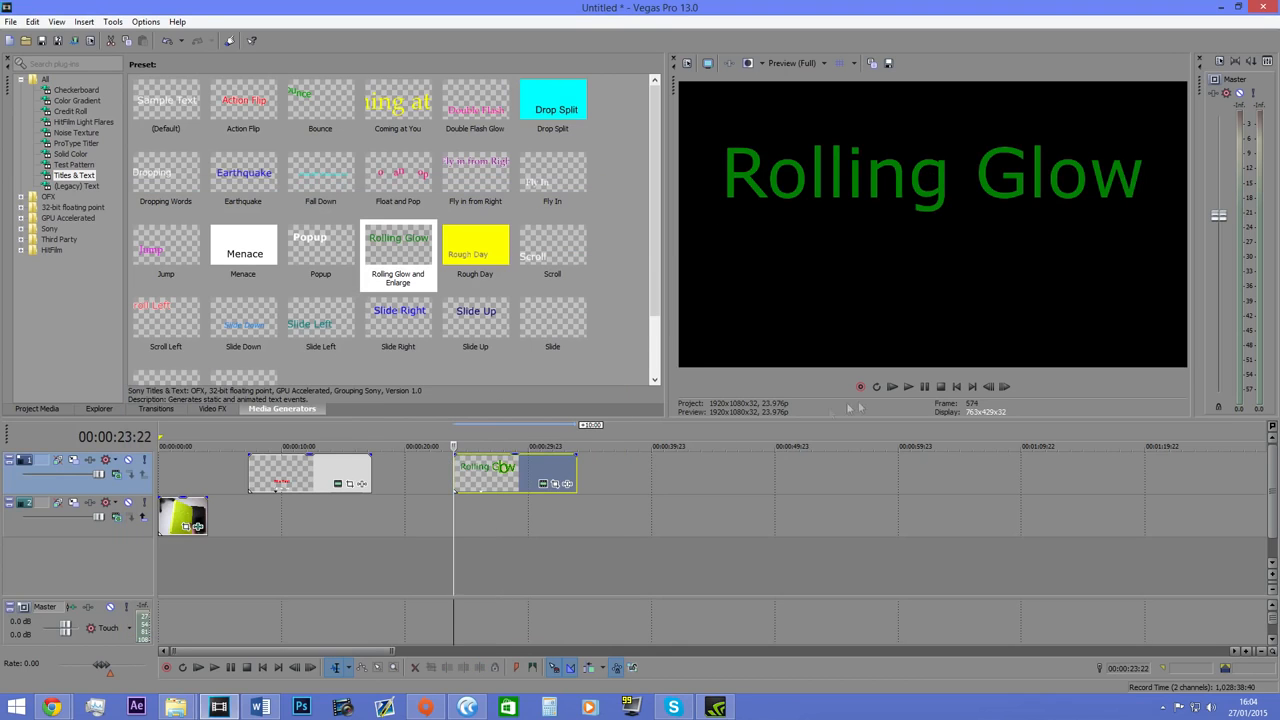
Play back the Rolling Glow title's animation and delete the title from the timeline.
{"action": "left_click", "coordinate": [925, 388]}
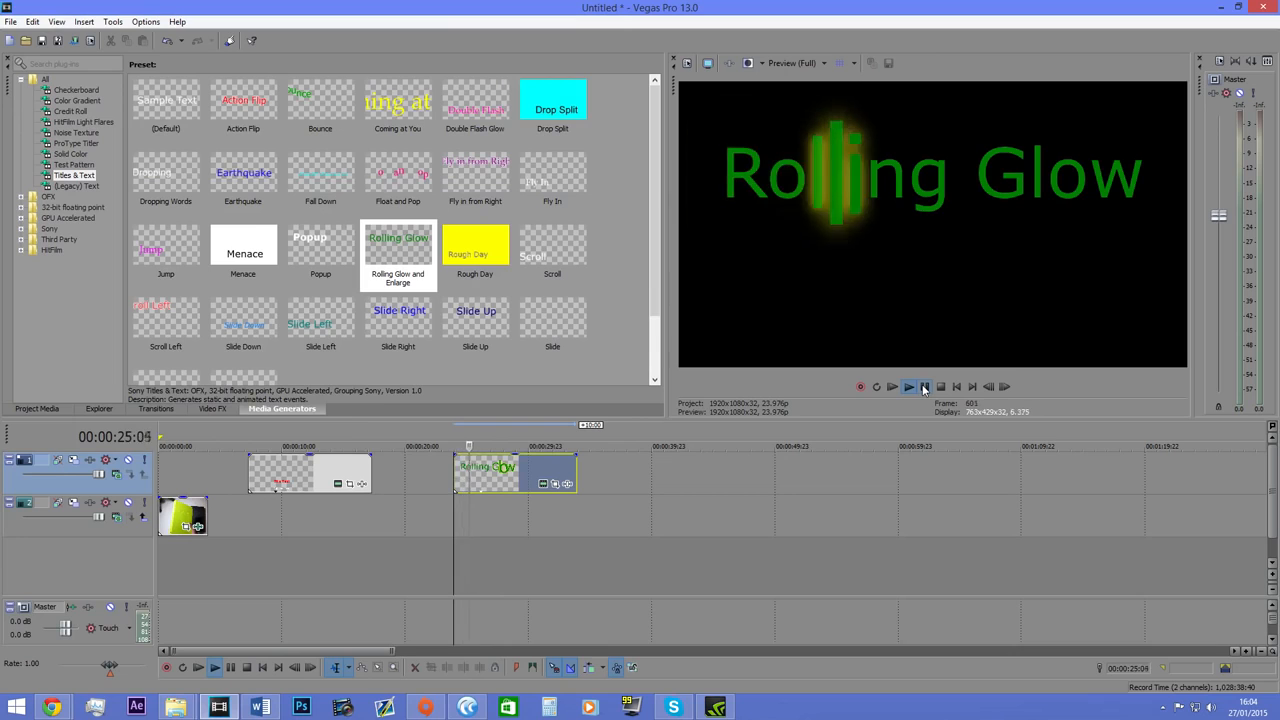
{"action": "left_click", "coordinate": [925, 387]}
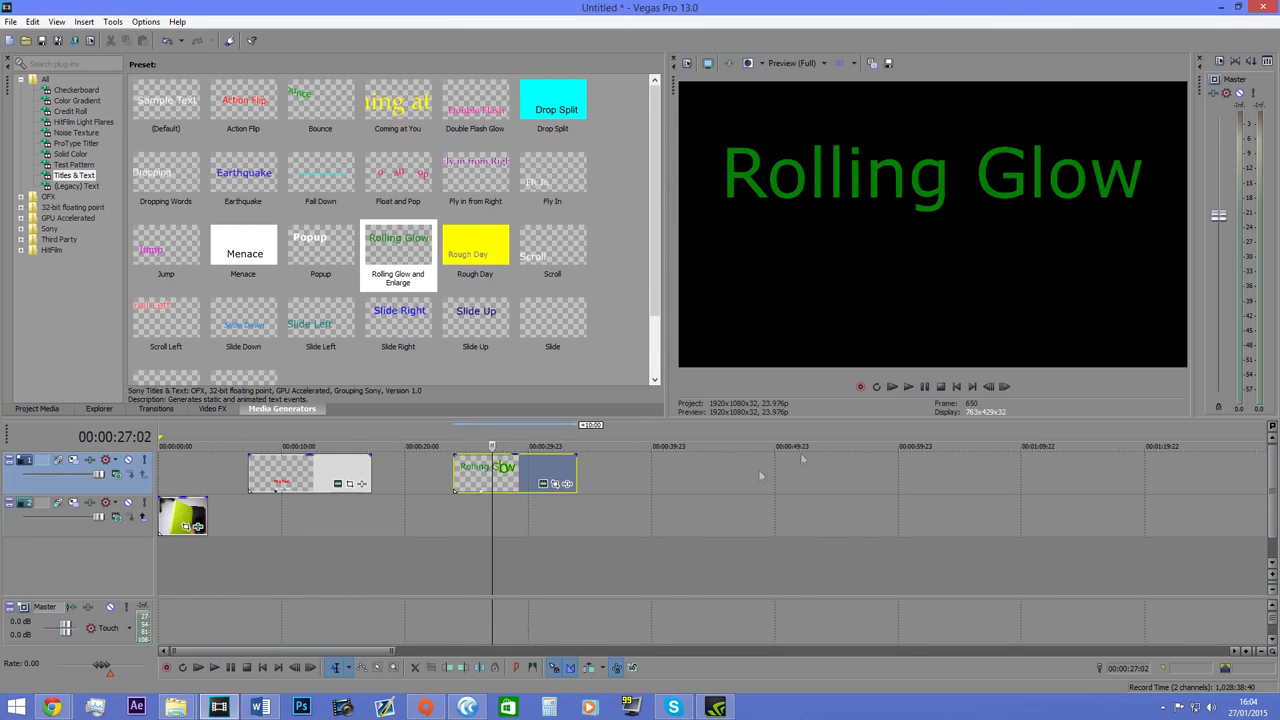
{"action": "key", "text": "Delete"}
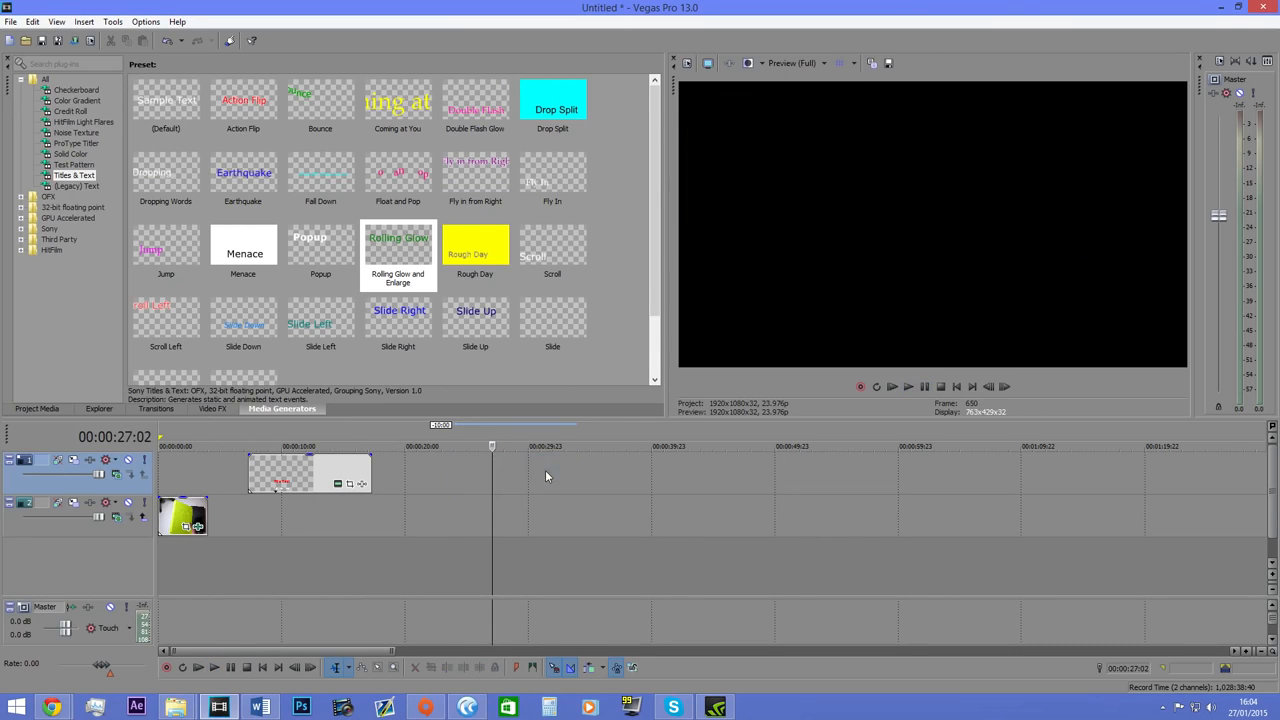
Place a (Legacy) Text title with the Heavy Outline preset on the upper track, preview it and delete it.
{"action": "scroll", "coordinate": [464, 479], "scroll_direction": "down", "scroll_amount": 8}
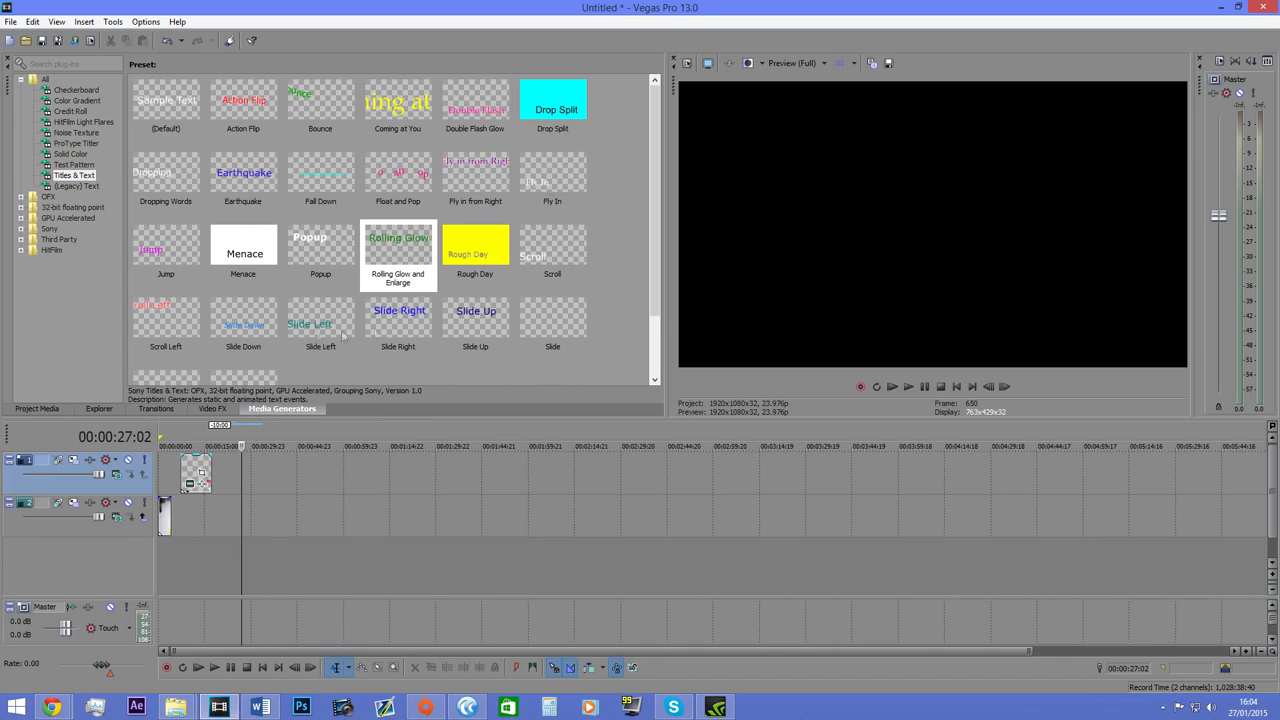
{"action": "left_click", "coordinate": [78, 186]}
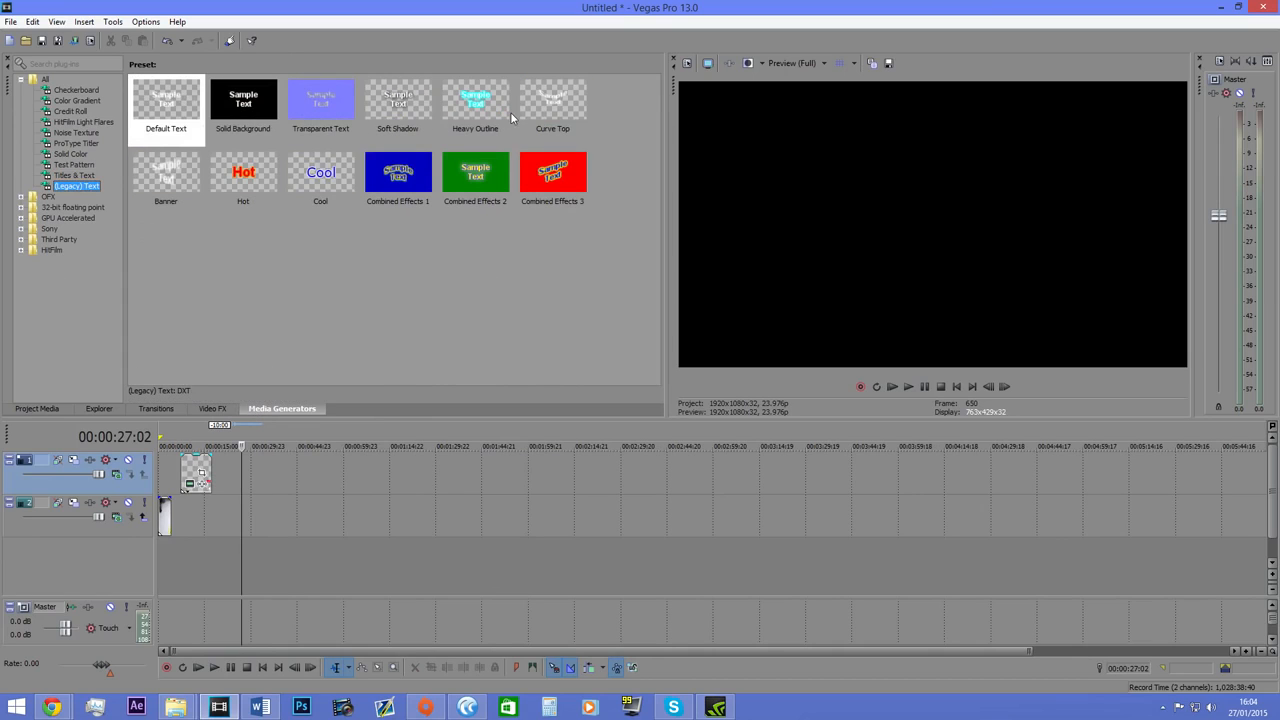
{"action": "left_click_drag", "start_coordinate": [487, 113], "coordinate": [308, 471]}
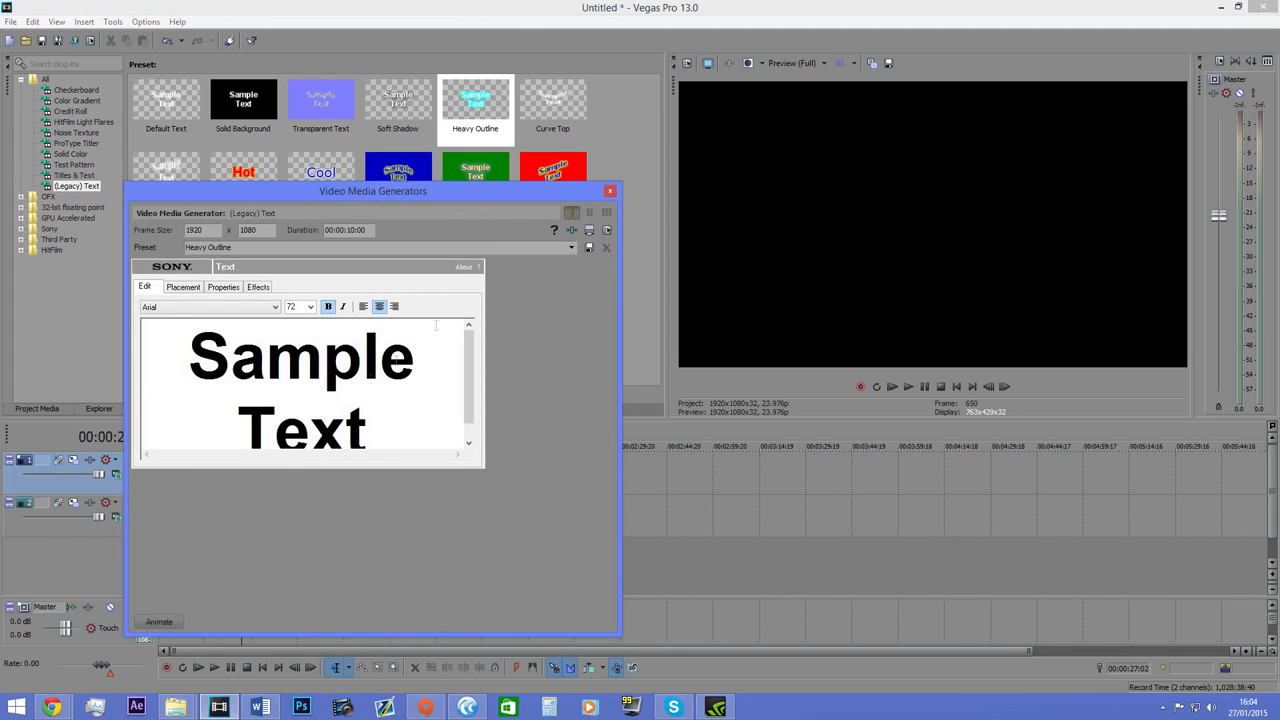
{"action": "left_click", "coordinate": [610, 190]}
{"action": "left_click", "coordinate": [316, 470]}
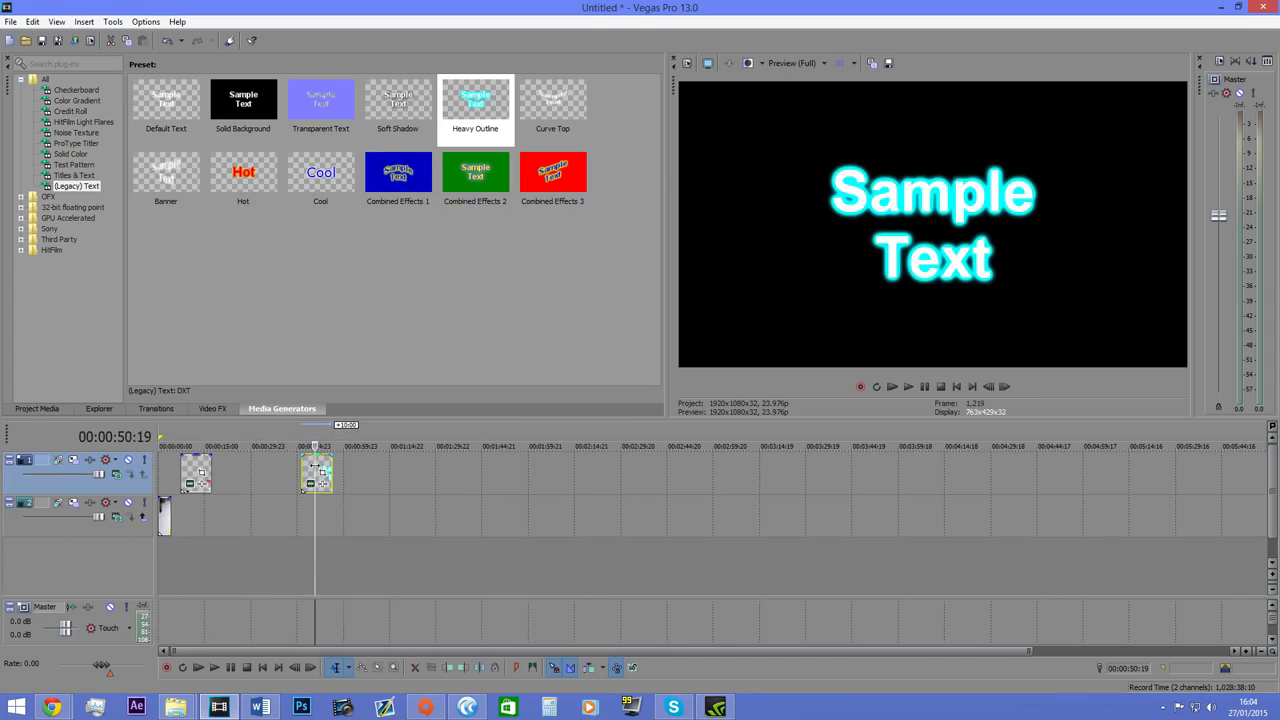
{"action": "key", "text": "Delete"}
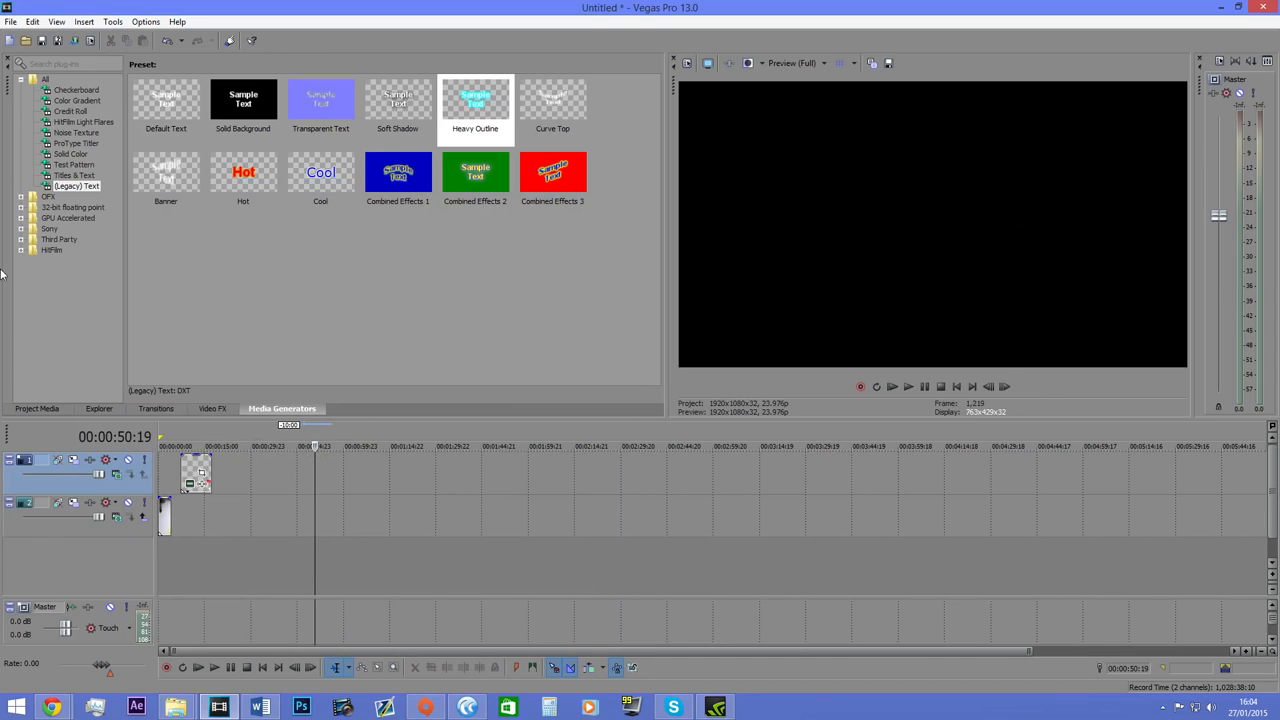
Place a (Legacy) Text title with the Banner preset on the upper track, close its settings and remove it.
{"action": "left_click_drag", "start_coordinate": [168, 172], "coordinate": [272, 414]}
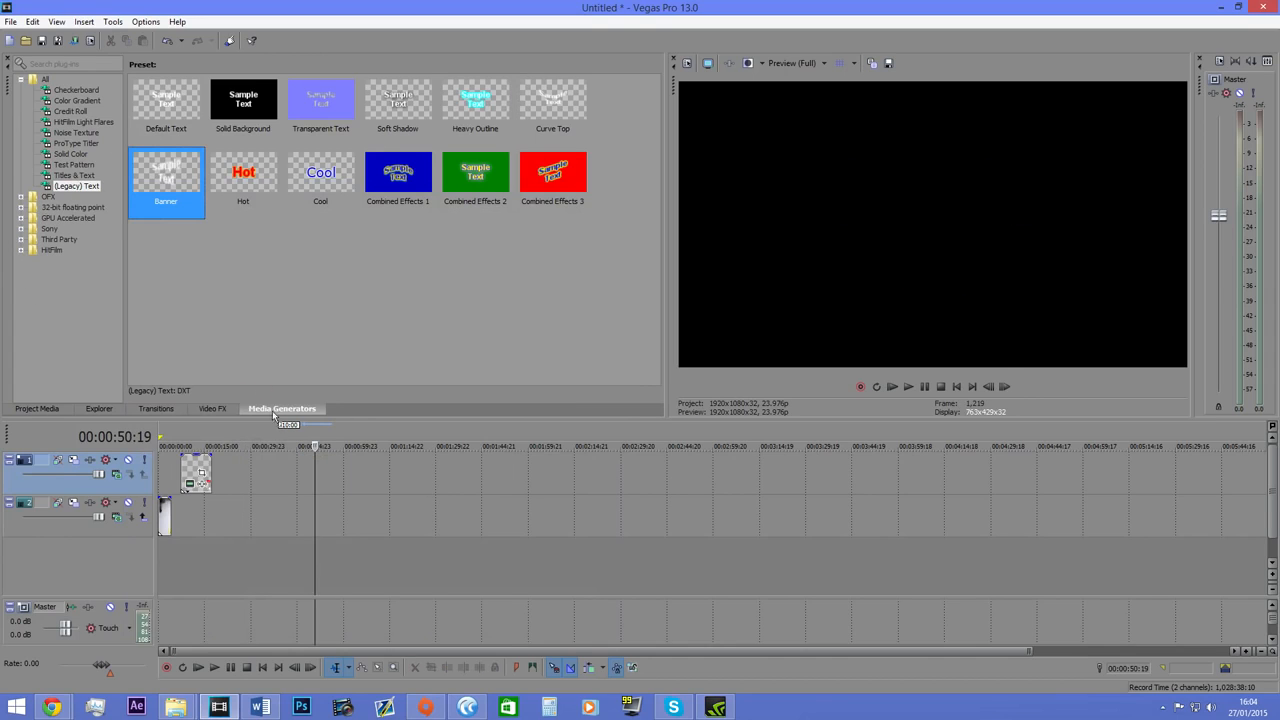
{"action": "left_click_drag", "start_coordinate": [308, 487], "coordinate": [309, 477]}
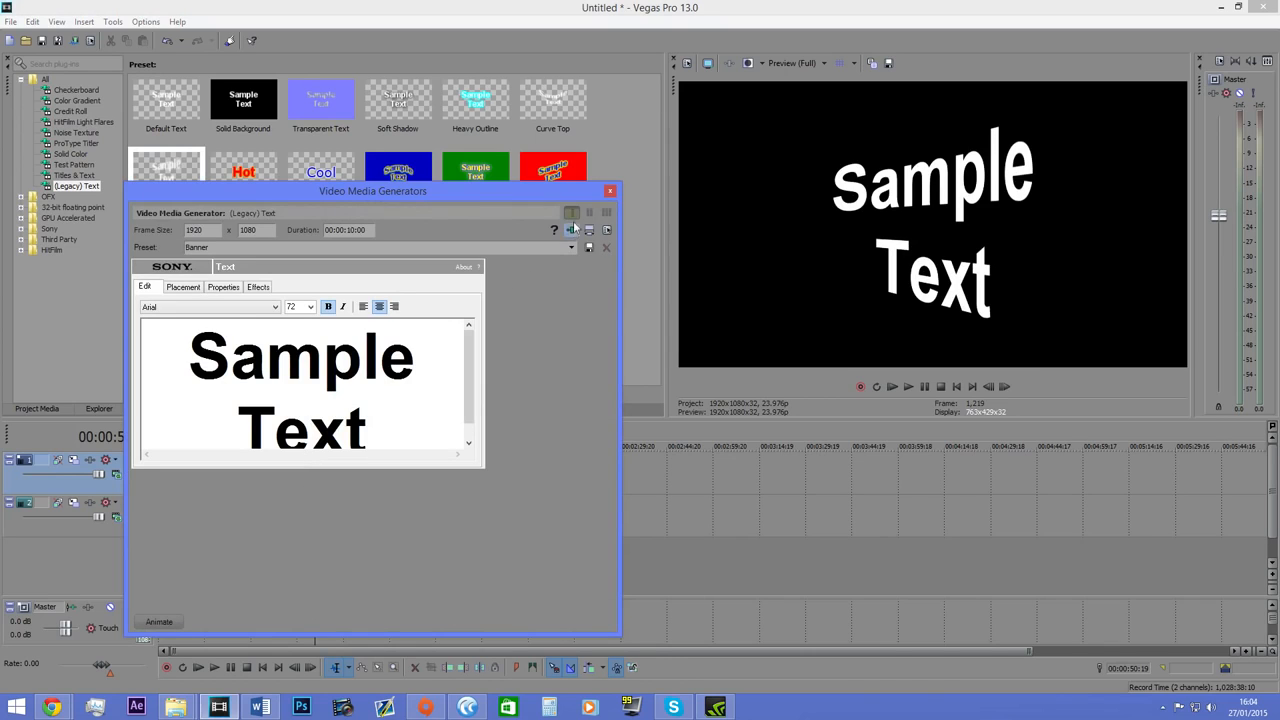
{"action": "left_click", "coordinate": [610, 190]}
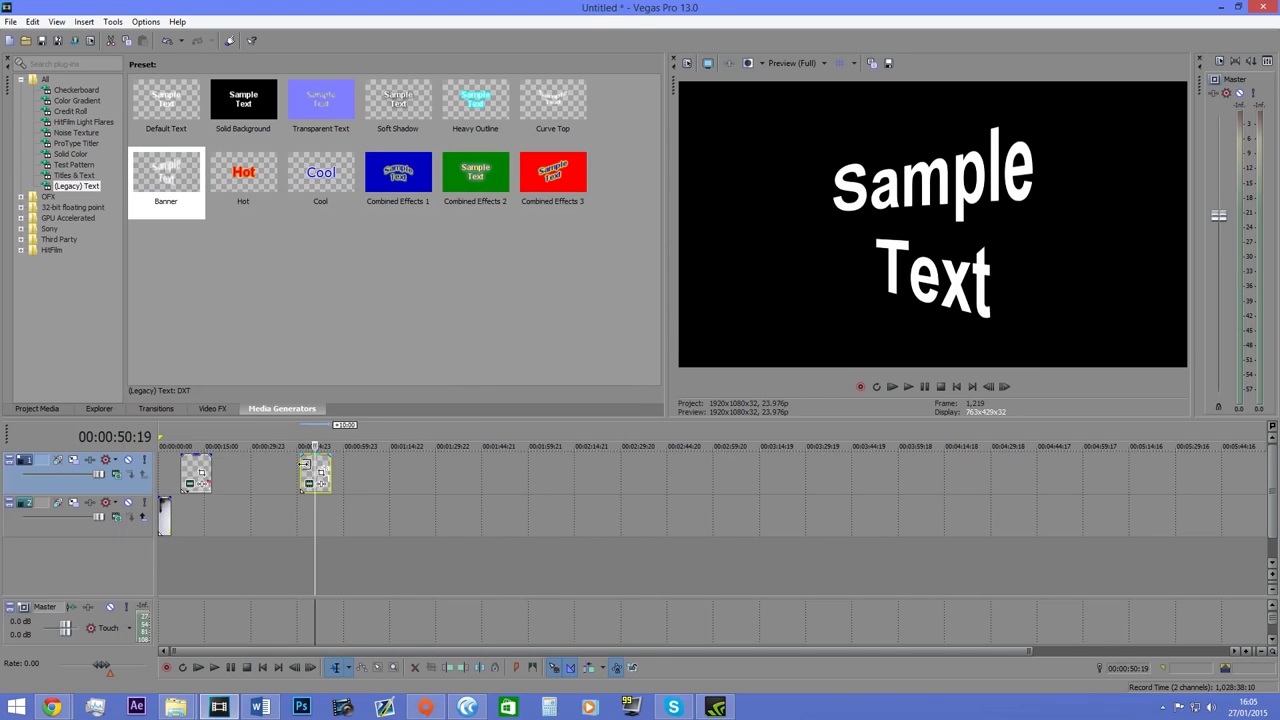
Look through the generators grouped under OFX, including Titles & Text.
{"action": "left_click", "coordinate": [48, 198]}
{"action": "left_click", "coordinate": [23, 199]}
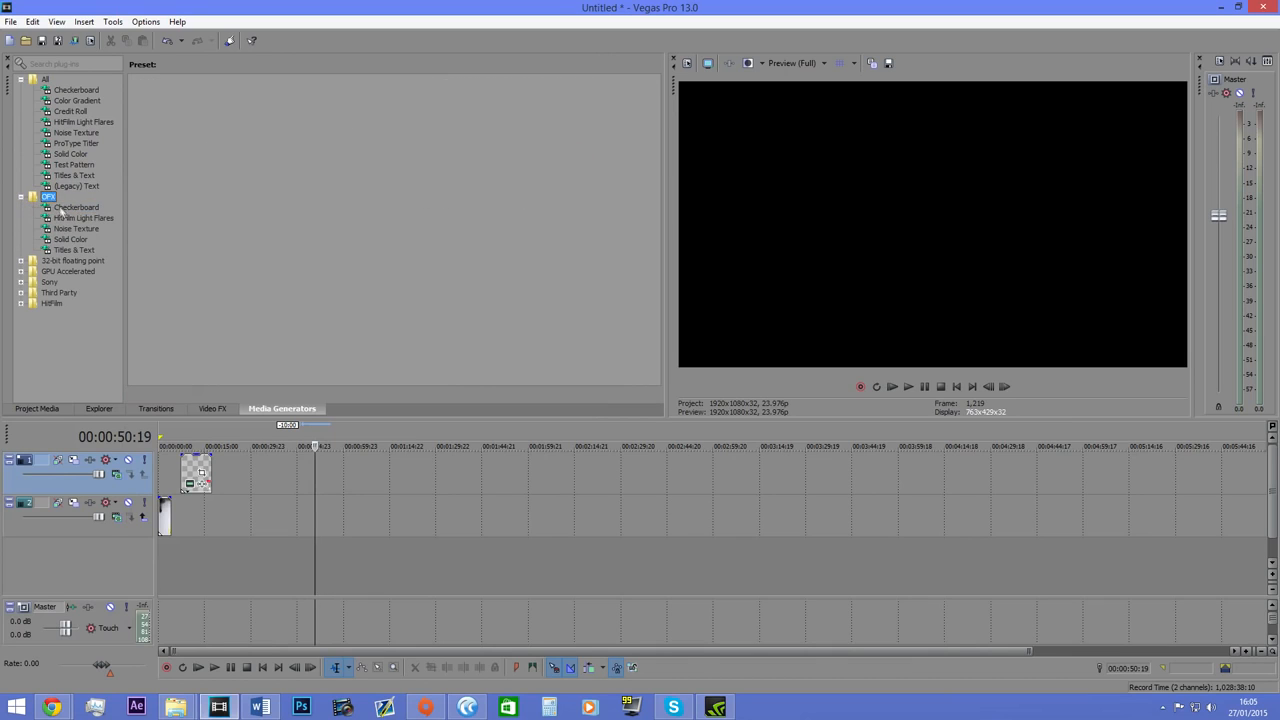
{"action": "left_click", "coordinate": [68, 219]}
{"action": "left_click", "coordinate": [77, 230]}
{"action": "left_click", "coordinate": [86, 250]}
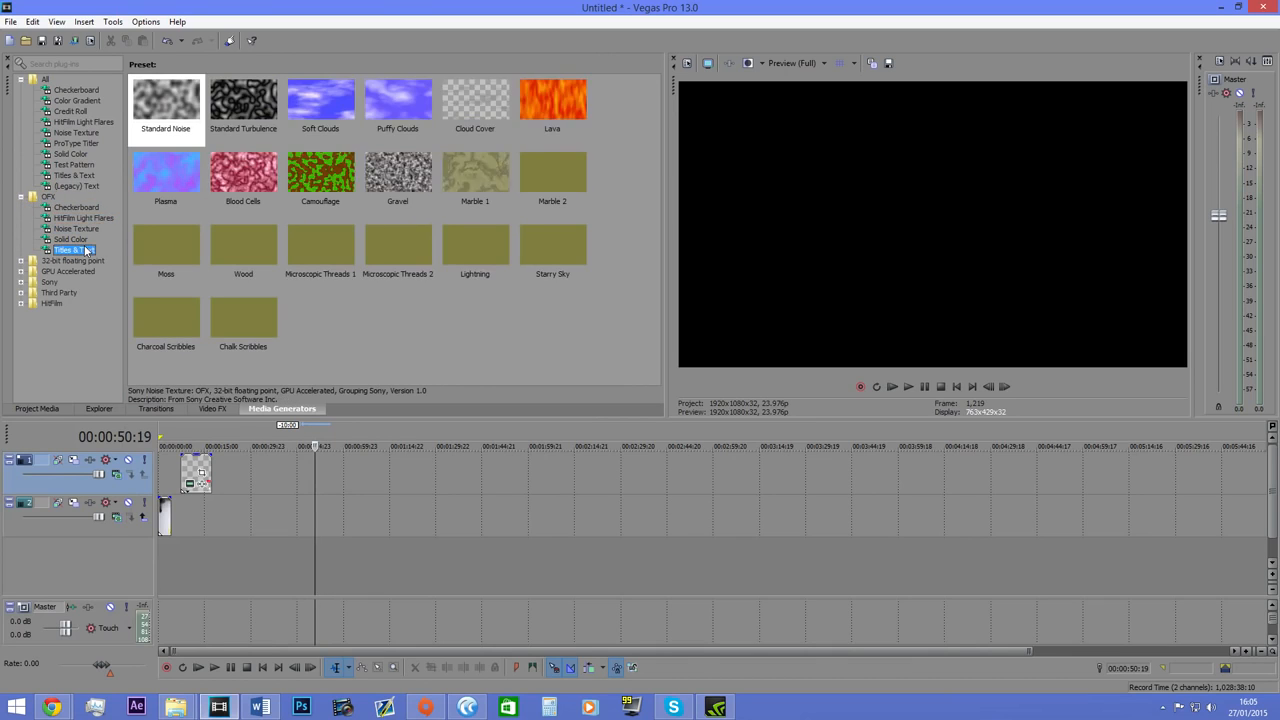
{"action": "left_click", "coordinate": [20, 199]}
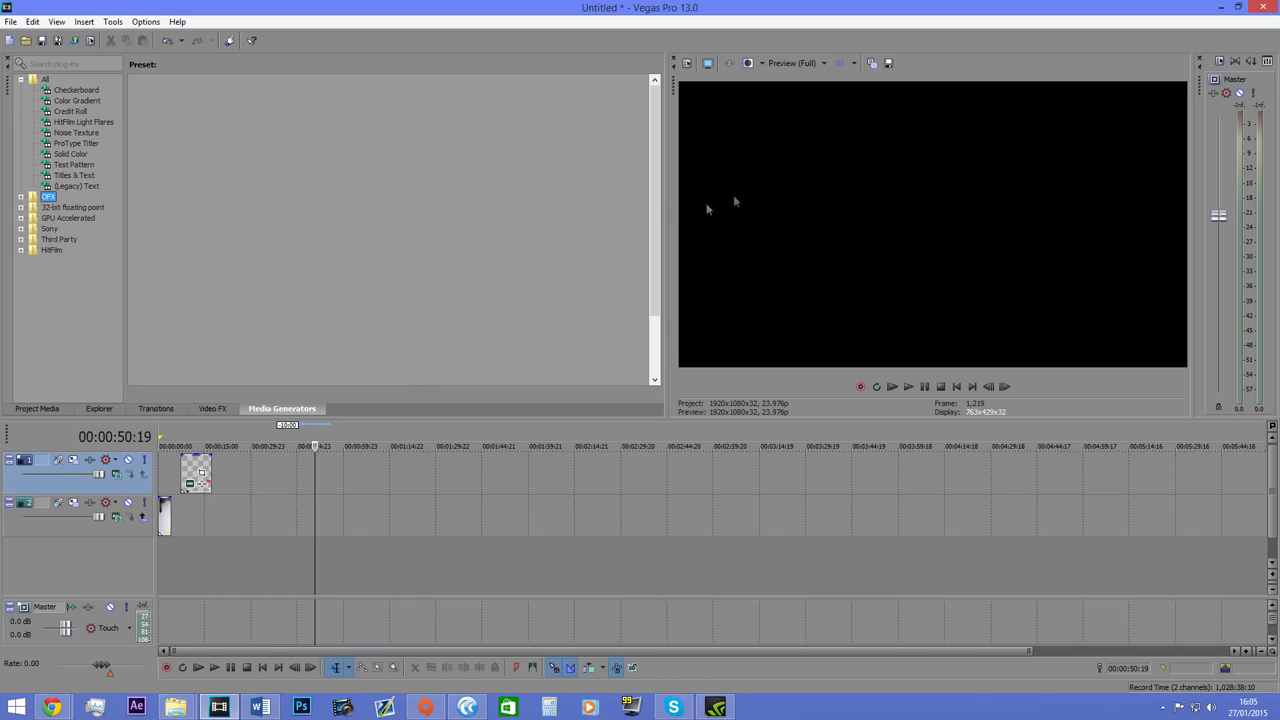
Show the video effects and widen the video preview area at the effects list's expense.
{"action": "left_click", "coordinate": [205, 408]}
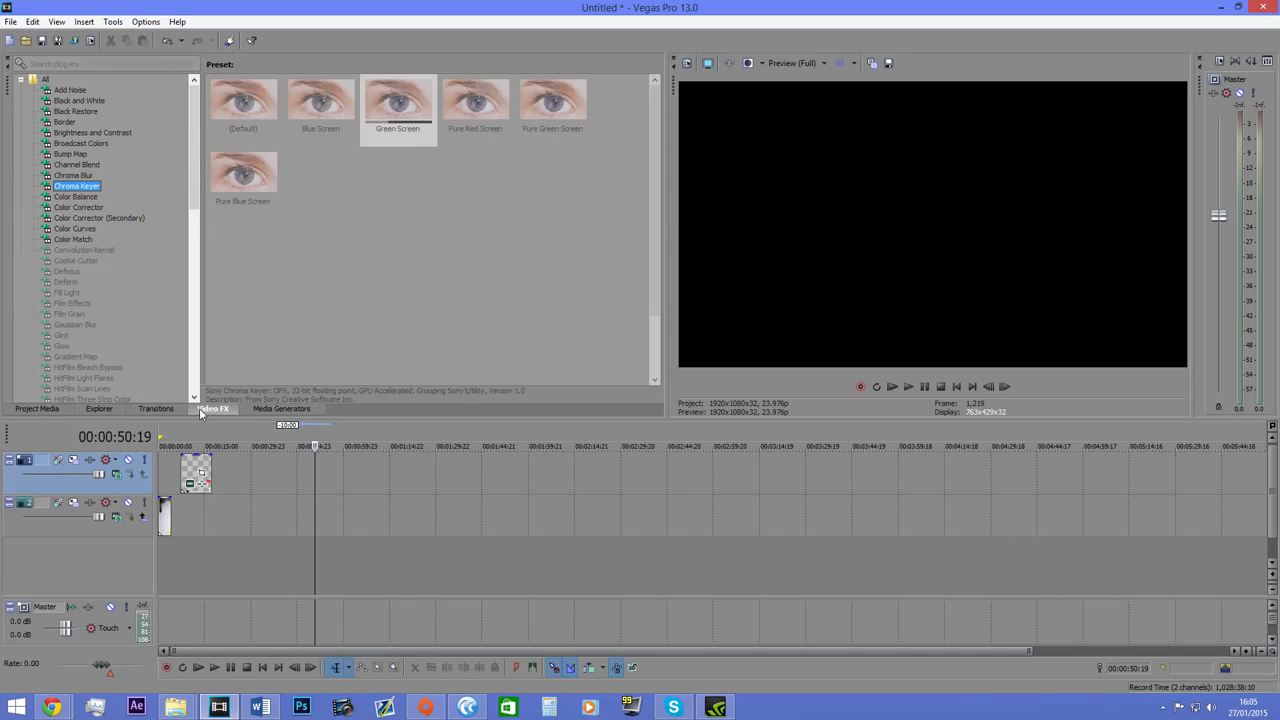
{"action": "left_click_drag", "start_coordinate": [662, 160], "coordinate": [322, 197]}
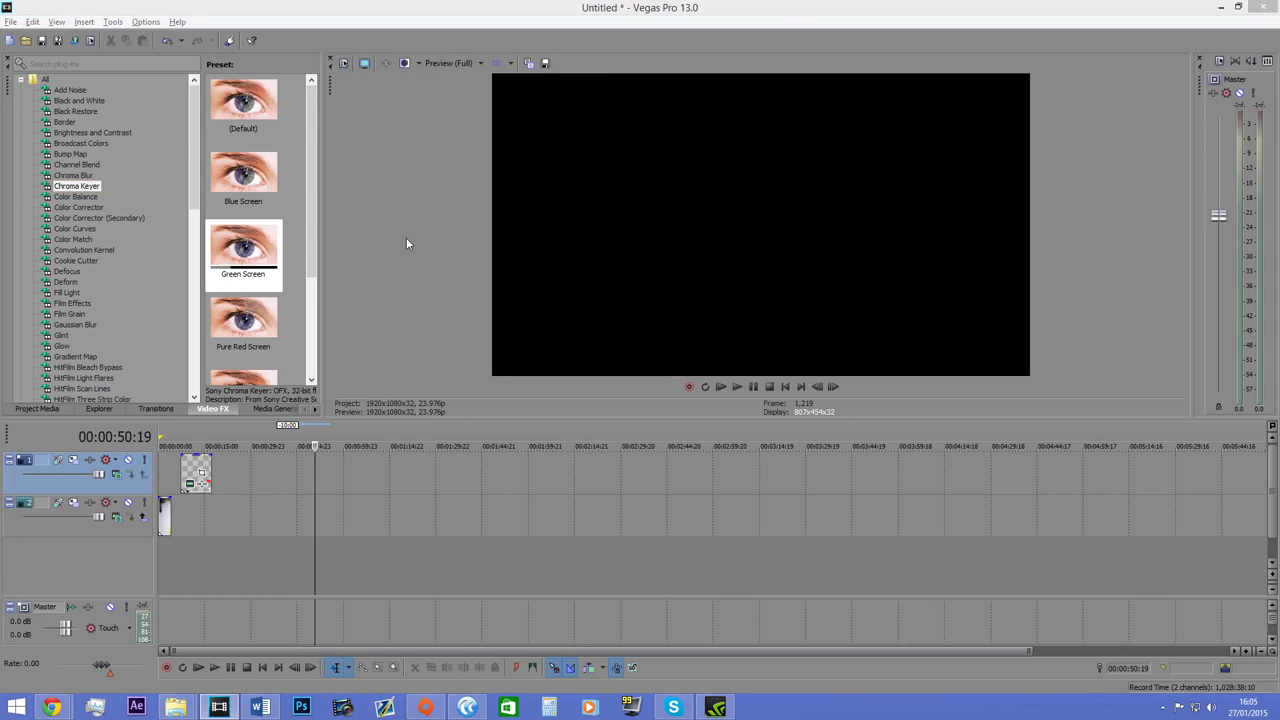
Try a custom frame width of 3840 in the project properties and cancel the changes.
{"action": "key", "text": "alt+Return"}
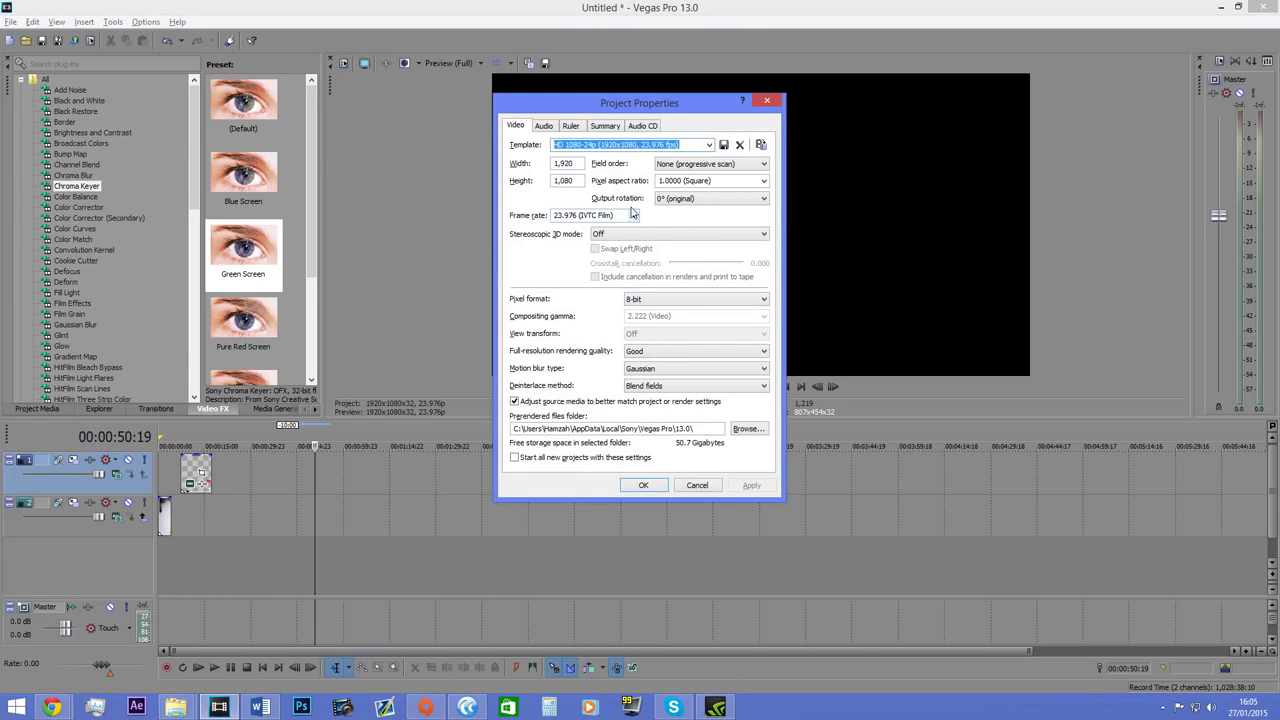
{"action": "left_click", "coordinate": [578, 164]}
{"action": "left_click_drag", "start_coordinate": [578, 164], "coordinate": [545, 183]}
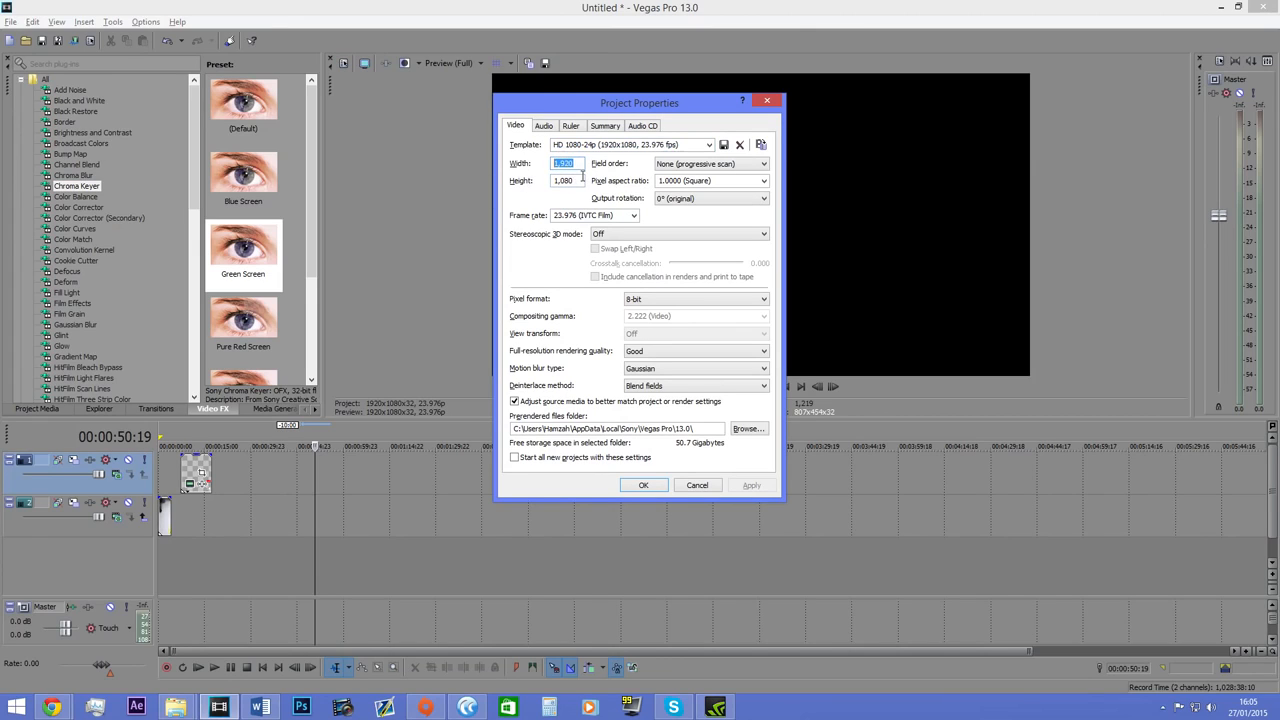
{"action": "type", "text": "3840"}
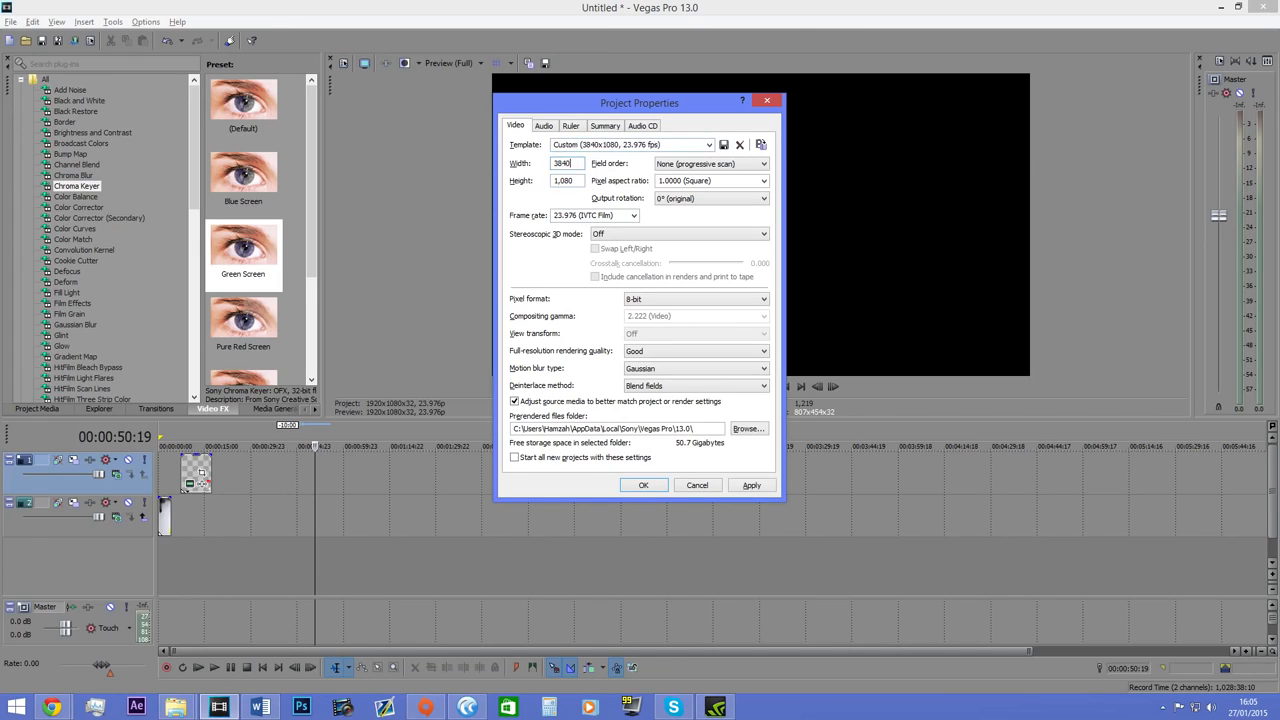
{"action": "key", "text": "Tab"}
{"action": "left_click", "coordinate": [576, 181]}
{"action": "double_click", "coordinate": [580, 161]}
{"action": "type", "text": "120"}
{"action": "key", "text": "BackSpace"}
{"action": "key", "text": "BackSpace"}
{"action": "left_click", "coordinate": [694, 487]}
Set the project's frame rate to 59.940 (Double NTSC) in the project properties.
{"action": "left_click", "coordinate": [364, 64]}
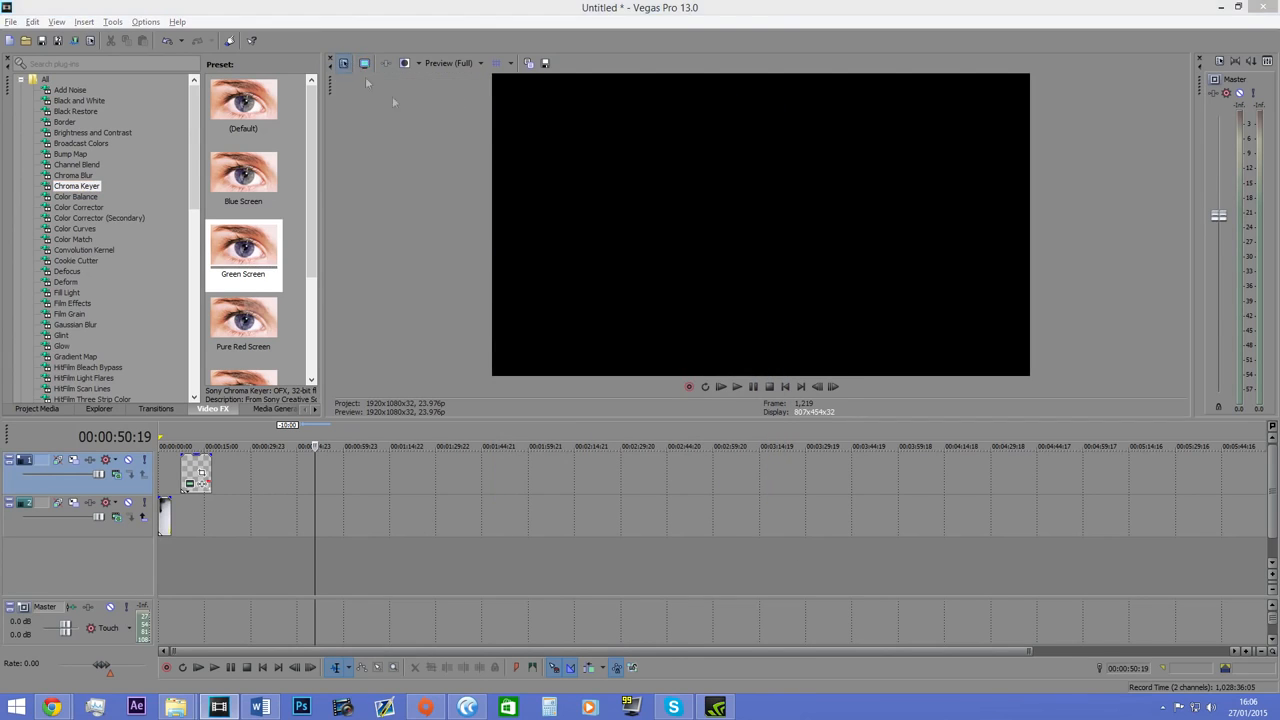
{"action": "left_click", "coordinate": [633, 217]}
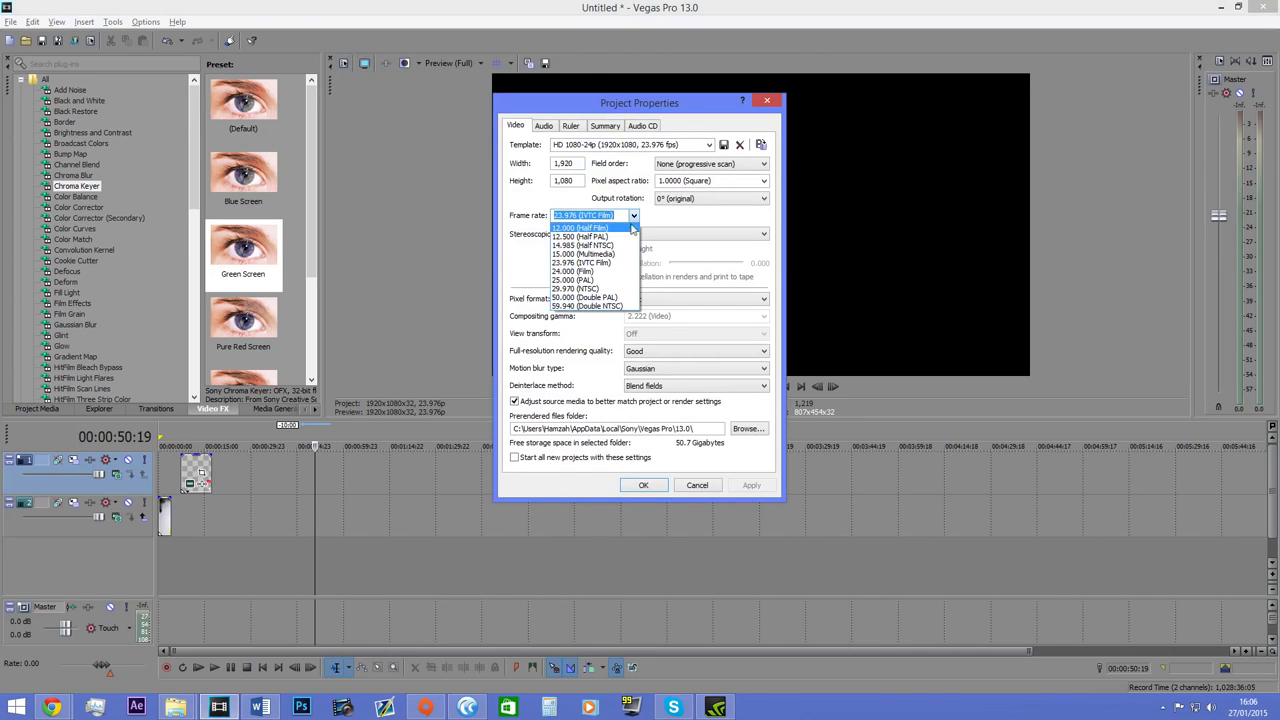
{"action": "left_click", "coordinate": [613, 306]}
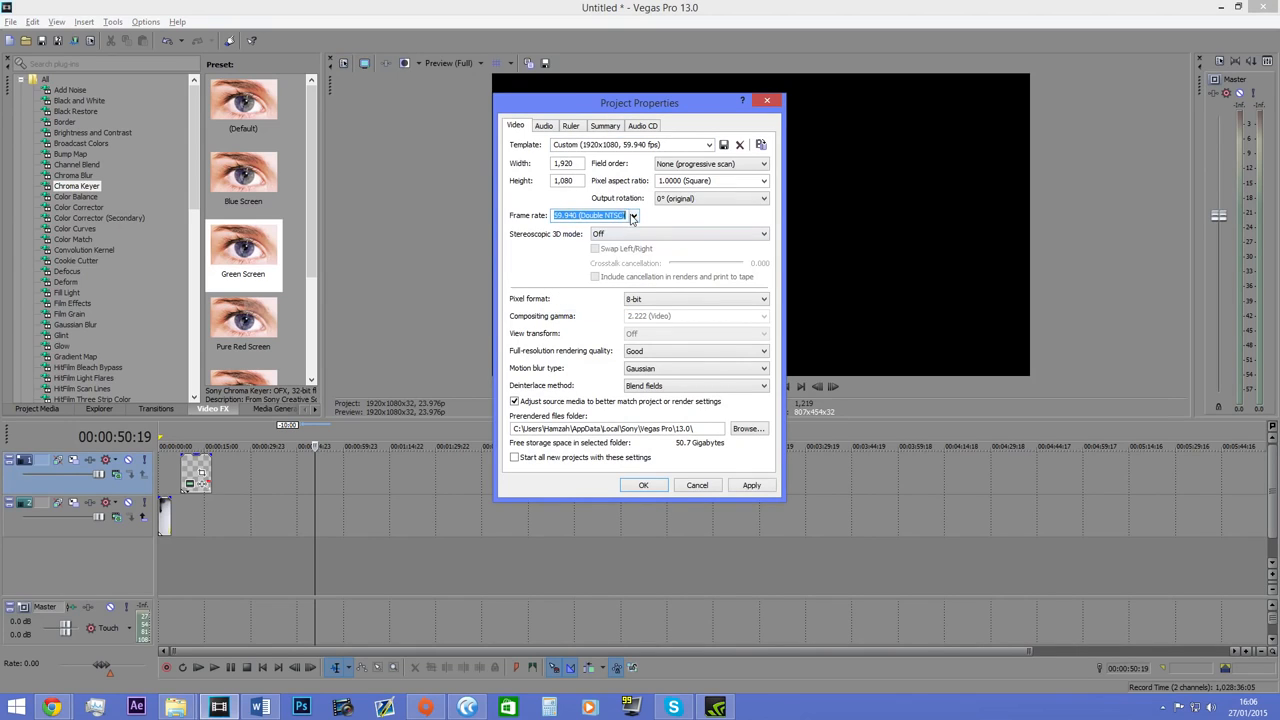
{"action": "left_click", "coordinate": [632, 217]}
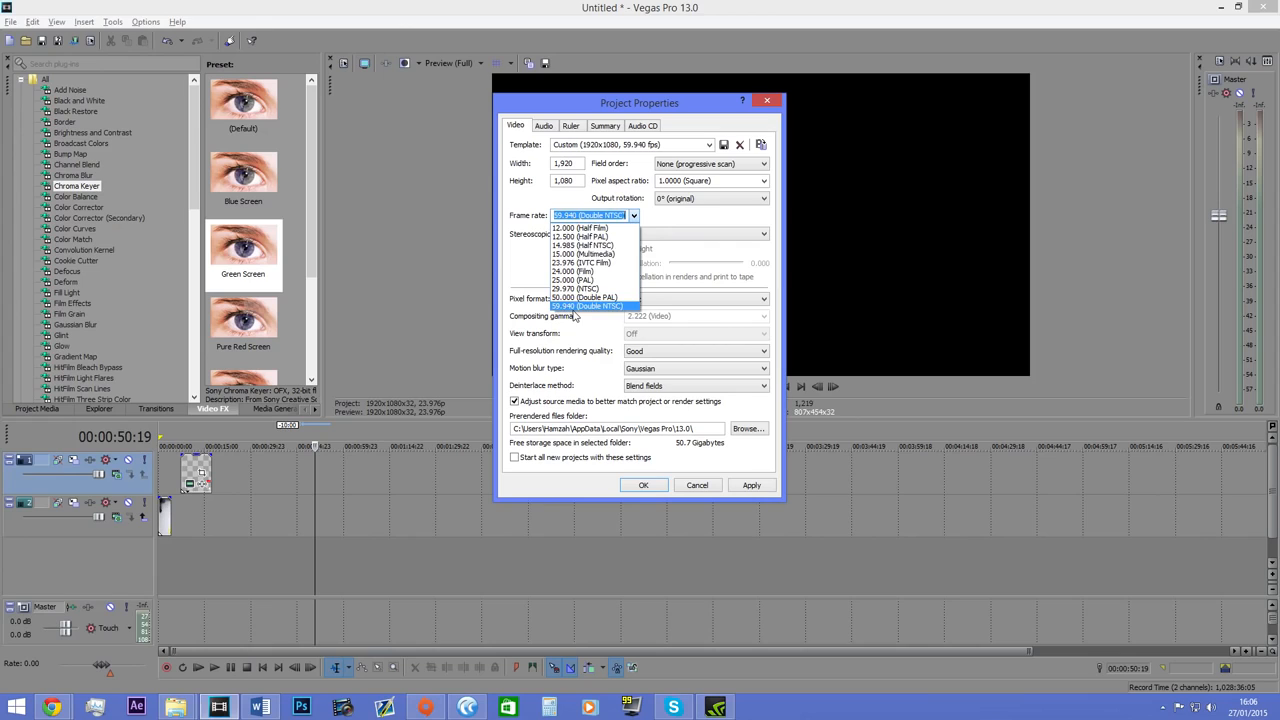
Examine the field order, pixel format and full-resolution rendering quality options in the project's video properties.
{"action": "left_click", "coordinate": [686, 165]}
{"action": "left_click", "coordinate": [686, 174]}
{"action": "left_click", "coordinate": [638, 300]}
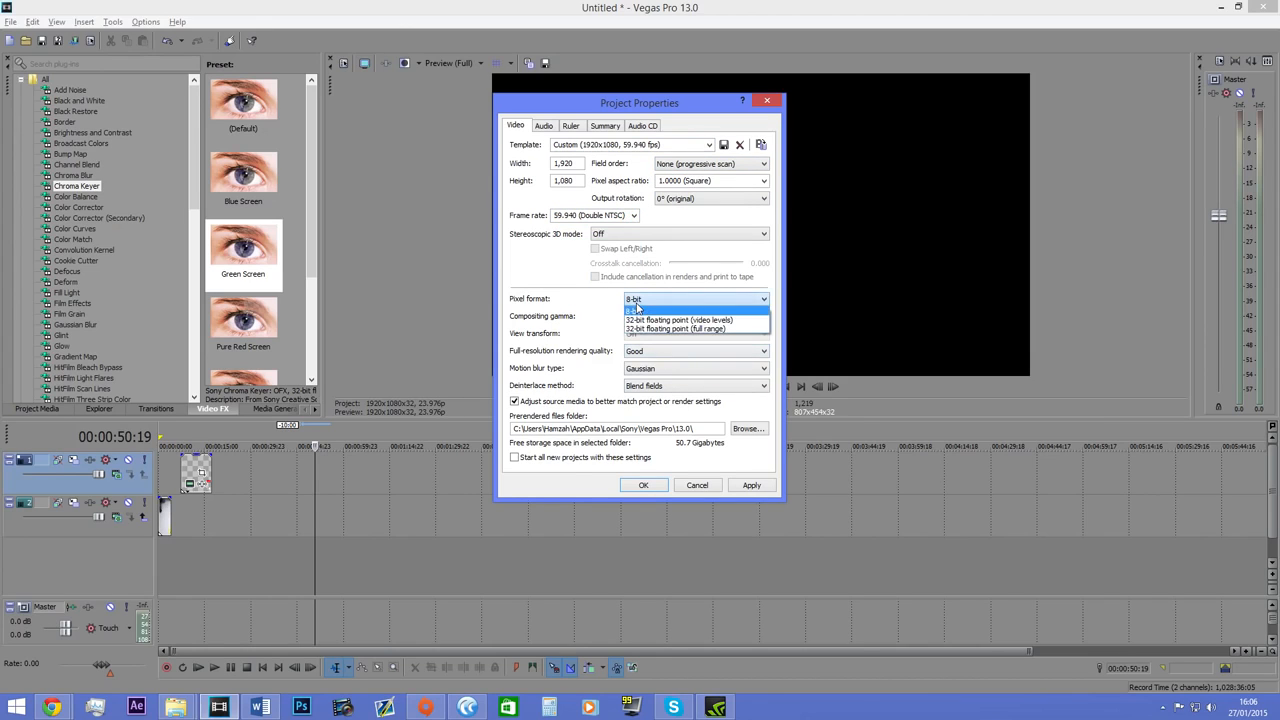
{"action": "left_click", "coordinate": [637, 308]}
{"action": "left_click", "coordinate": [655, 351]}
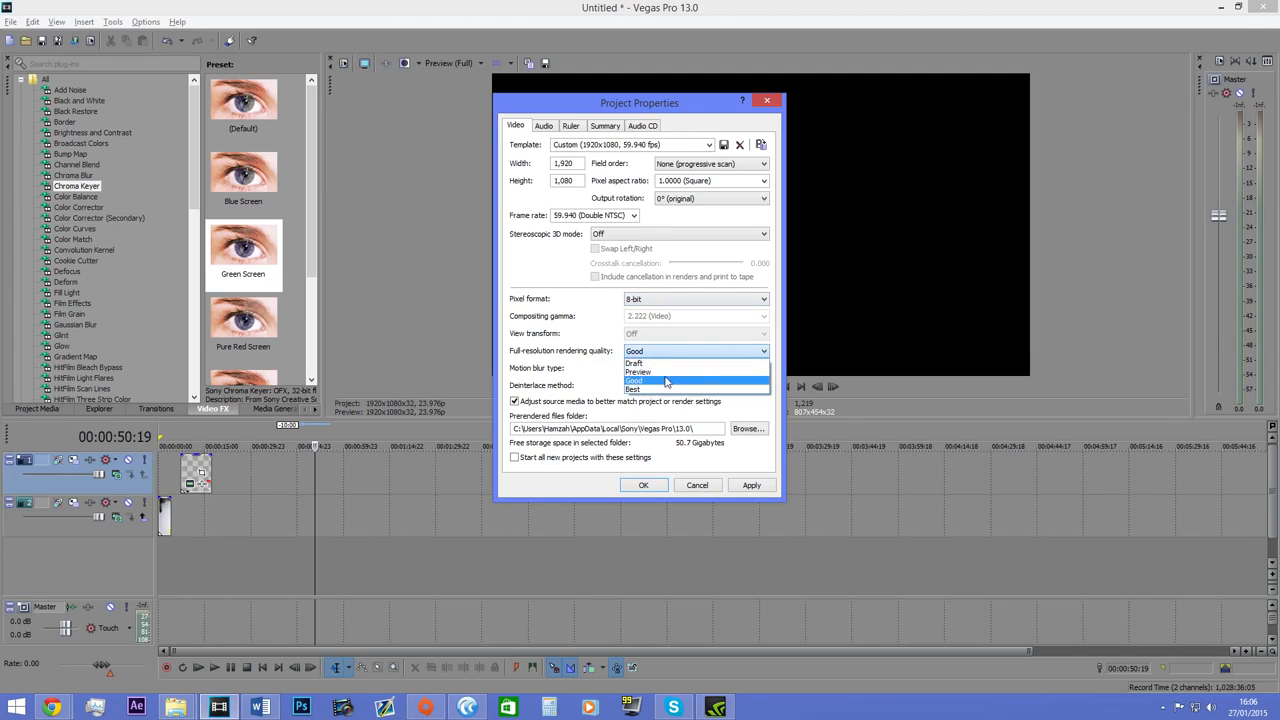
{"action": "left_click", "coordinate": [665, 380]}
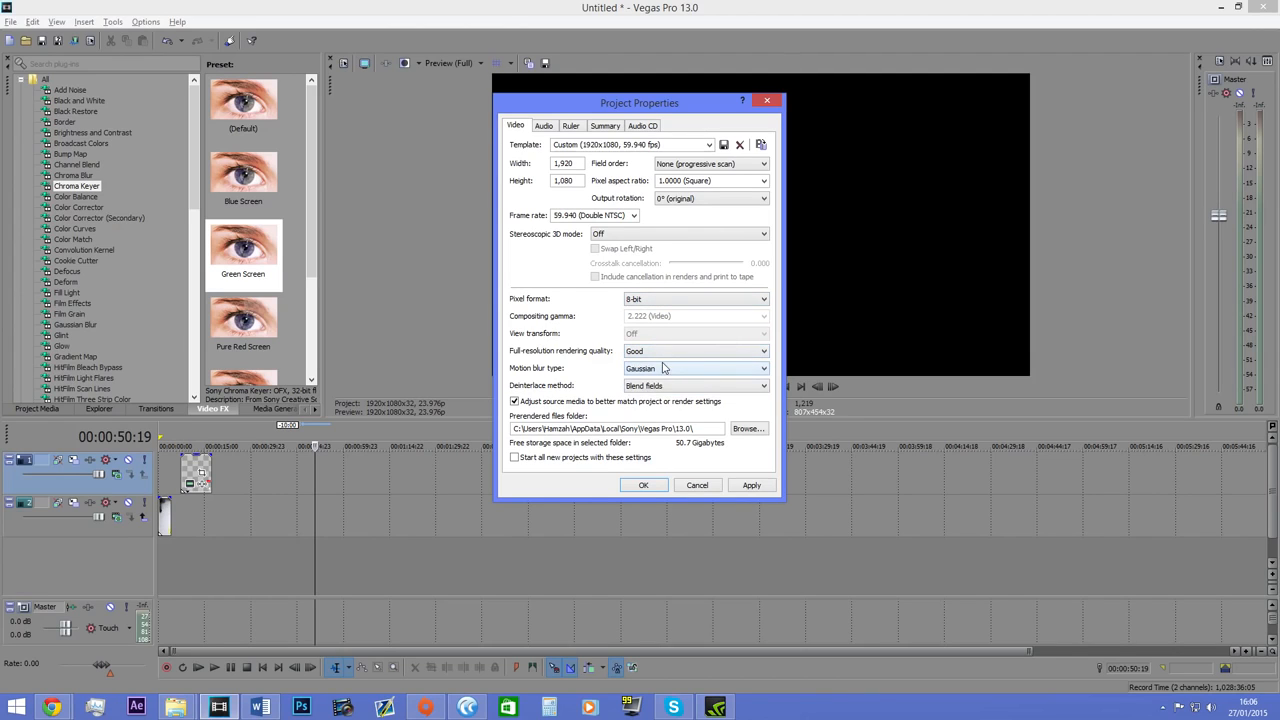
Examine the motion blur types and the prerendered files folder in the project's video properties.
{"action": "double_click", "coordinate": [662, 371]}
{"action": "left_click", "coordinate": [662, 370]}
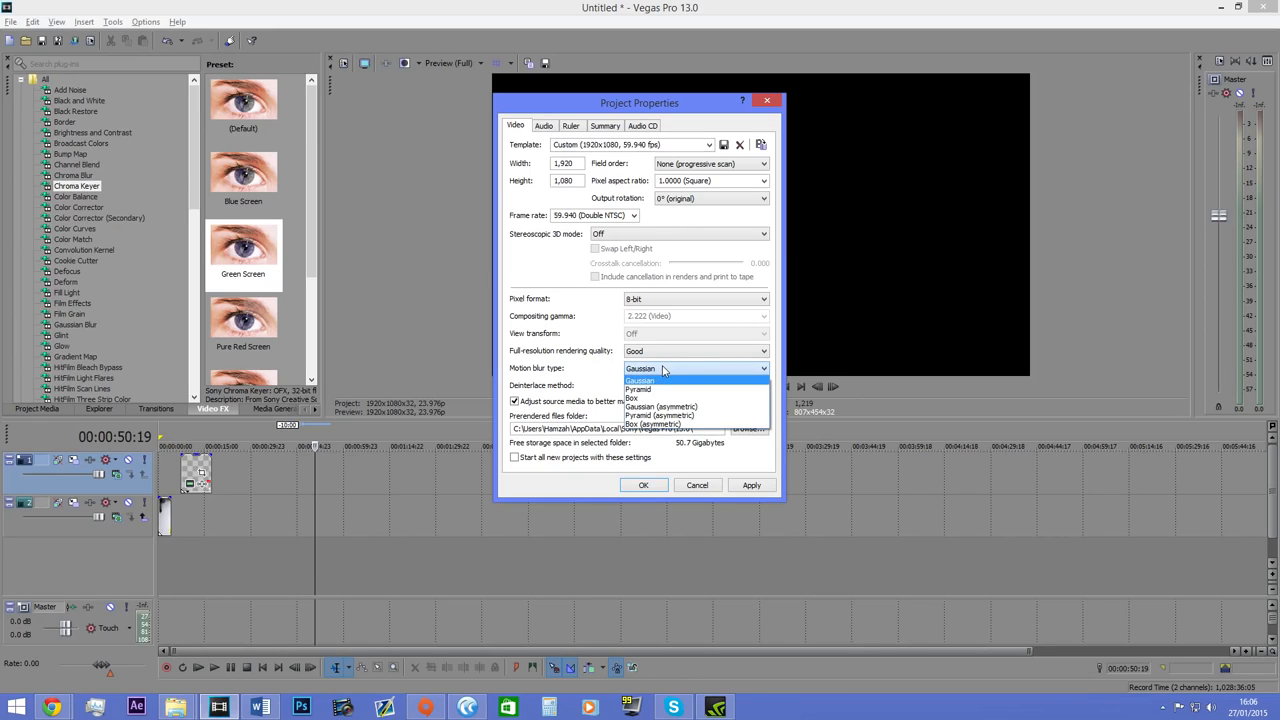
{"action": "left_click", "coordinate": [662, 370]}
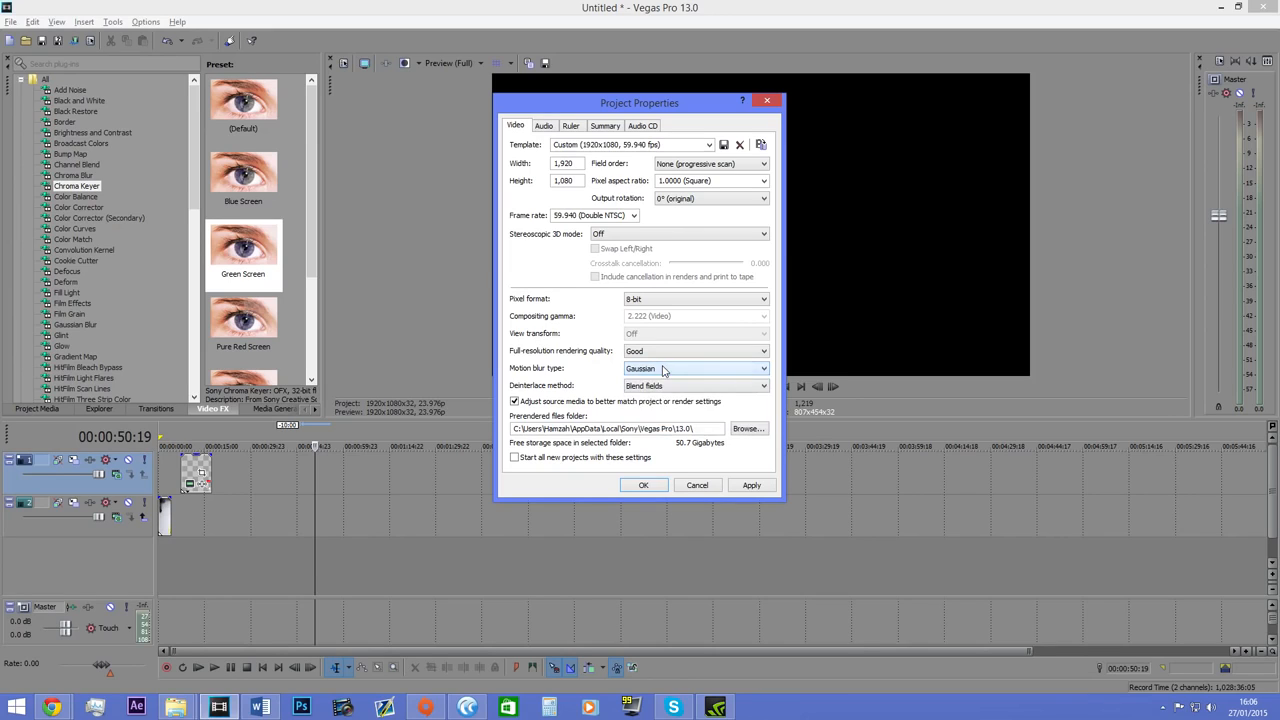
{"action": "left_click_drag", "start_coordinate": [714, 431], "coordinate": [513, 434]}
{"action": "left_click", "coordinate": [612, 430]}
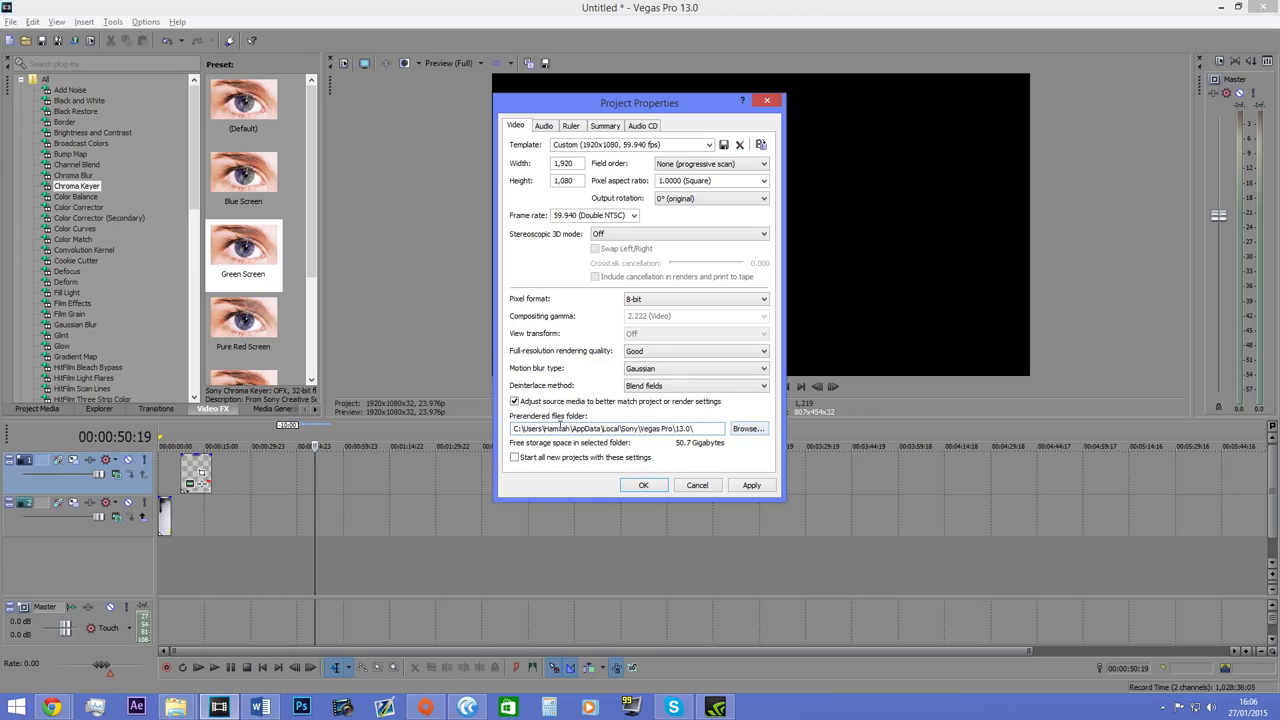
Examine the master bus mode, sample rate and bit depth options in the project's audio properties.
{"action": "left_click", "coordinate": [544, 127]}
{"action": "left_click", "coordinate": [713, 147]}
{"action": "left_click", "coordinate": [712, 157]}
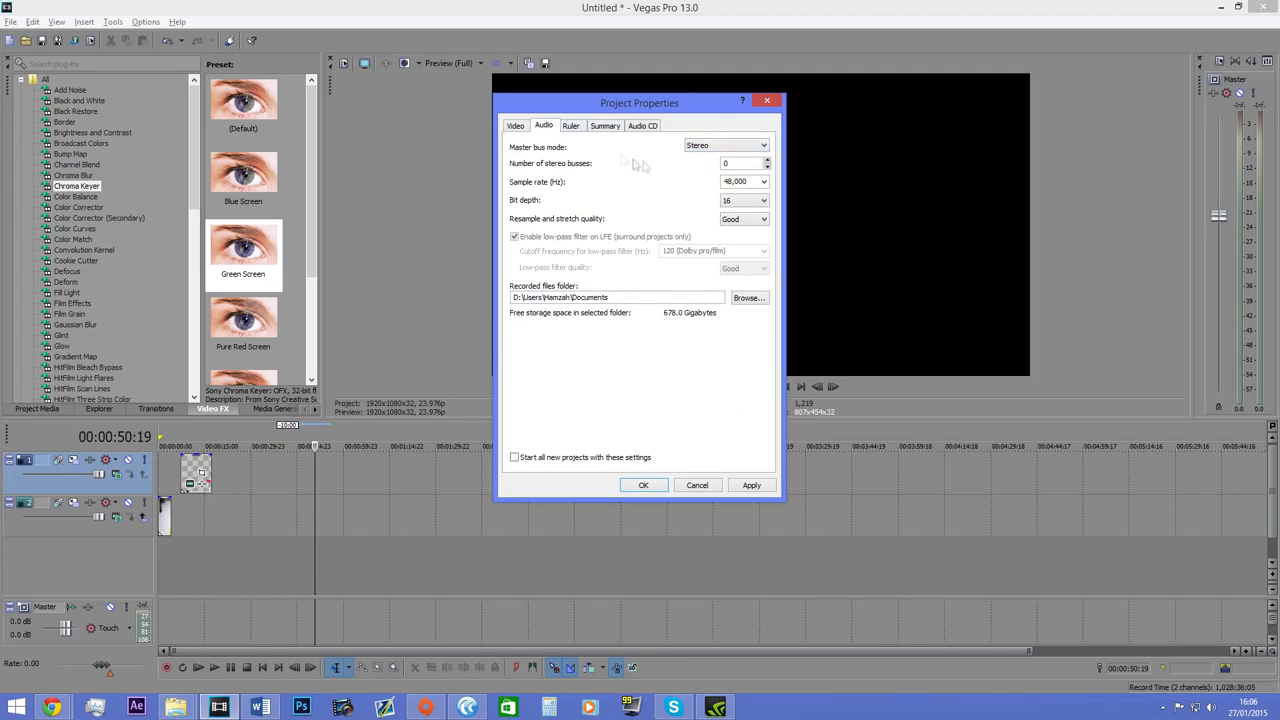
{"action": "left_click", "coordinate": [764, 184]}
{"action": "left_click", "coordinate": [764, 184]}
{"action": "left_click", "coordinate": [764, 184]}
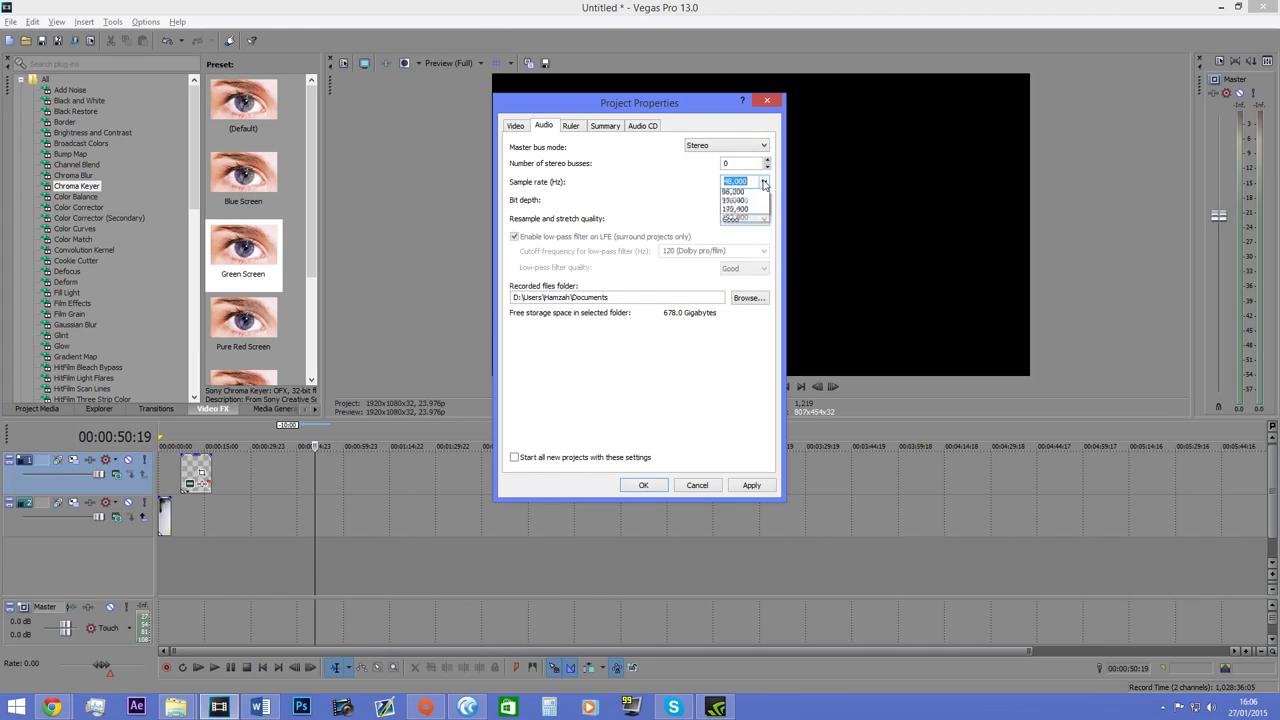
{"action": "left_click", "coordinate": [764, 184]}
{"action": "left_click", "coordinate": [752, 201]}
{"action": "left_click", "coordinate": [750, 212]}
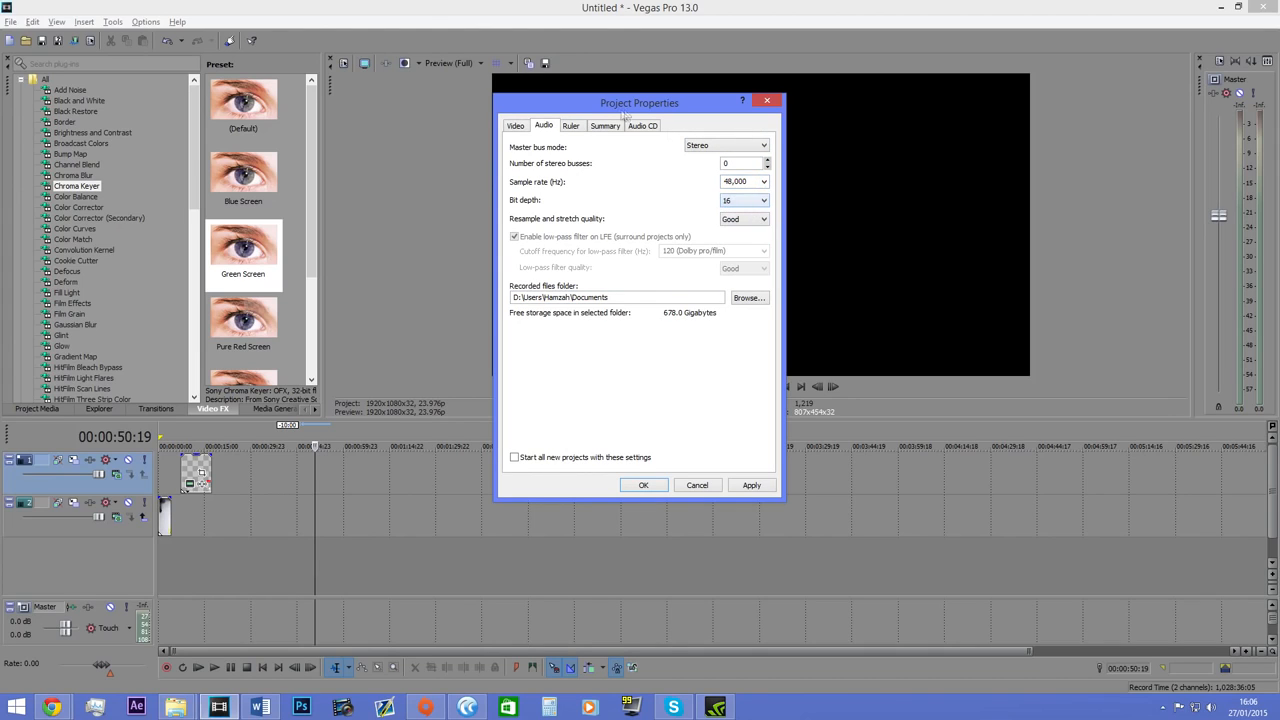
Review the ruler, summary and audio CD properties of the project and close them without changes.
{"action": "left_click", "coordinate": [572, 126]}
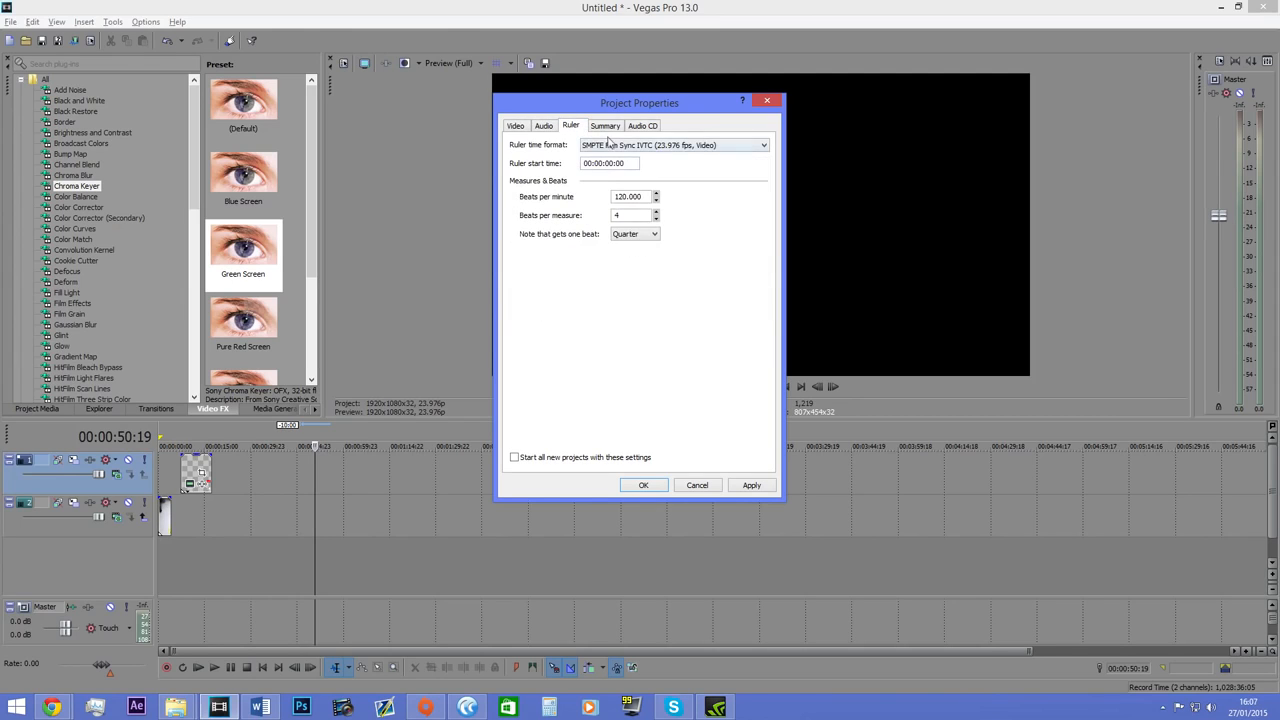
{"action": "left_click", "coordinate": [605, 126]}
{"action": "left_click", "coordinate": [642, 126]}
{"action": "left_click", "coordinate": [607, 126]}
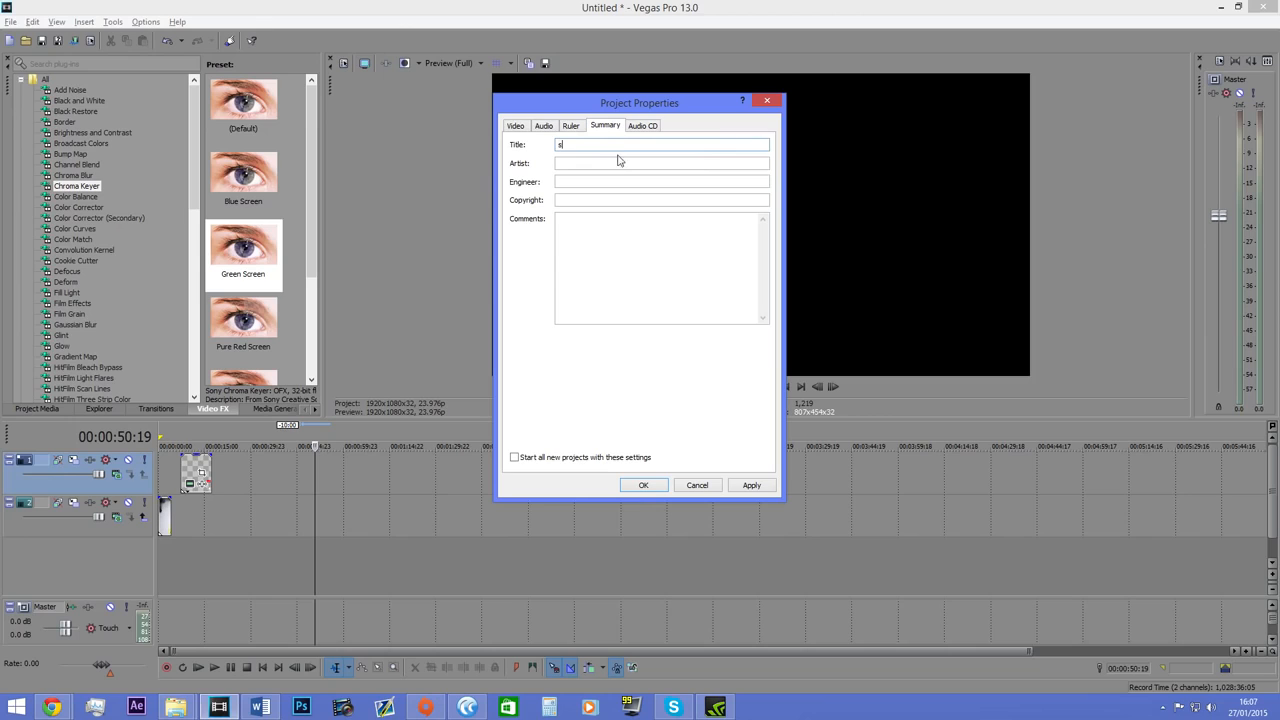
{"action": "left_click", "coordinate": [697, 485]}
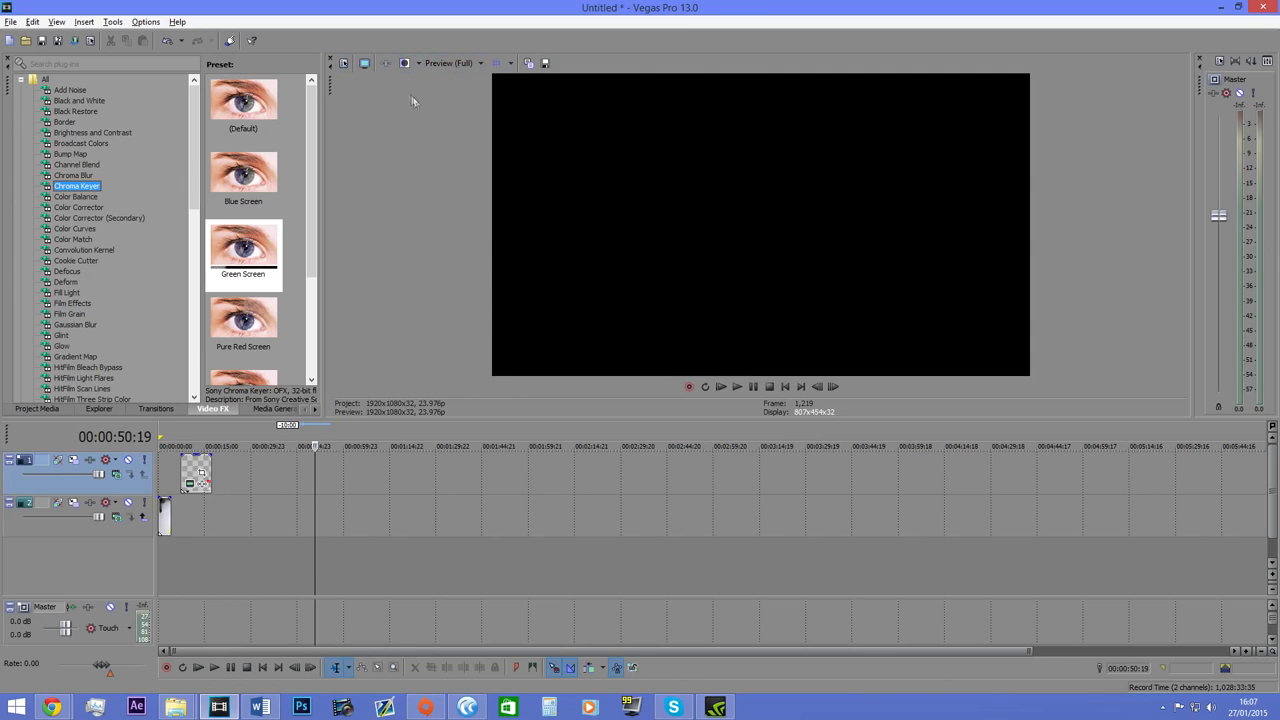
{"action": "left_click", "coordinate": [343, 62]}
{"action": "left_click", "coordinate": [697, 485]}
Import the gameplay video from File Explorer onto the first video track and match the project video settings to it.
{"action": "left_click", "coordinate": [175, 707]}
{"action": "left_click", "coordinate": [285, 618]}
{"action": "double_click", "coordinate": [229, 129]}
{"action": "left_click_drag", "start_coordinate": [400, 300], "coordinate": [250, 505]}
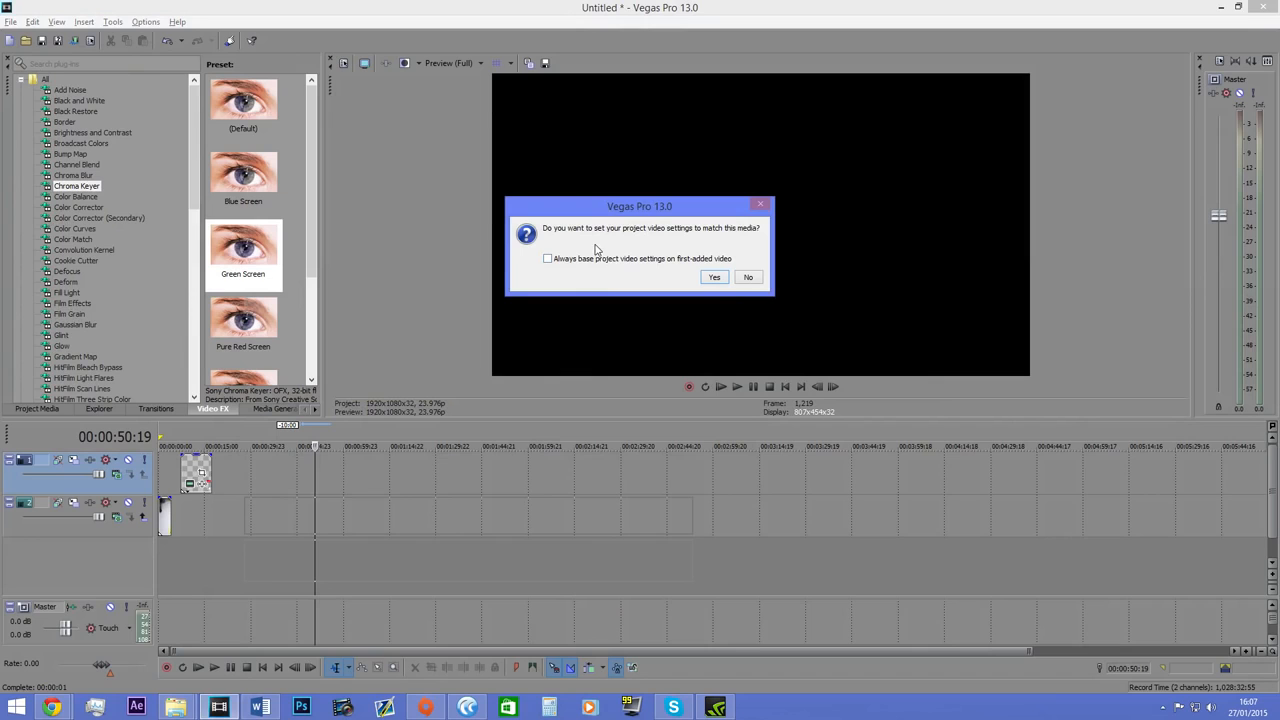
{"action": "left_click", "coordinate": [714, 277]}
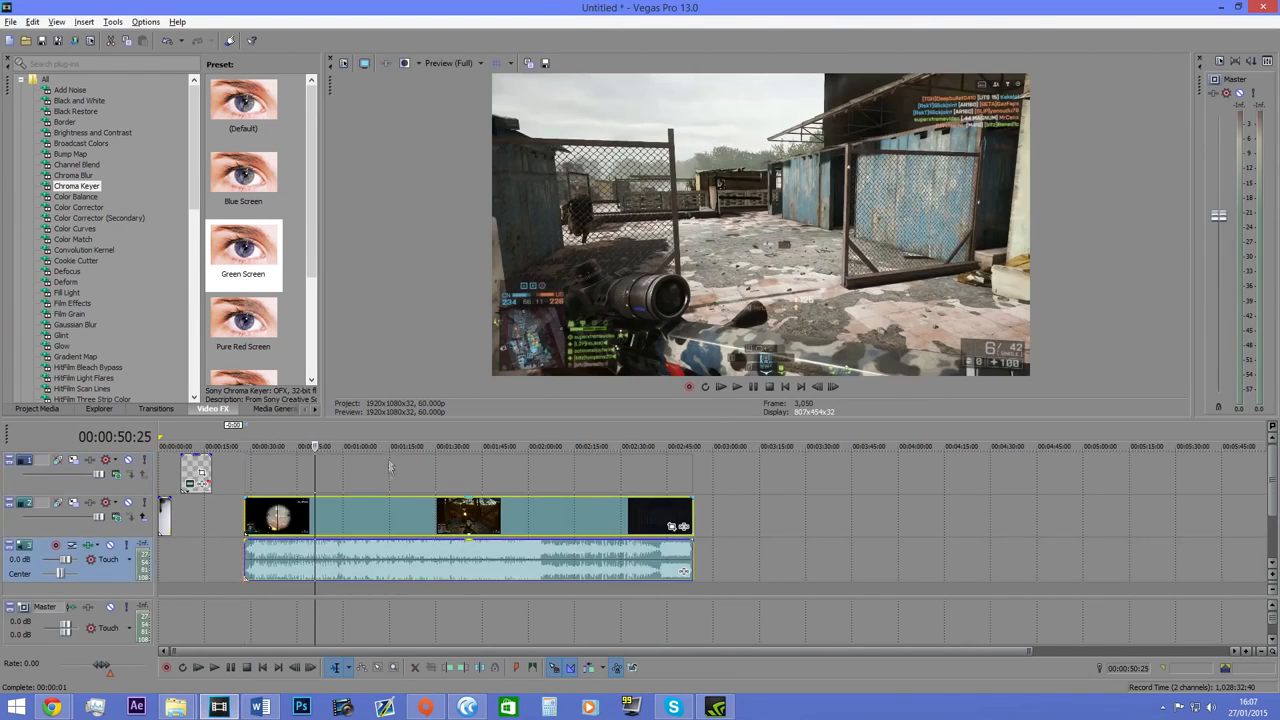
Delete the old second video track and the generated media event, and place the gameplay clip at the timeline's start.
{"action": "right_click", "coordinate": [122, 520]}
{"action": "left_click", "coordinate": [205, 362]}
{"action": "right_click", "coordinate": [192, 468]}
{"action": "left_click", "coordinate": [245, 210]}
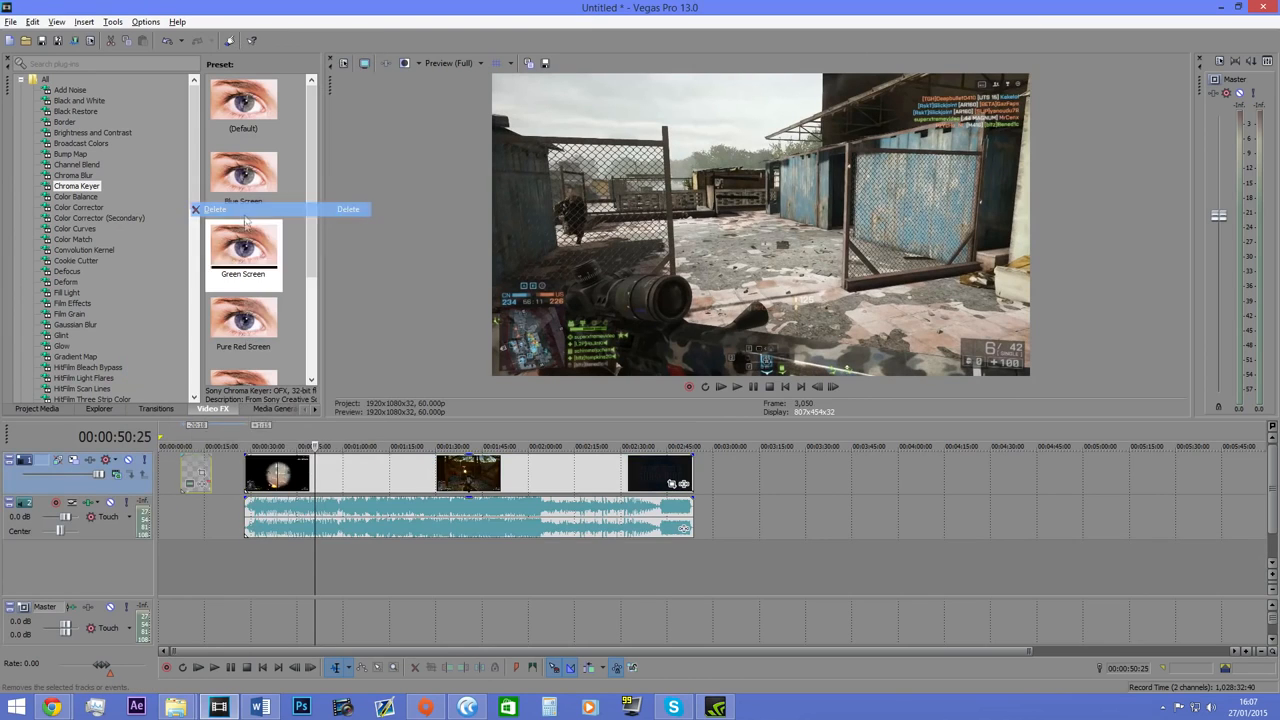
Play the gameplay clip briefly from the start and mute its audio track.
{"action": "left_click", "coordinate": [721, 387]}
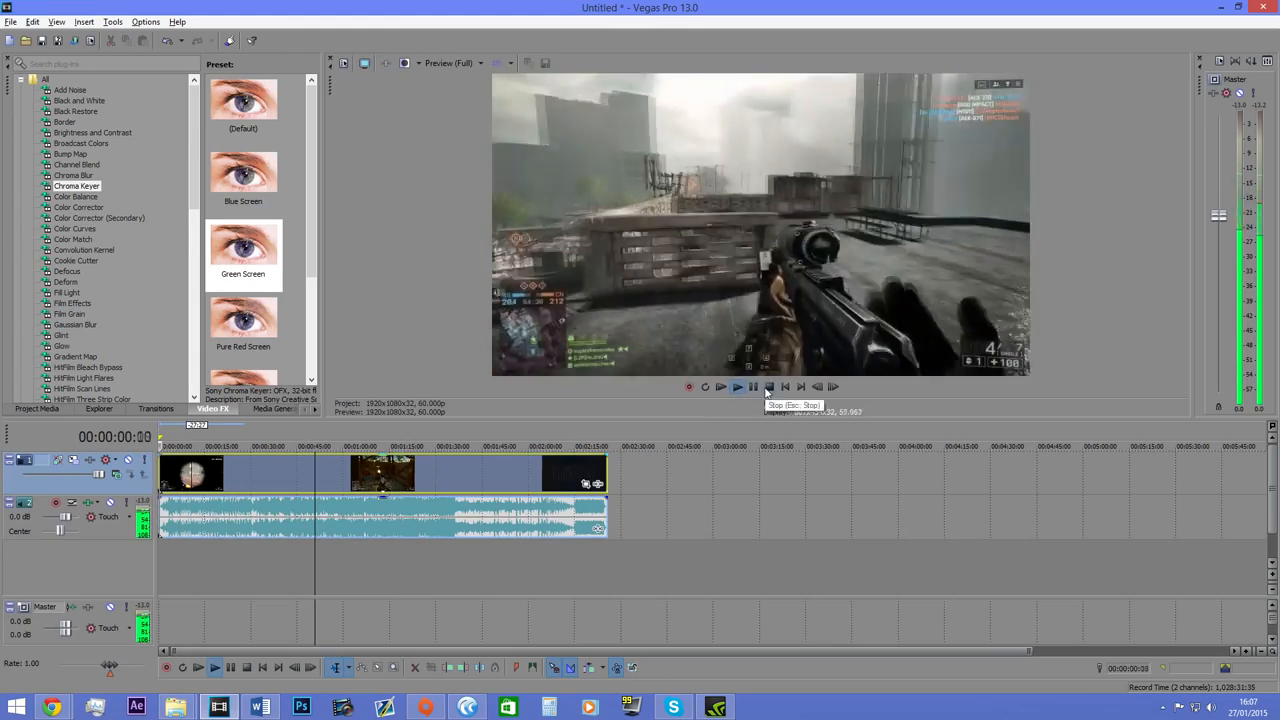
{"action": "left_click", "coordinate": [753, 387]}
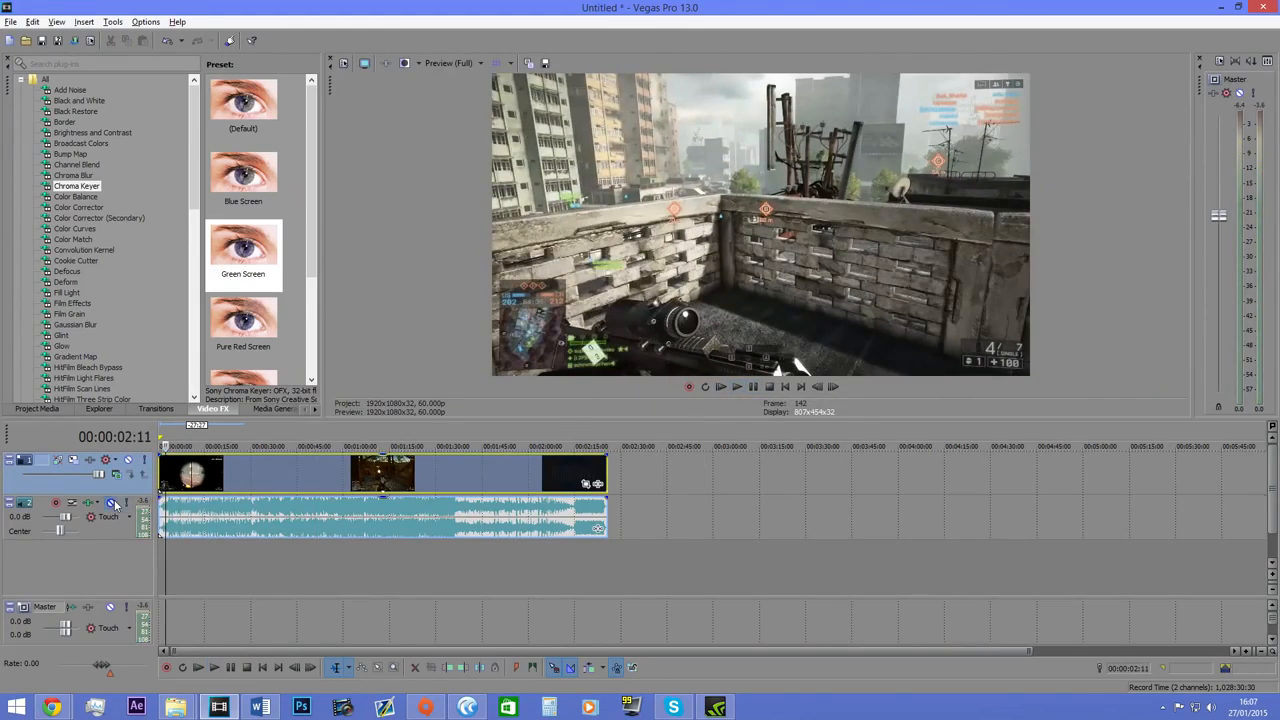
{"action": "left_click", "coordinate": [111, 502]}
{"action": "left_click", "coordinate": [753, 386]}
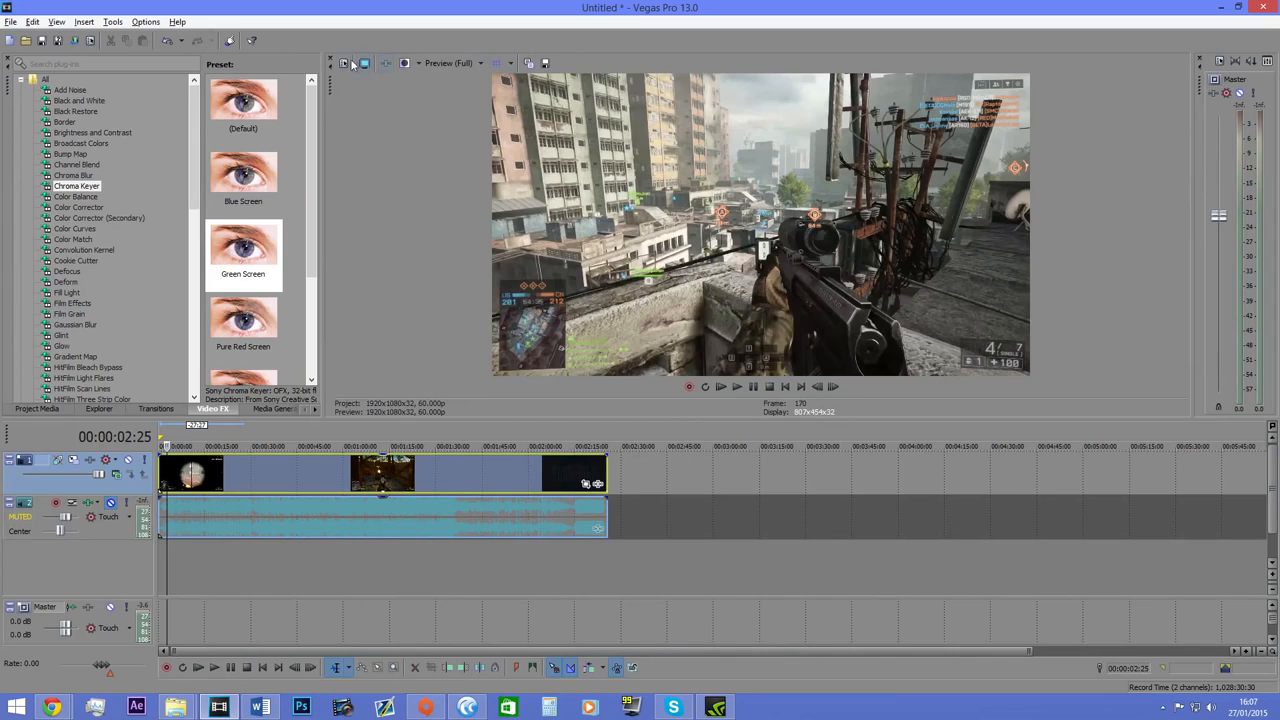
Return the cursor to the clip's start and set the preview quality to Draft (Auto).
{"action": "left_click", "coordinate": [364, 67]}
{"action": "left_click", "coordinate": [213, 470]}
{"action": "left_click", "coordinate": [163, 452]}
{"action": "left_click", "coordinate": [482, 66]}
{"action": "left_click", "coordinate": [482, 67]}
{"action": "scroll", "coordinate": [253, 549], "scroll_direction": "up", "scroll_amount": 3}
{"action": "left_click", "coordinate": [462, 63]}
{"action": "mouse_move", "coordinate": [460, 80]}
{"action": "left_click", "coordinate": [510, 82]}
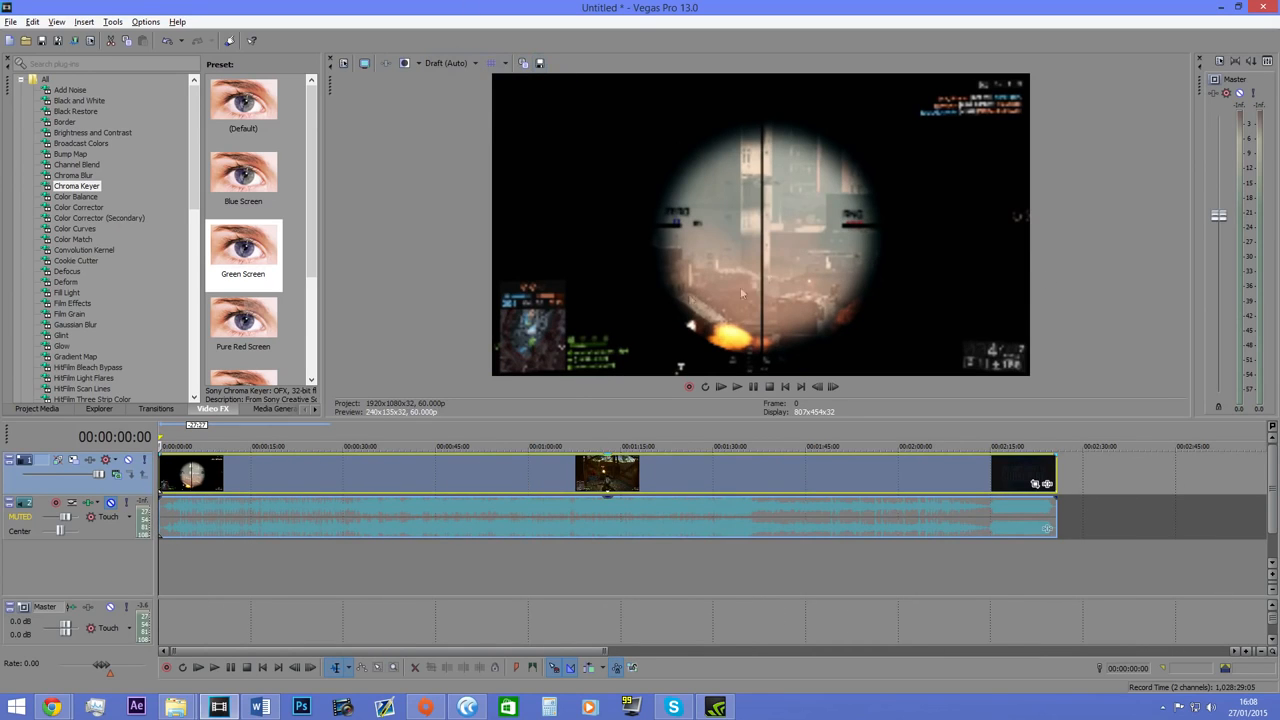
Compare the opening frame at Draft (Full) and Preview (Full) preview quality.
{"action": "left_click", "coordinate": [455, 63]}
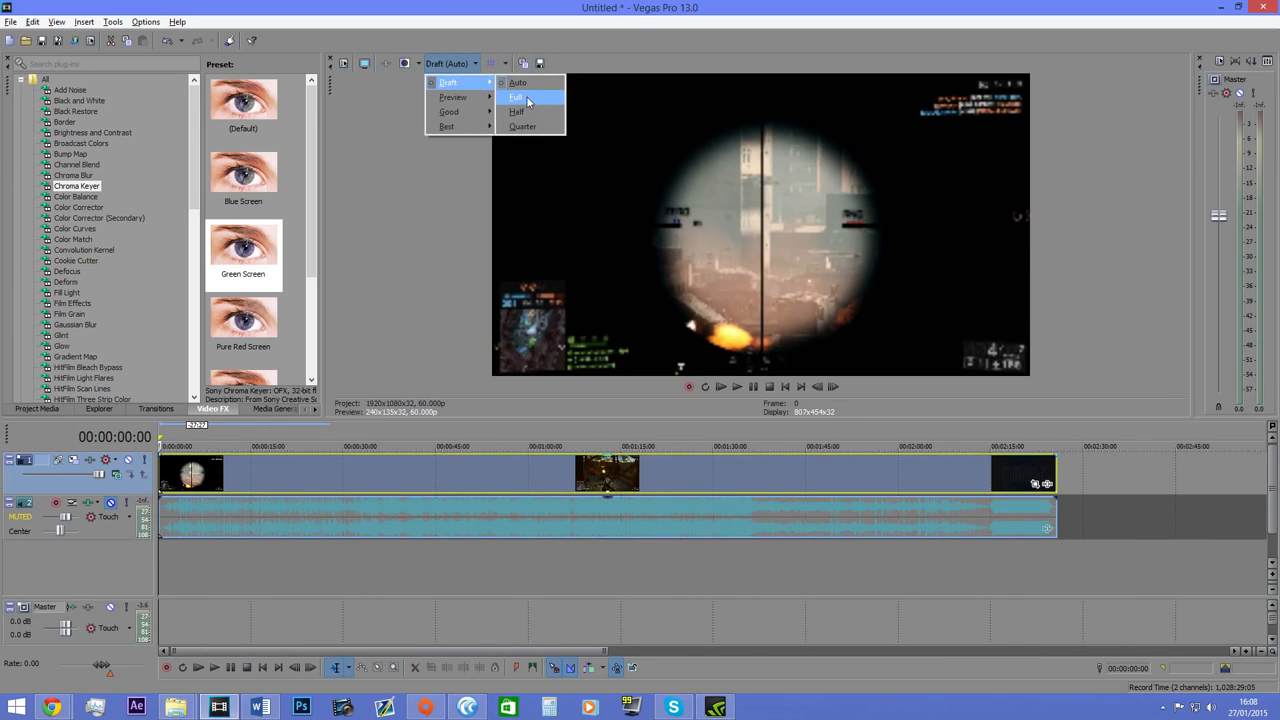
{"action": "left_click", "coordinate": [528, 100]}
{"action": "left_click", "coordinate": [455, 63]}
{"action": "mouse_move", "coordinate": [460, 97]}
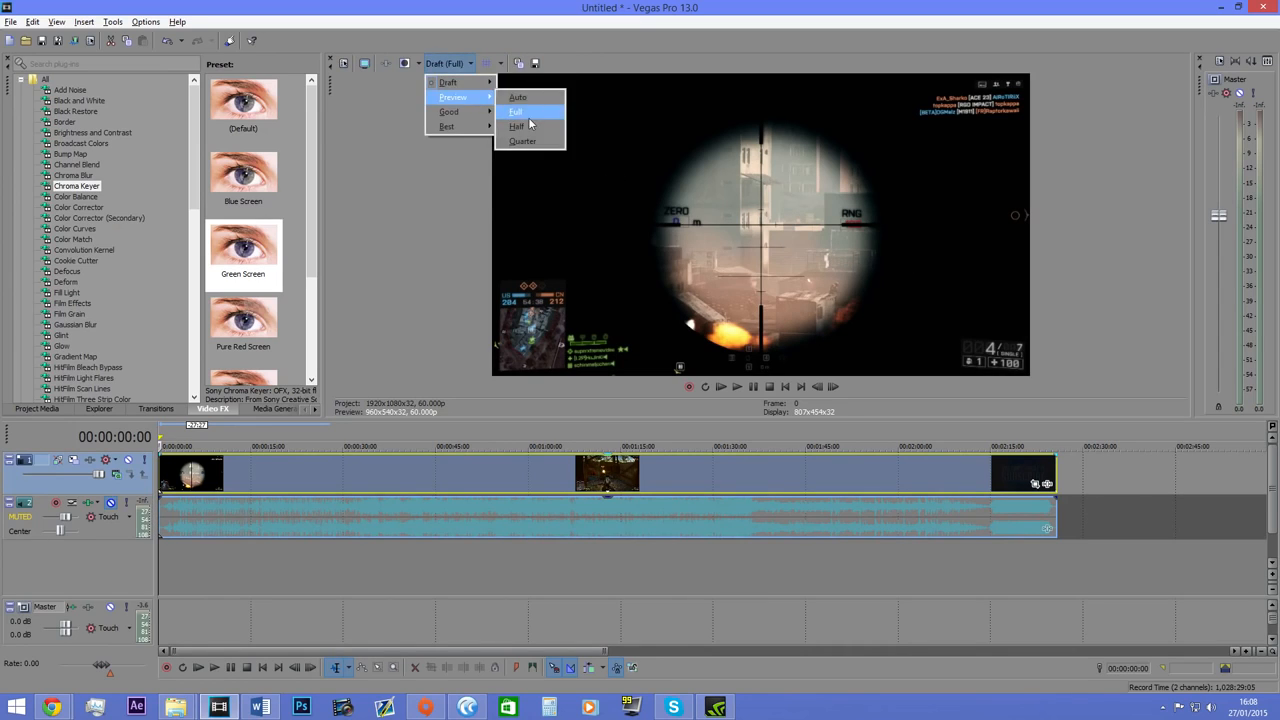
{"action": "left_click", "coordinate": [528, 113]}
Try the Best (Full) preview quality on the opening frame and return to Preview (Full).
{"action": "left_click", "coordinate": [449, 63]}
{"action": "mouse_move", "coordinate": [460, 126]}
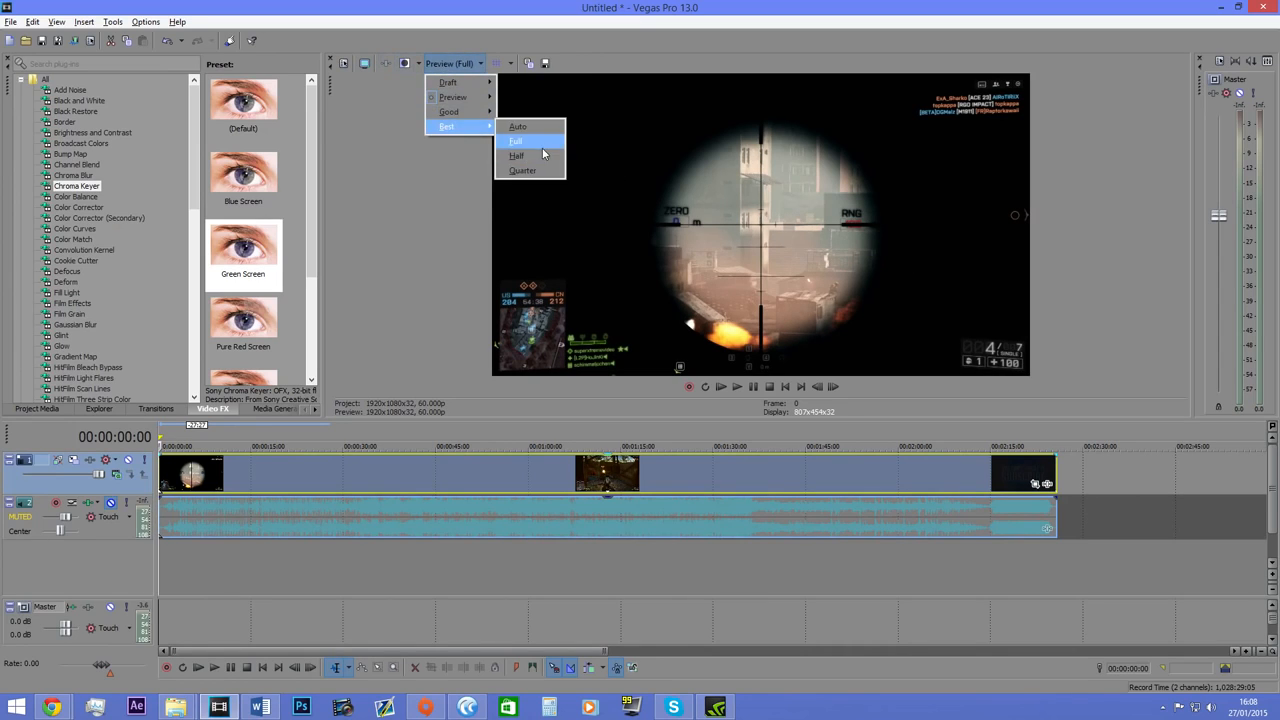
{"action": "left_click", "coordinate": [540, 145]}
{"action": "left_click", "coordinate": [455, 63]}
{"action": "mouse_move", "coordinate": [460, 97]}
{"action": "left_click", "coordinate": [528, 110]}
Move the cursor to about 1:16 in the clip and switch the preview quality to Draft (Auto) and then Draft (Full).
{"action": "left_click", "coordinate": [438, 479]}
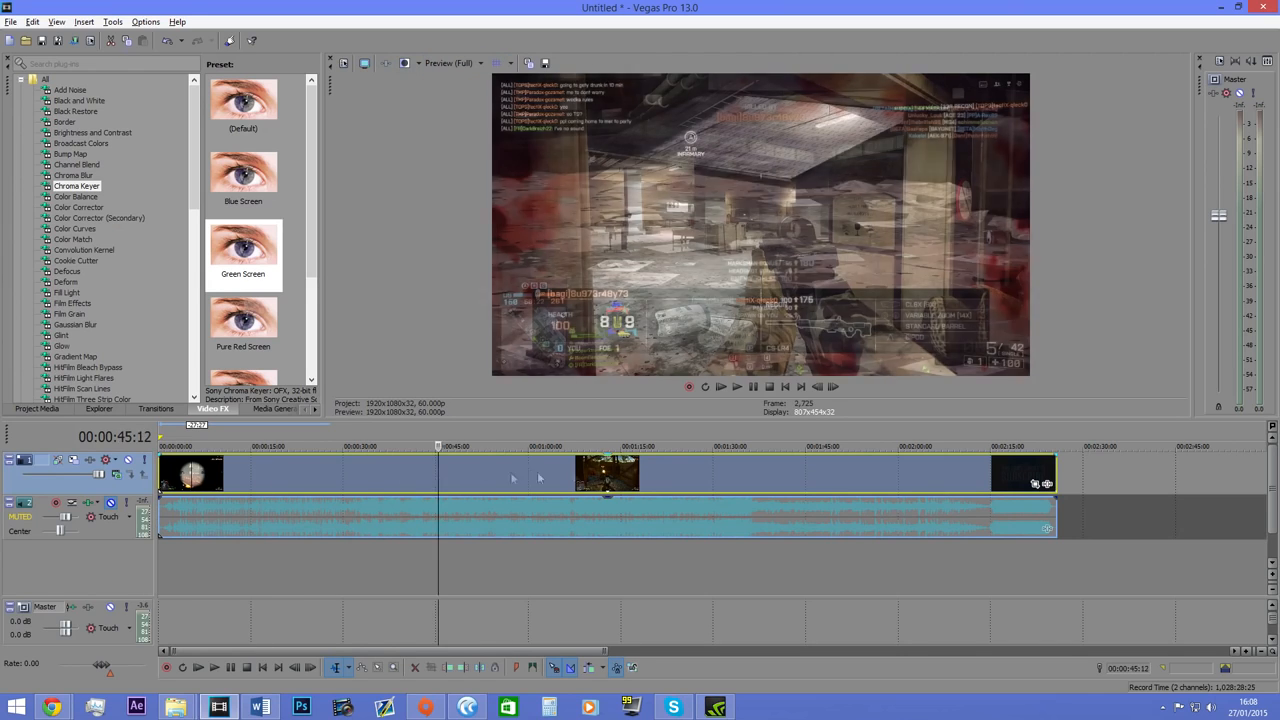
{"action": "left_click", "coordinate": [585, 477]}
{"action": "left_click", "coordinate": [590, 468]}
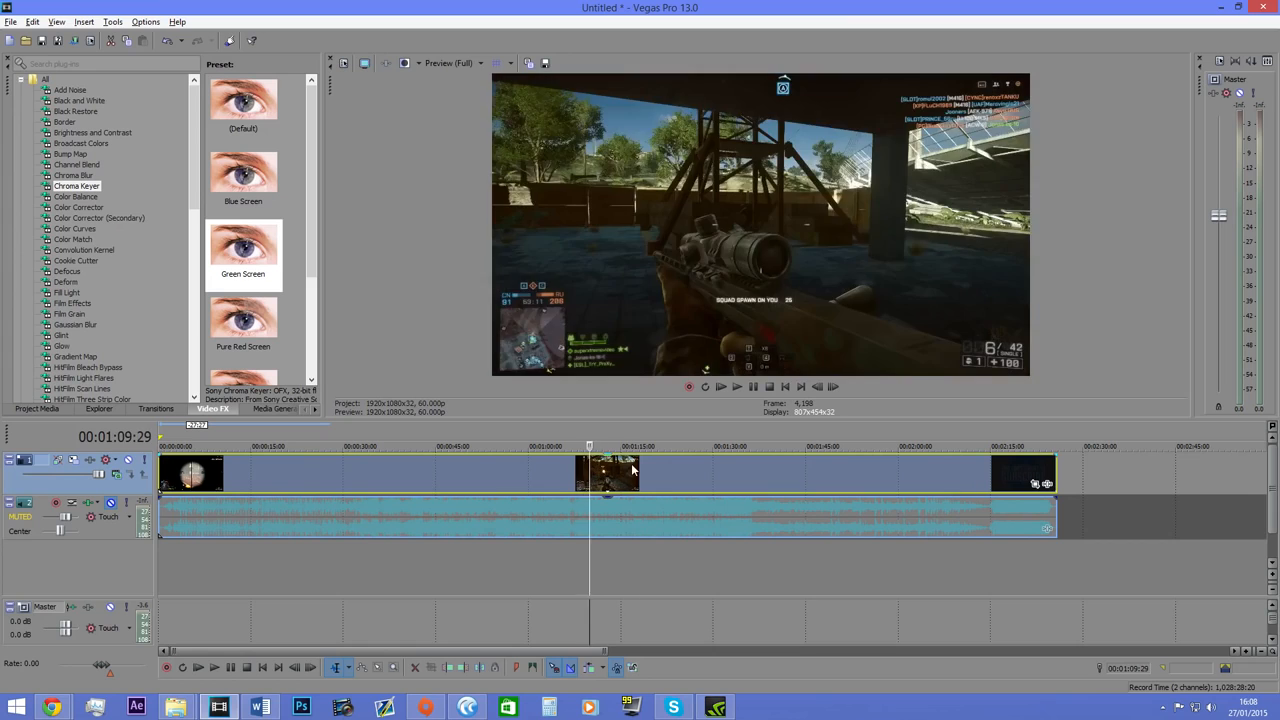
{"action": "left_click", "coordinate": [631, 463]}
{"action": "left_click", "coordinate": [465, 65]}
{"action": "mouse_move", "coordinate": [450, 82]}
{"action": "left_click", "coordinate": [517, 82]}
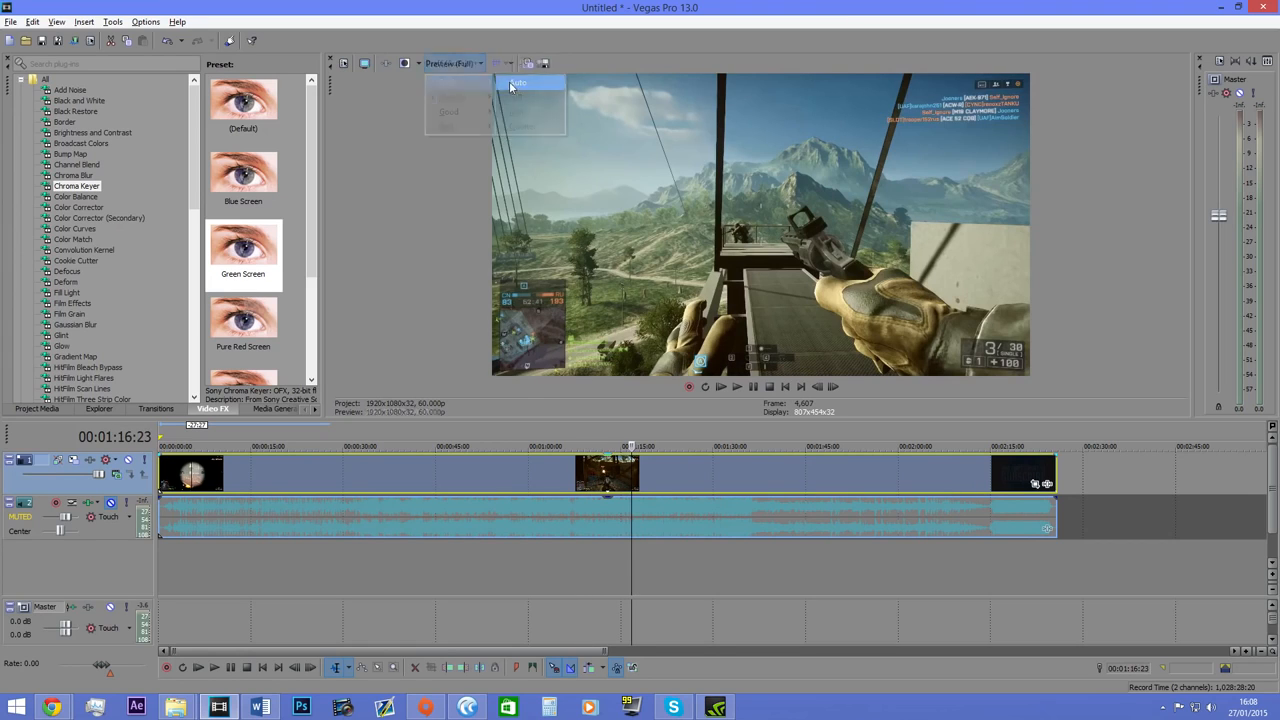
{"action": "left_click", "coordinate": [455, 63]}
{"action": "left_click", "coordinate": [533, 101]}
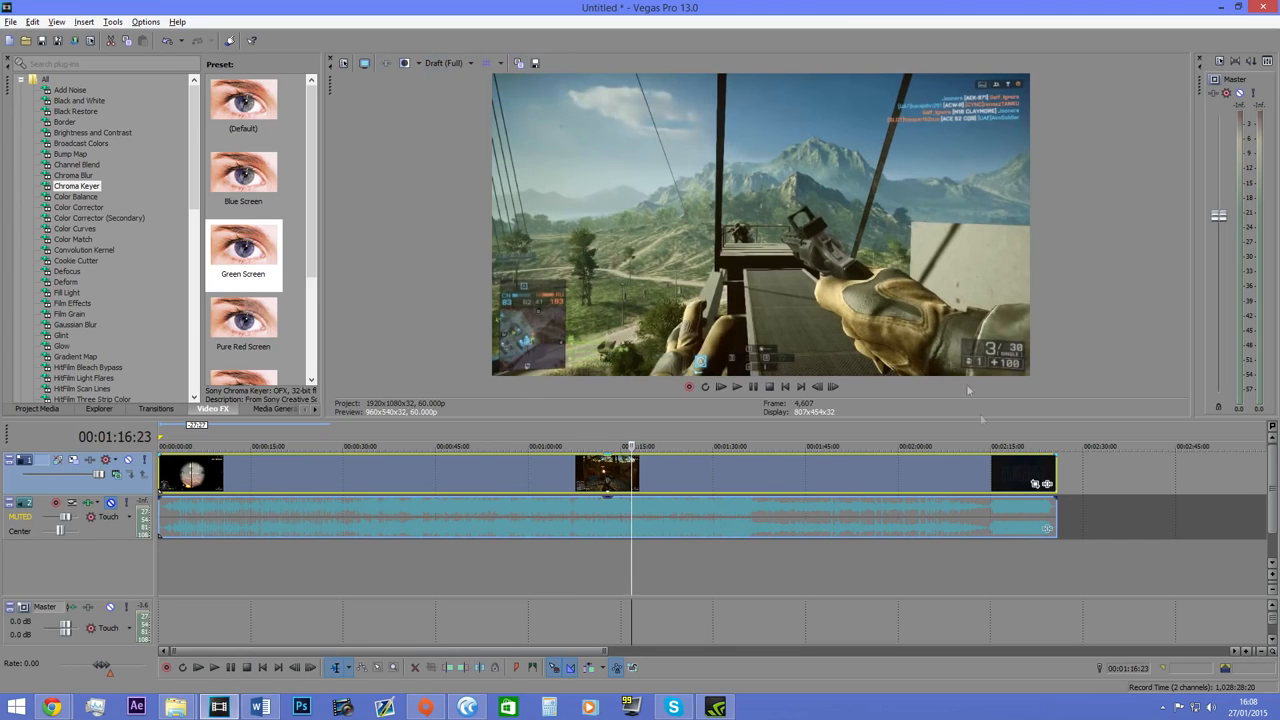
Play the clip from about 1:16 and raise the preview quality to Preview (Full) during playback.
{"action": "key", "text": "space"}
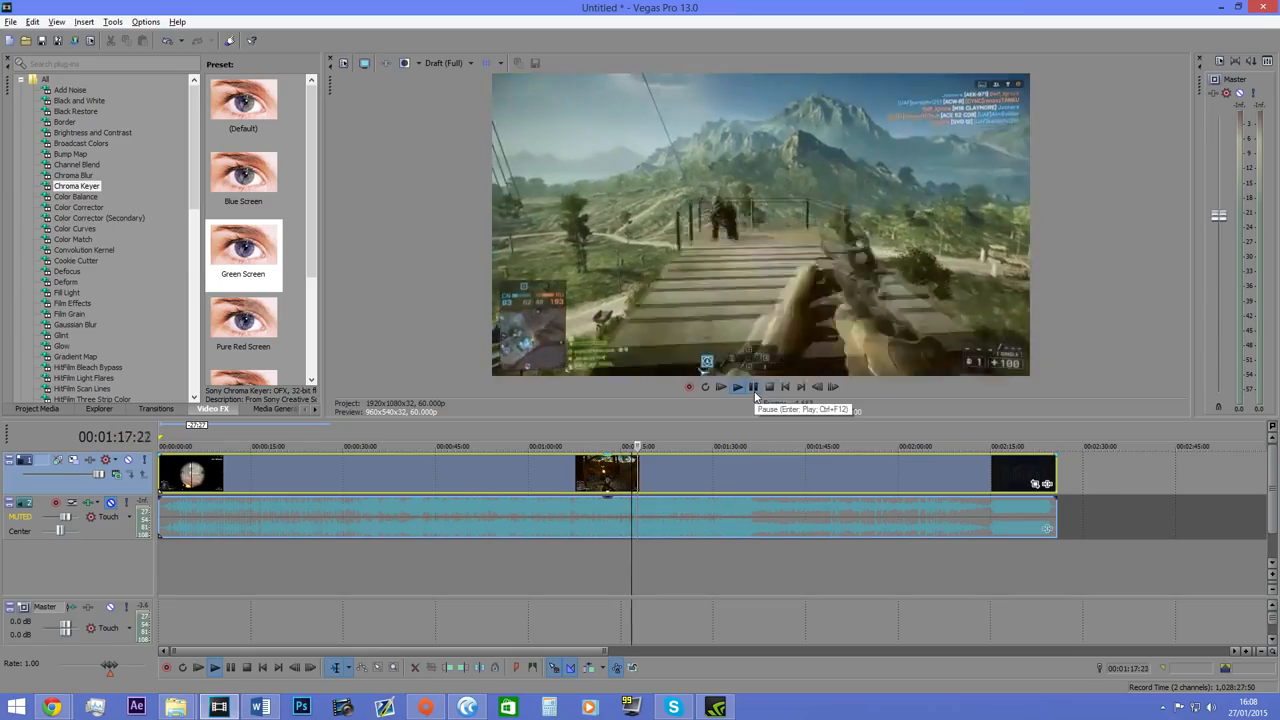
{"action": "left_click", "coordinate": [445, 63]}
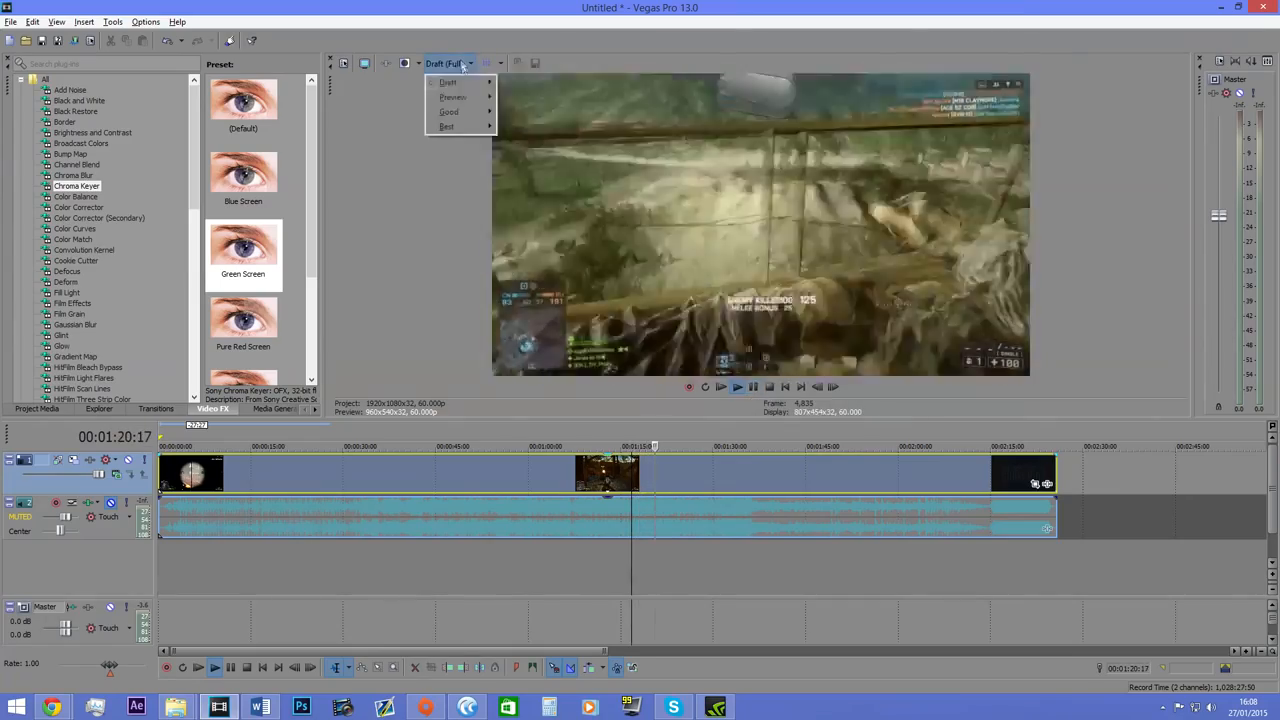
{"action": "mouse_move", "coordinate": [450, 101]}
{"action": "left_click", "coordinate": [530, 111]}
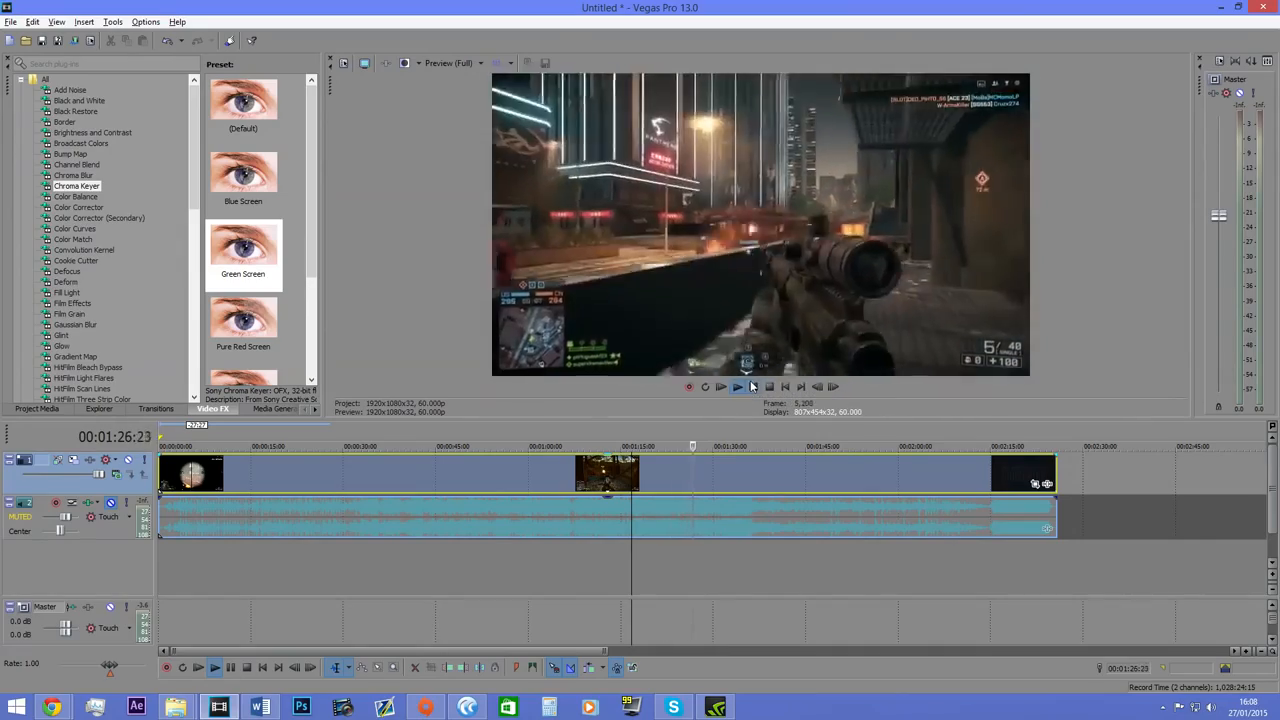
Switch the preview quality back to Draft (Full) while the clip keeps playing.
{"action": "left_click", "coordinate": [448, 63]}
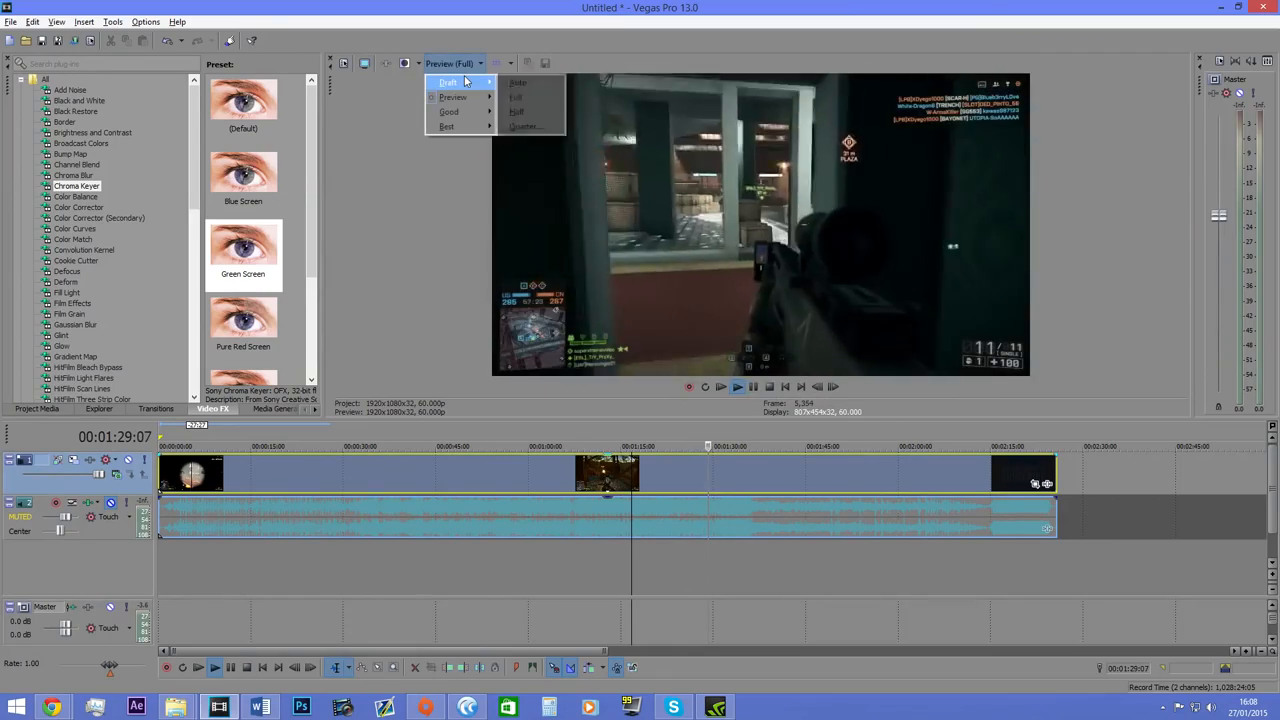
{"action": "mouse_move", "coordinate": [466, 82]}
{"action": "left_click", "coordinate": [520, 97]}
{"action": "left_click", "coordinate": [467, 66]}
{"action": "left_click", "coordinate": [605, 107]}
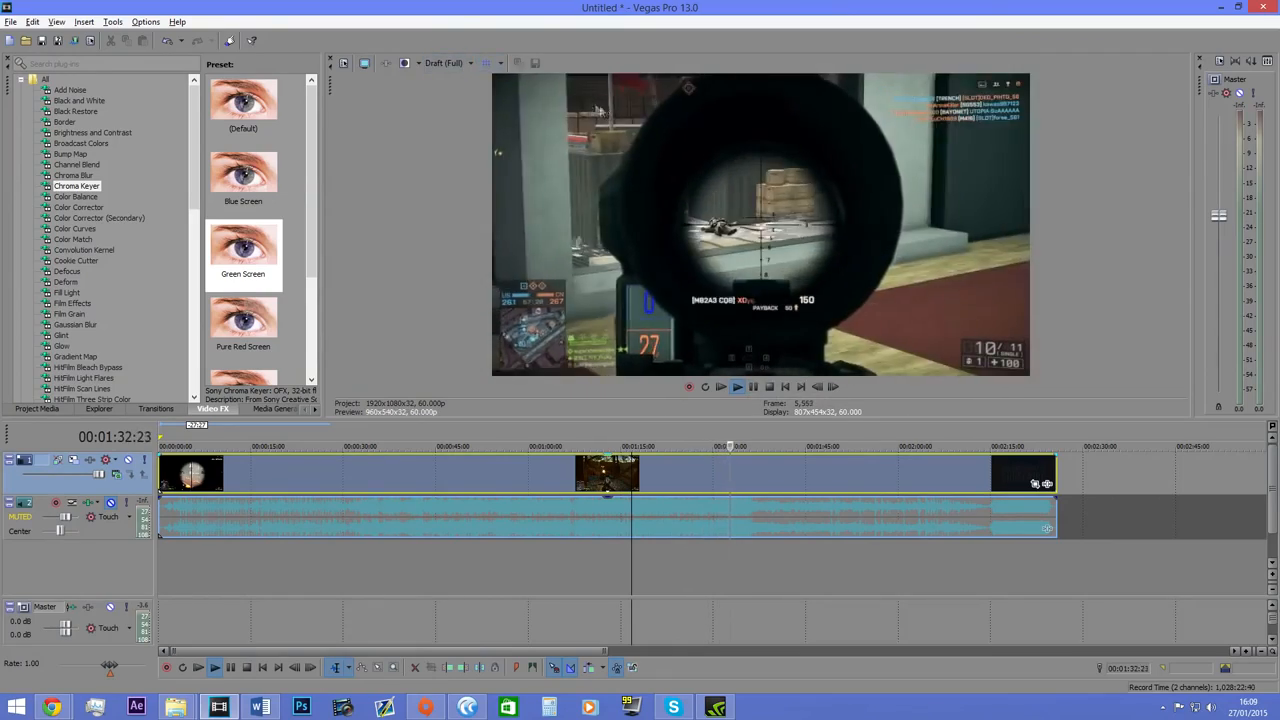
Lower the preview quality to Draft (Half) during playback and pause the clip.
{"action": "left_click", "coordinate": [465, 64]}
{"action": "mouse_move", "coordinate": [466, 85]}
{"action": "left_click", "coordinate": [519, 111]}
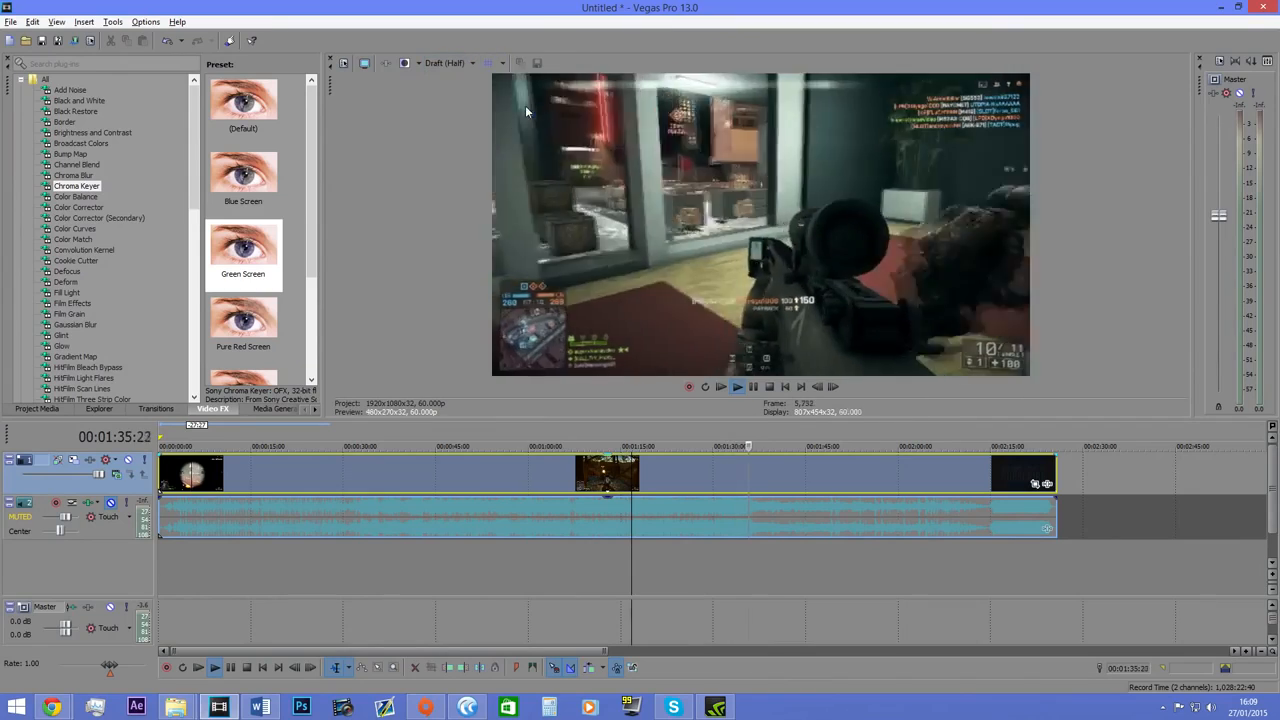
{"action": "left_click", "coordinate": [754, 387]}
Set the preview quality to Draft (Full) and move the cursor back to about 1:34.
{"action": "left_click", "coordinate": [466, 63]}
{"action": "mouse_move", "coordinate": [452, 82]}
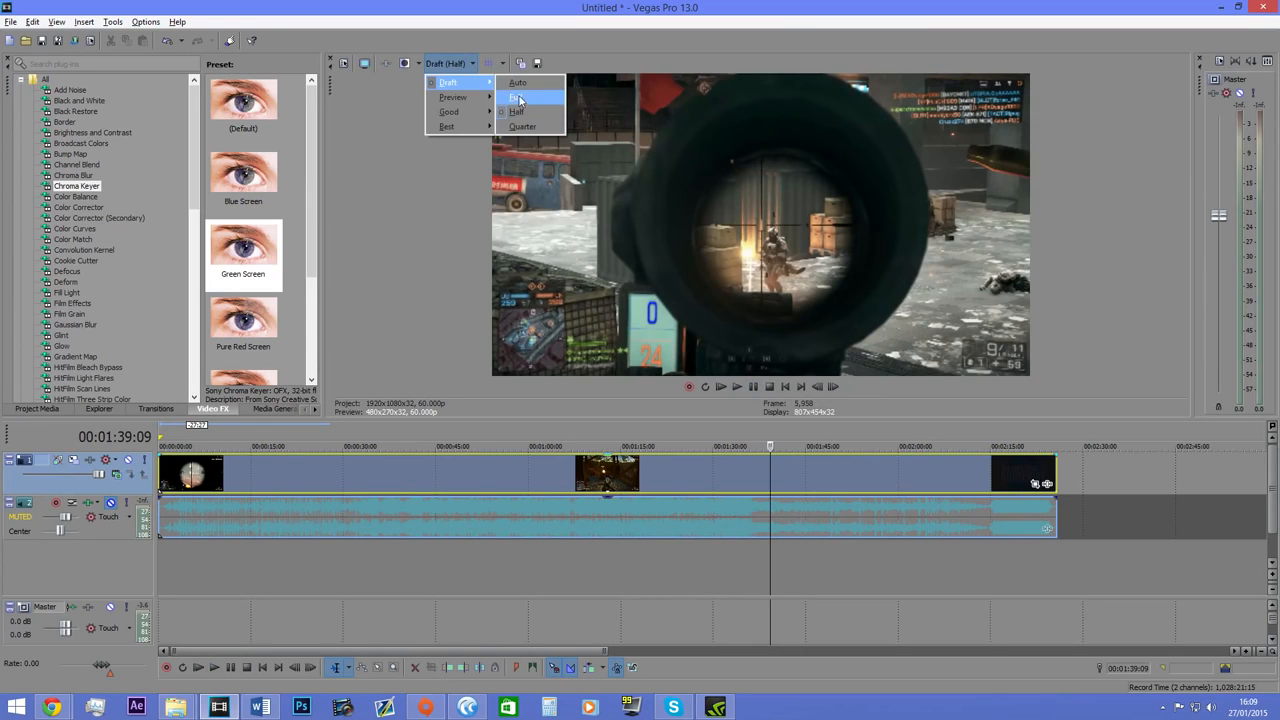
{"action": "left_click", "coordinate": [517, 96]}
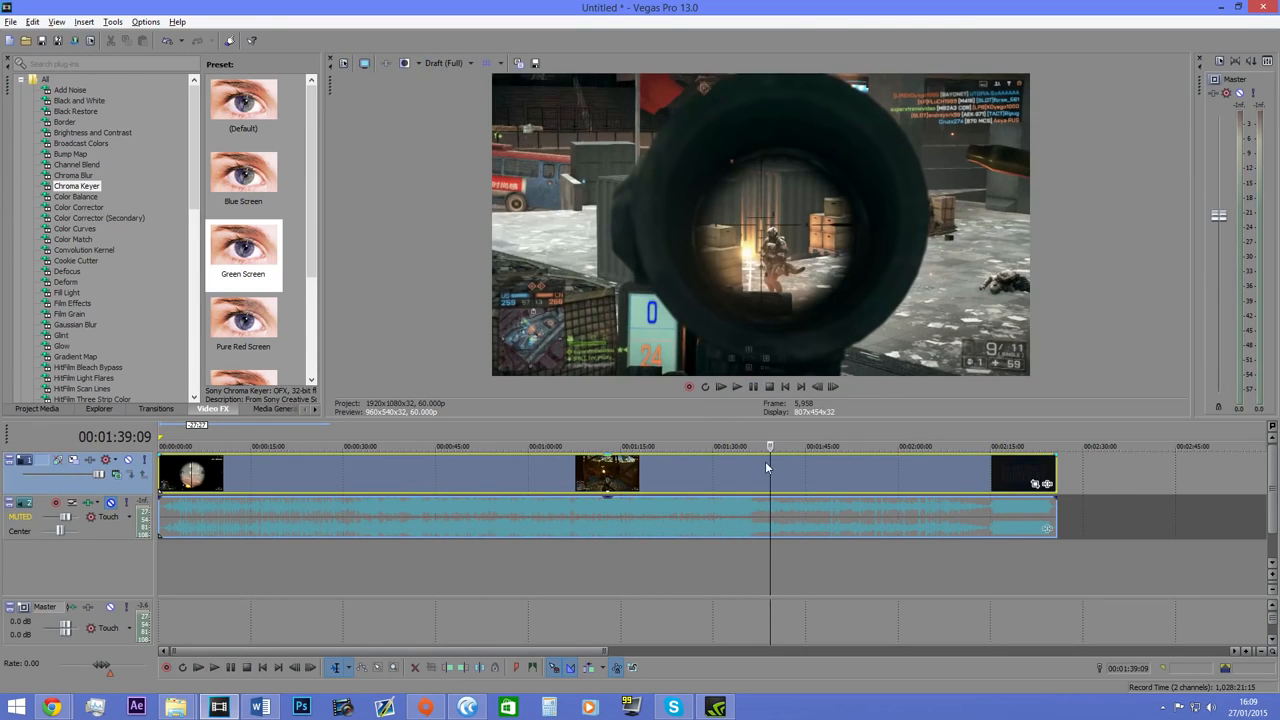
{"action": "left_click_drag", "start_coordinate": [770, 447], "coordinate": [742, 447]}
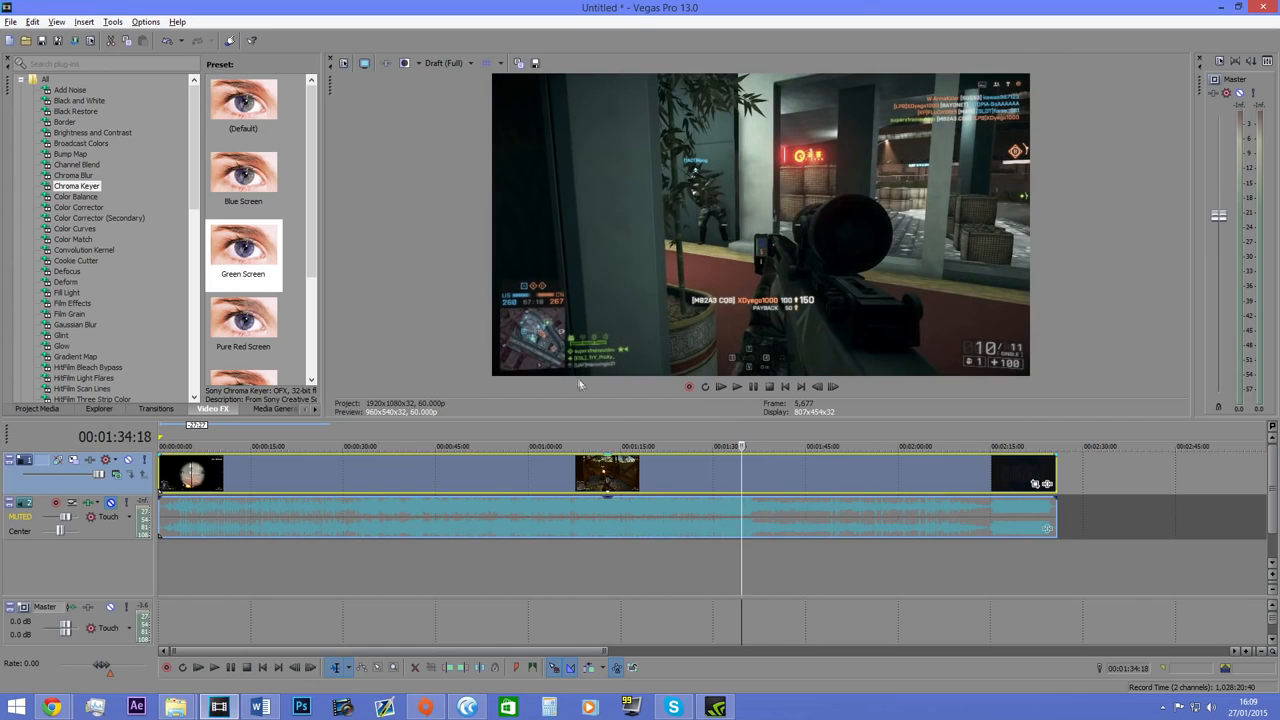
Check the running voice recording in Olympus Sonority and return to Vegas Pro.
{"action": "scroll", "coordinate": [514, 540], "scroll_direction": "down", "scroll_amount": 3}
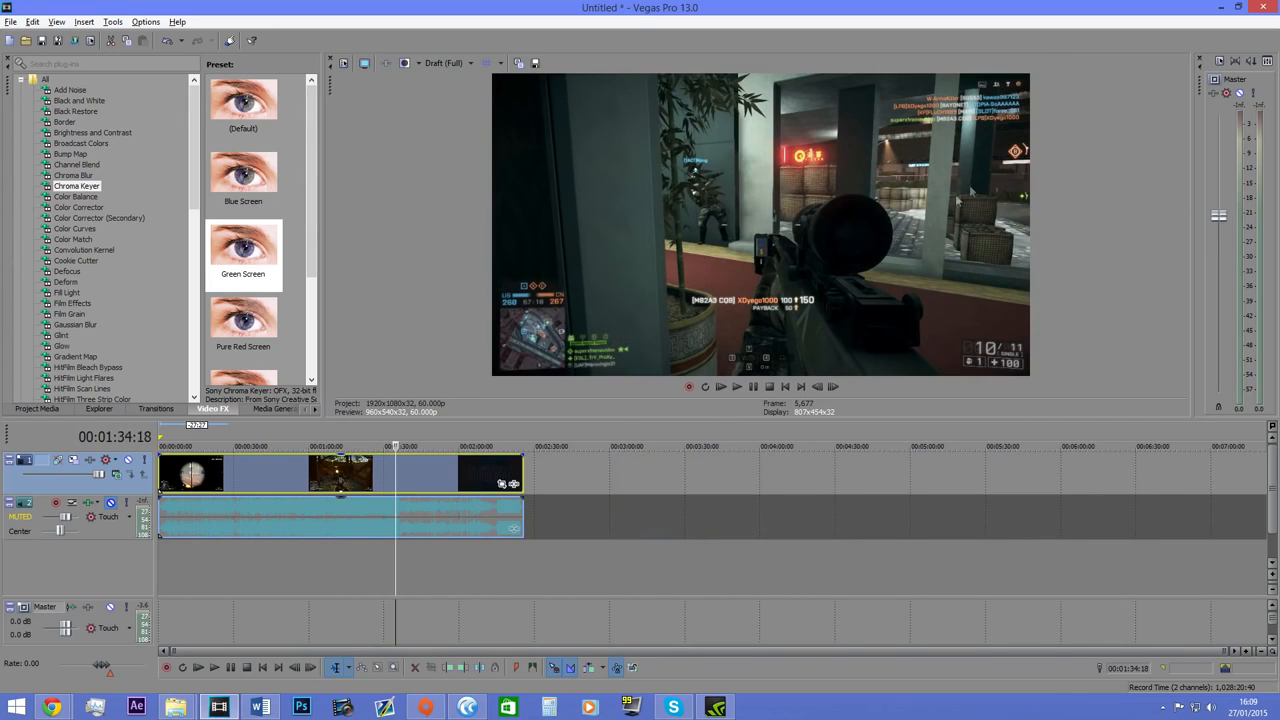
{"action": "left_click", "coordinate": [467, 706]}
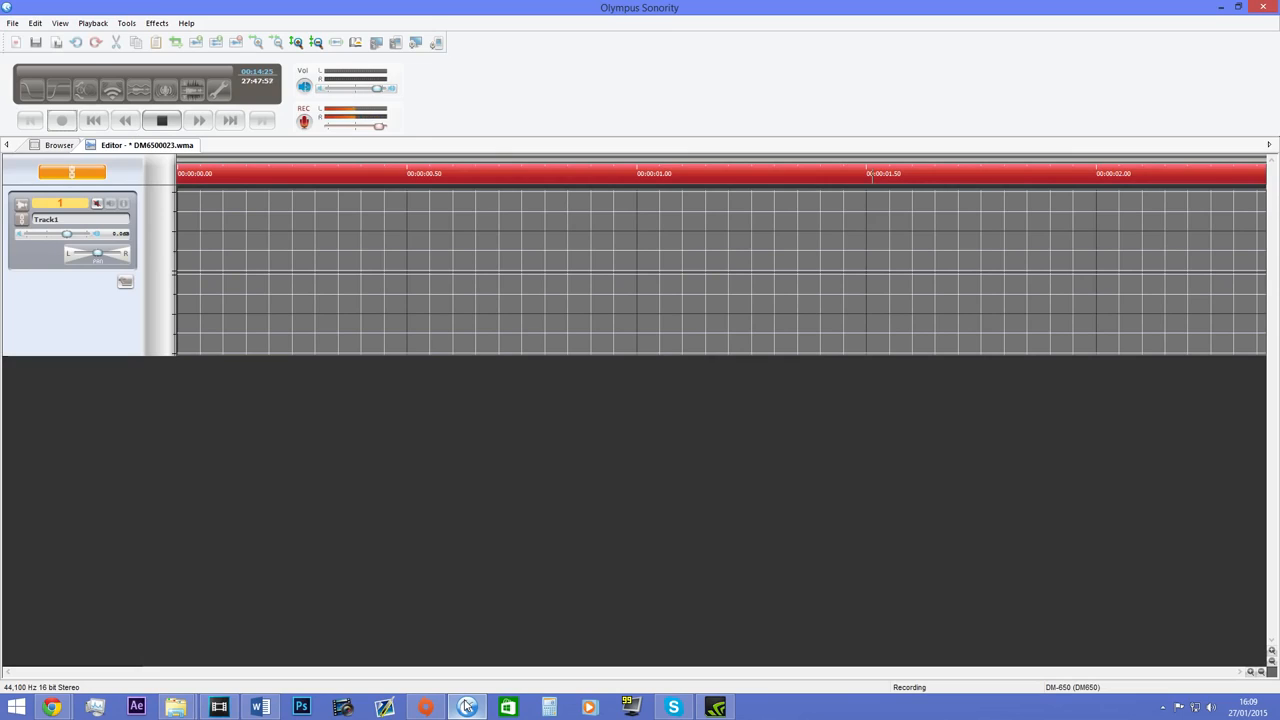
{"action": "left_click", "coordinate": [467, 706]}
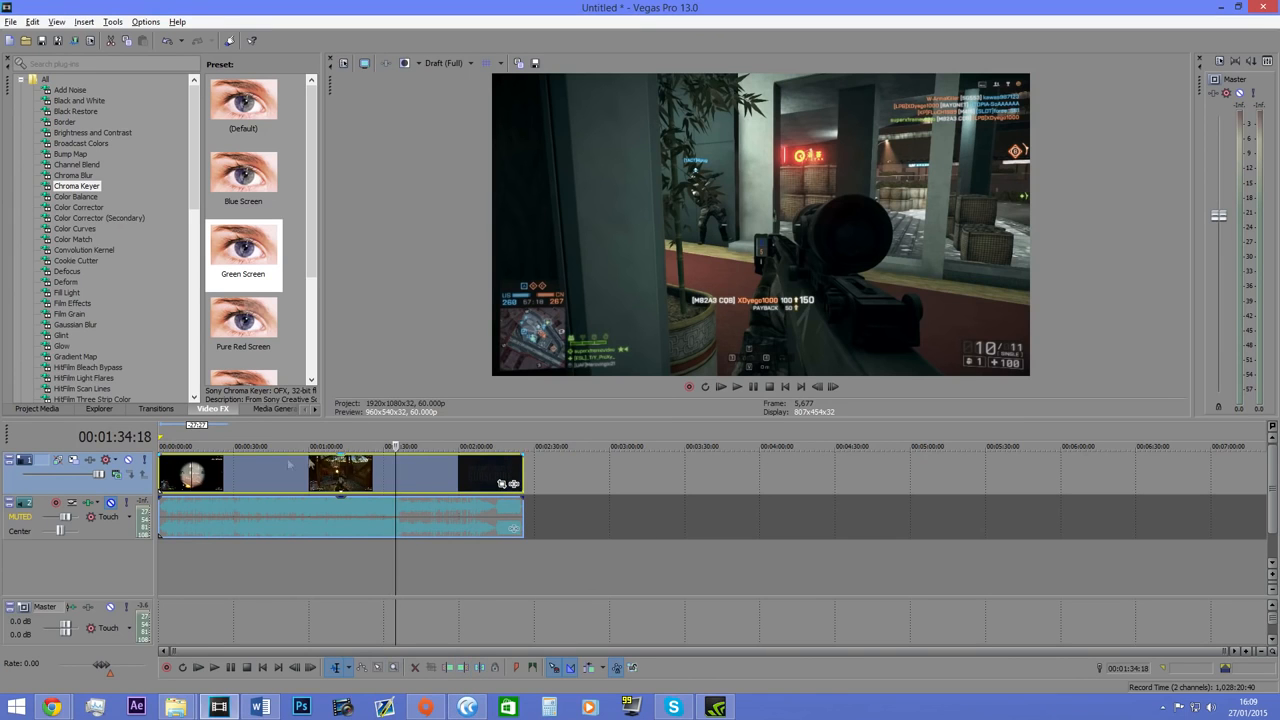
Widen the track headers and delete the muted audio track below the gameplay clip.
{"action": "left_click", "coordinate": [181, 474]}
{"action": "scroll", "coordinate": [182, 490], "scroll_direction": "up", "scroll_amount": 1}
{"action": "scroll", "coordinate": [182, 495], "scroll_direction": "down", "scroll_amount": 1}
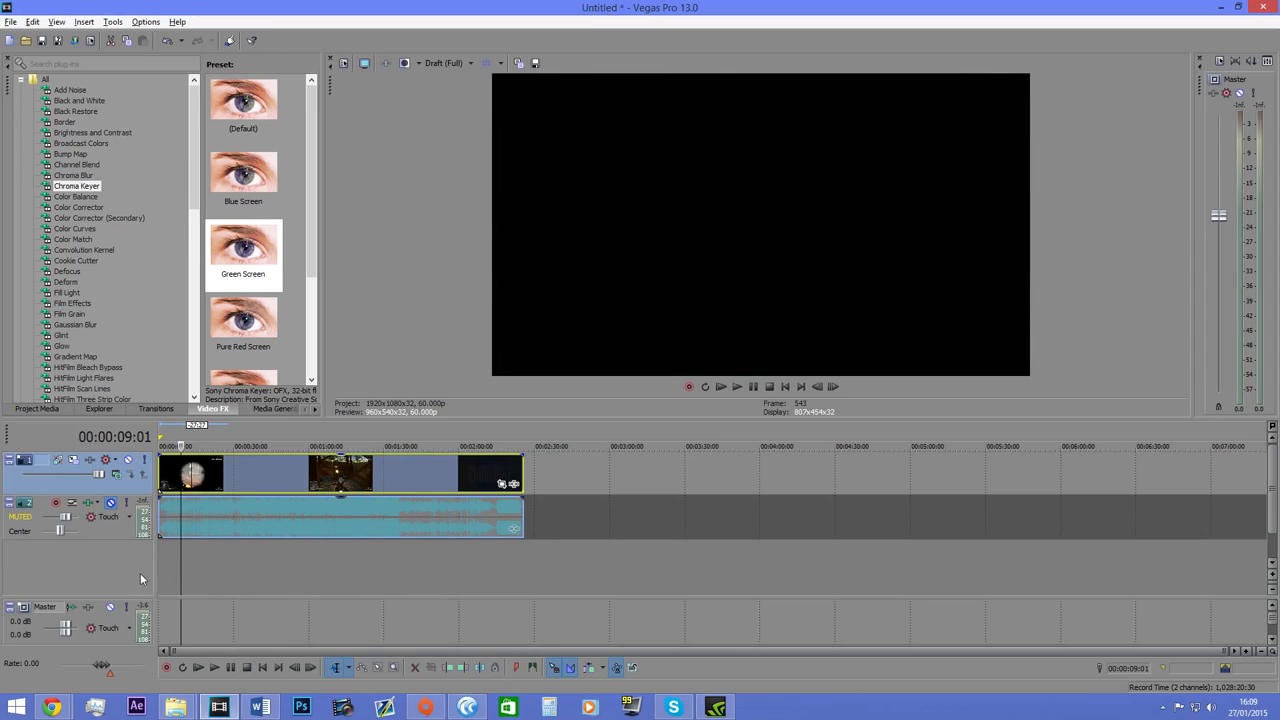
{"action": "left_click_drag", "start_coordinate": [154, 559], "coordinate": [168, 562]}
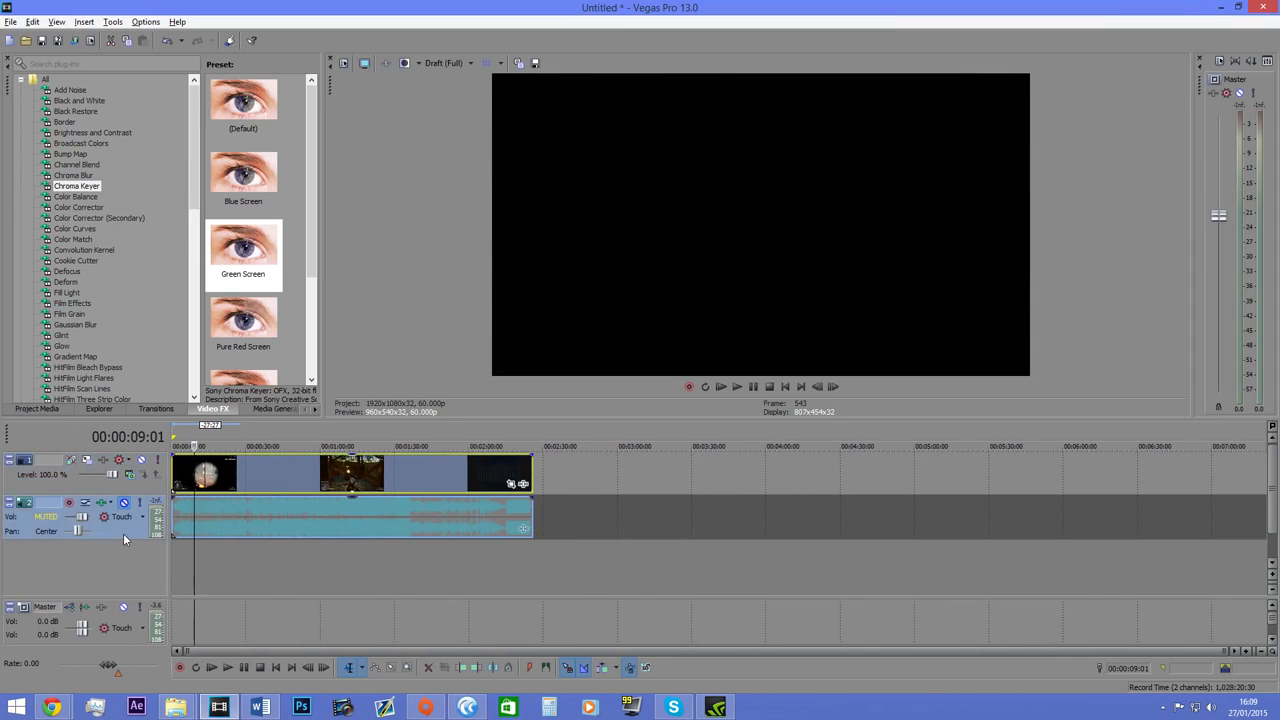
{"action": "key", "text": "Delete"}
{"action": "left_click", "coordinate": [106, 494]}
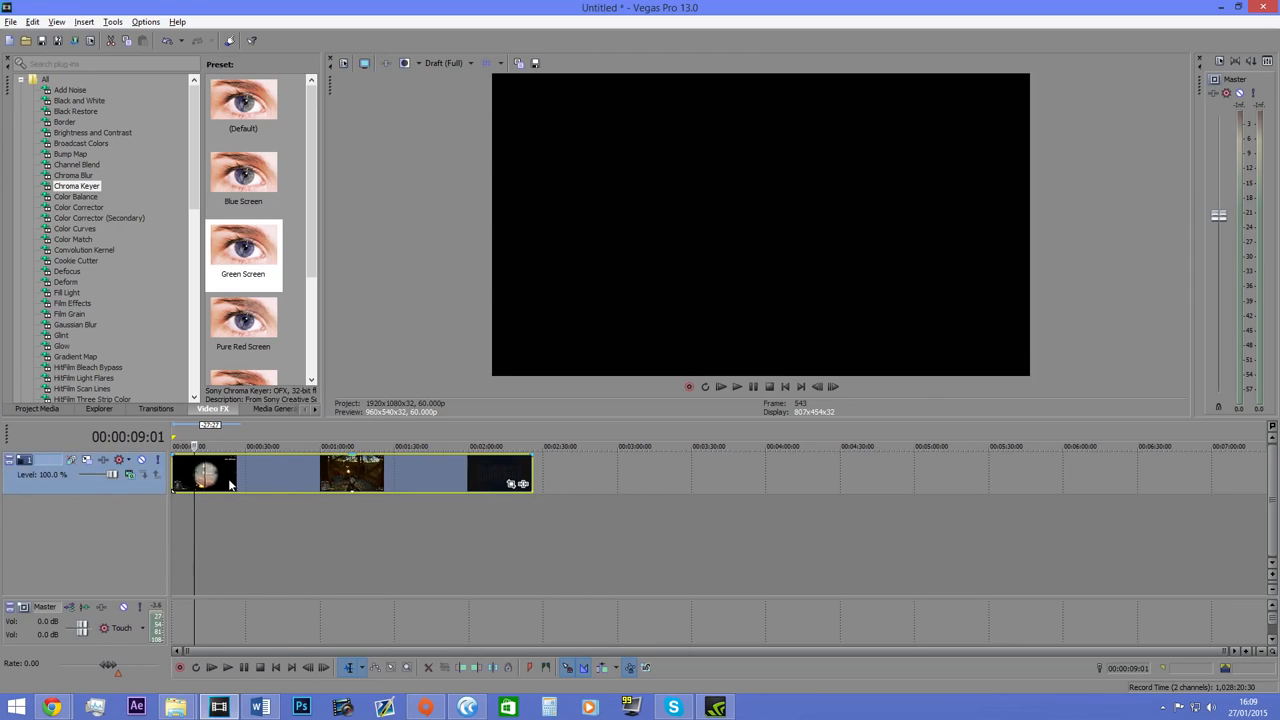
Duplicate the gameplay video track, and duplicate the resulting copy as well.
{"action": "left_click", "coordinate": [230, 488]}
{"action": "left_click", "coordinate": [285, 484]}
{"action": "right_click", "coordinate": [104, 483]}
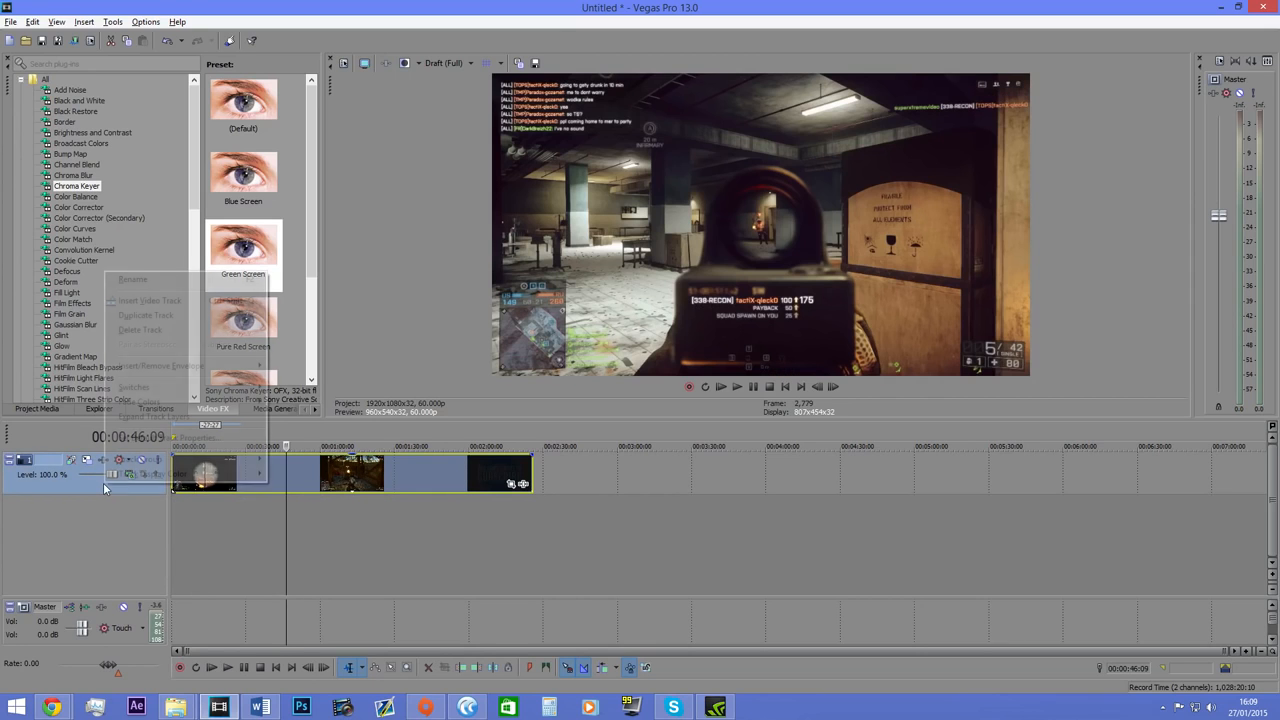
{"action": "left_click", "coordinate": [93, 486]}
{"action": "right_click", "coordinate": [93, 484]}
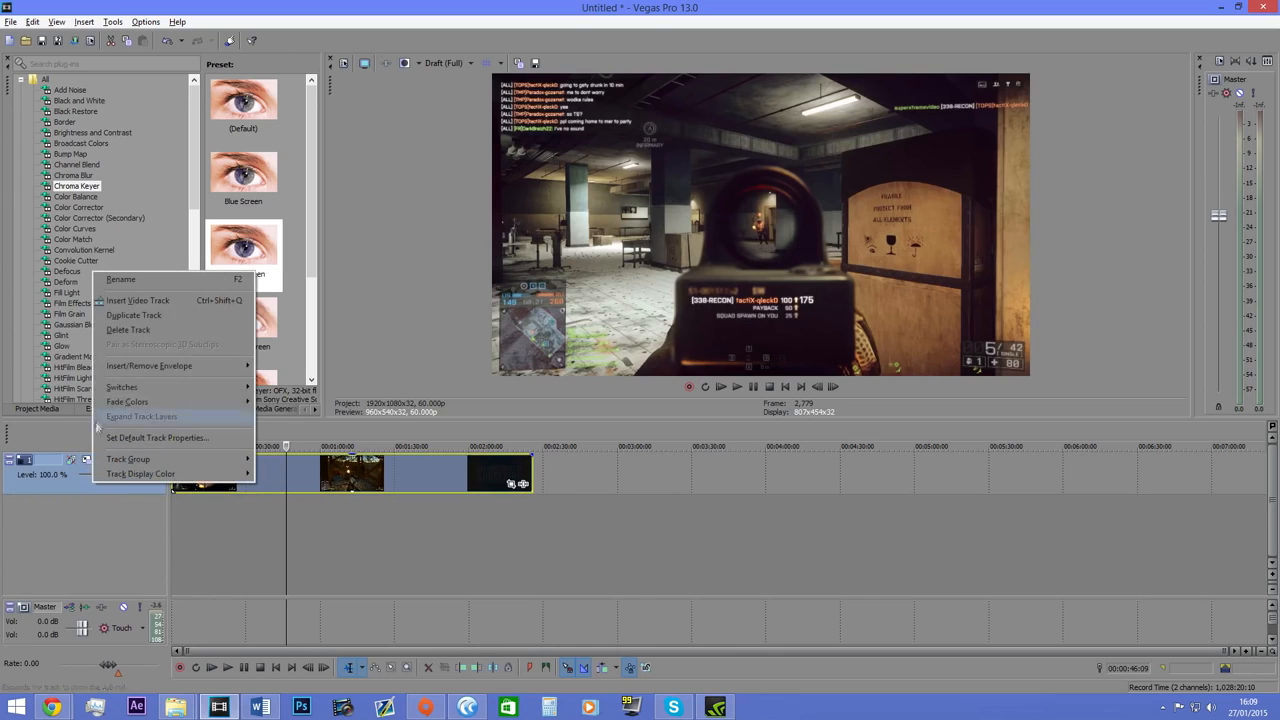
{"action": "left_click", "coordinate": [180, 316]}
{"action": "right_click", "coordinate": [92, 527]}
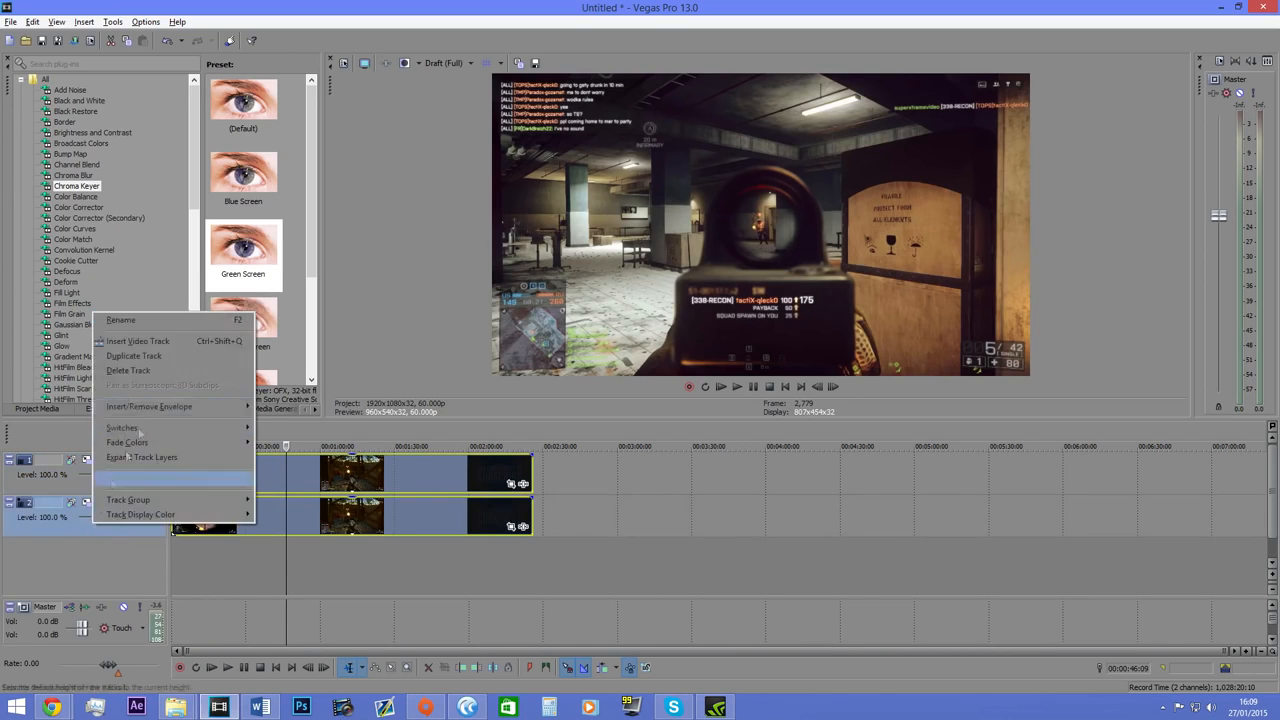
{"action": "left_click", "coordinate": [170, 357]}
Delete the duplicated gameplay tracks, keeping only the original video track.
{"action": "key", "text": "Delete"}
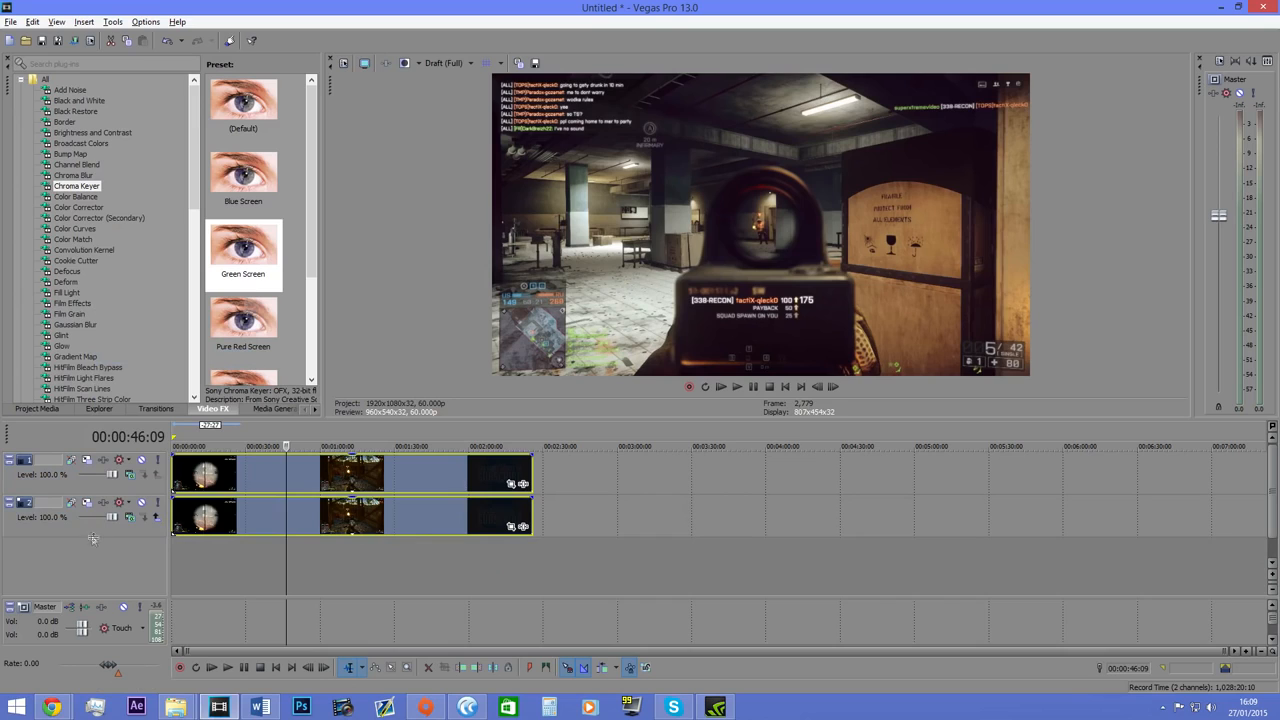
{"action": "left_click", "coordinate": [89, 535]}
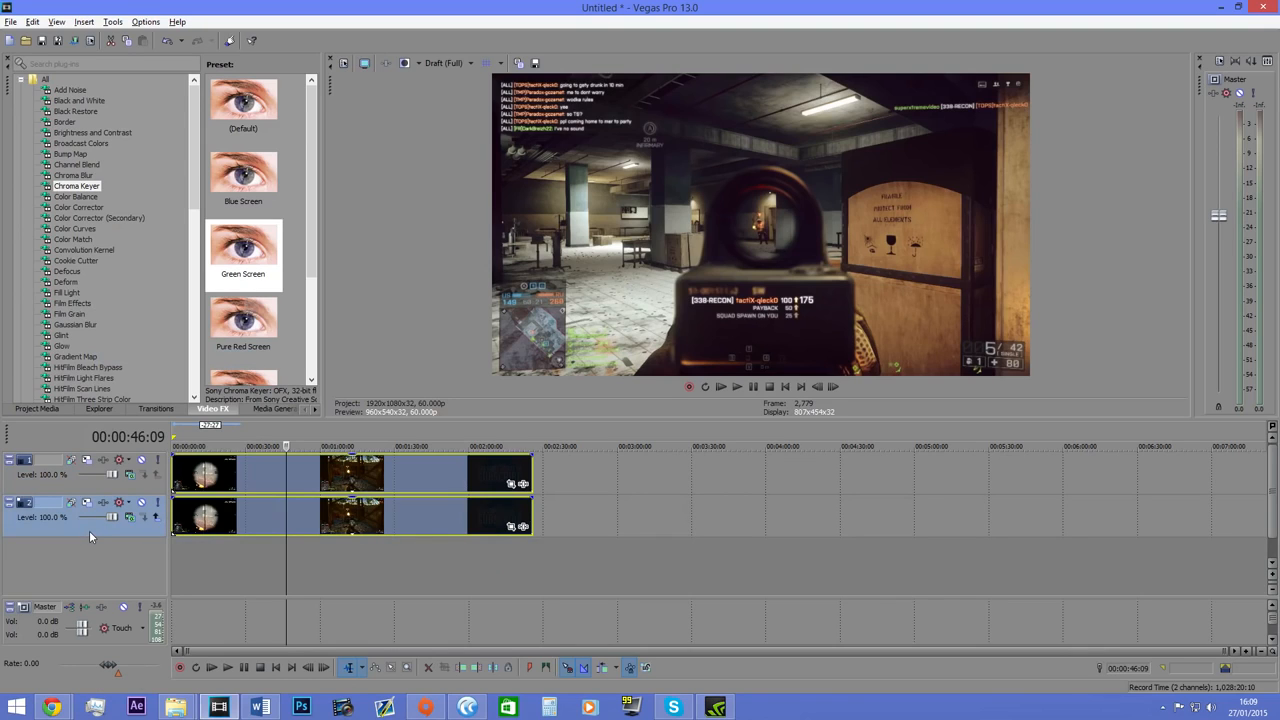
{"action": "key", "text": "Delete"}
Insert an empty audio track below the gameplay clip and an empty video track above it.
{"action": "right_click", "coordinate": [97, 511]}
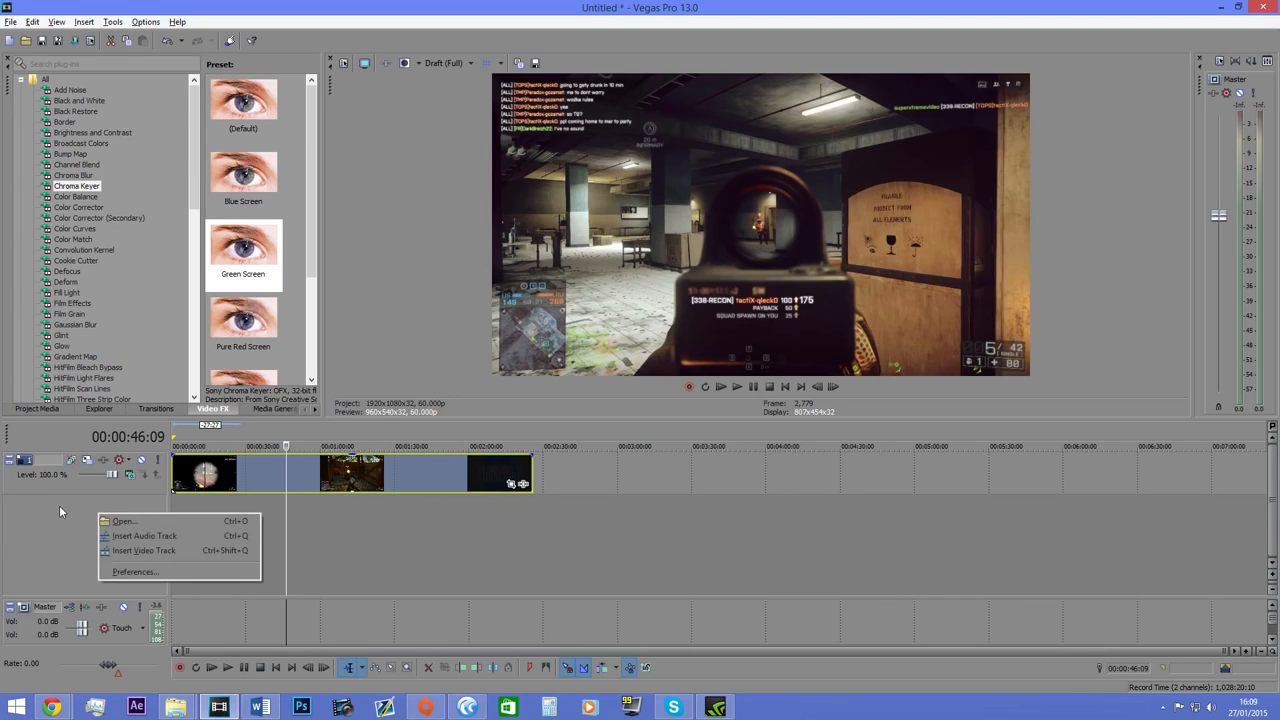
{"action": "left_click", "coordinate": [59, 508]}
{"action": "key", "text": "ctrl+q"}
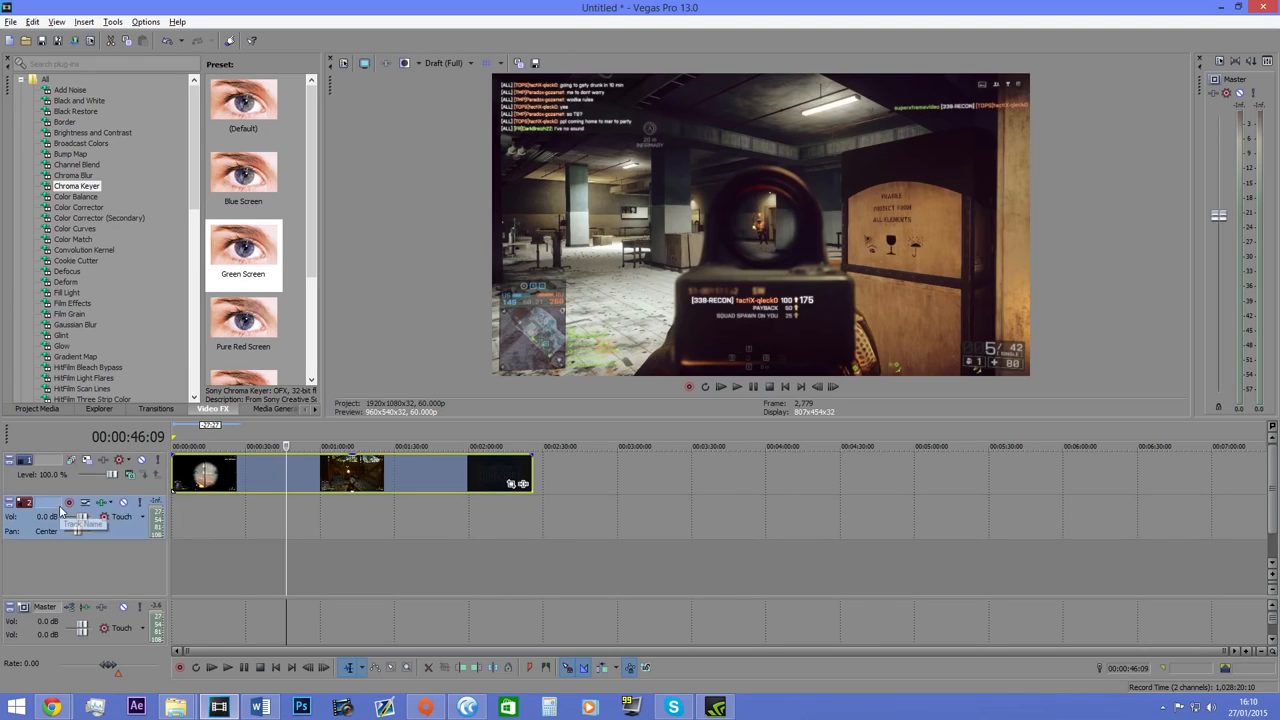
{"action": "key", "text": "ctrl+shift+q"}
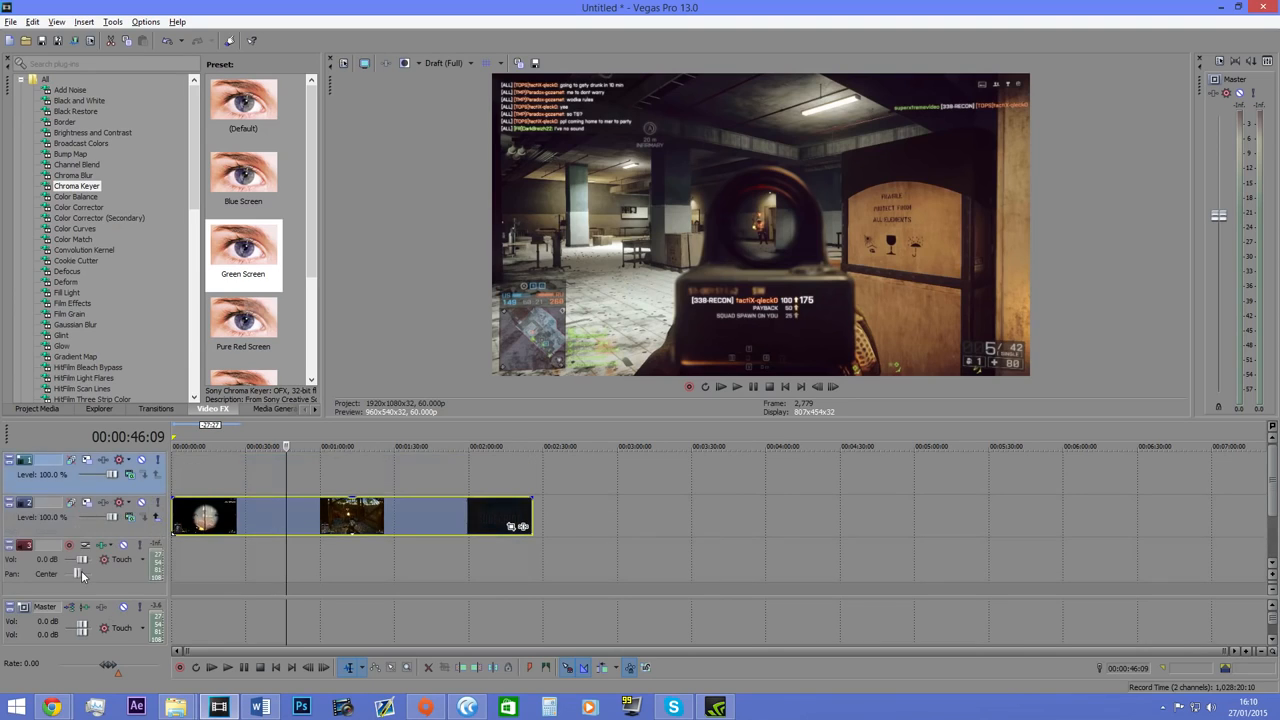
Insert four more empty audio tracks and enlarge the timeline area to make room for them.
{"action": "left_click_drag", "start_coordinate": [410, 420], "coordinate": [410, 360]}
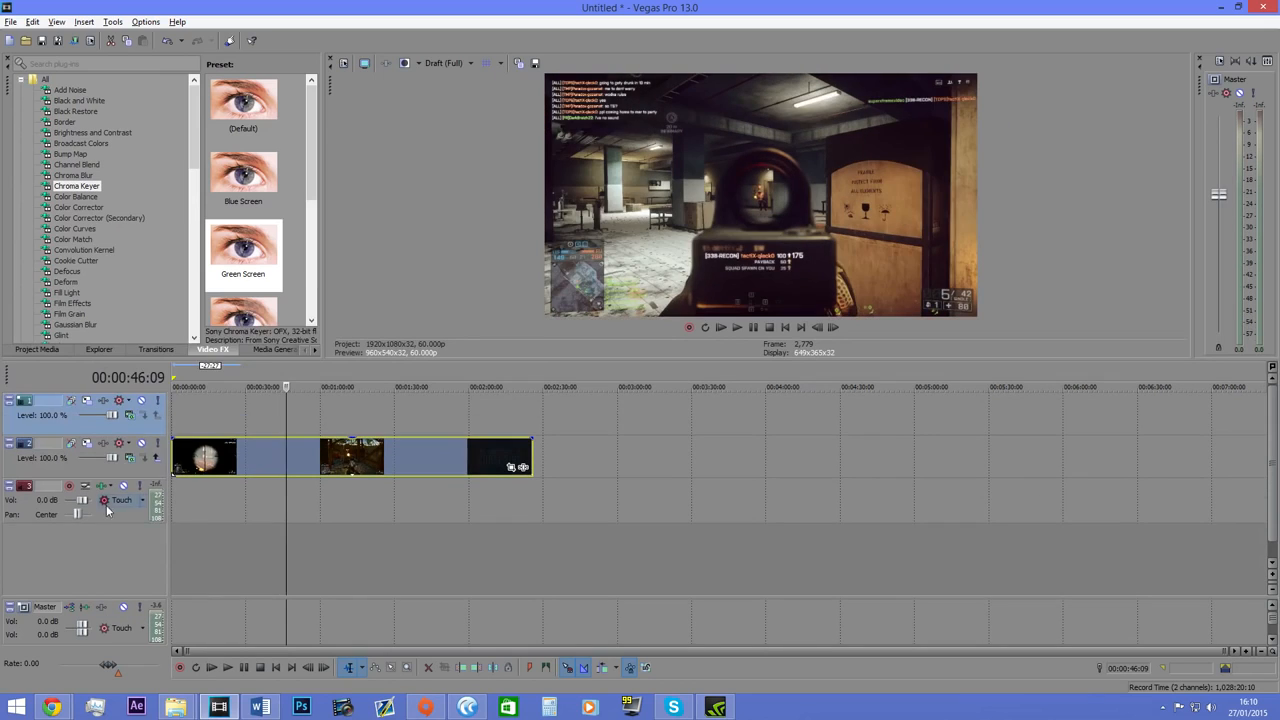
{"action": "right_click", "coordinate": [60, 510]}
{"action": "left_click", "coordinate": [110, 273]}
{"action": "left_click_drag", "start_coordinate": [524, 357], "coordinate": [522, 320]}
{"action": "right_click", "coordinate": [107, 487]}
{"action": "left_click", "coordinate": [53, 498]}
{"action": "key", "text": "ctrl+q"}
{"action": "key", "text": "ctrl+q"}
{"action": "key", "text": "ctrl+q"}
{"action": "key", "text": "ctrl+q"}
{"action": "key", "text": "ctrl+q"}
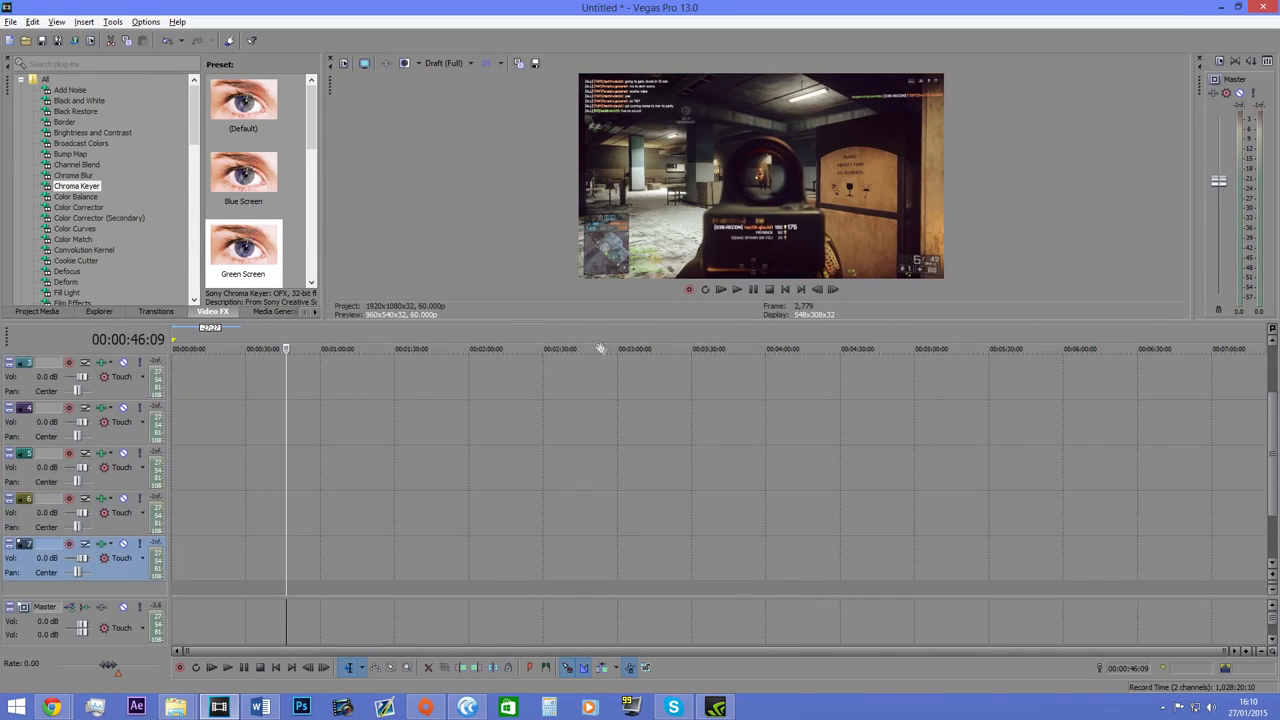
{"action": "left_click_drag", "start_coordinate": [575, 322], "coordinate": [561, 276]}
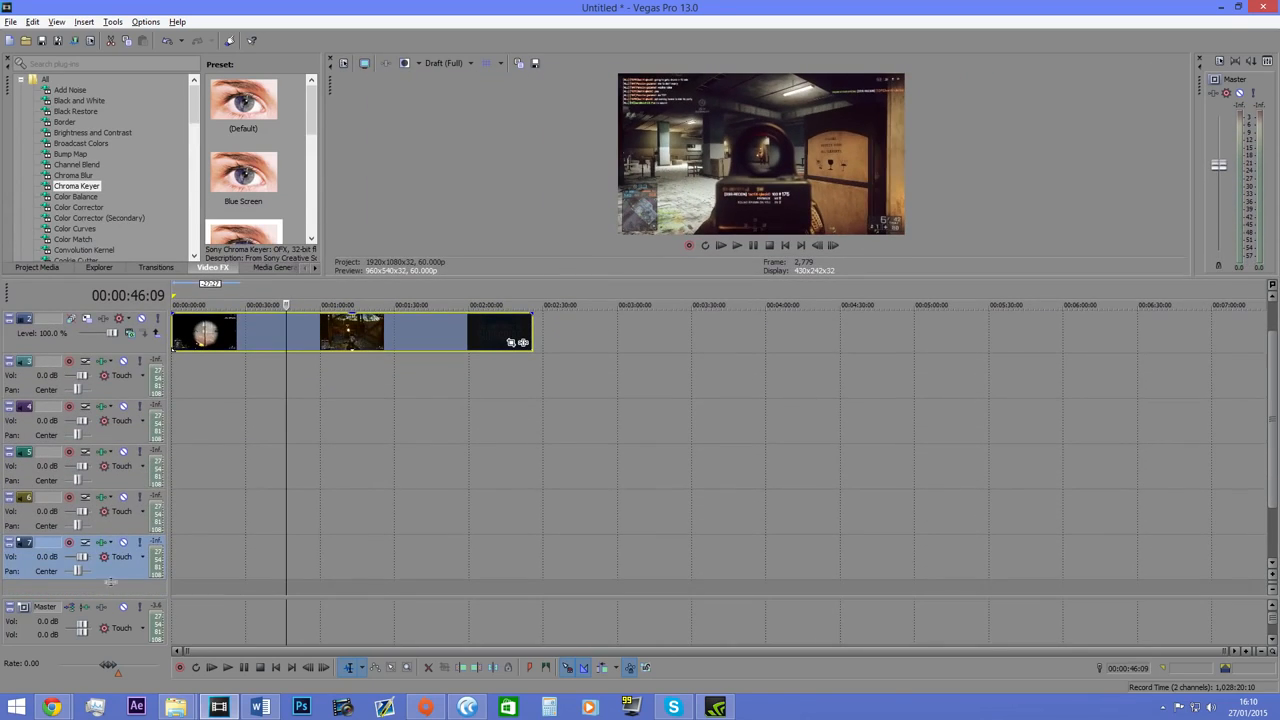
Delete all the empty audio tracks and the empty video track, and enlarge the video preview area.
{"action": "key", "text": "Delete"}
{"action": "left_click", "coordinate": [134, 525]}
{"action": "key", "text": "Delete"}
{"action": "left_click", "coordinate": [134, 525]}
{"action": "key", "text": "Delete"}
{"action": "left_click", "coordinate": [119, 458]}
{"action": "key", "text": "Delete"}
{"action": "left_click", "coordinate": [124, 417]}
{"action": "key", "text": "Delete"}
{"action": "left_click", "coordinate": [134, 345]}
{"action": "key", "text": "Delete"}
{"action": "left_click_drag", "start_coordinate": [306, 278], "coordinate": [293, 454]}
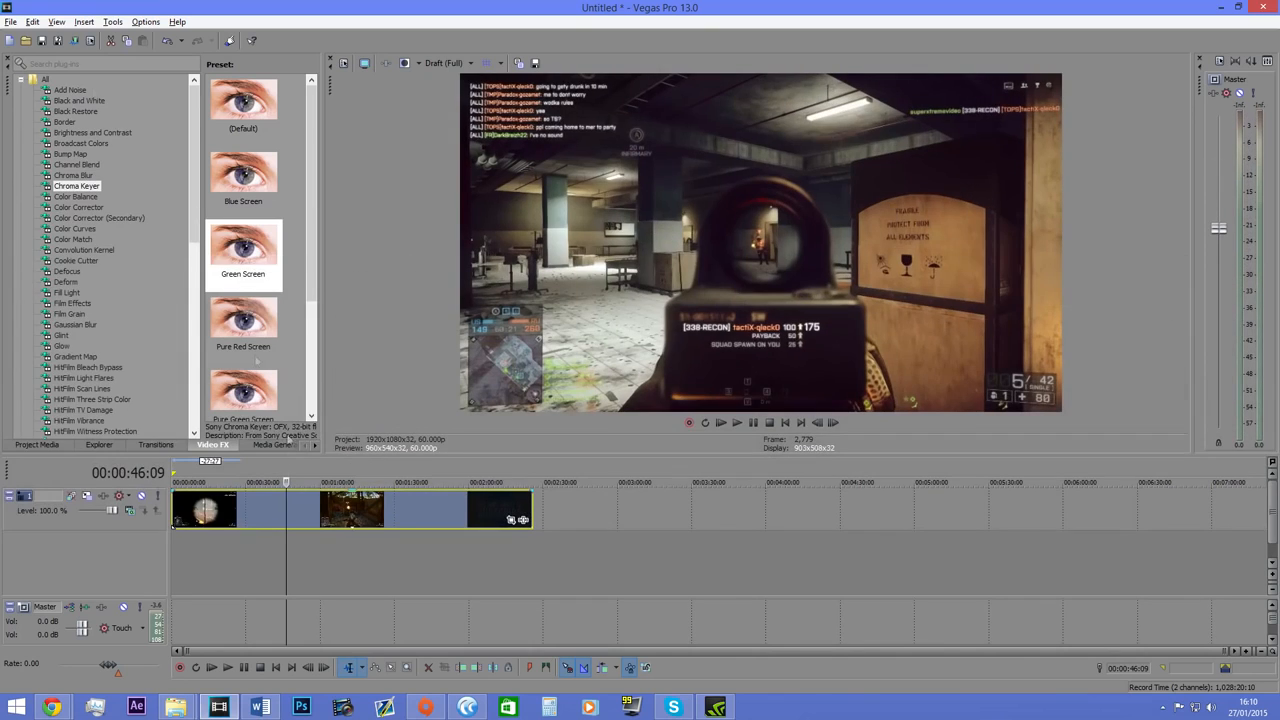
Split the gameplay clip at 00:00:03:29.
{"action": "left_click", "coordinate": [175, 503]}
{"action": "scroll", "coordinate": [193, 520], "scroll_direction": "up", "scroll_amount": 3}
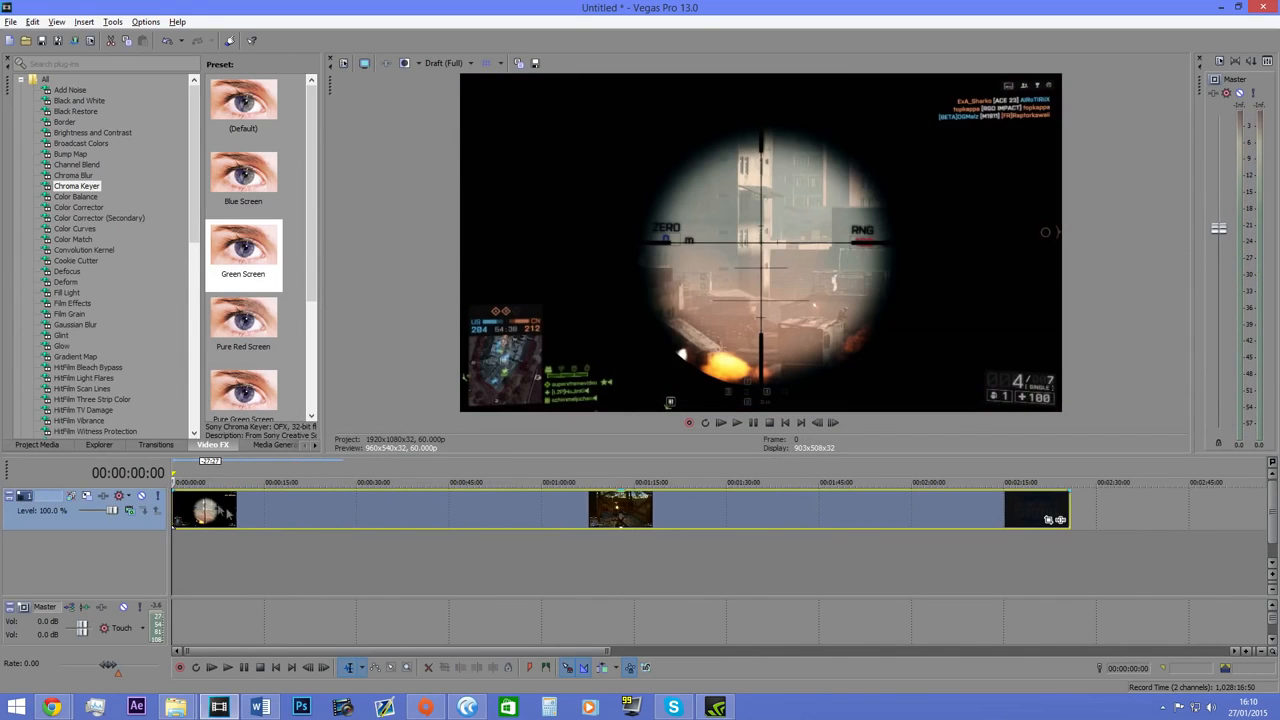
{"action": "left_click", "coordinate": [198, 511]}
{"action": "scroll", "coordinate": [240, 540], "scroll_direction": "up", "scroll_amount": 2}
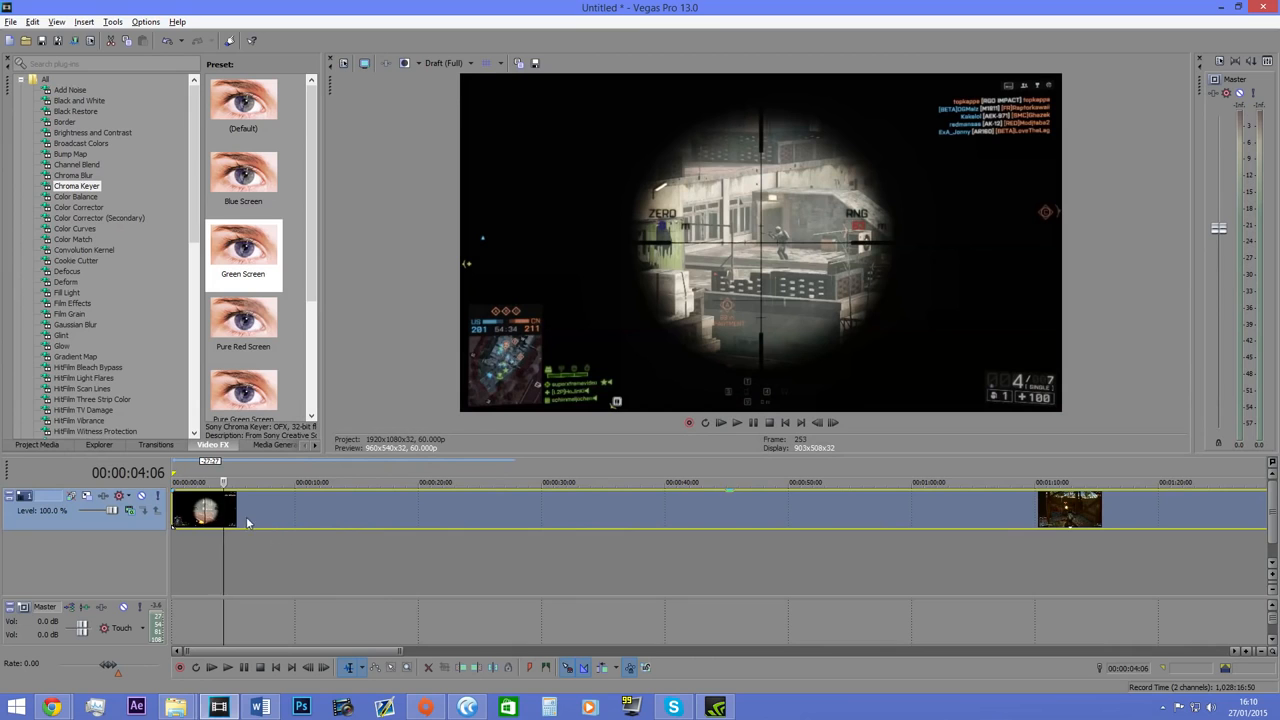
{"action": "left_click", "coordinate": [748, 427]}
{"action": "scroll", "coordinate": [380, 525], "scroll_direction": "up", "scroll_amount": 4}
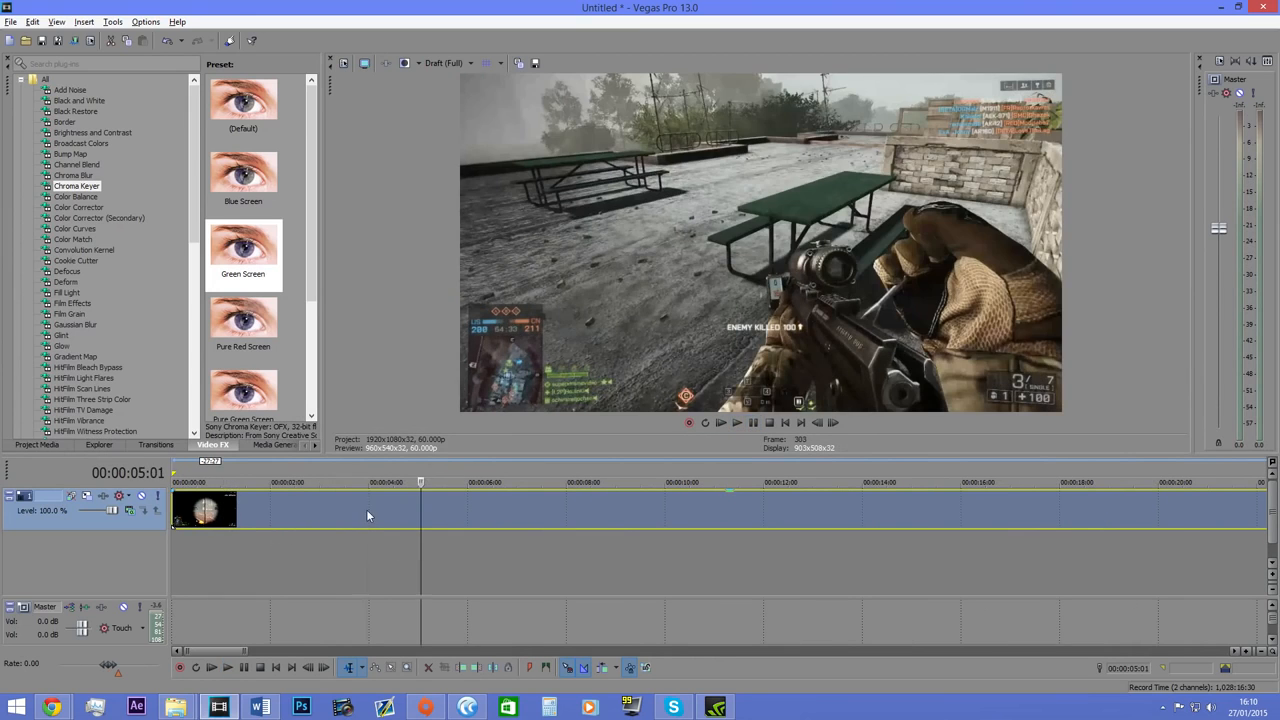
{"action": "left_click", "coordinate": [366, 509]}
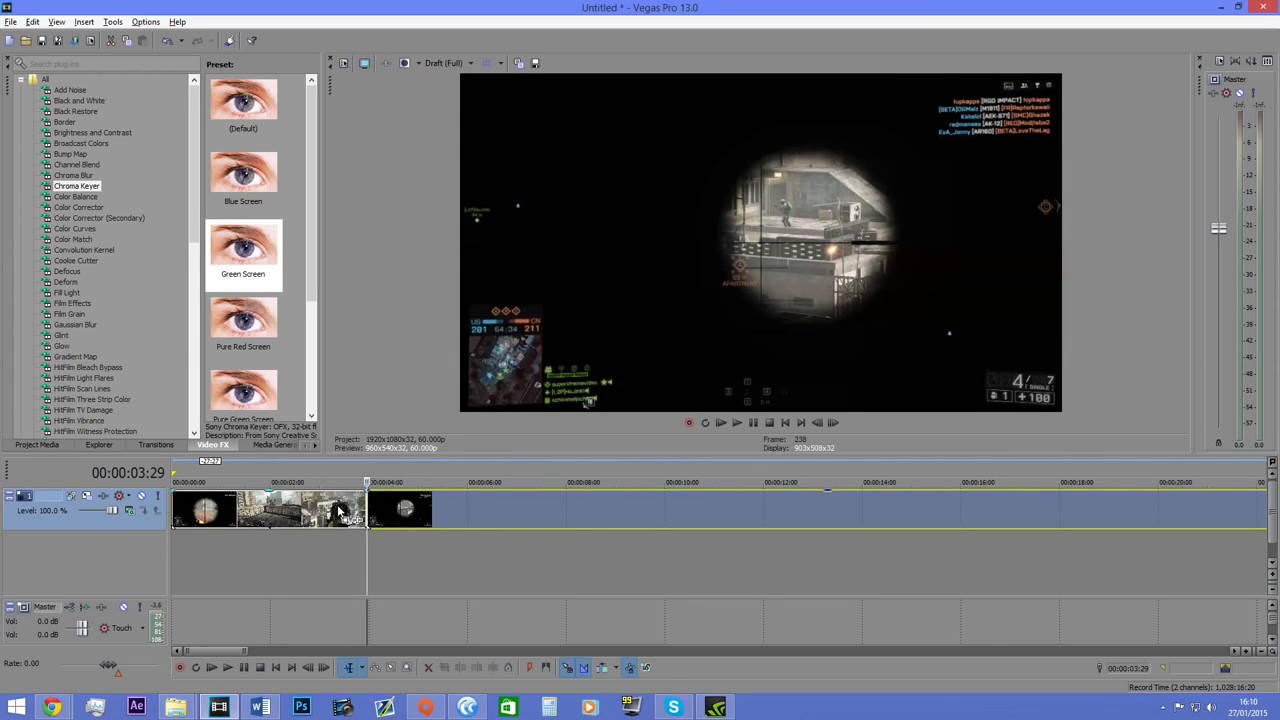
Split the gameplay clip again shortly after the first cut and at 00:00:06:25.
{"action": "right_click", "coordinate": [368, 512]}
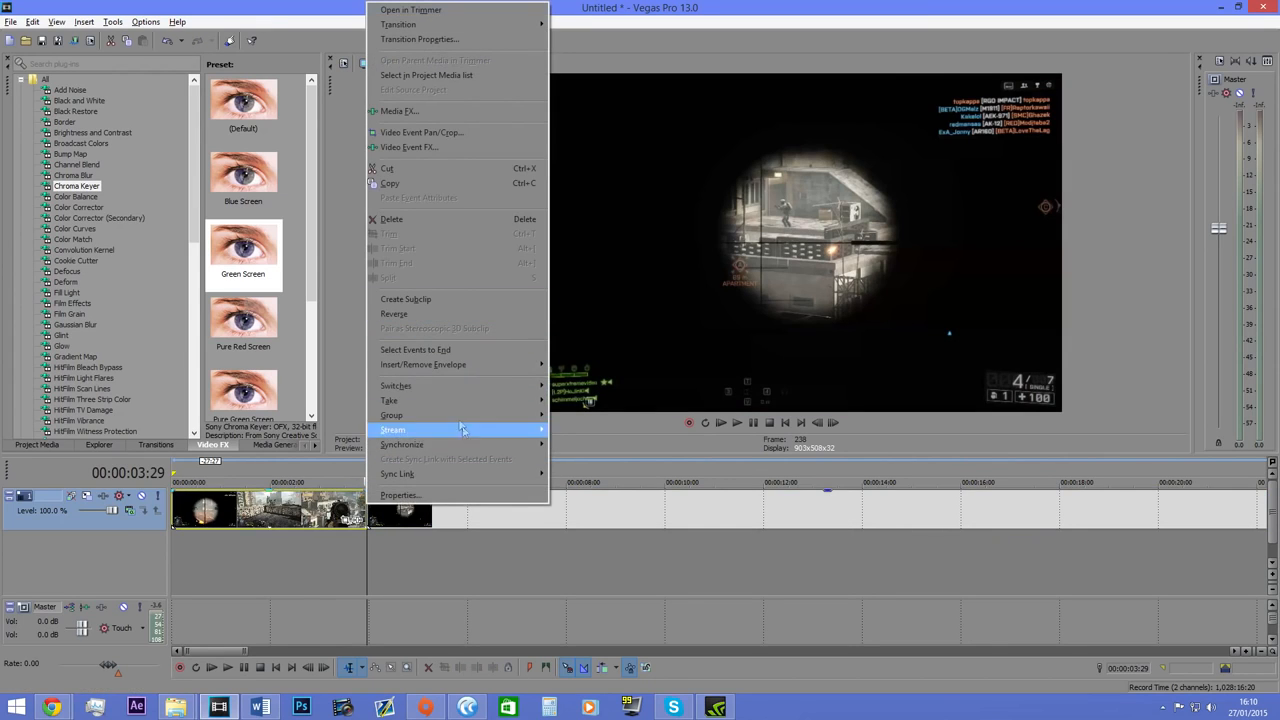
{"action": "mouse_move", "coordinate": [444, 390]}
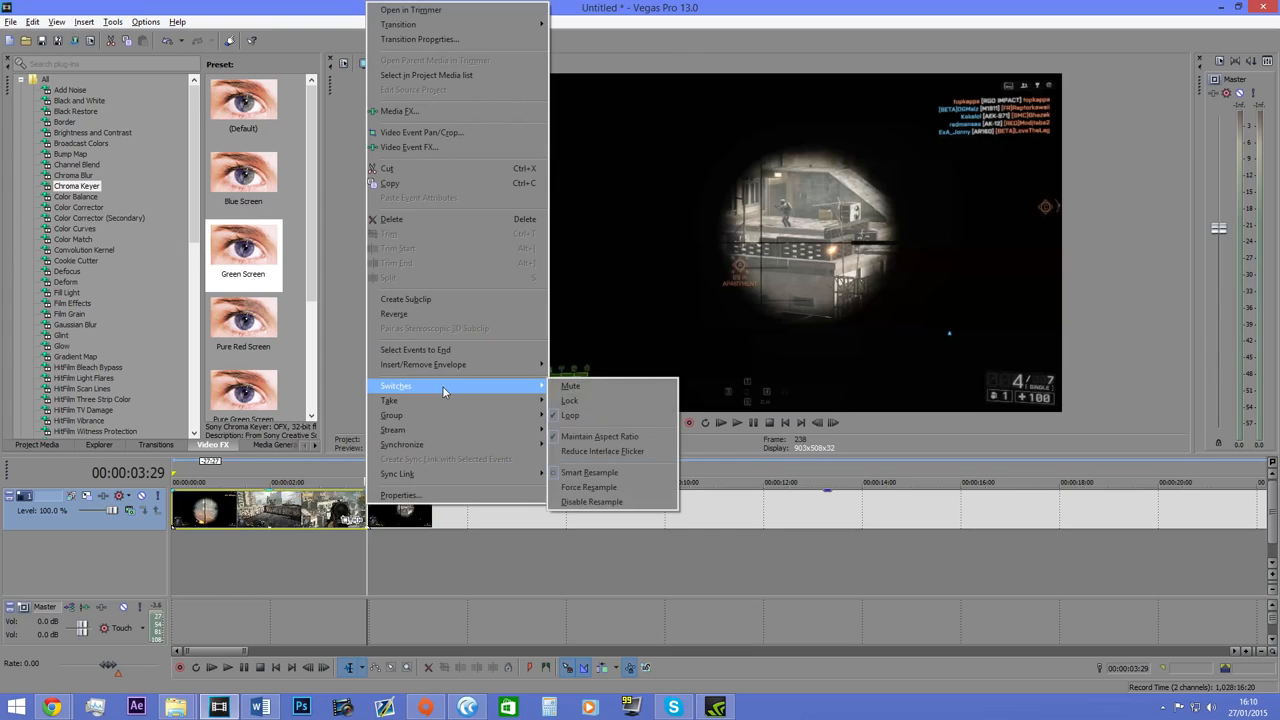
{"action": "left_click", "coordinate": [365, 541]}
{"action": "left_click", "coordinate": [390, 510]}
{"action": "key", "text": "s"}
{"action": "left_click", "coordinate": [510, 508]}
{"action": "key", "text": "s"}
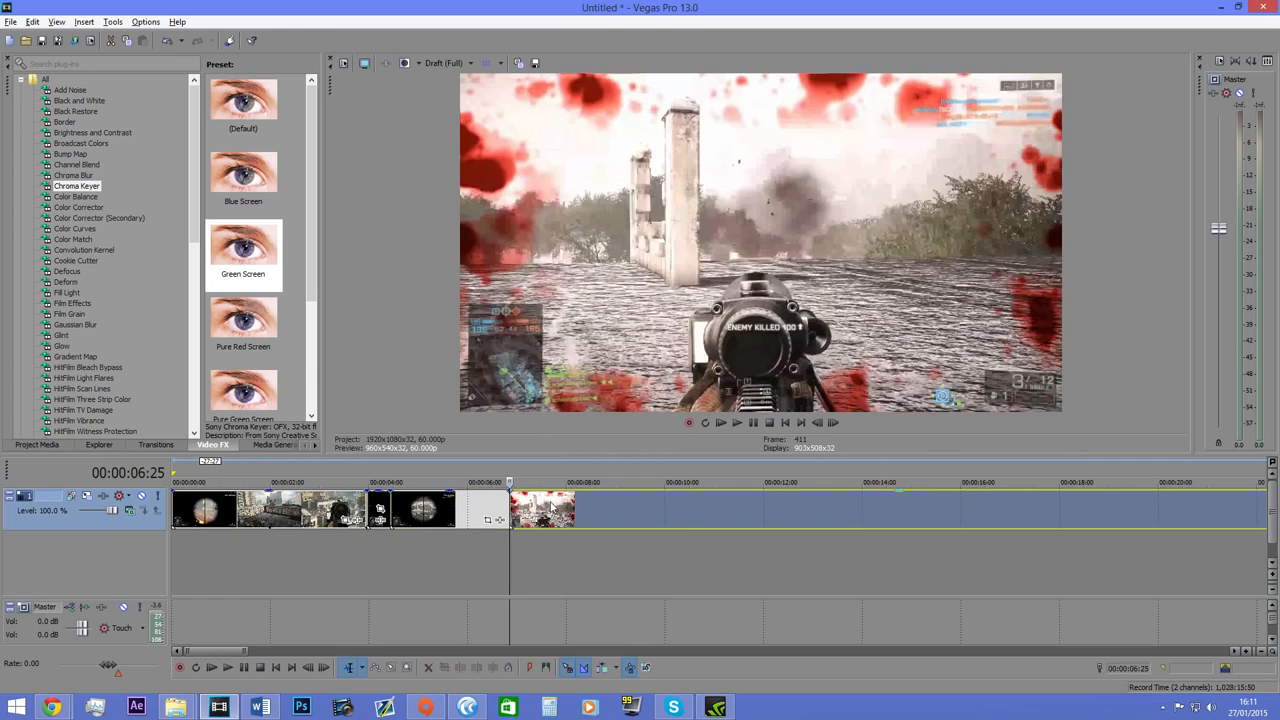
Undo all three splits of the gameplay clip.
{"action": "key", "text": "ctrl+z"}
{"action": "key", "text": "ctrl+z"}
{"action": "key", "text": "ctrl+z"}
{"action": "key", "text": "ctrl+z"}
{"action": "key", "text": "ctrl+z"}
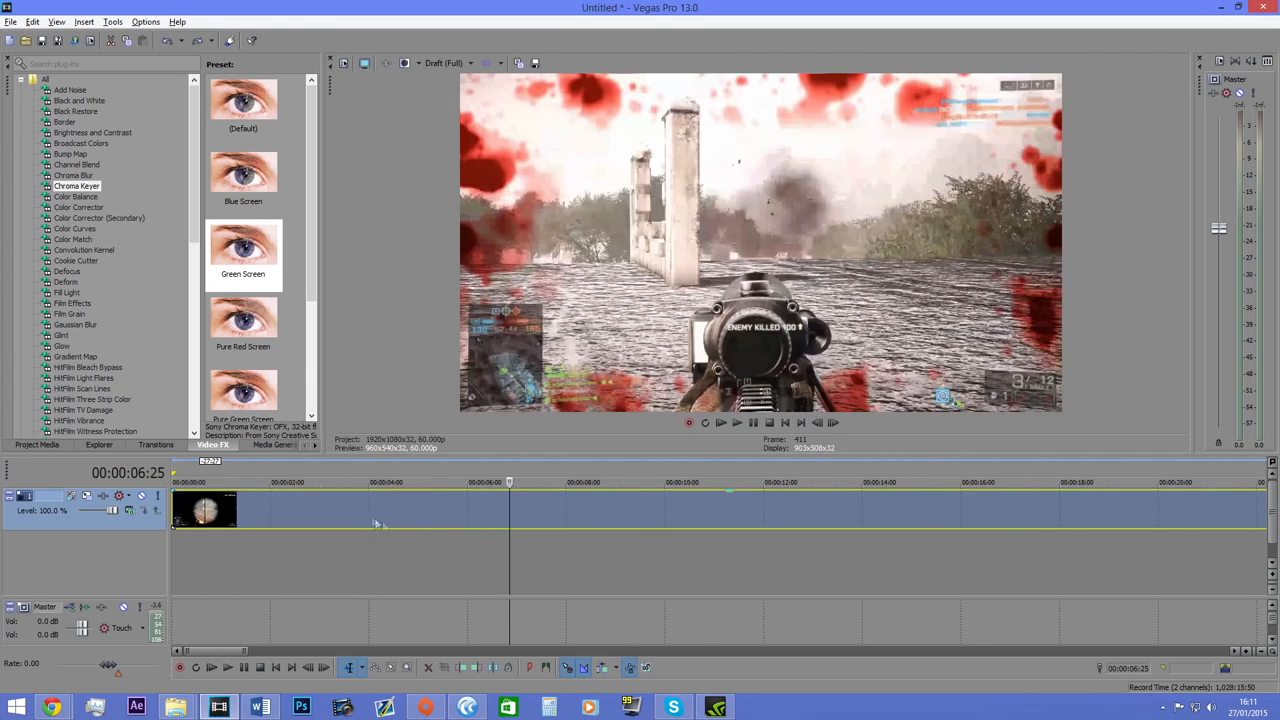
Split the gameplay clip at 00:00:04:26.
{"action": "left_click", "coordinate": [393, 507]}
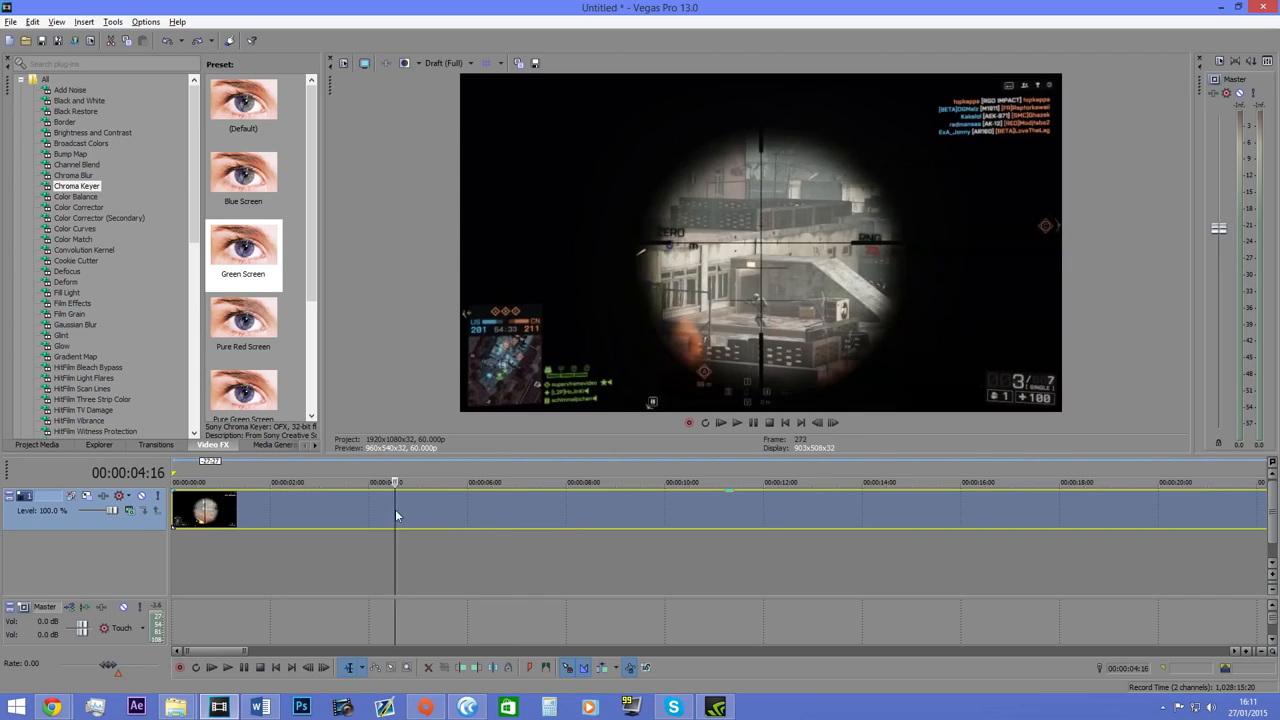
{"action": "key", "text": "w"}
{"action": "left_click", "coordinate": [411, 512]}
{"action": "key", "text": "s"}
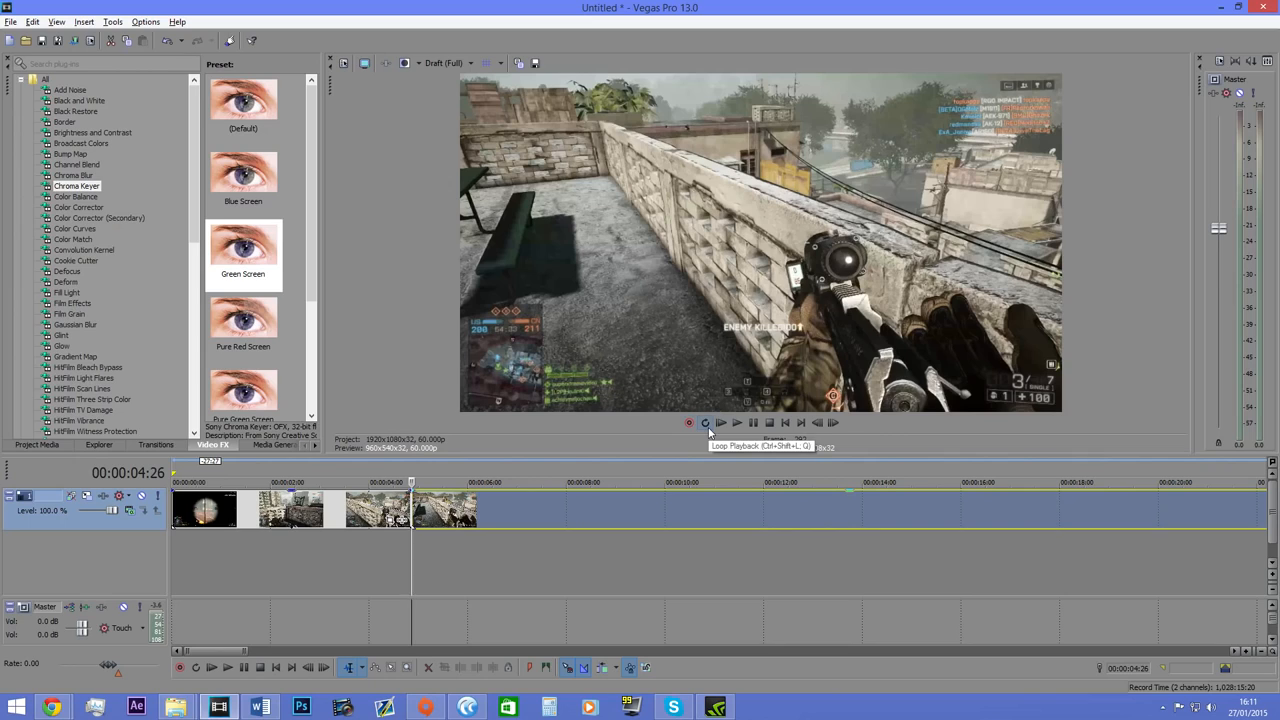
Set the loop region from the start of the timeline to 00:00:07:14 and play it with loop playback on.
{"action": "scroll", "coordinate": [420, 506], "scroll_direction": "down", "scroll_amount": 5}
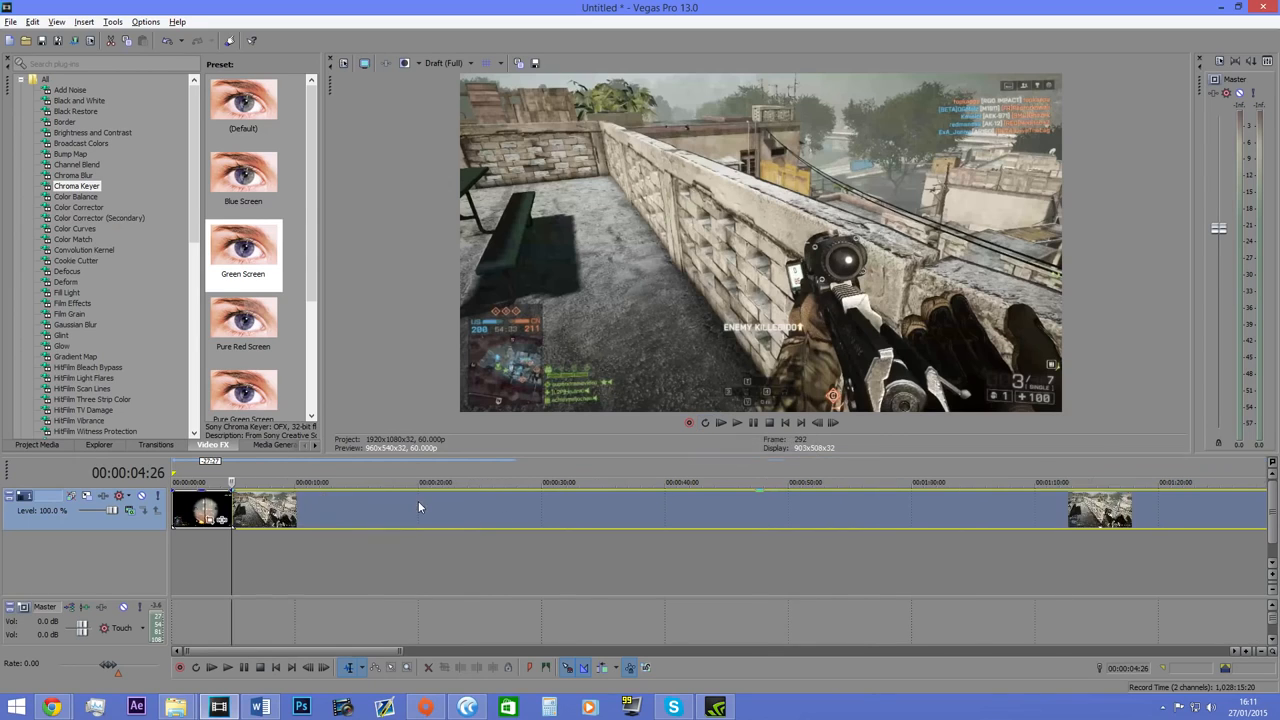
{"action": "scroll", "coordinate": [205, 484], "scroll_direction": "up", "scroll_amount": 3}
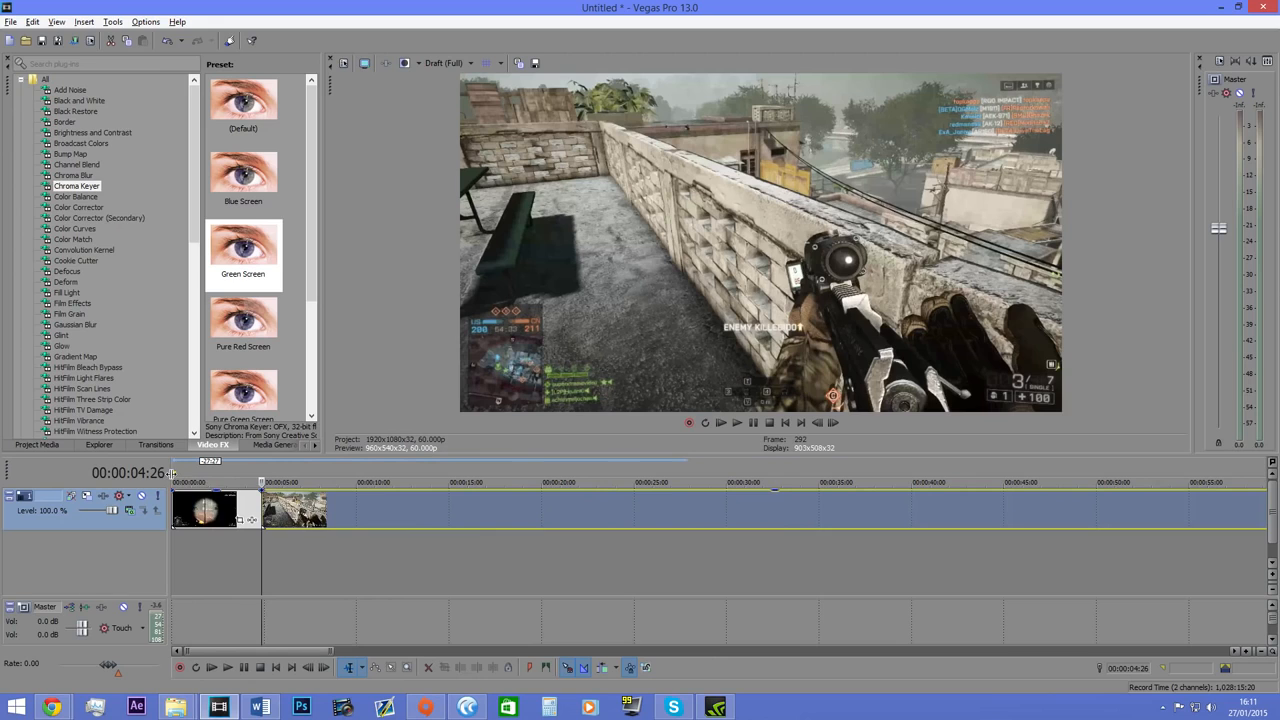
{"action": "left_click_drag", "start_coordinate": [175, 477], "coordinate": [449, 474]}
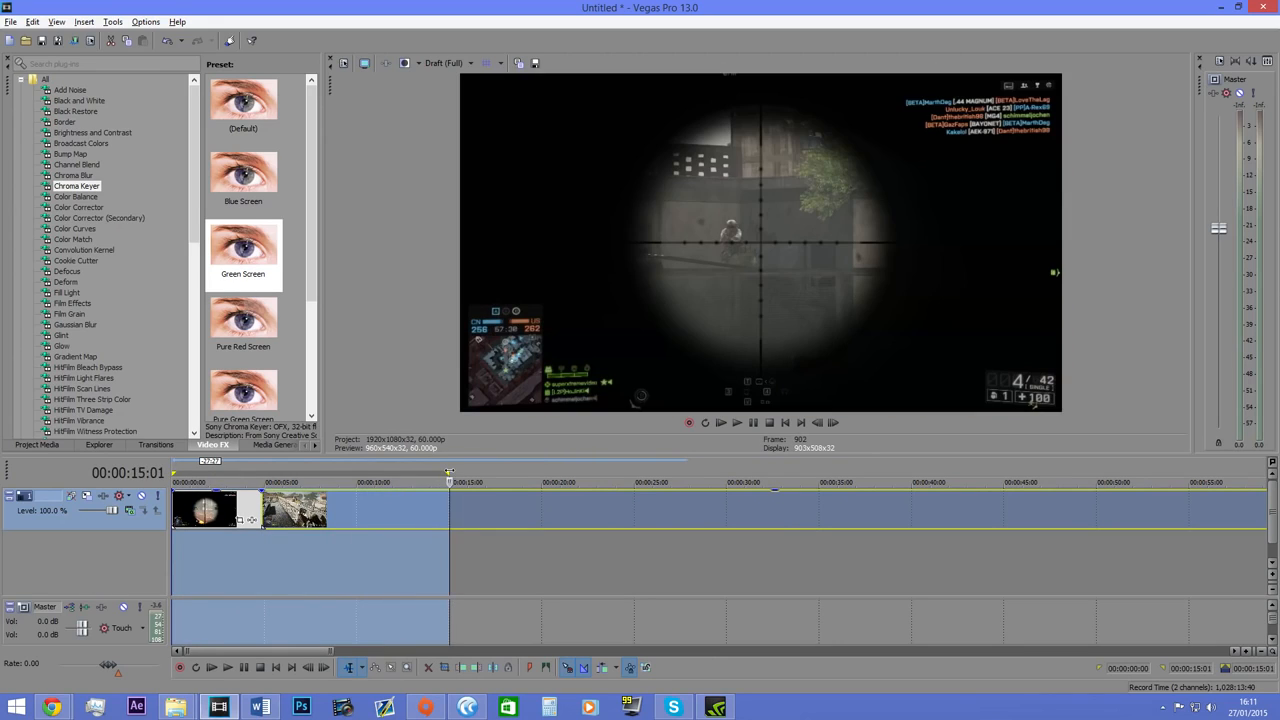
{"action": "left_click_drag", "start_coordinate": [449, 474], "coordinate": [207, 478]}
{"action": "scroll", "coordinate": [204, 507], "scroll_direction": "down", "scroll_amount": 5}
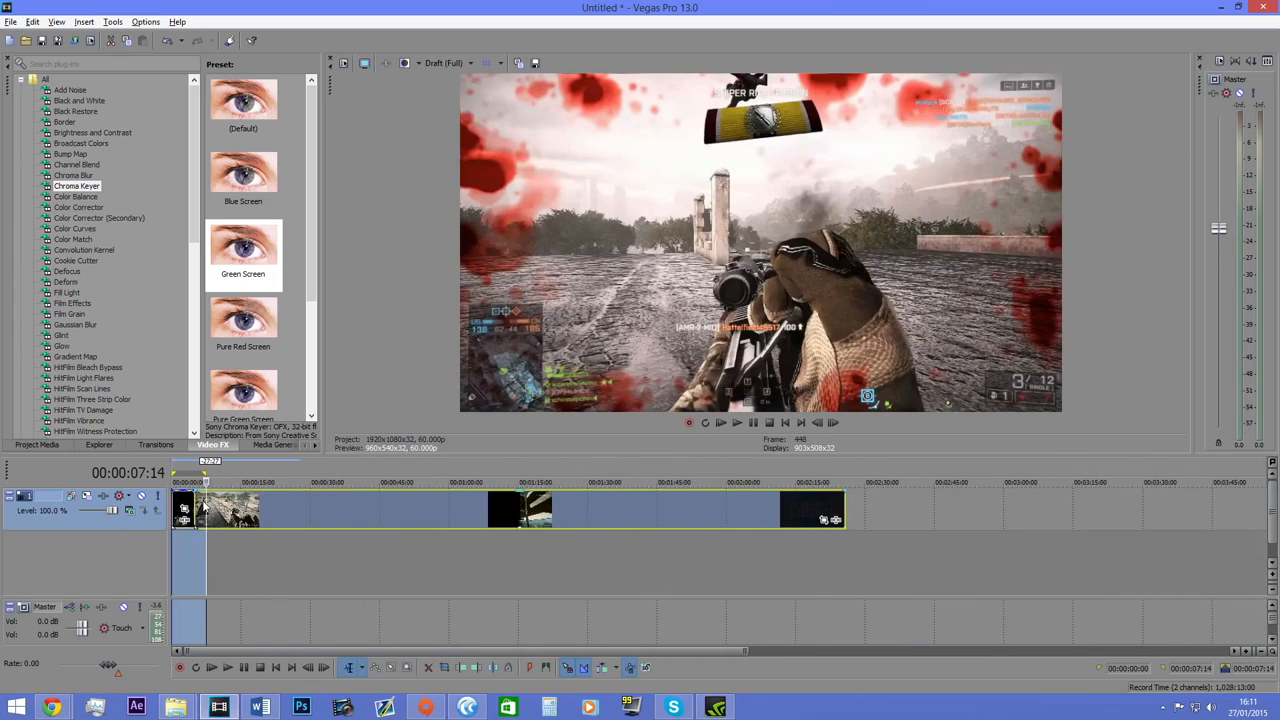
{"action": "left_click", "coordinate": [723, 424]}
{"action": "scroll", "coordinate": [178, 476], "scroll_direction": "up", "scroll_amount": 6}
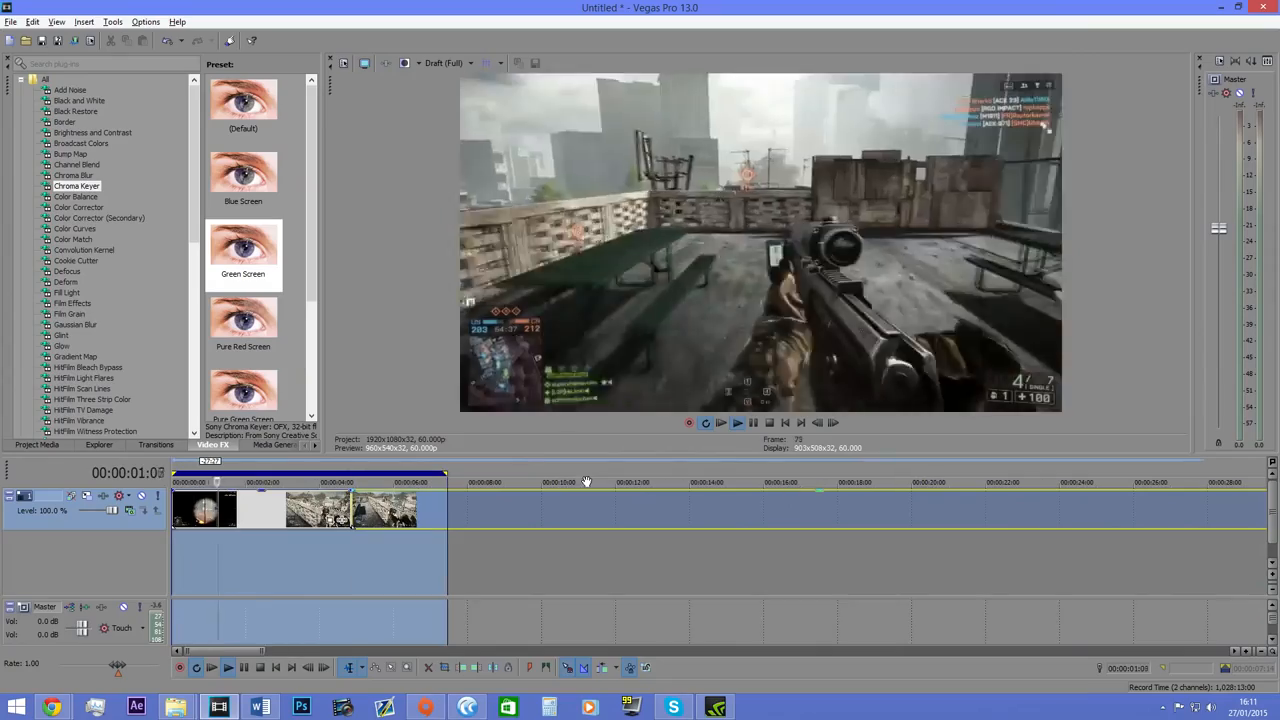